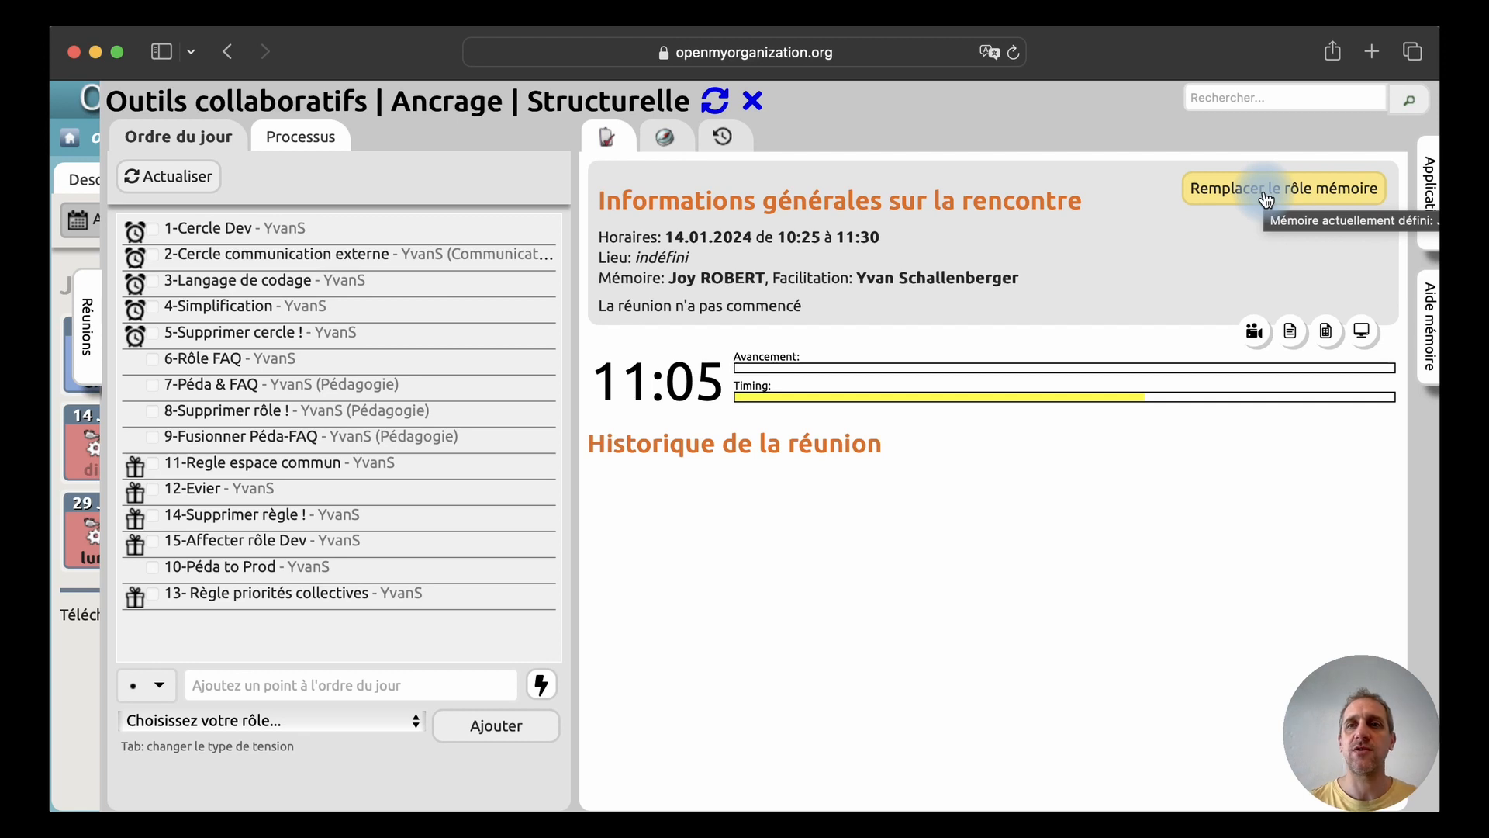
Take over the Mémoire role for the meeting, confirm the replacement, and start the meeting
{"action": "left_click", "coordinate": [1266, 198]}
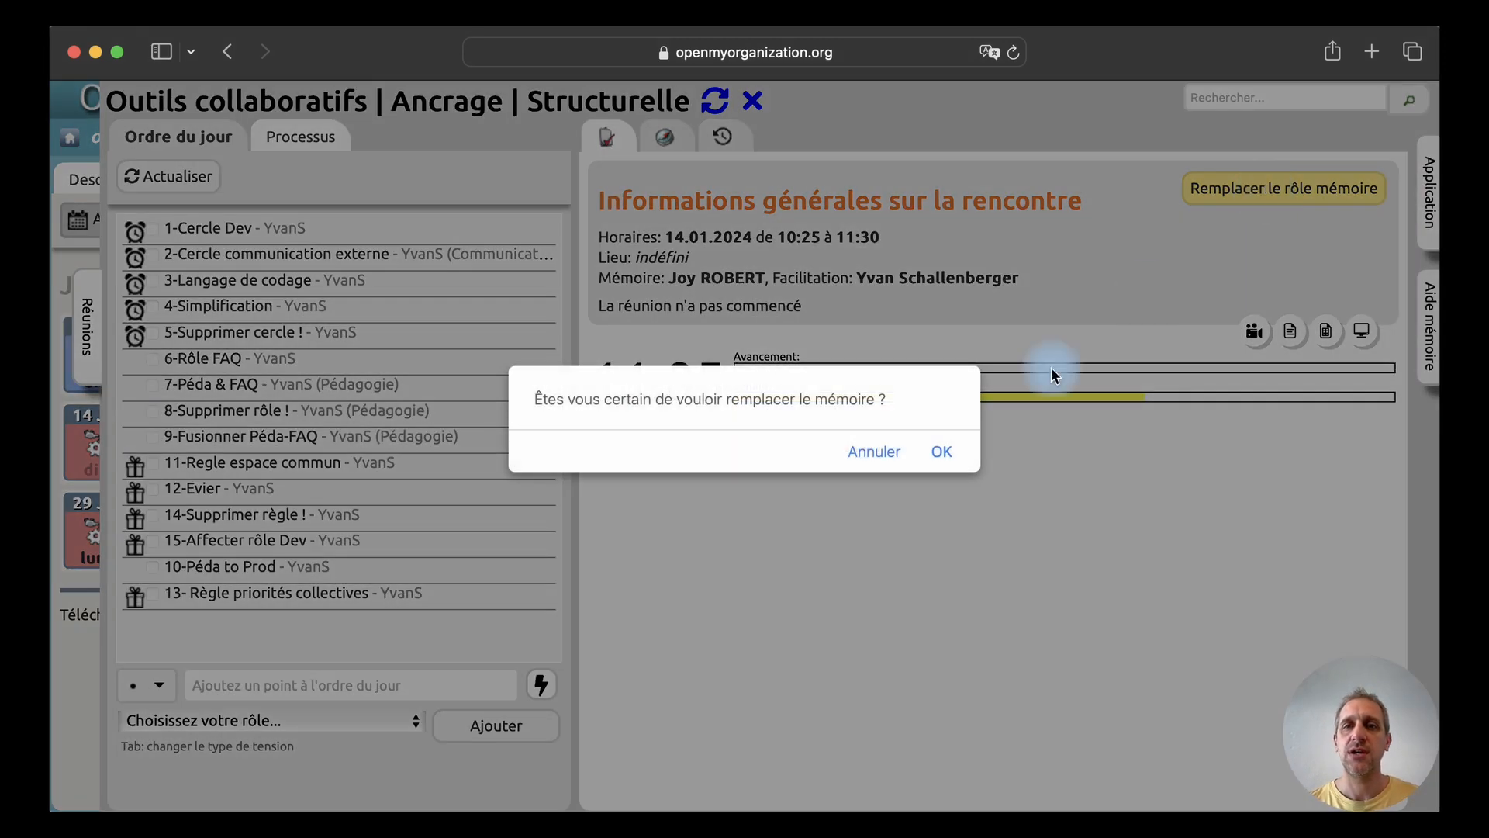
{"action": "left_click", "coordinate": [944, 453]}
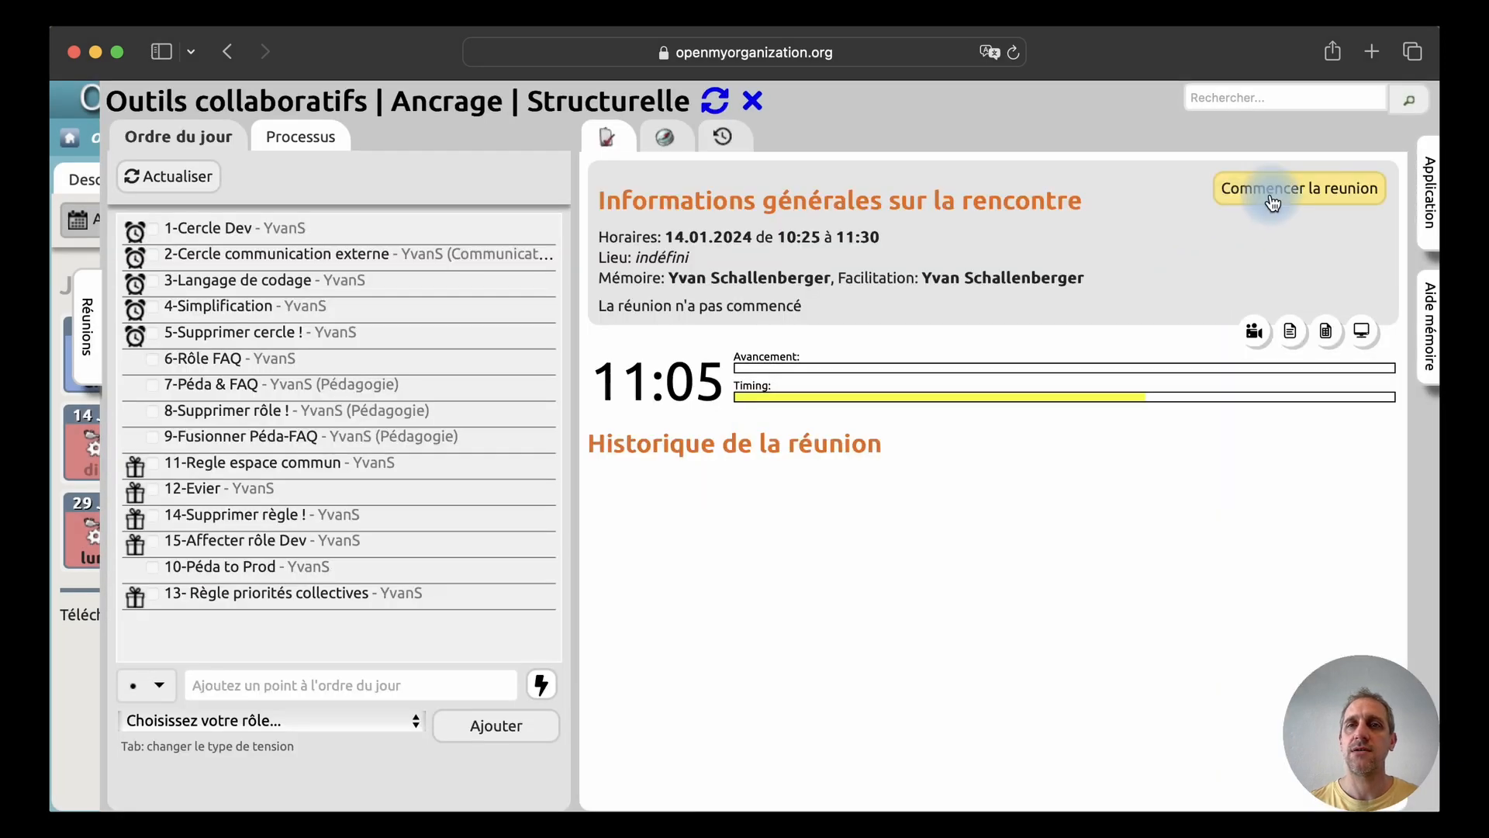
{"action": "left_click", "coordinate": [1272, 202]}
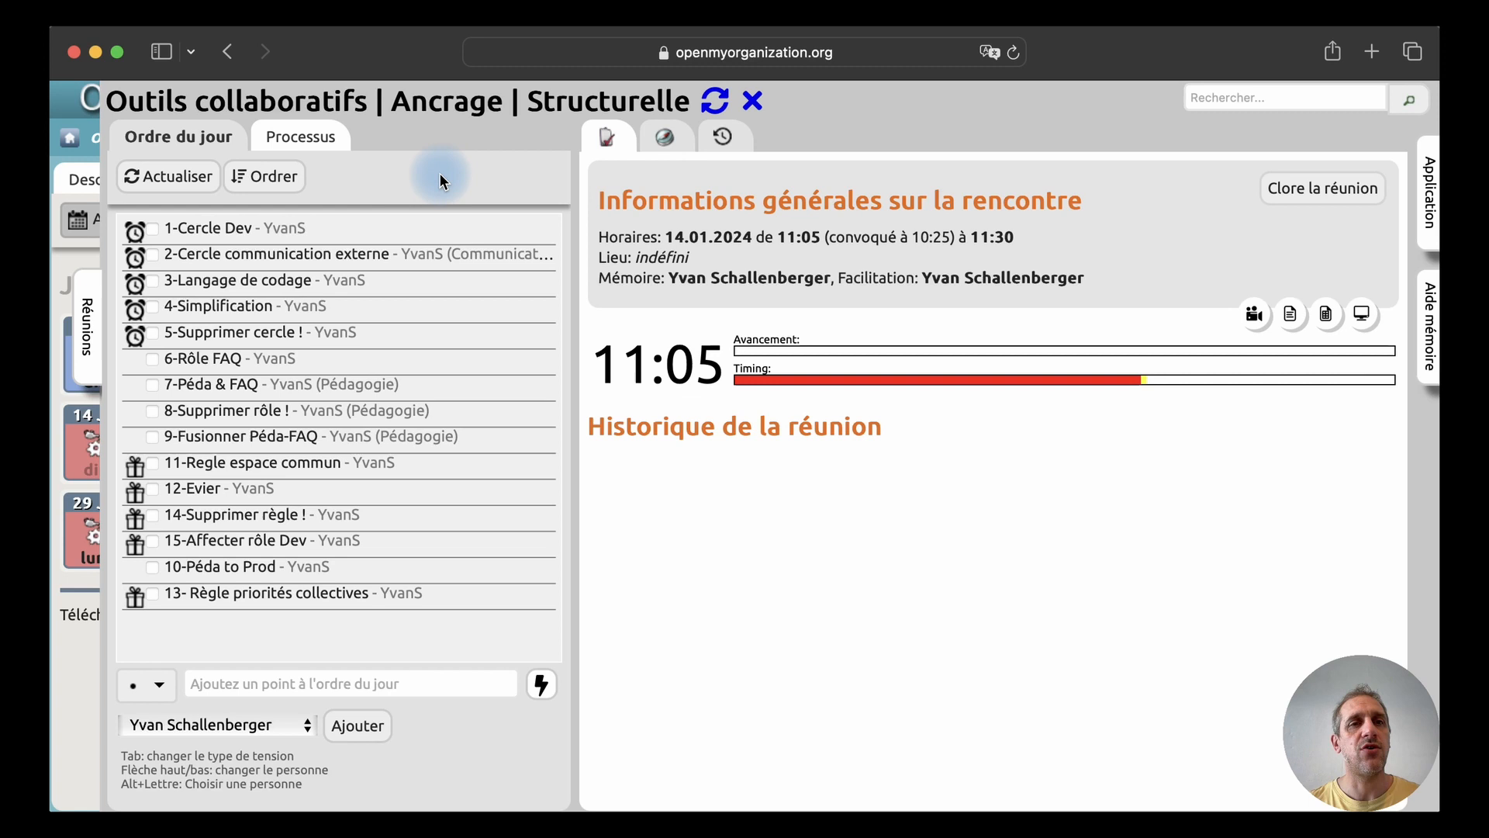
Refresh the meeting's agenda and sort its points
{"action": "left_click", "coordinate": [199, 182]}
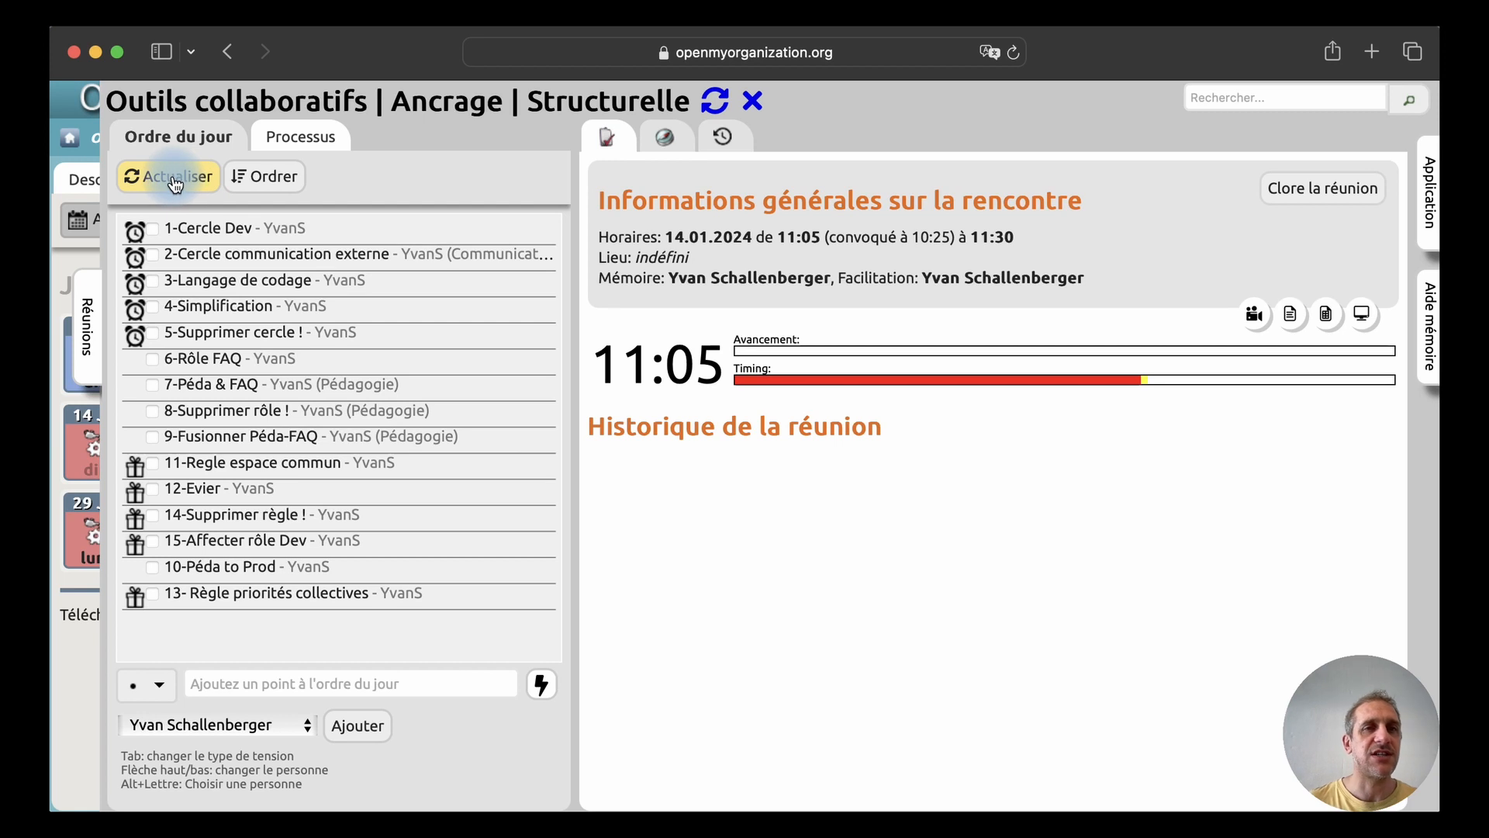
{"action": "left_click", "coordinate": [280, 178]}
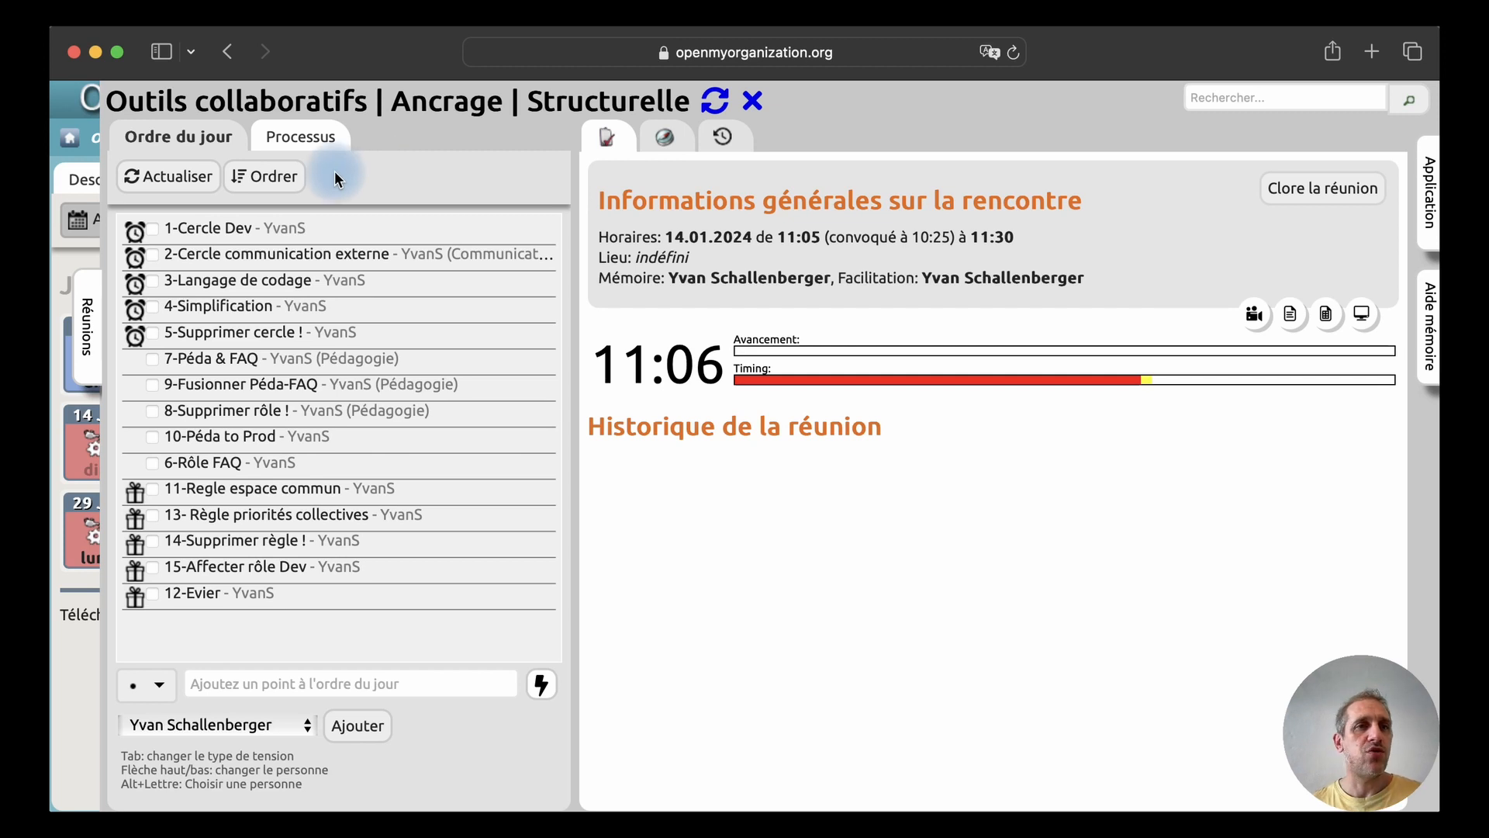
Open the agenda point 1-Cercle Dev and transform its context into an info point
{"action": "left_click", "coordinate": [226, 229]}
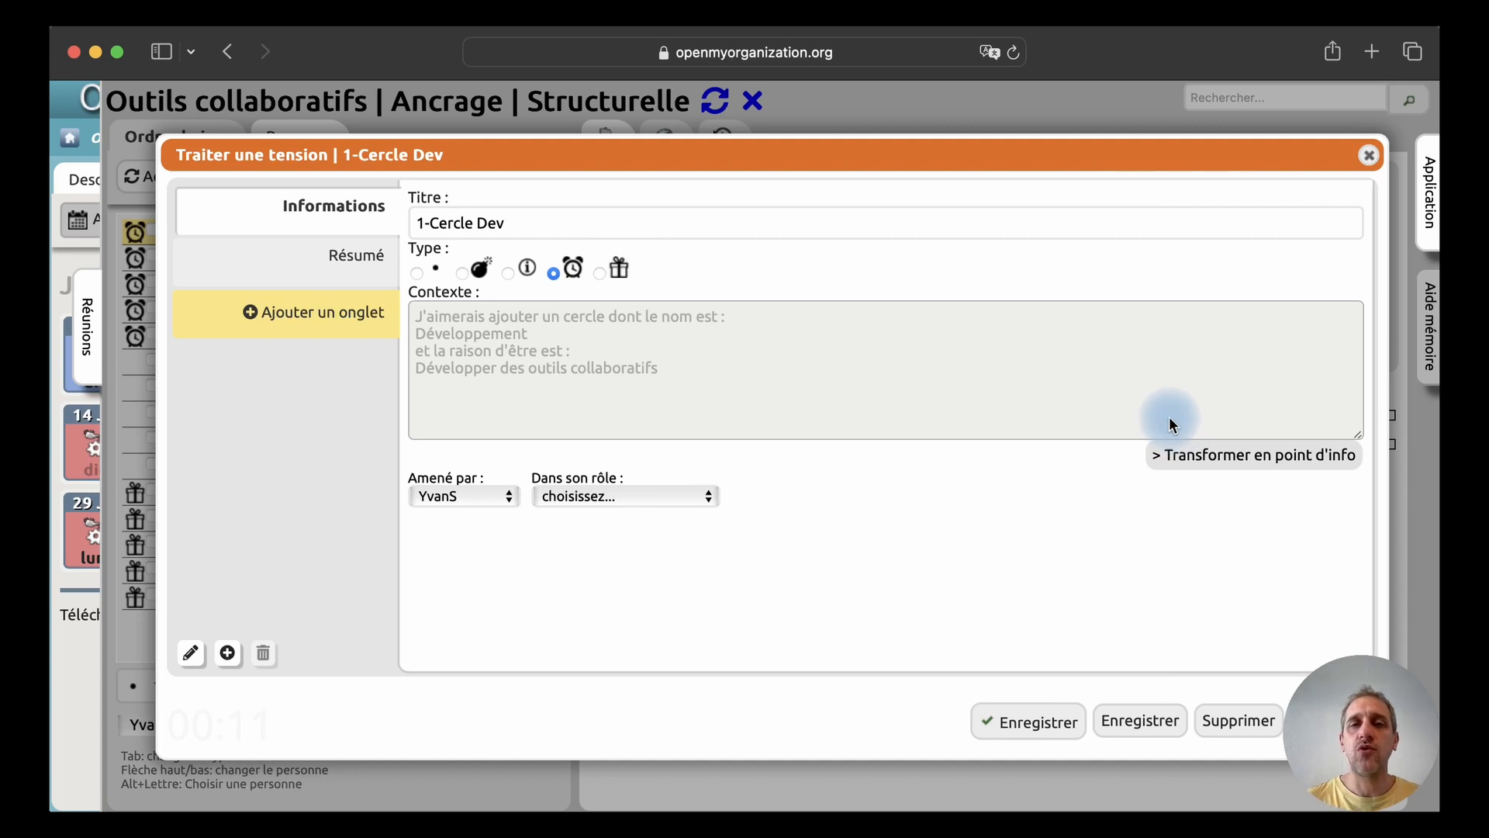
{"action": "left_click", "coordinate": [1181, 459]}
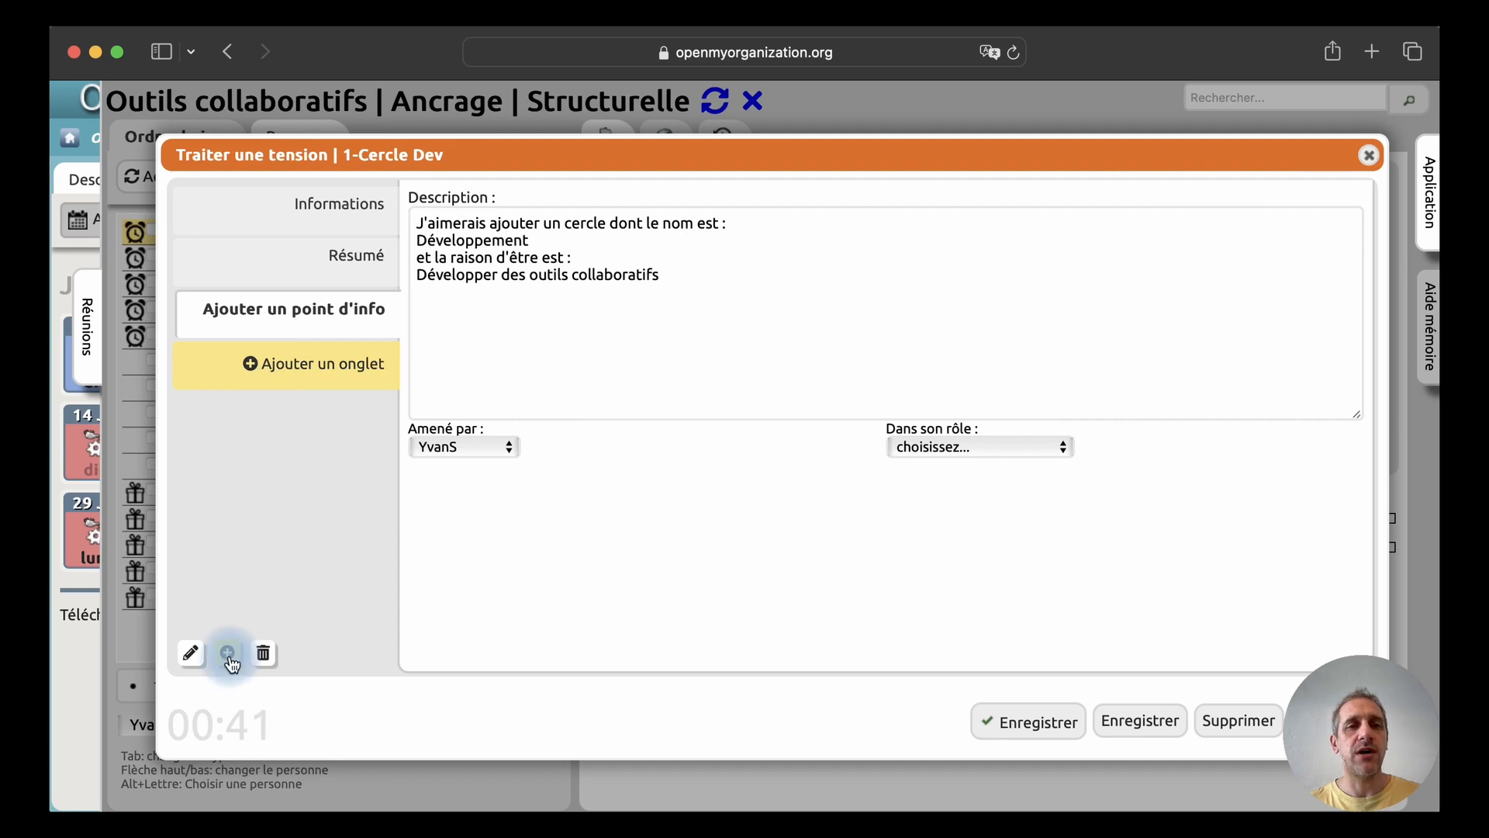
Add a circle-creation element in Nouveau cercle mode and copy the name Développement into it from the info point
{"action": "left_click", "coordinate": [266, 376]}
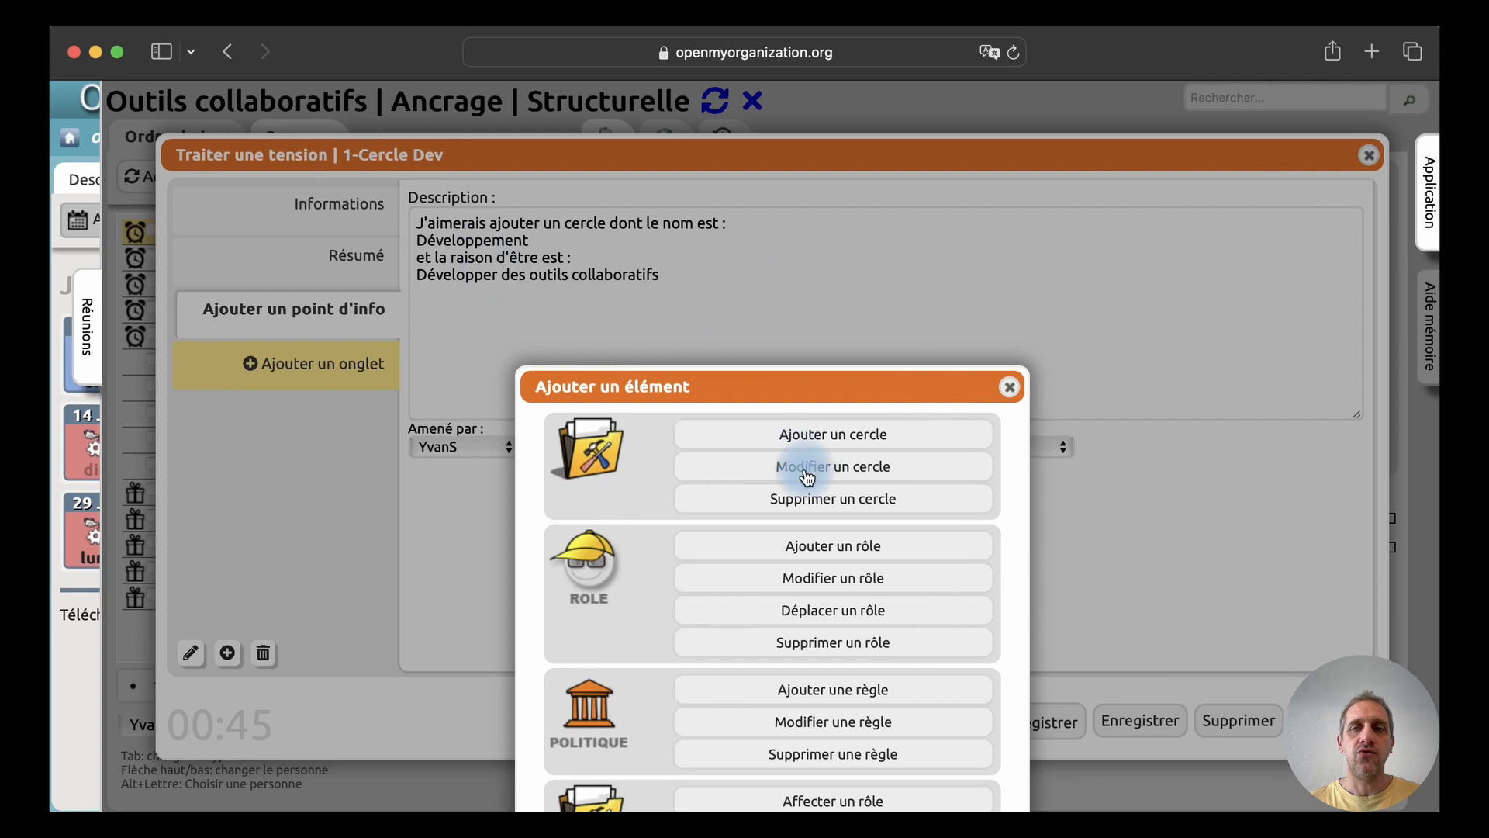
{"action": "left_click", "coordinate": [812, 439]}
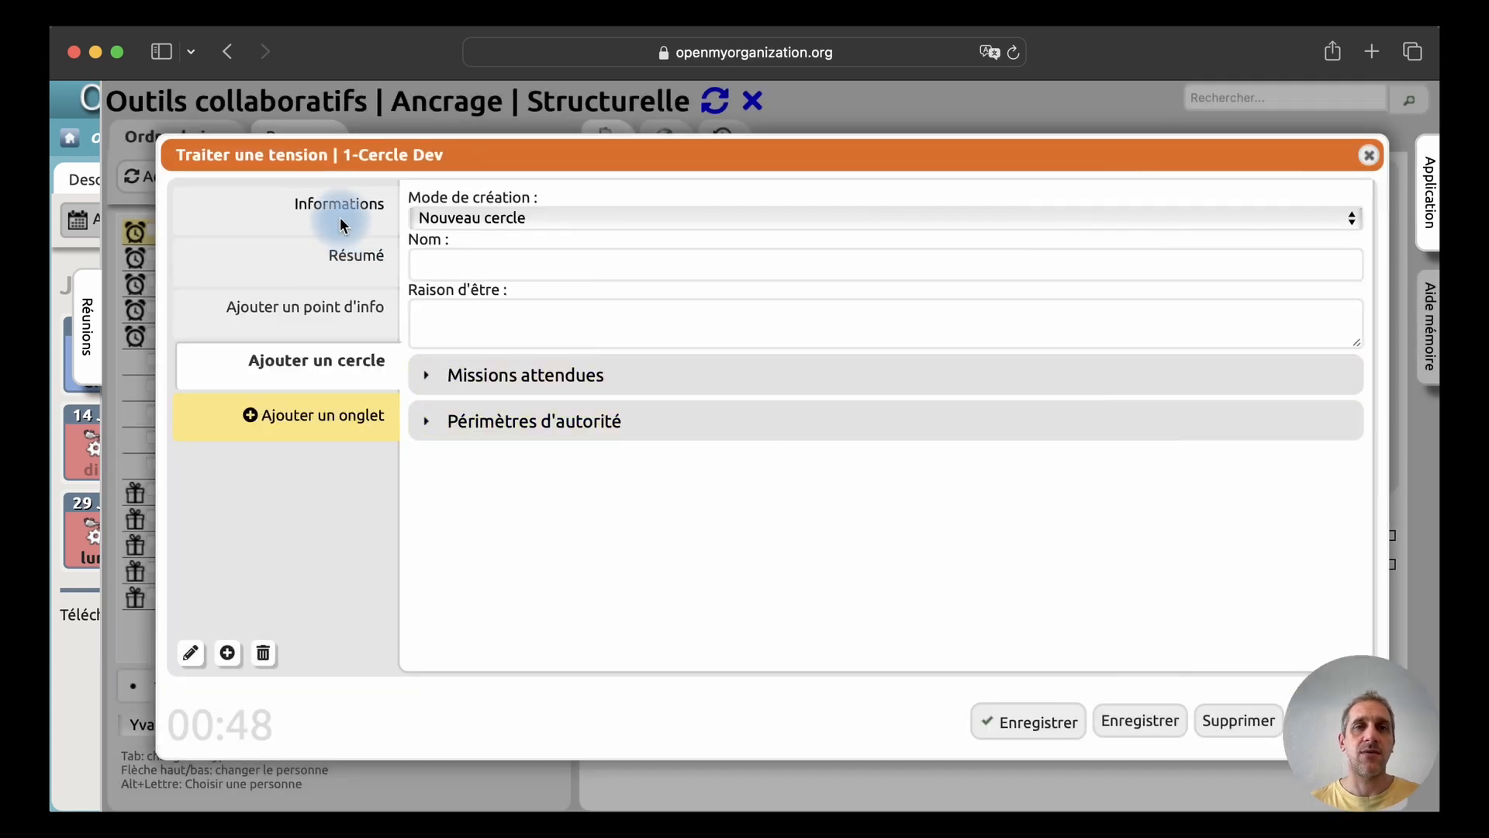
{"action": "left_click", "coordinate": [319, 205]}
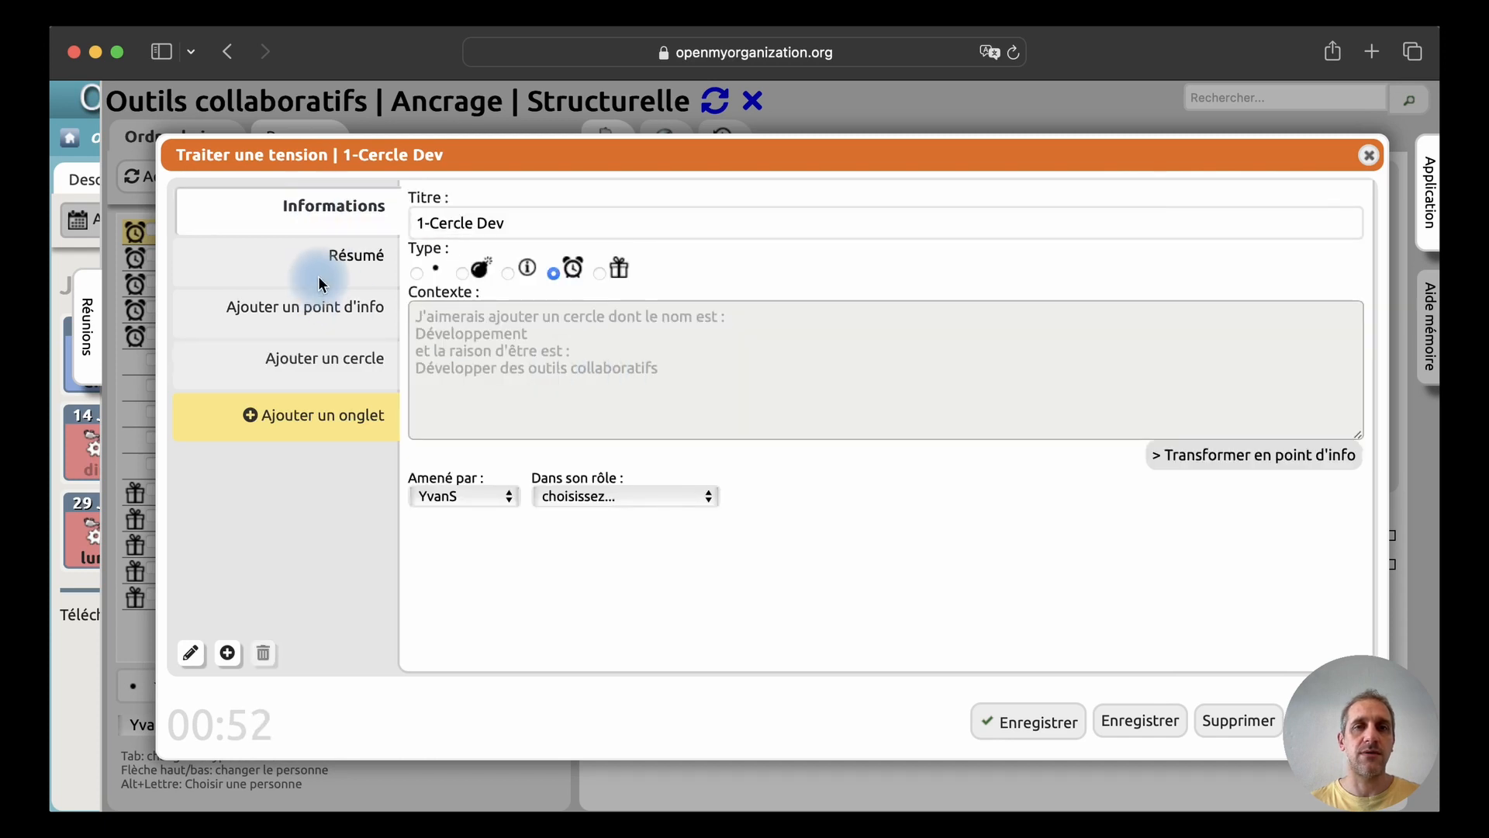
{"action": "left_click", "coordinate": [314, 308]}
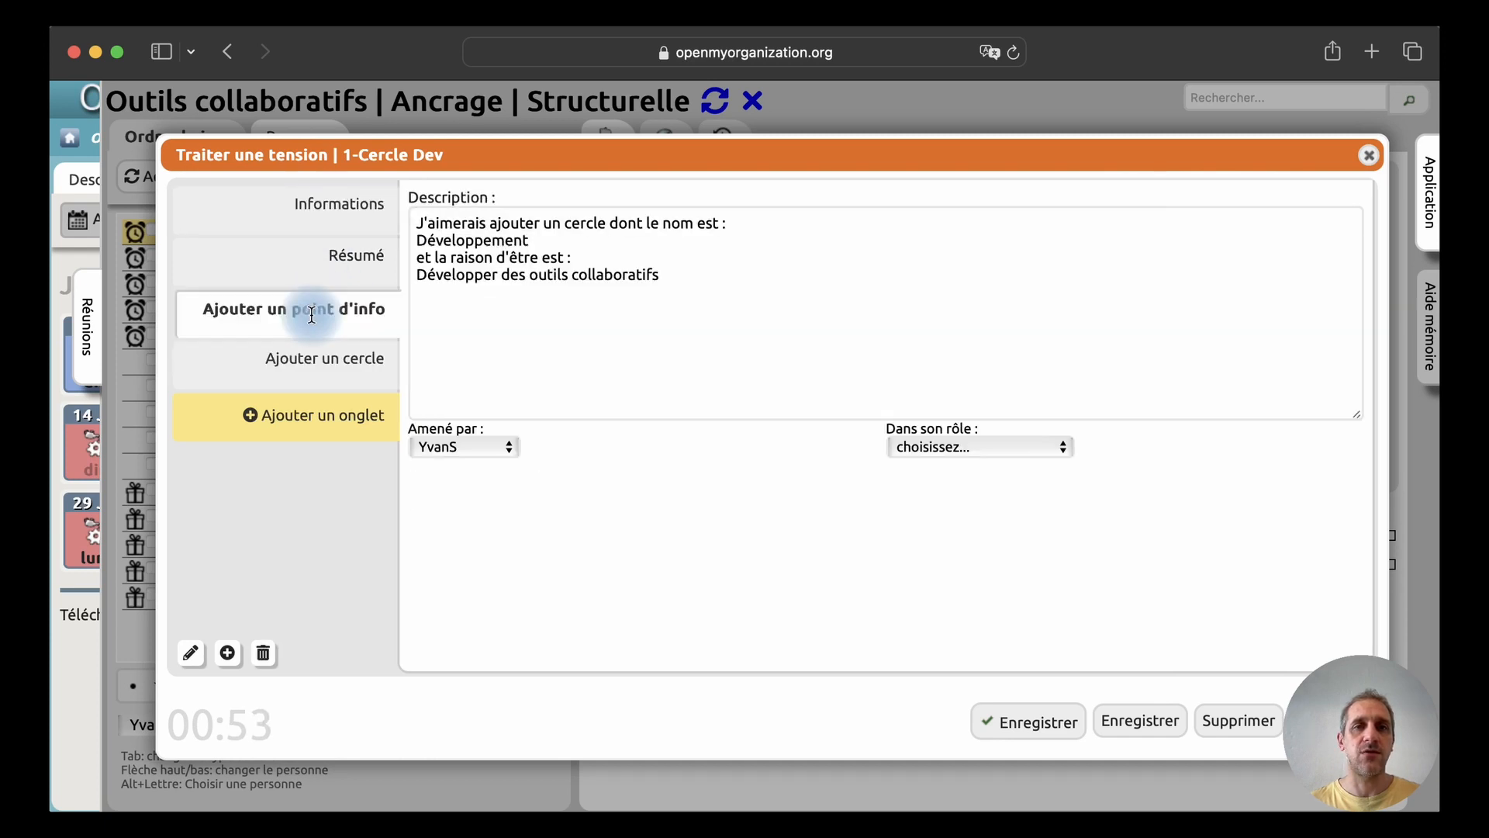
{"action": "double_click", "coordinate": [494, 247]}
{"action": "key", "text": "super+c"}
{"action": "left_click", "coordinate": [304, 366]}
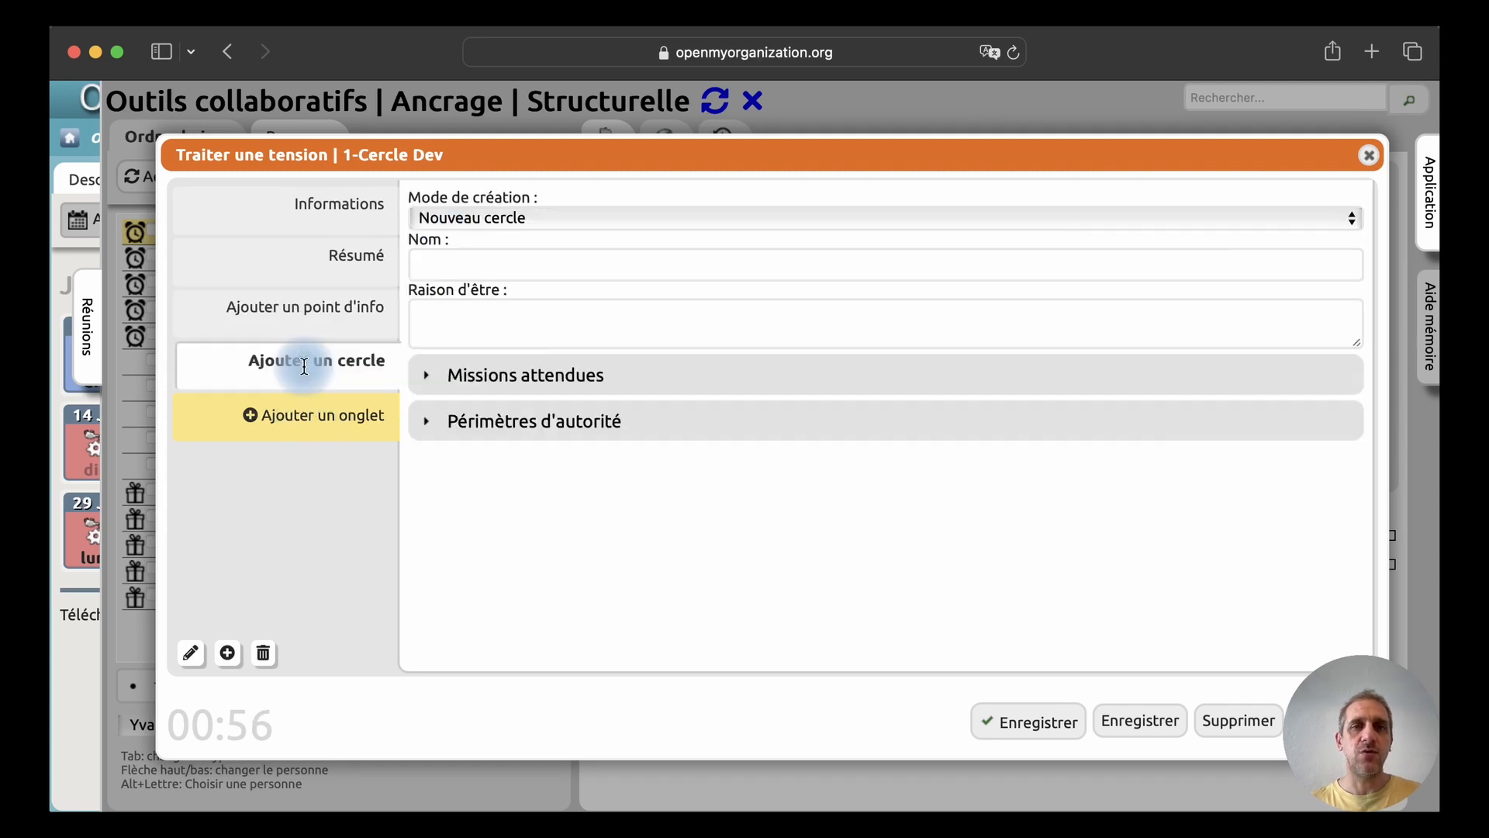
{"action": "left_click", "coordinate": [463, 264]}
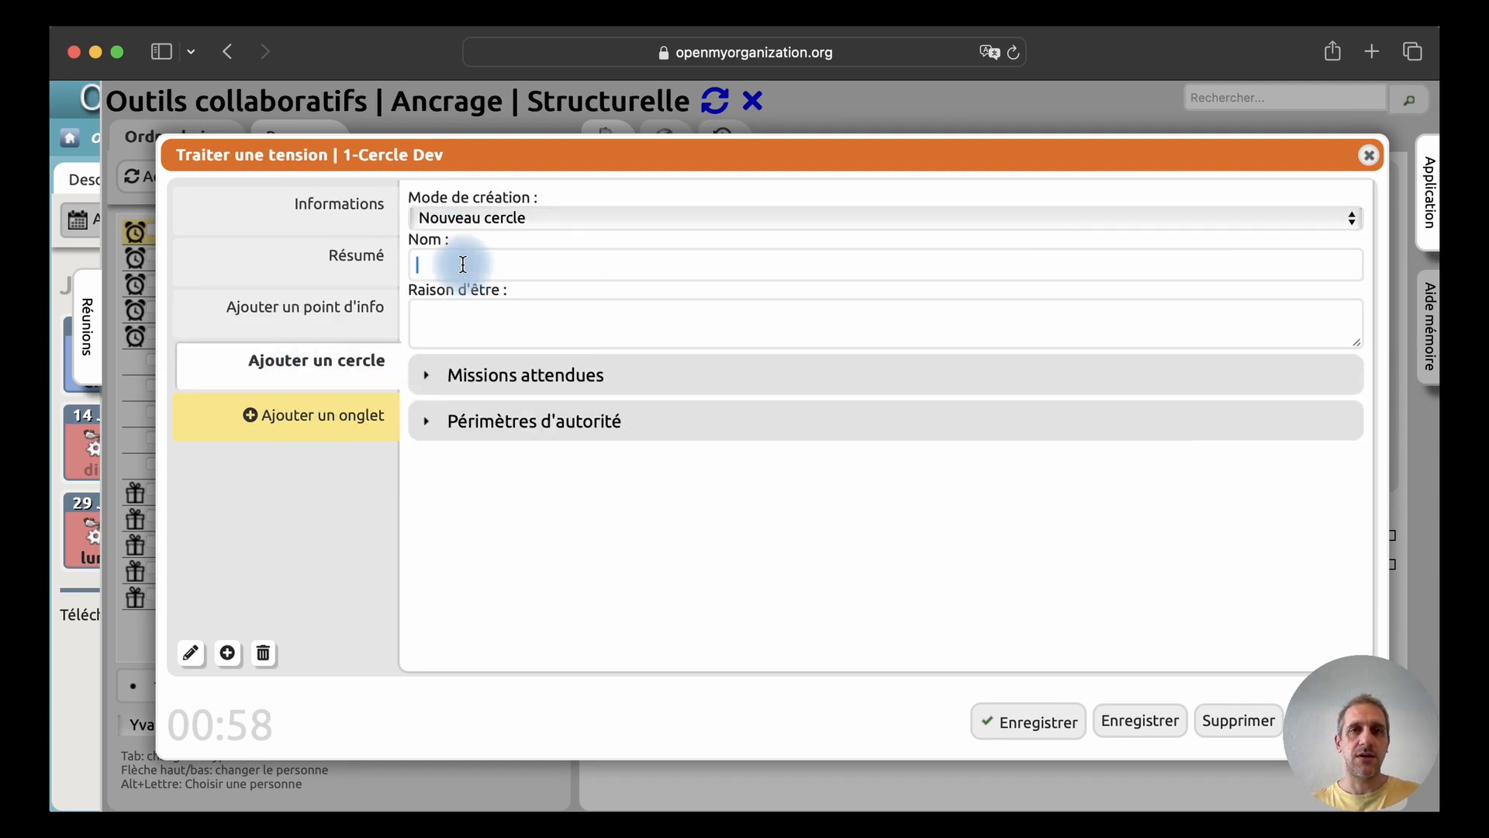
{"action": "key", "text": "super+v"}
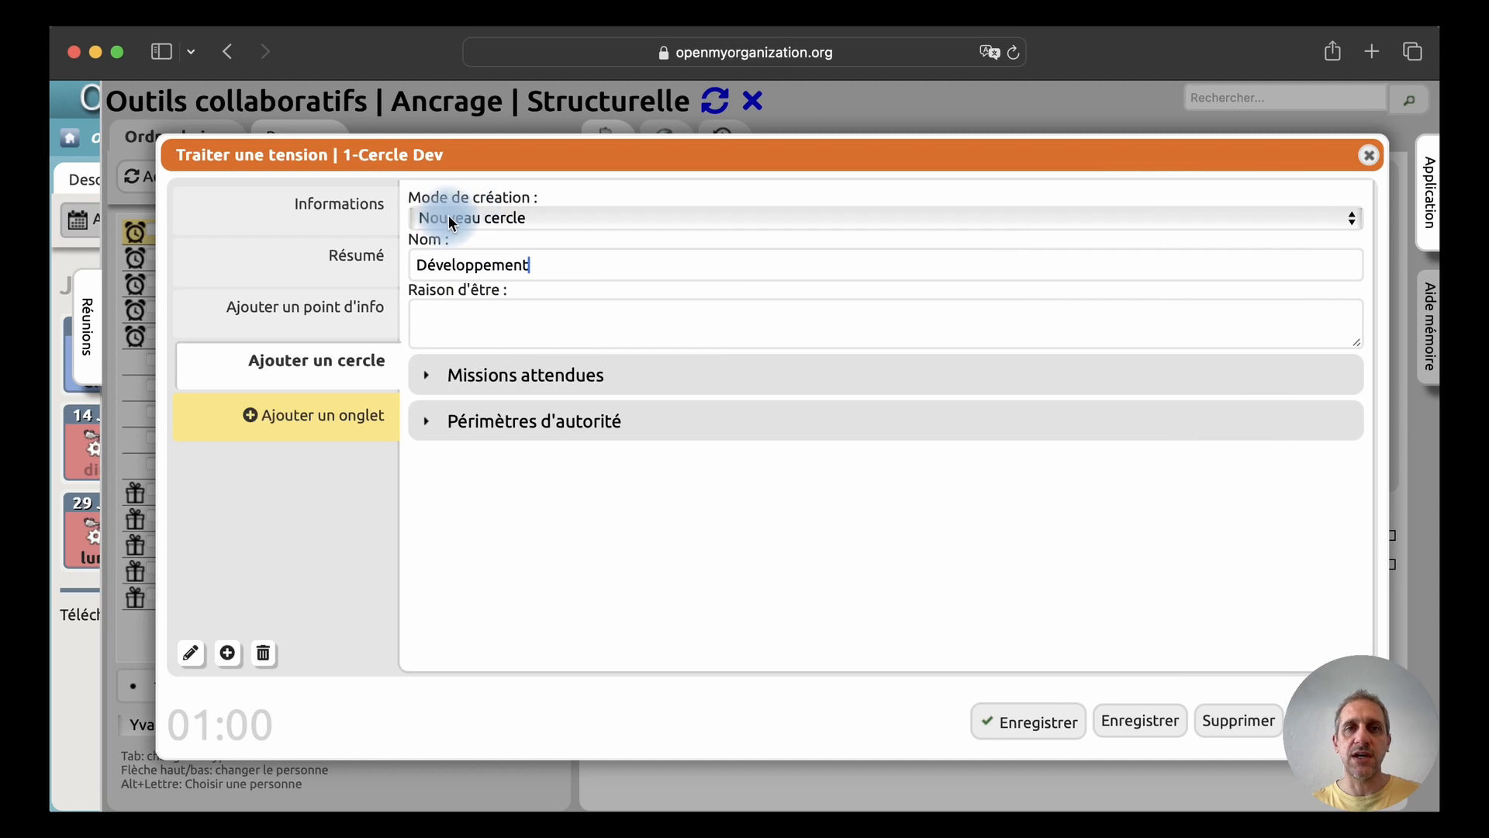
{"action": "left_click", "coordinate": [496, 218]}
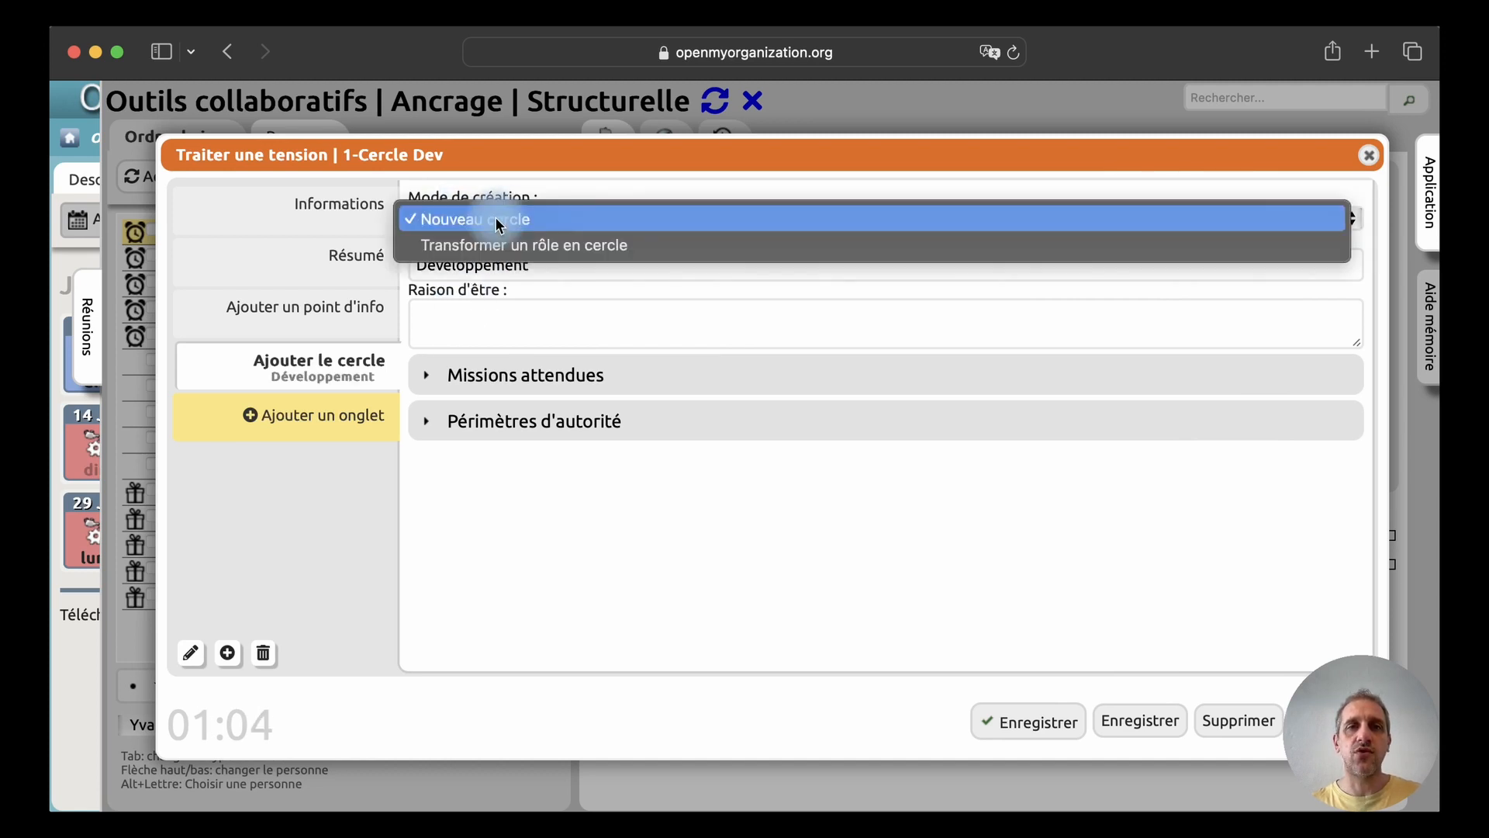
{"action": "left_click", "coordinate": [495, 218]}
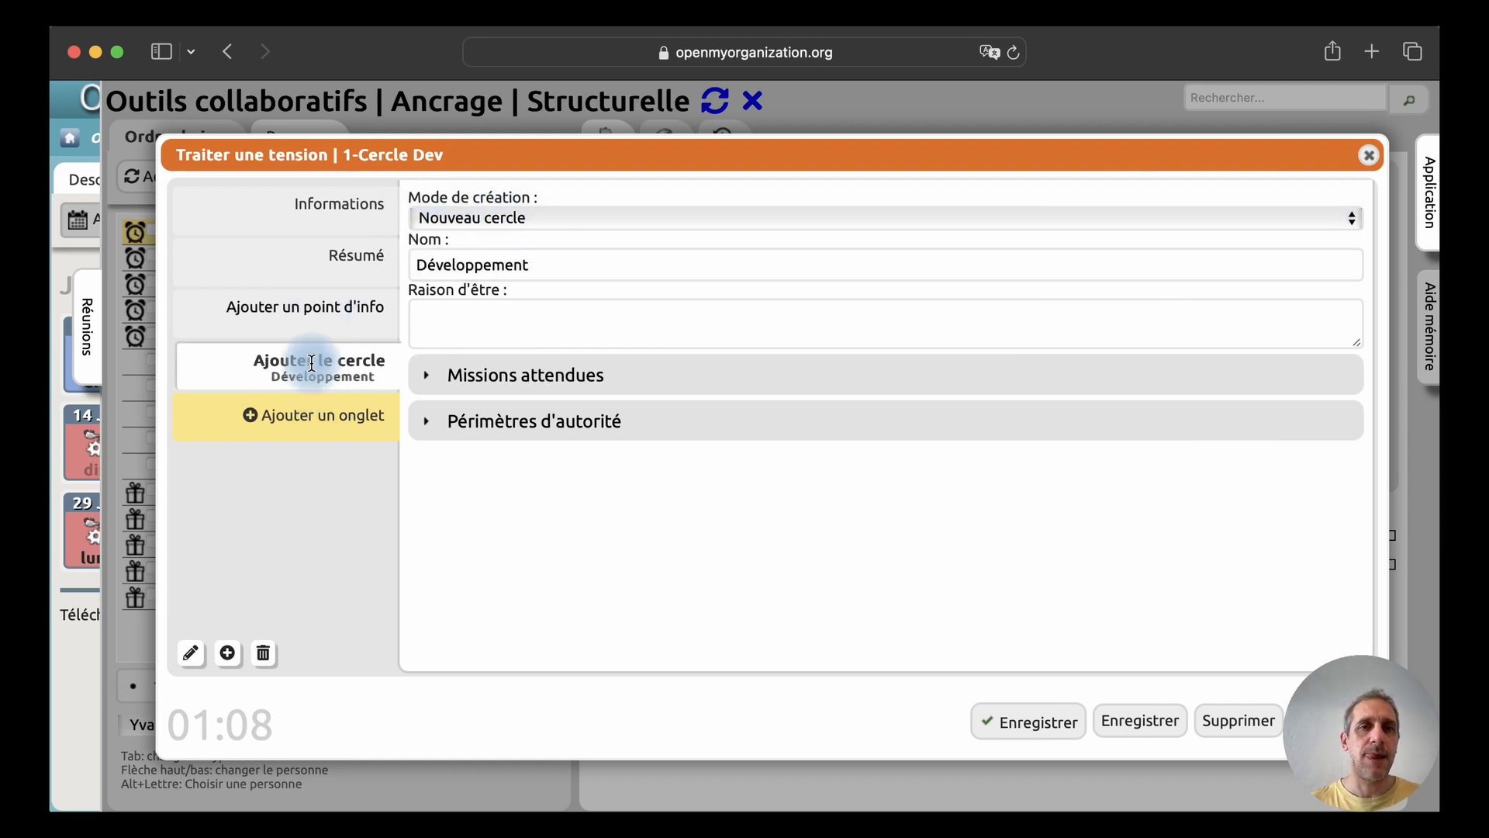
Copy "Développer des outils collaboratifs" from the info point into the circle's Raison d'être and expand its missions and authority sections
{"action": "left_click", "coordinate": [306, 326]}
{"action": "left_click", "coordinate": [537, 280]}
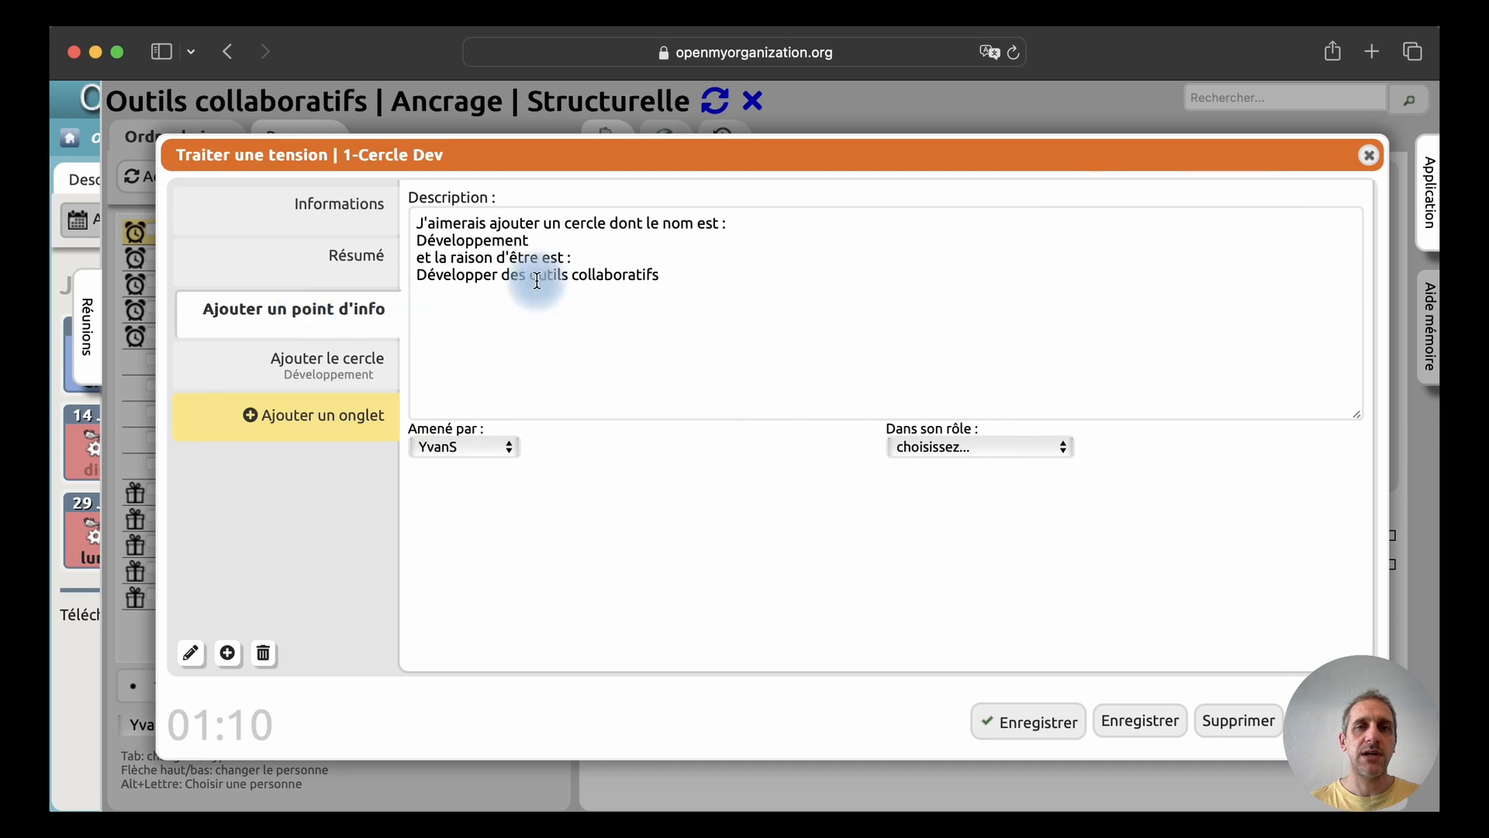
{"action": "left_click_drag", "start_coordinate": [688, 266], "coordinate": [418, 276]}
{"action": "key", "text": "super+c"}
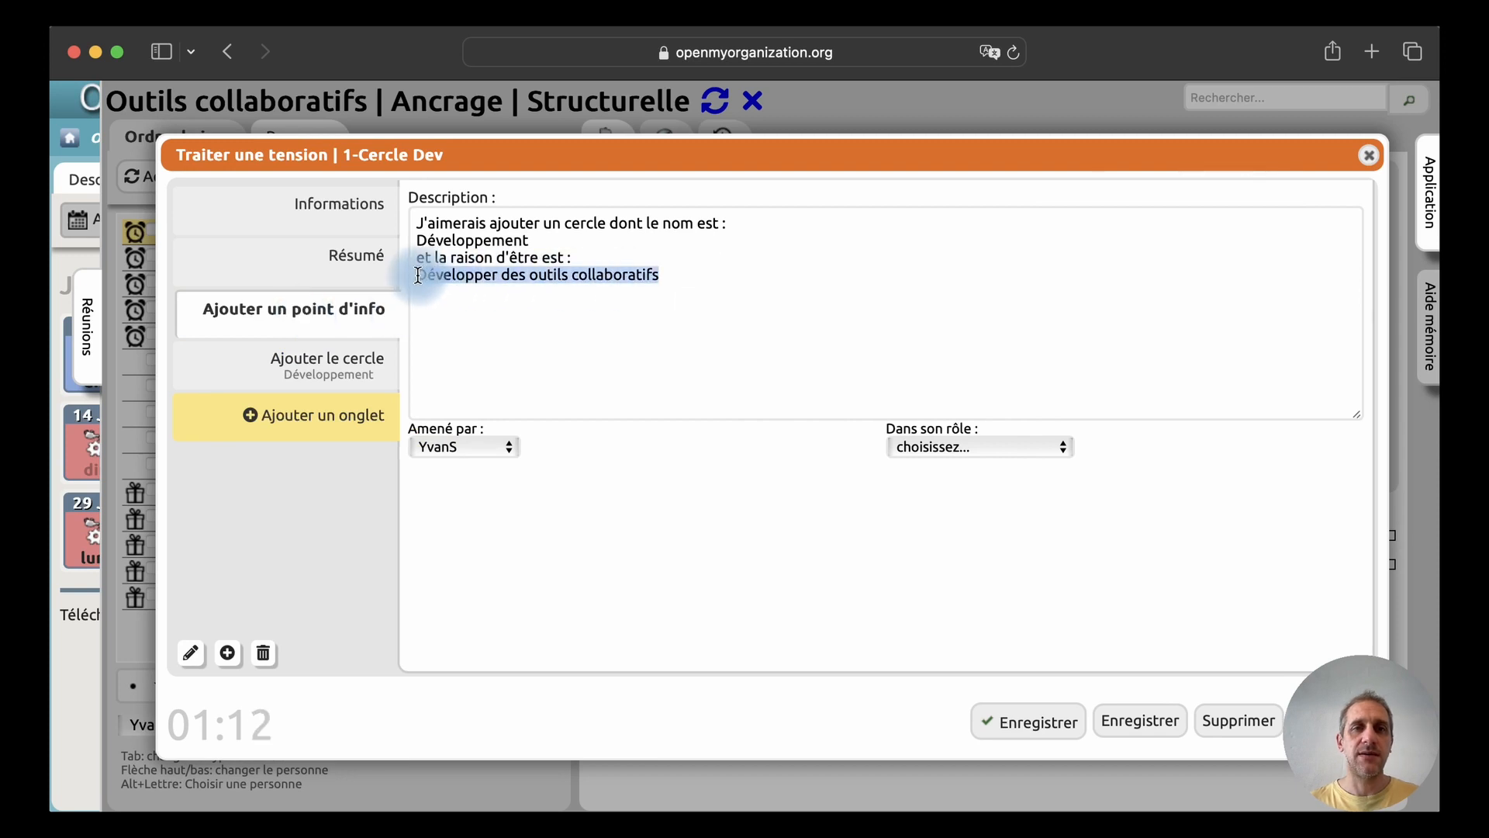
{"action": "left_click", "coordinate": [323, 371]}
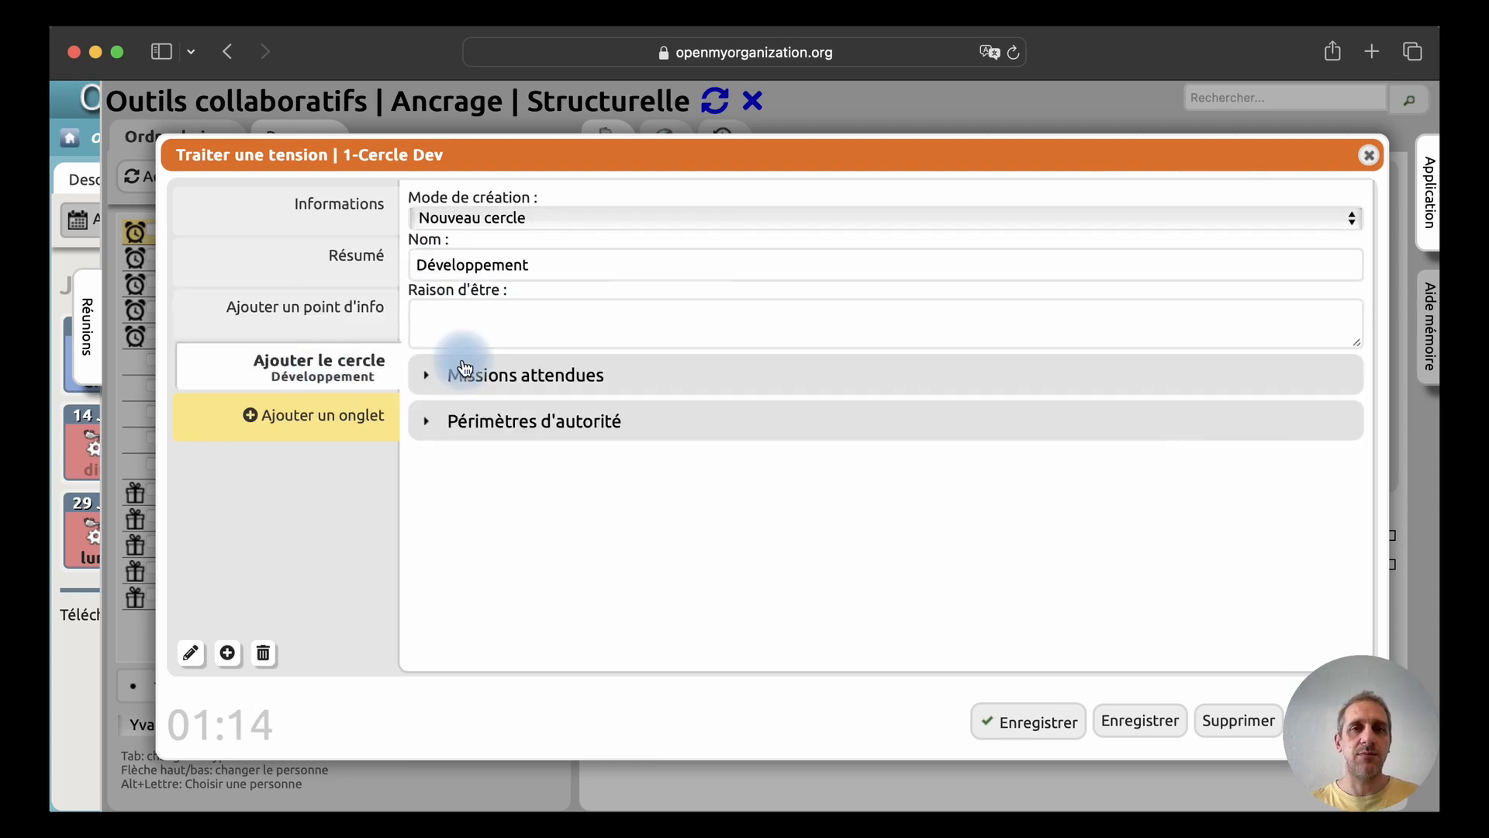
{"action": "left_click", "coordinate": [450, 326]}
{"action": "key", "text": "super+v"}
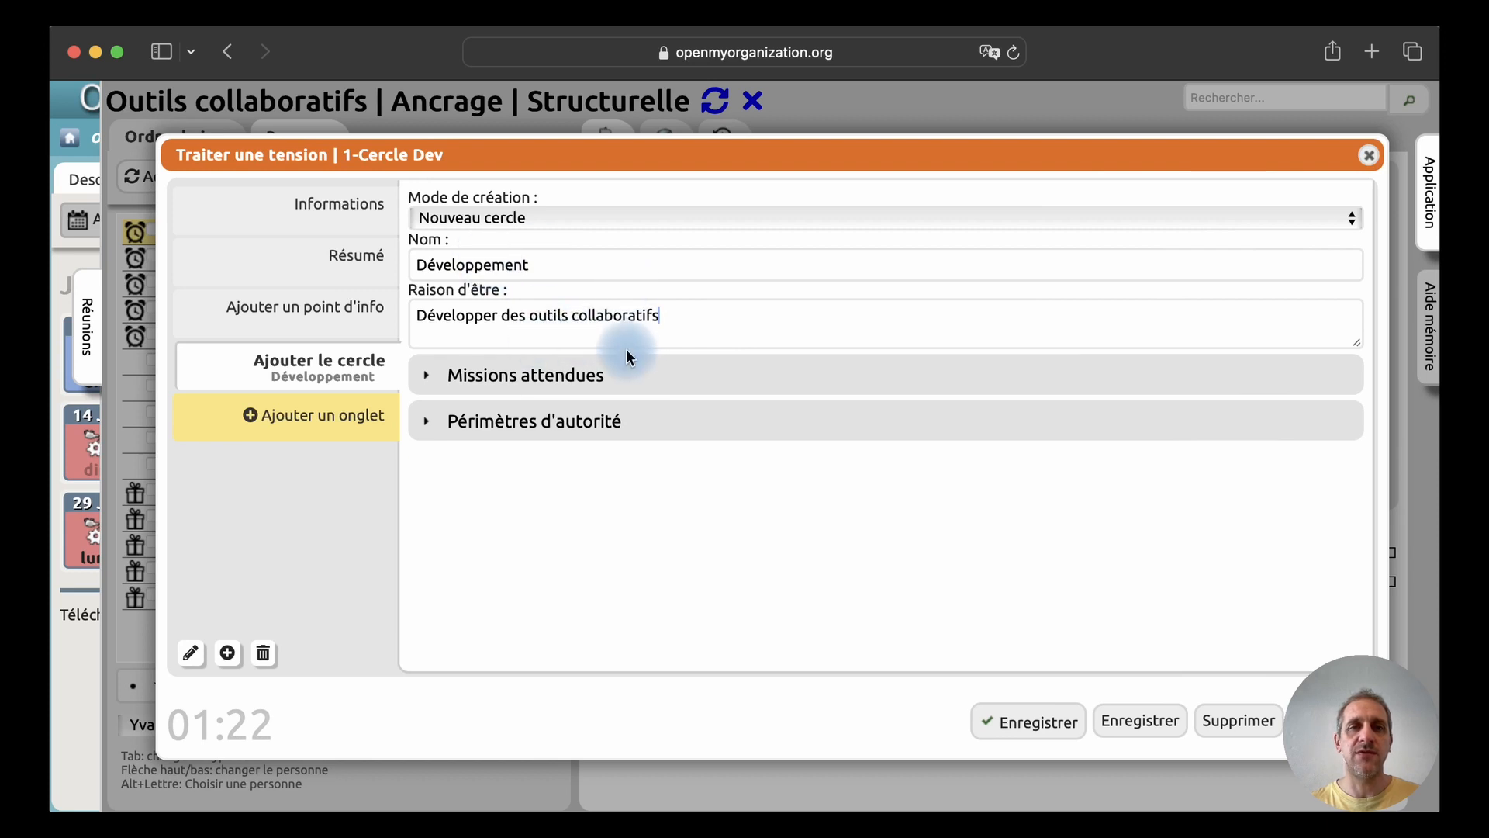
{"action": "left_click", "coordinate": [429, 380]}
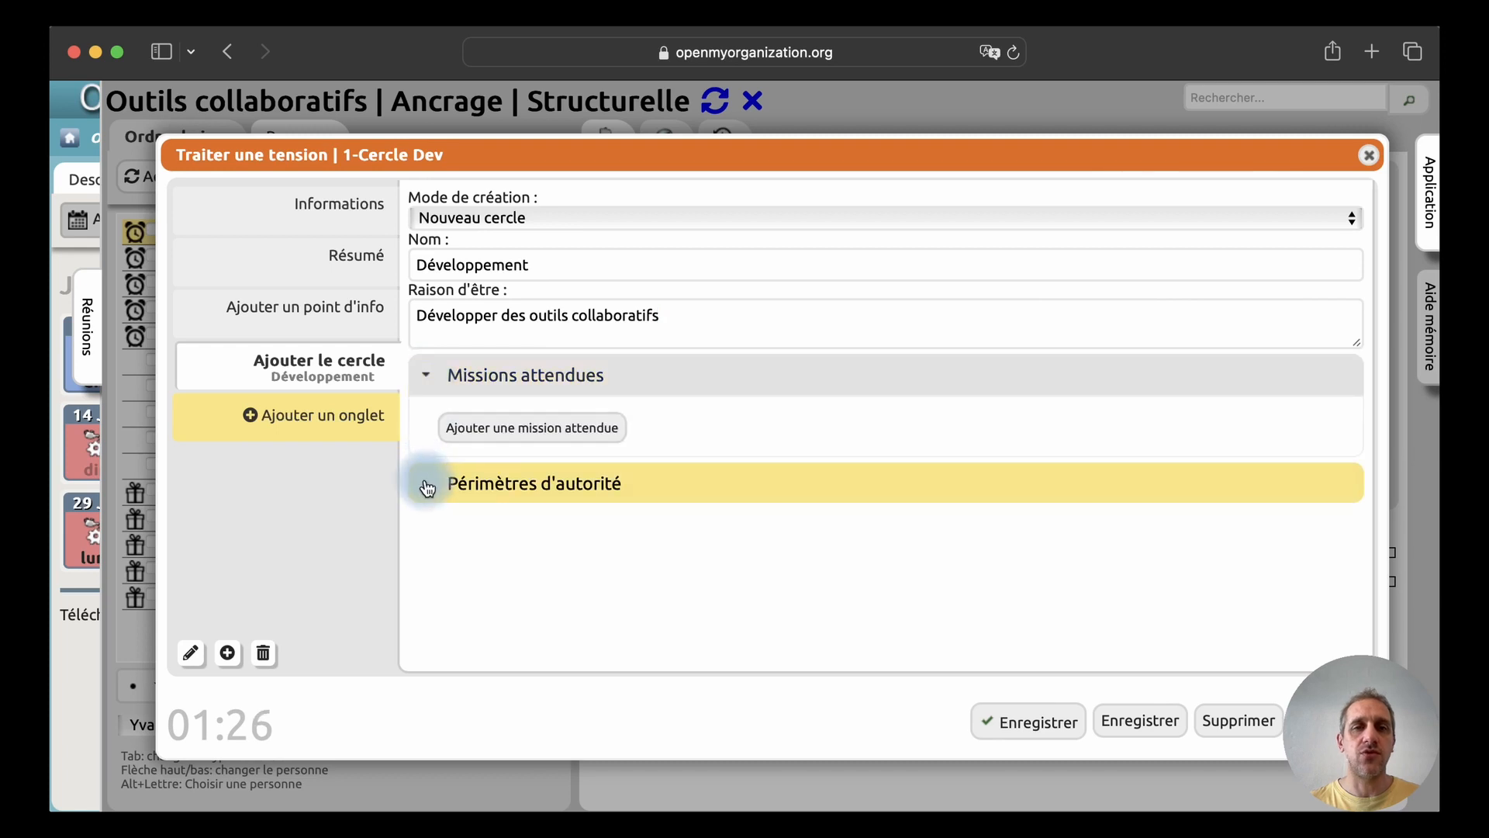
{"action": "left_click", "coordinate": [428, 488]}
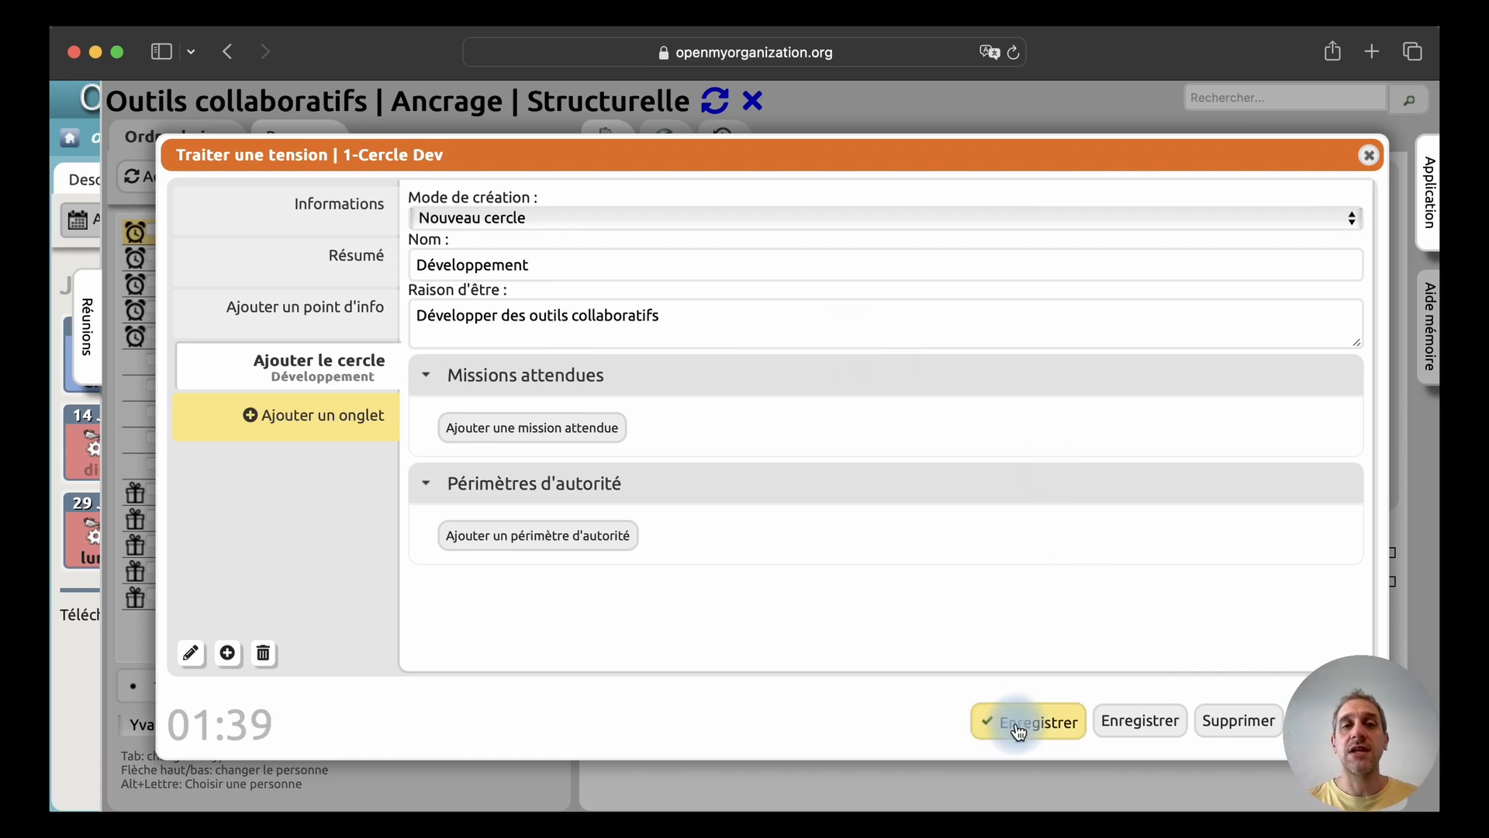
Delete the info point from the 1-Cercle Dev tension and save the tension as processed
{"action": "left_click", "coordinate": [292, 314]}
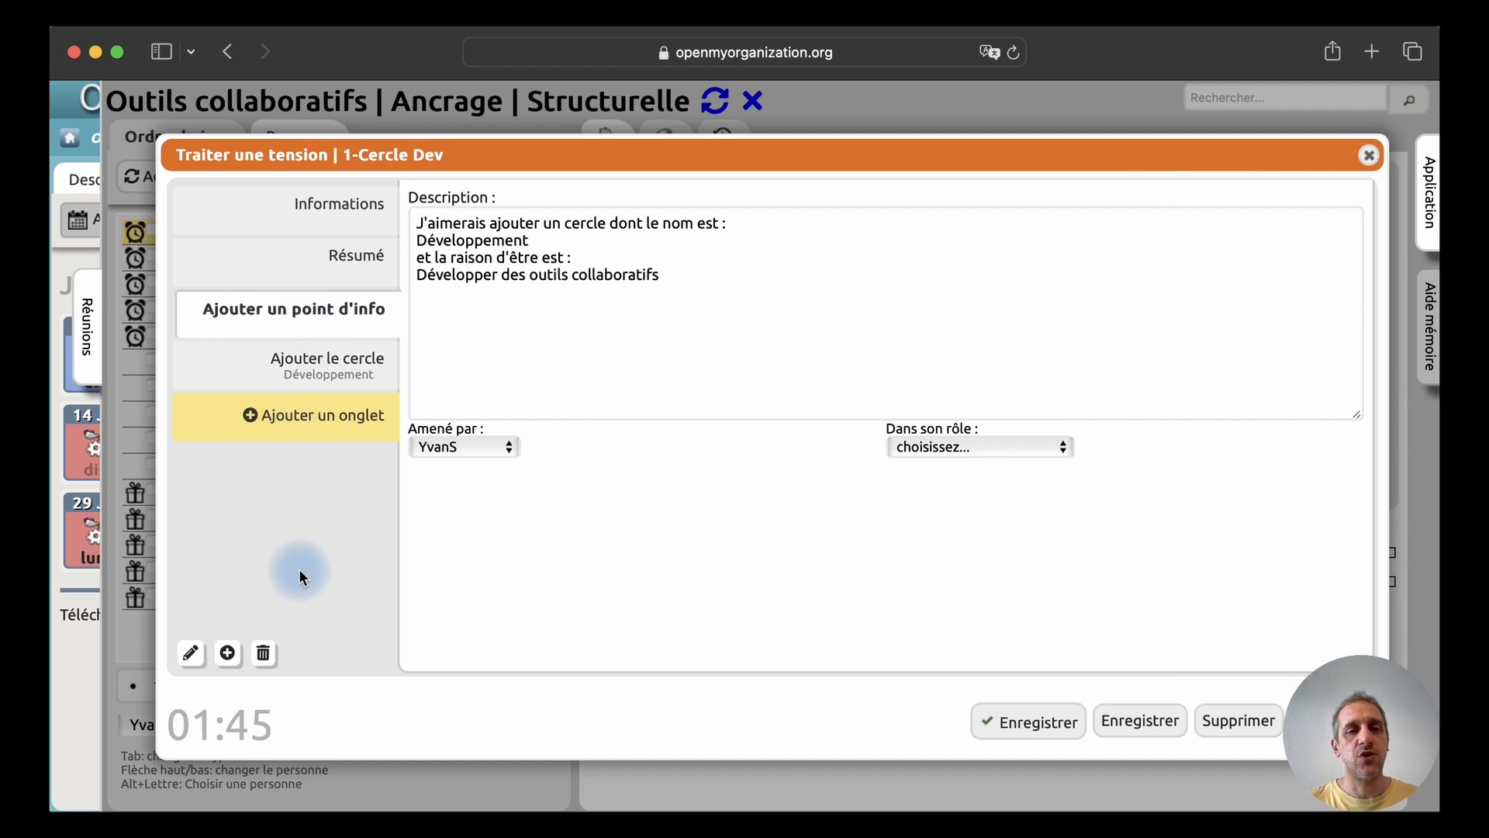
{"action": "left_click", "coordinate": [264, 656]}
{"action": "left_click", "coordinate": [308, 314]}
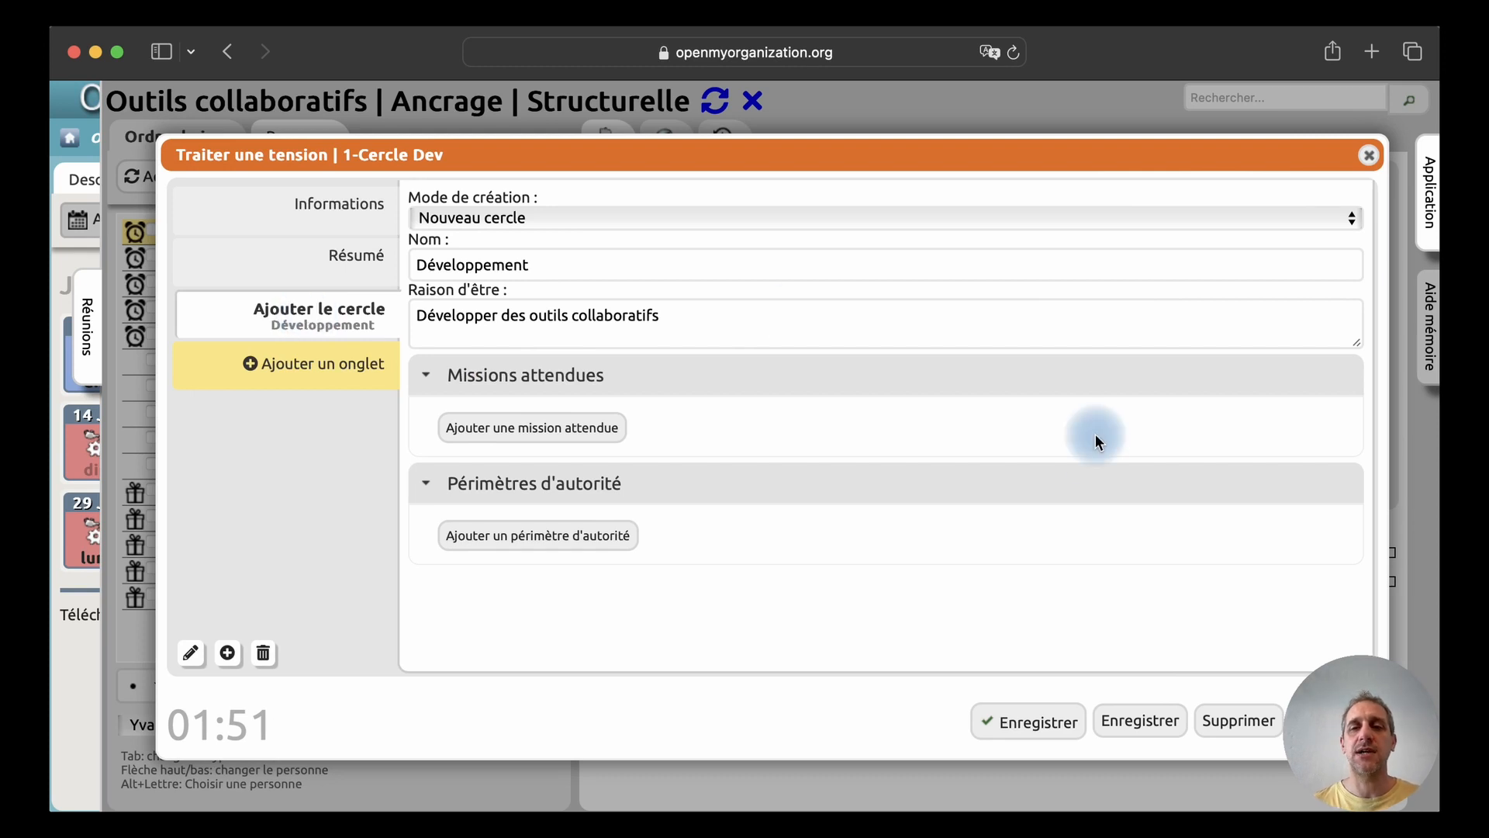
{"action": "left_click", "coordinate": [1038, 722]}
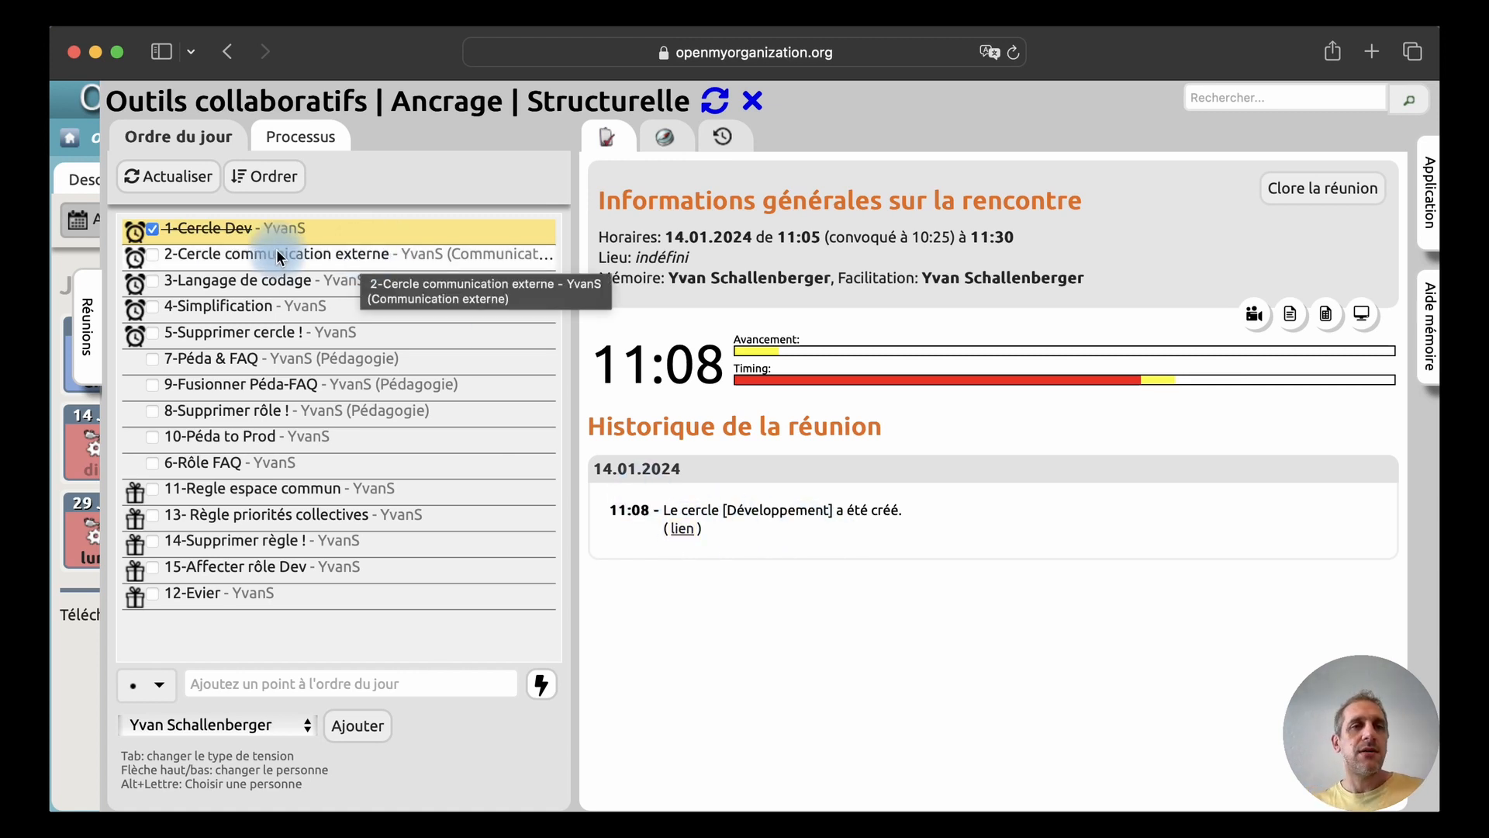
Open the agenda point 2-Cercle communication externe and transform its context into an info point
{"action": "left_click", "coordinate": [228, 255]}
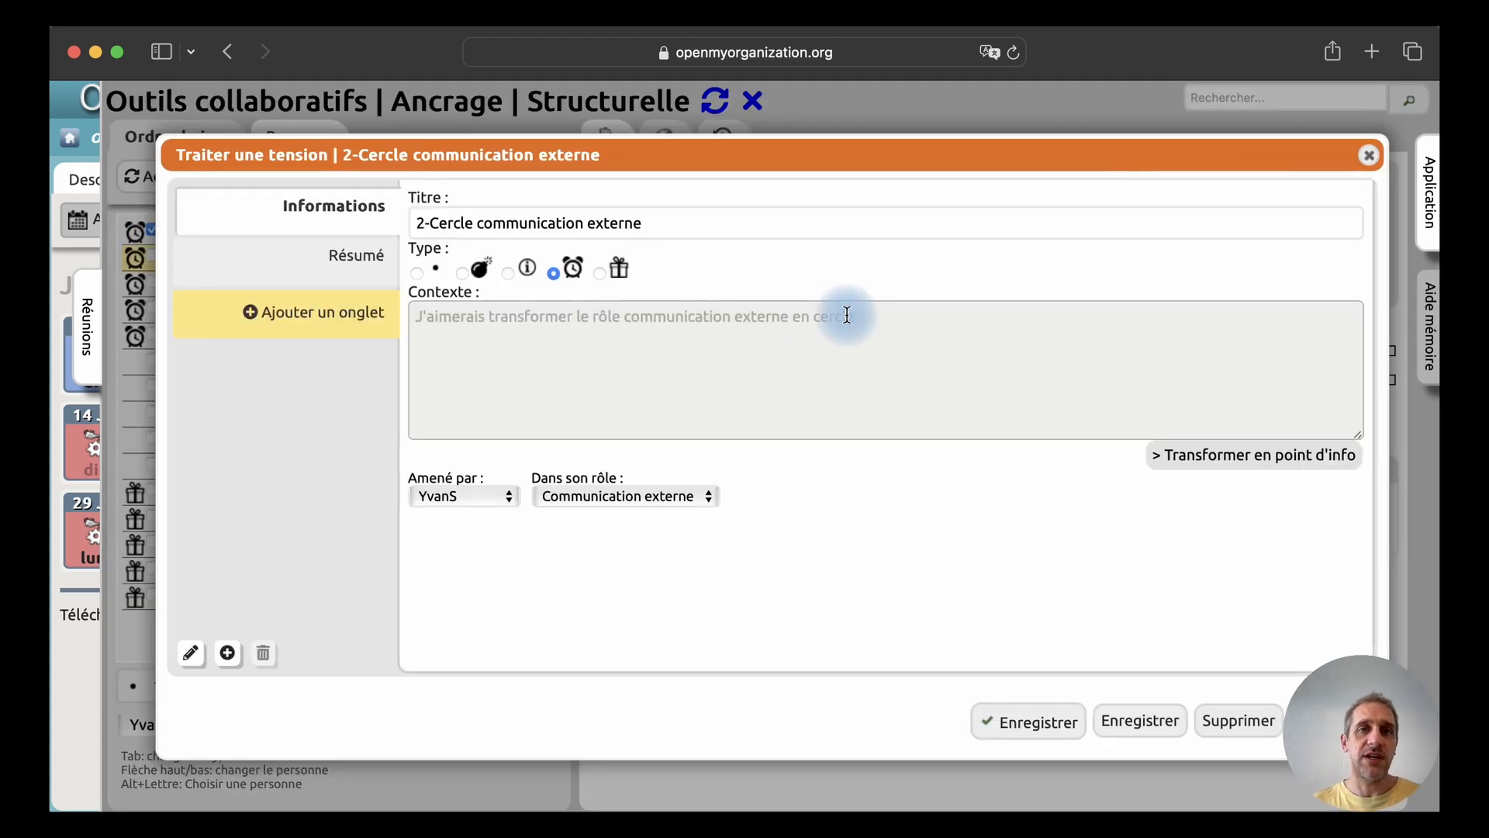
{"action": "left_click", "coordinate": [1260, 458]}
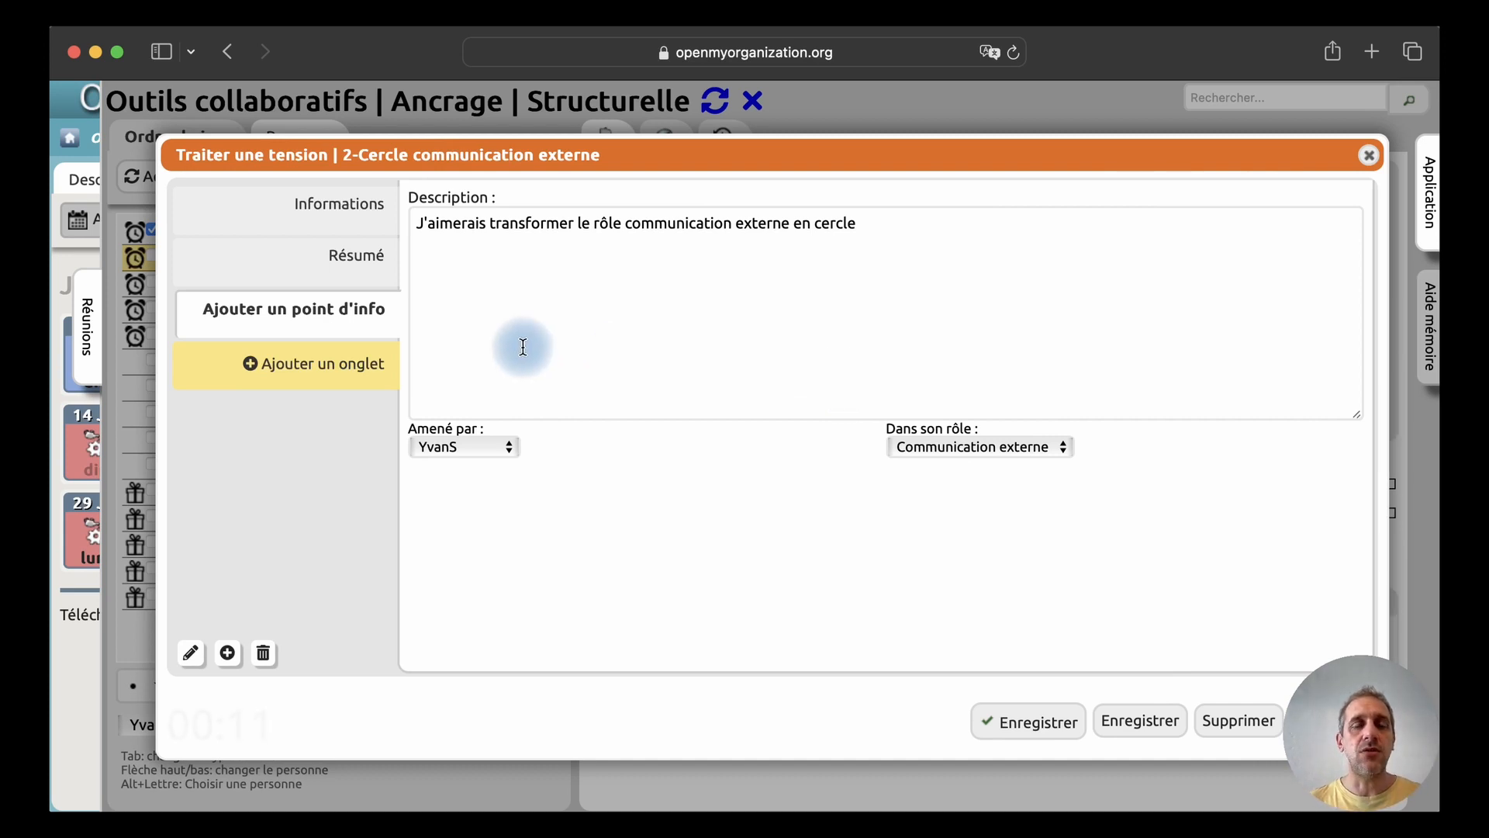
Add a circle-creation element in Transformer un rôle en cercle mode with Communication externe as the role to convert
{"action": "left_click", "coordinate": [253, 367]}
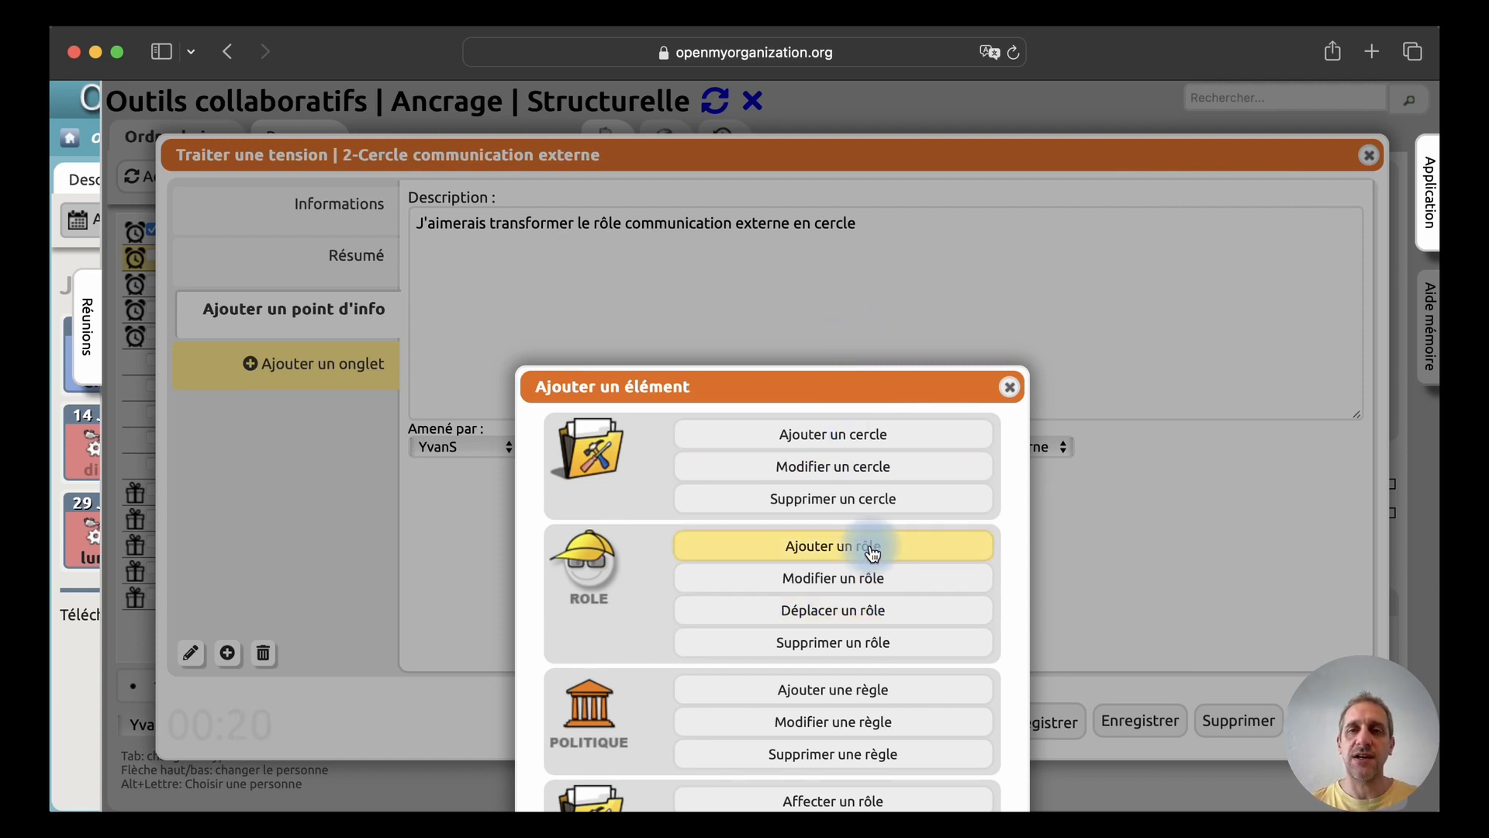
{"action": "left_click", "coordinate": [884, 439]}
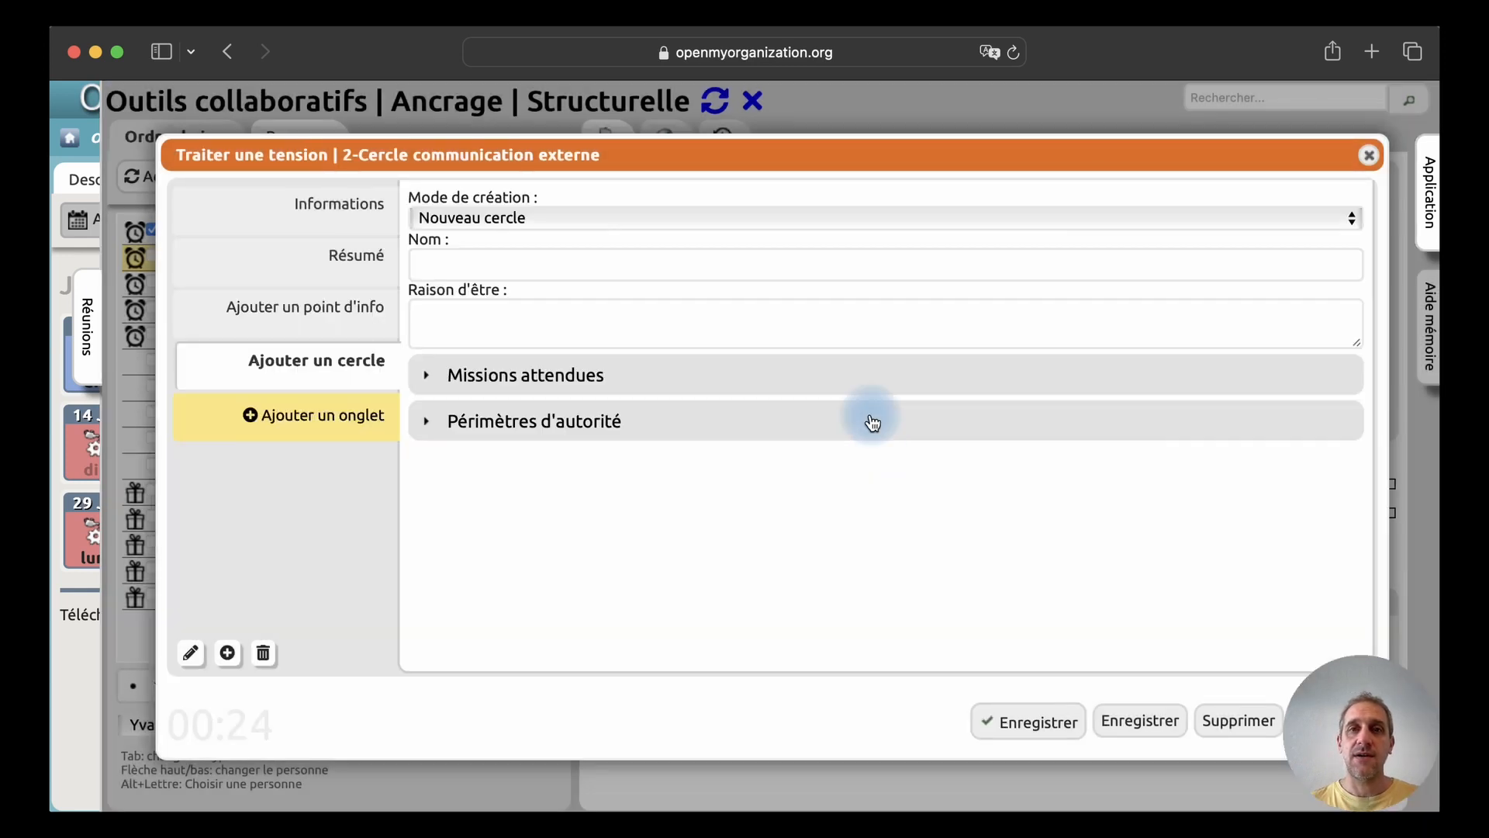
{"action": "left_click", "coordinate": [586, 207]}
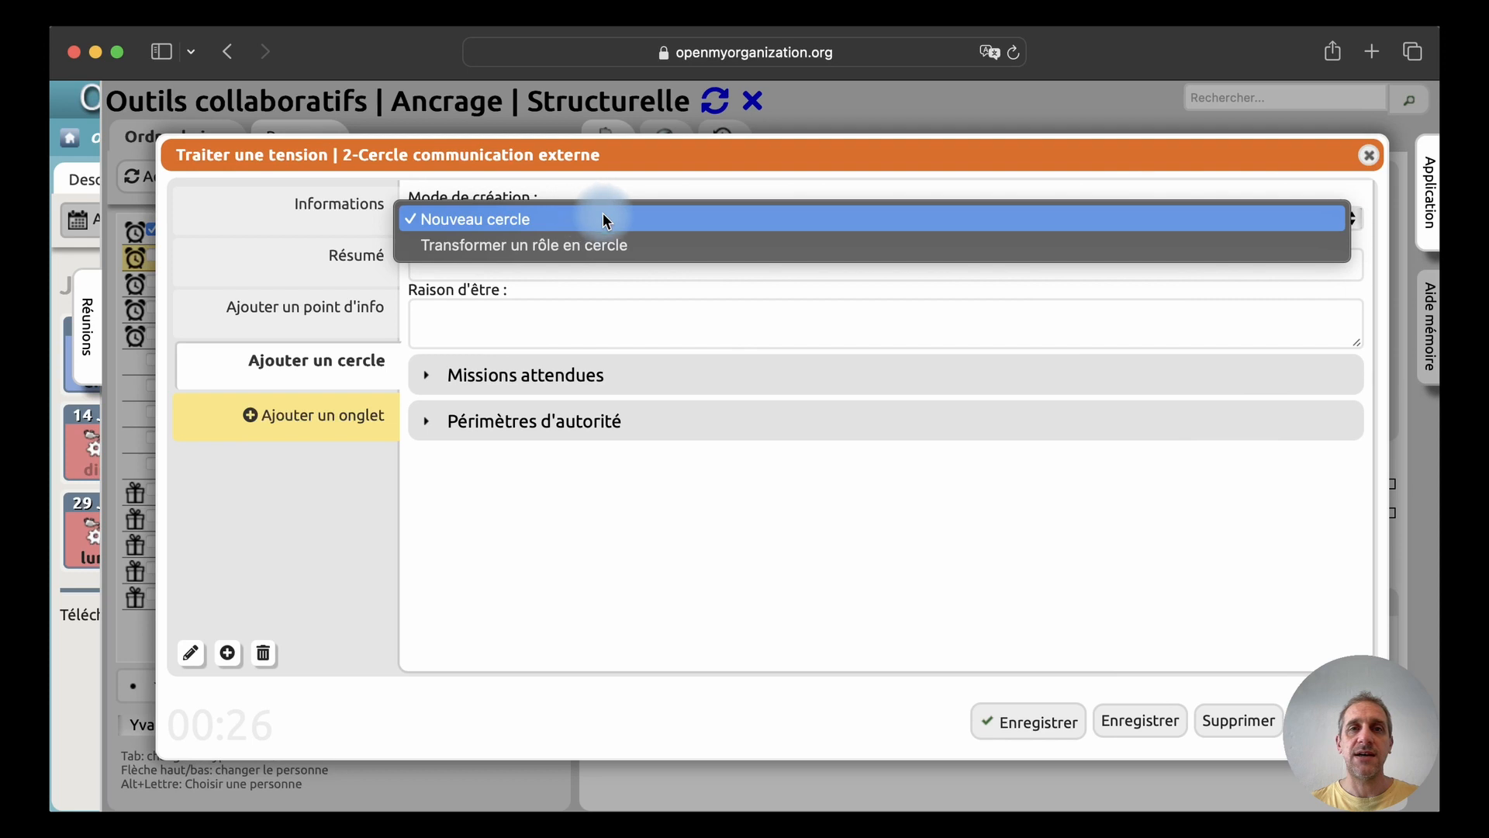
{"action": "left_click", "coordinate": [618, 244]}
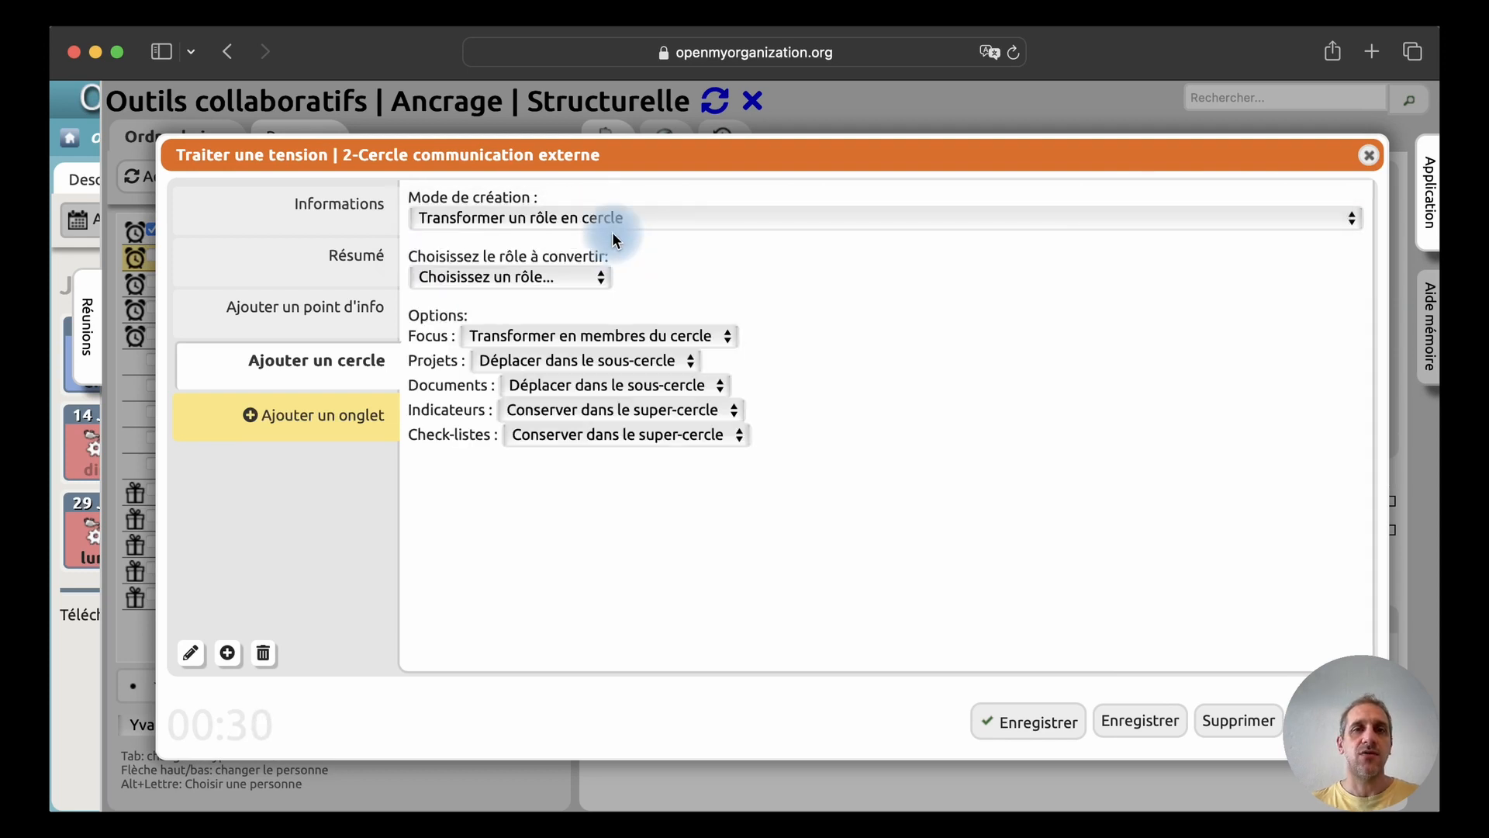
{"action": "left_click", "coordinate": [554, 270]}
{"action": "key", "text": "Escape"}
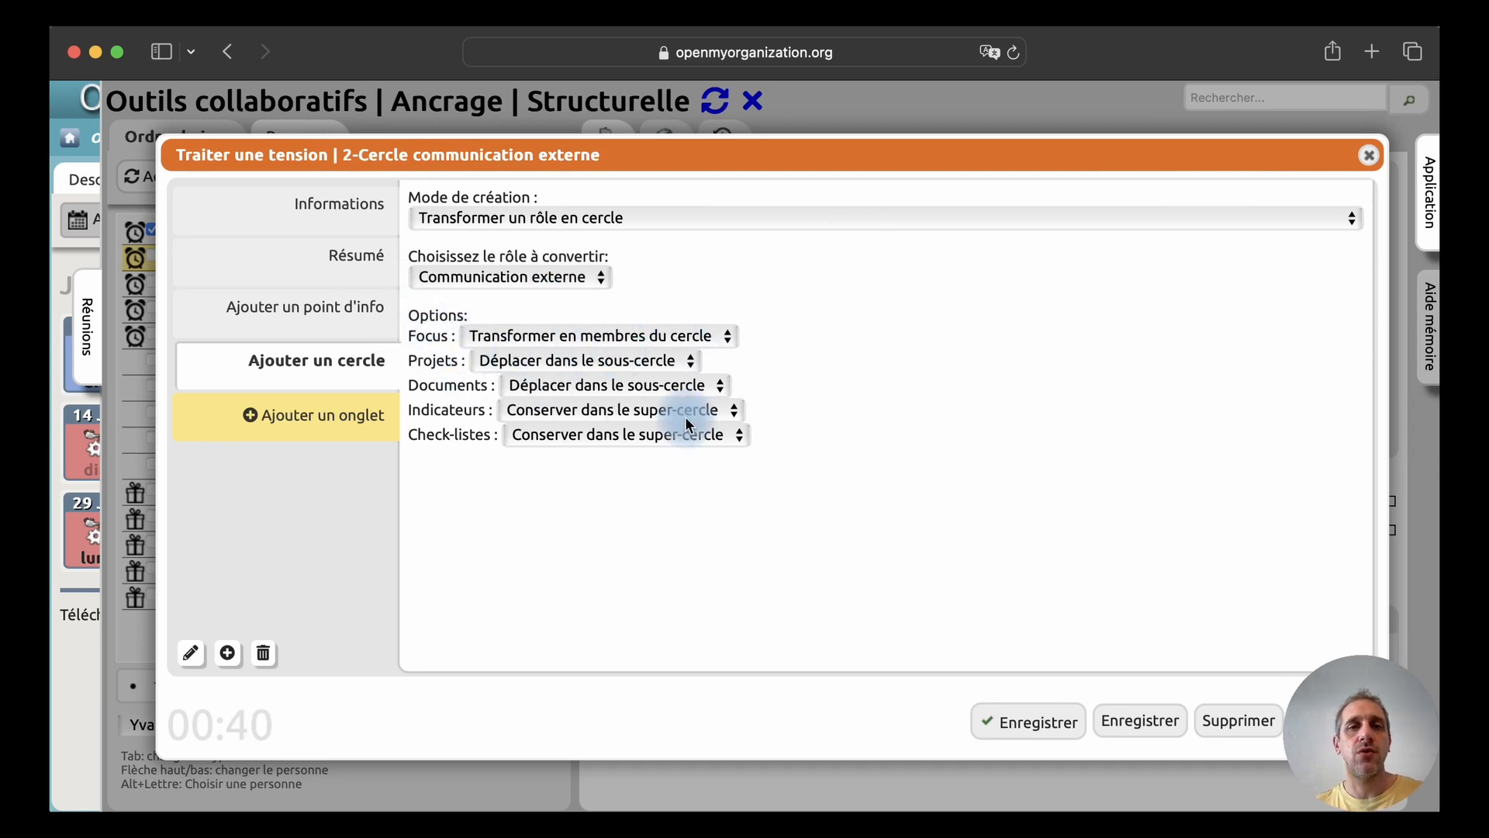
Examine the available conversion choices for Focus and Projets without changing either setting
{"action": "left_click", "coordinate": [587, 338]}
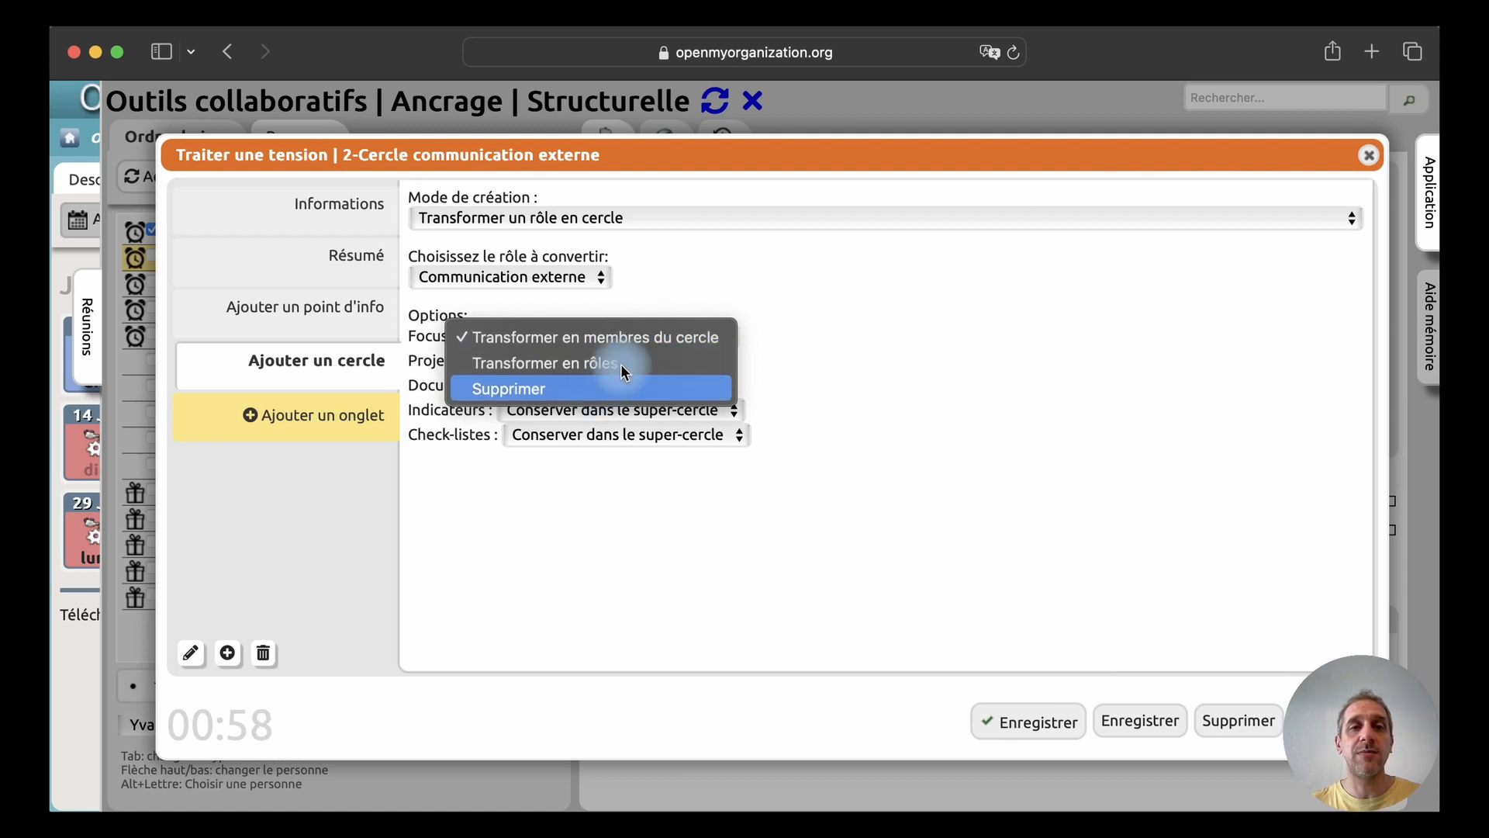
{"action": "left_click", "coordinate": [830, 334]}
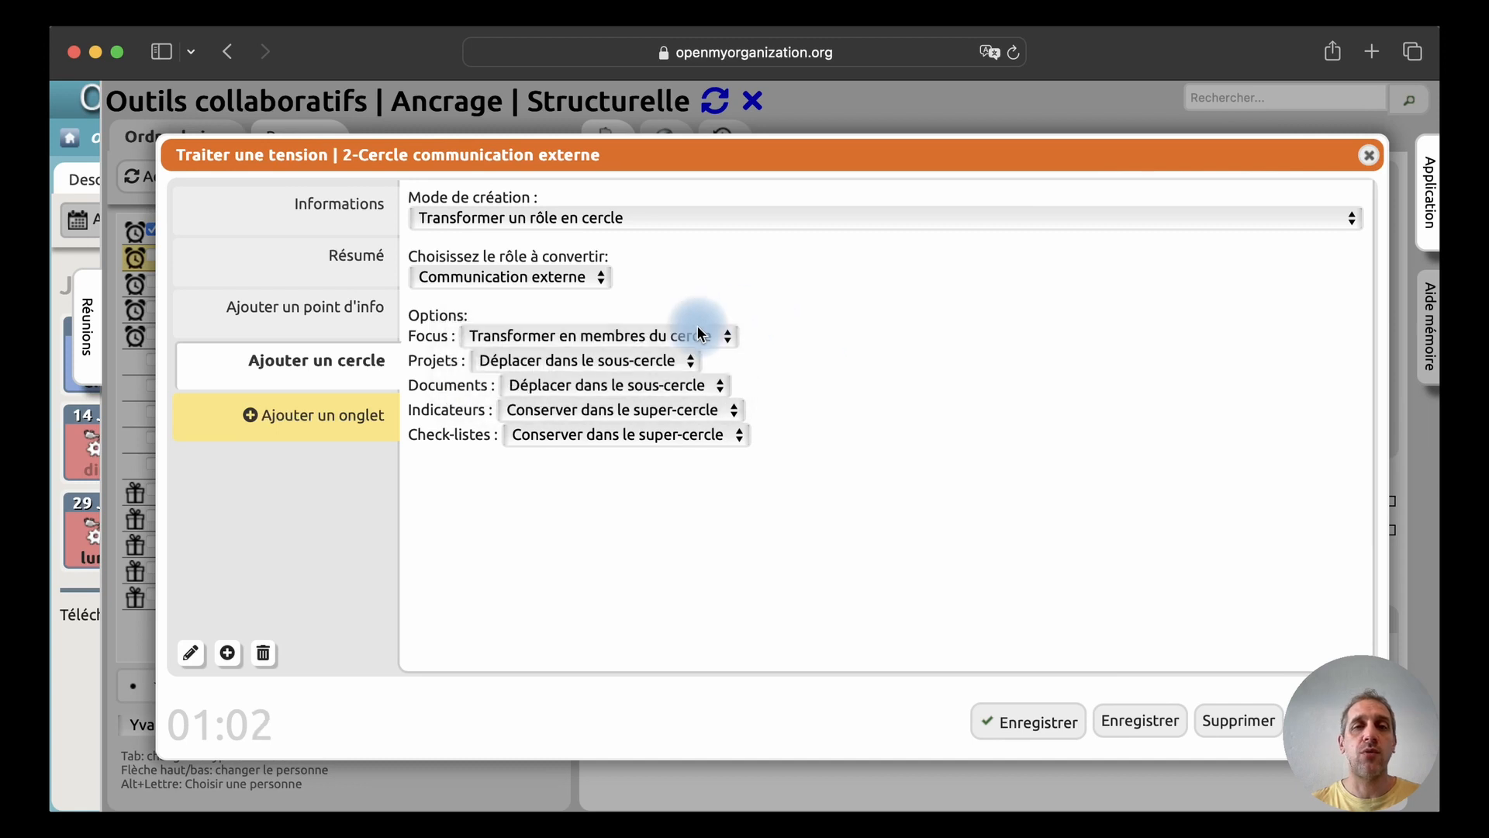
{"action": "left_click", "coordinate": [541, 363]}
{"action": "left_click", "coordinate": [856, 343]}
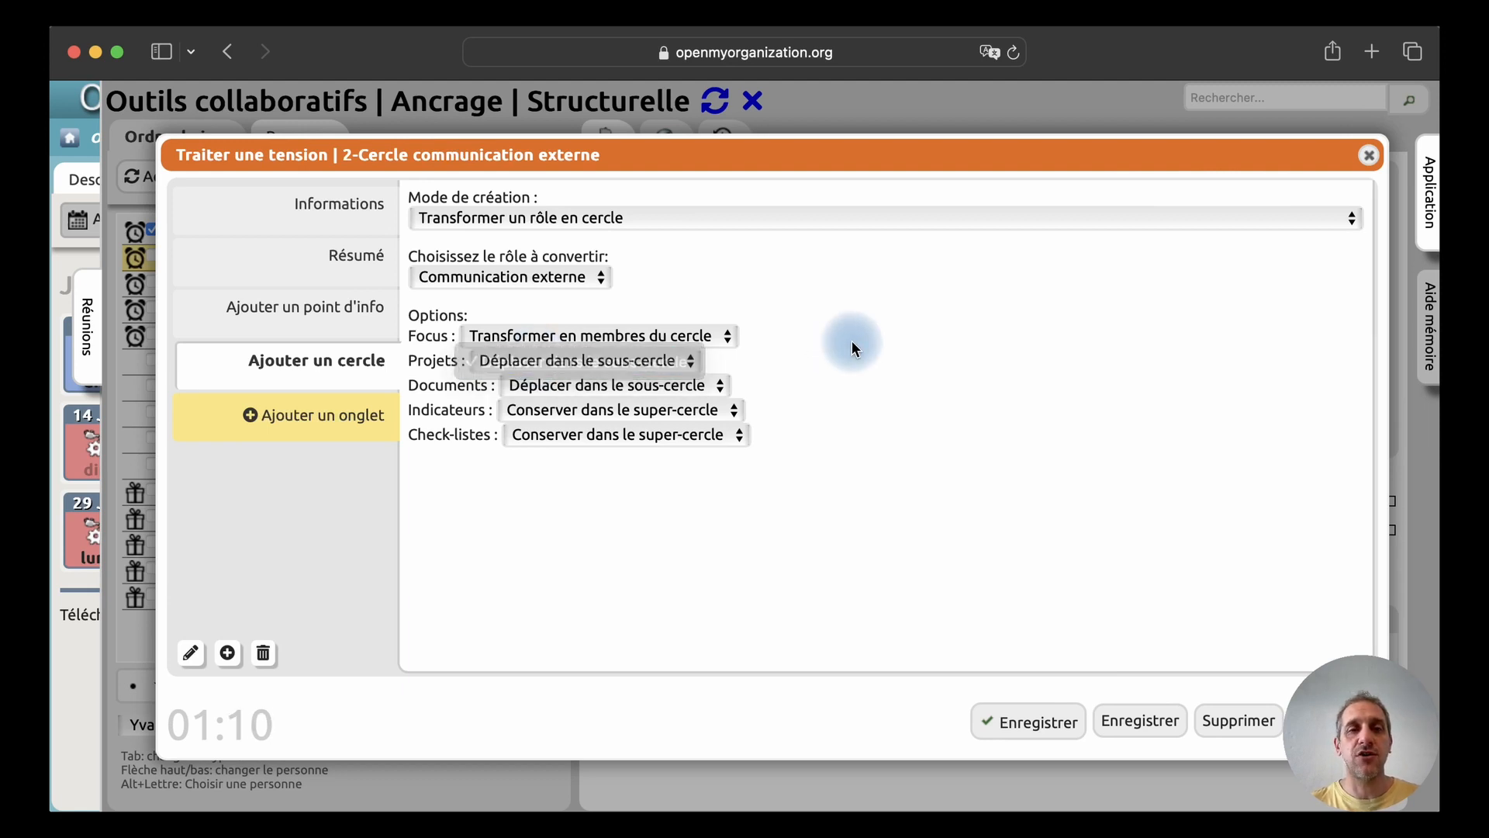
Examine the available conversion choices for Documents, Indicateurs and Check-listes without changing any of them
{"action": "left_click", "coordinate": [627, 385]}
{"action": "left_click", "coordinate": [819, 385]}
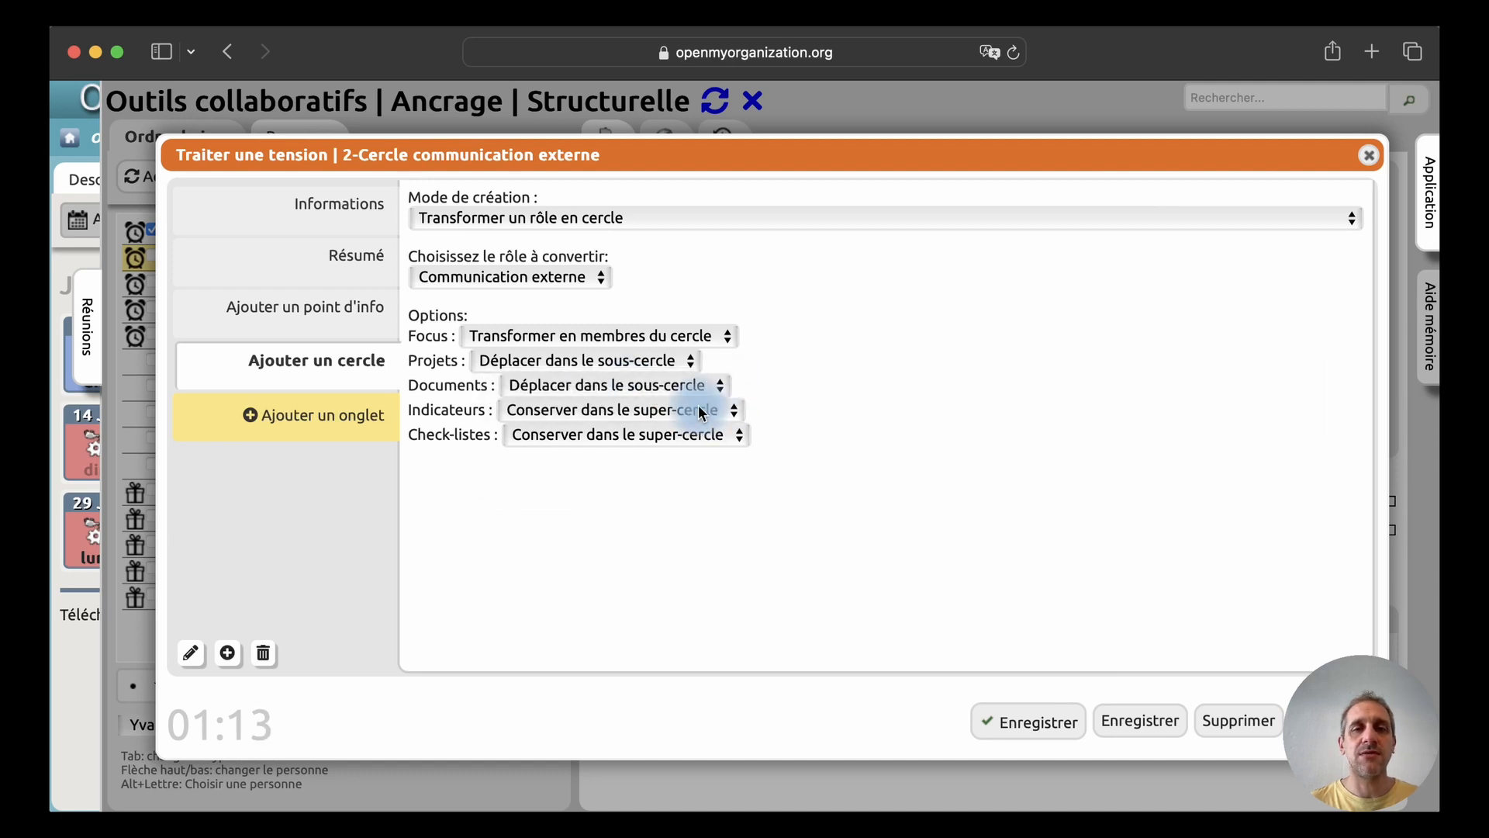
{"action": "left_click", "coordinate": [701, 411]}
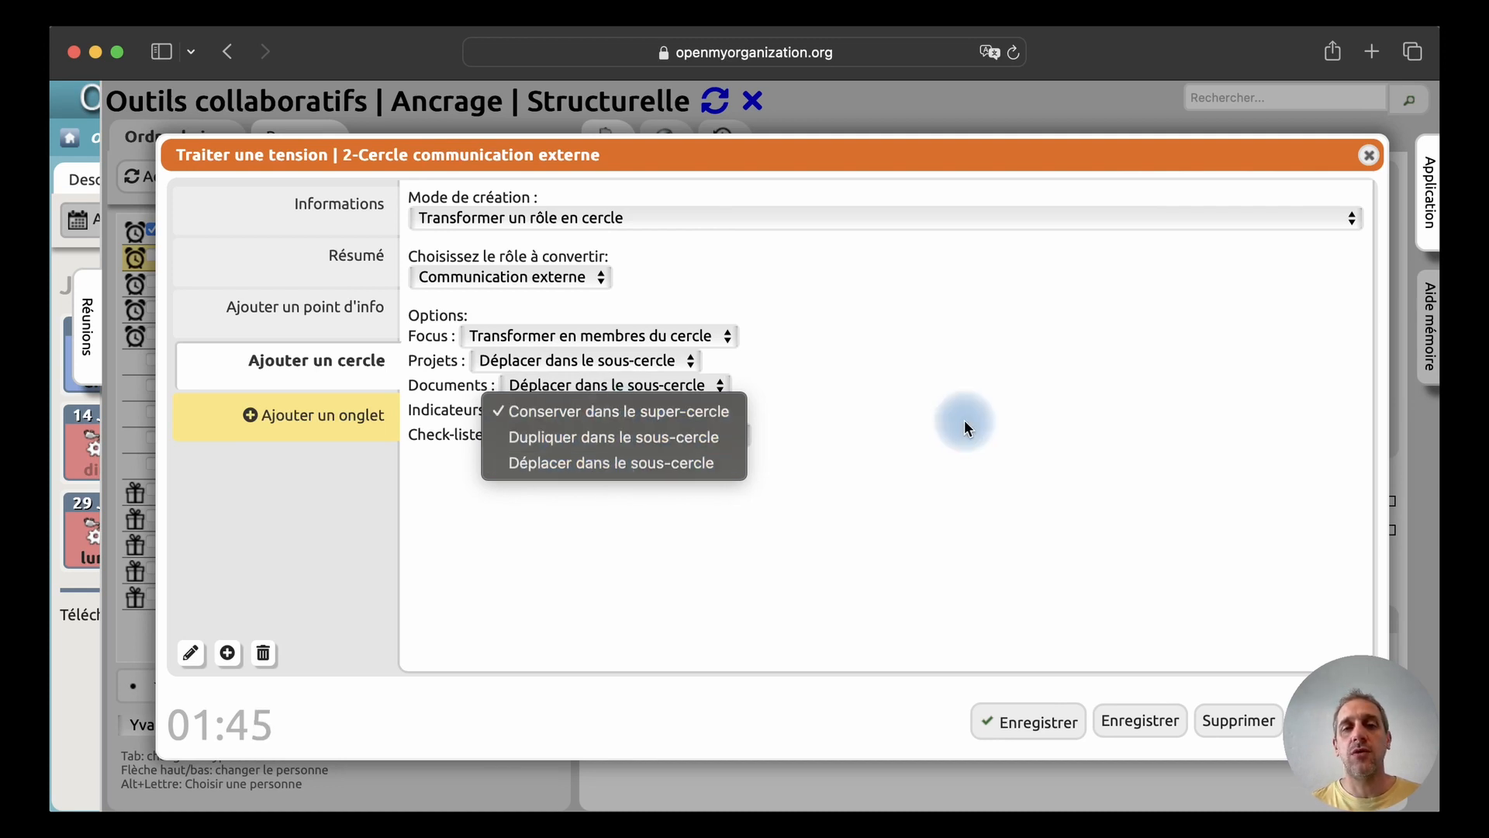
{"action": "left_click", "coordinate": [867, 425]}
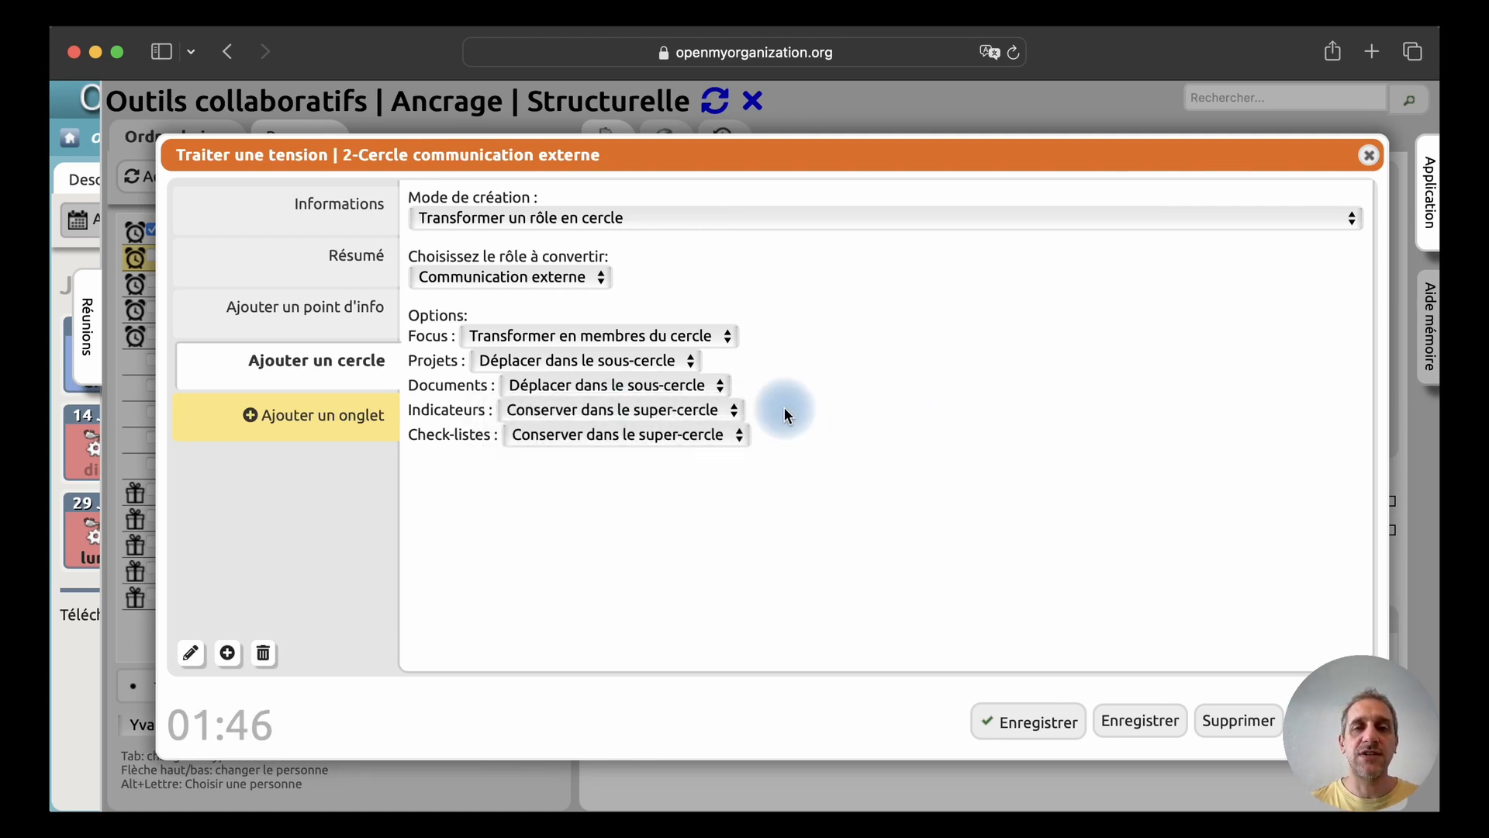
{"action": "left_click", "coordinate": [577, 437]}
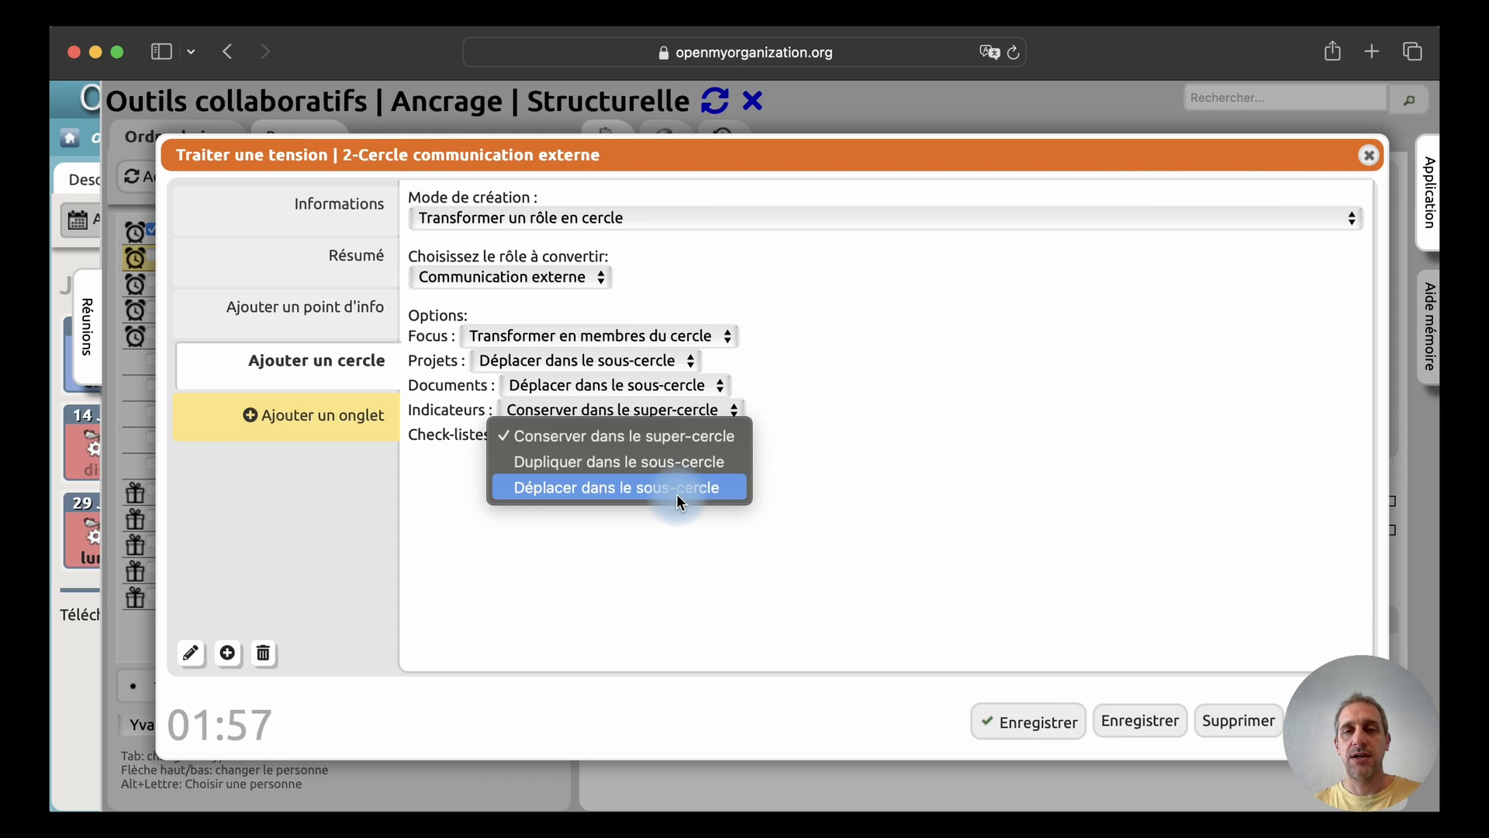
{"action": "left_click", "coordinate": [1030, 542]}
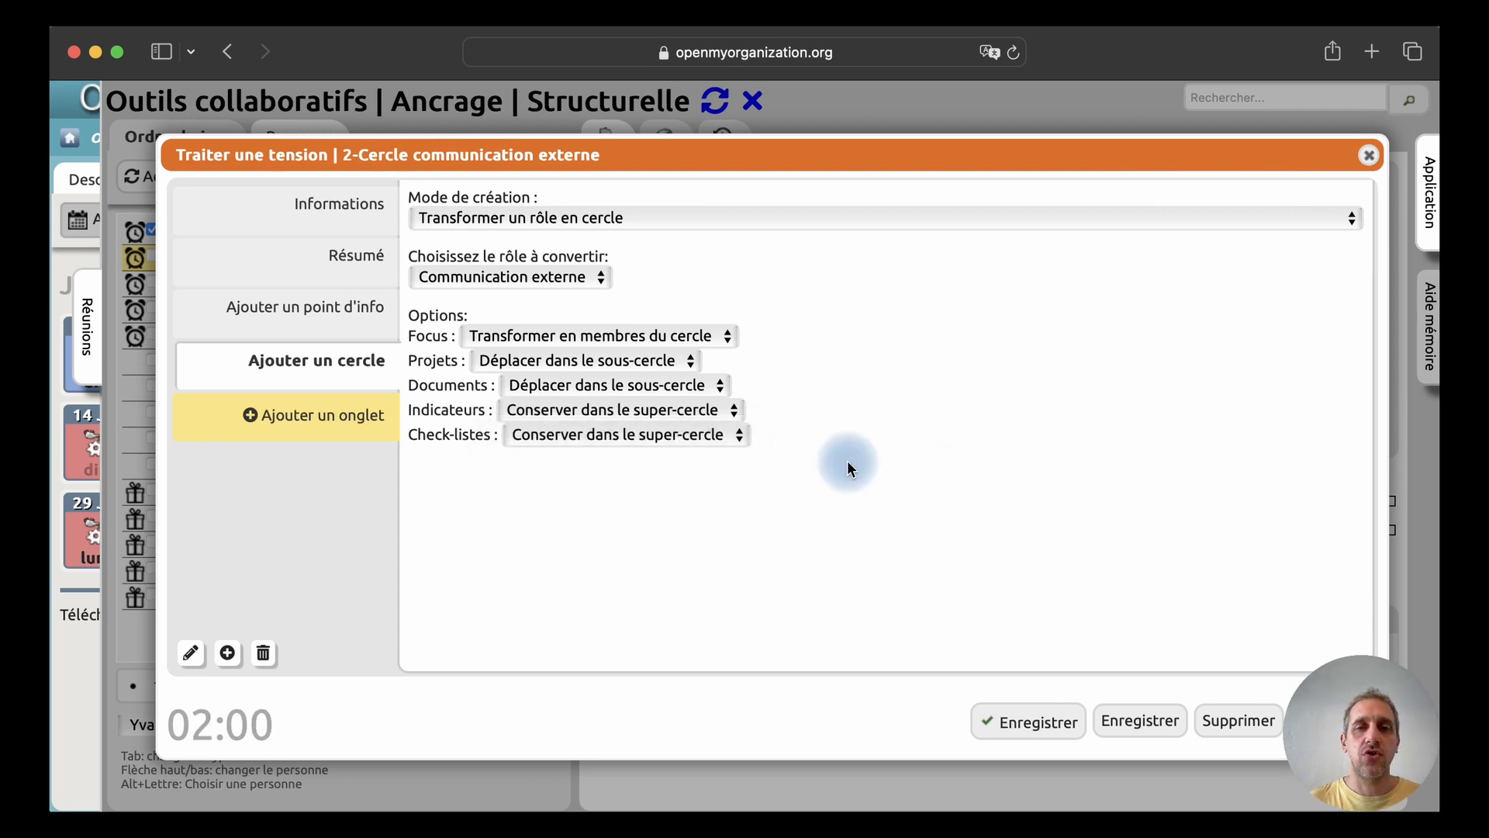
Set both the Indicateurs and Check-listes conversion options to Déplacer dans le sous-cercle
{"action": "left_click", "coordinate": [712, 412]}
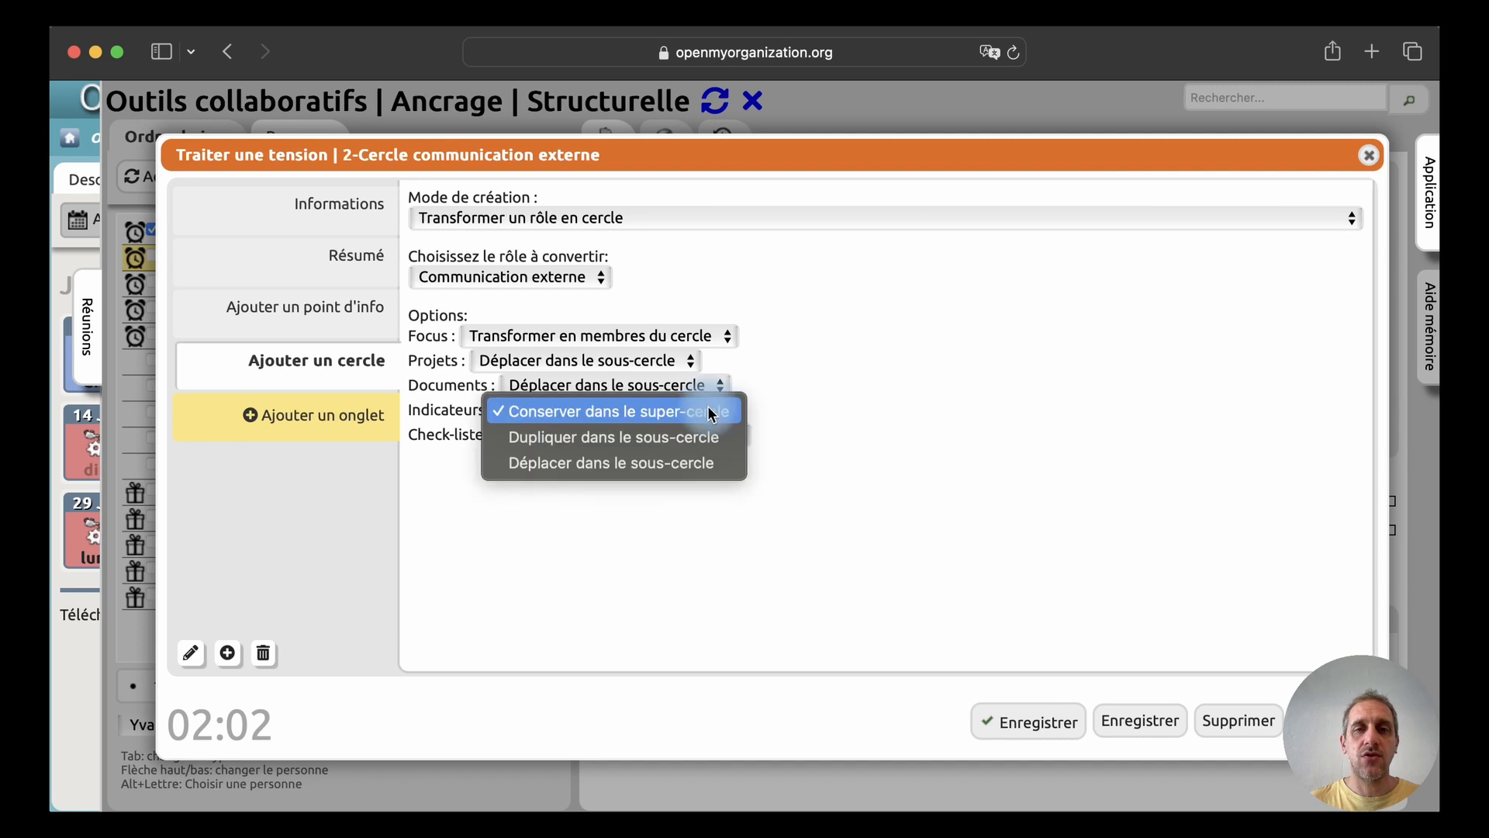
{"action": "left_click", "coordinate": [682, 459]}
{"action": "left_click", "coordinate": [674, 448]}
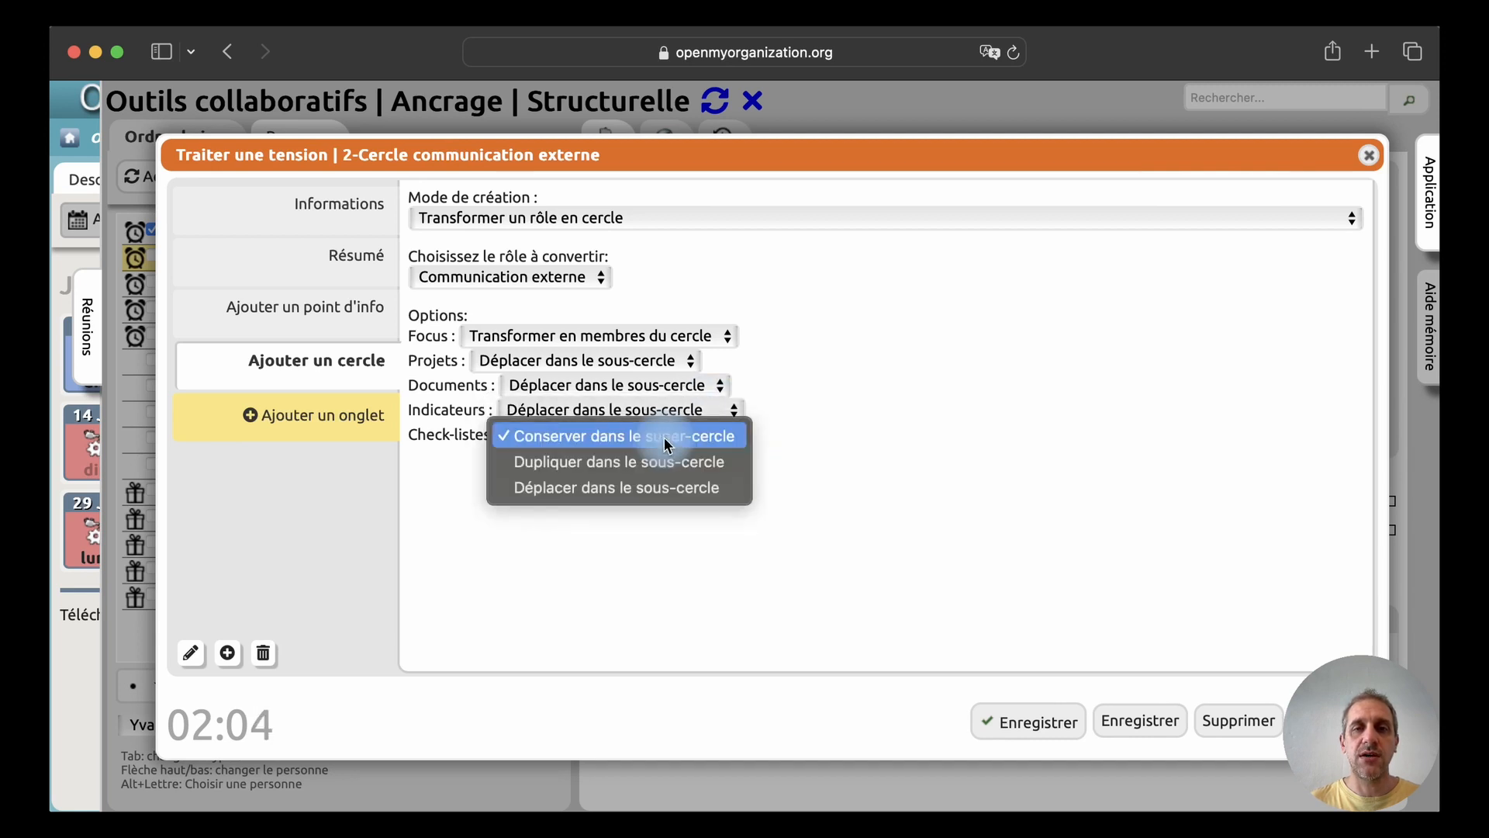
{"action": "left_click", "coordinate": [641, 489]}
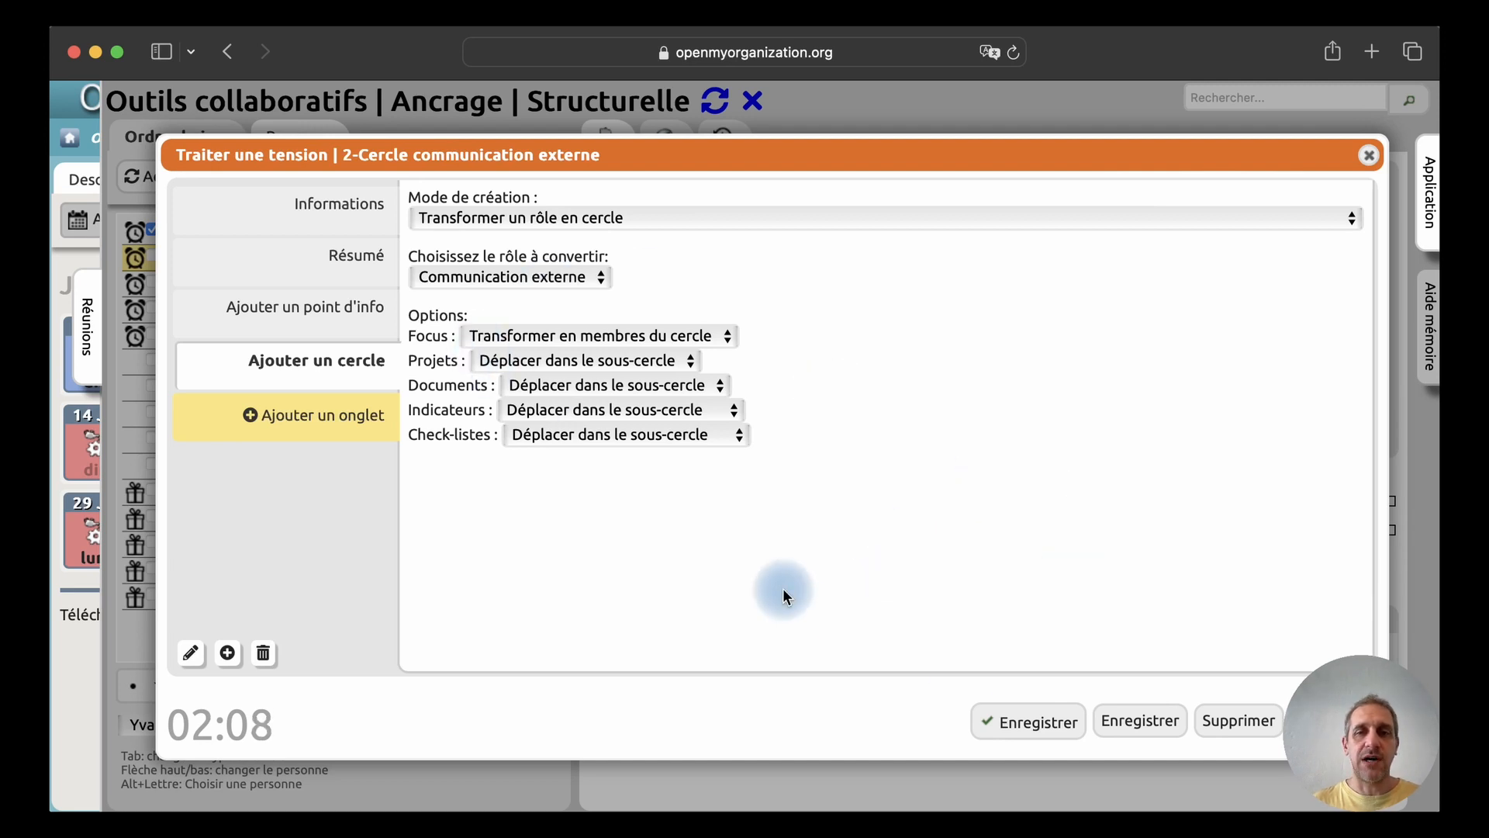
Delete the info point from the 2-Cercle communication externe tension and save the tension as processed
{"action": "left_click", "coordinate": [283, 307]}
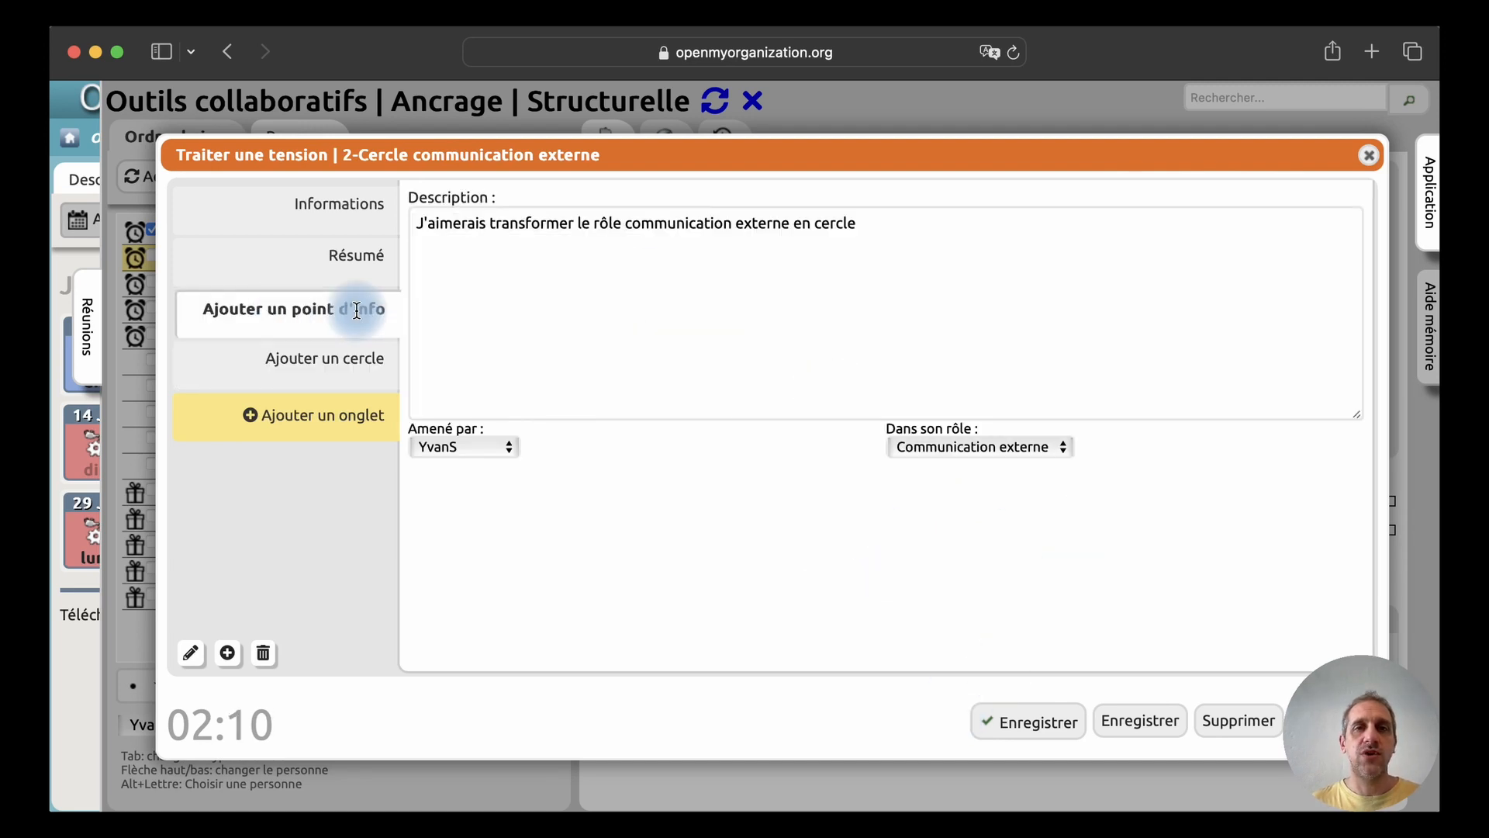
{"action": "left_click", "coordinate": [264, 657]}
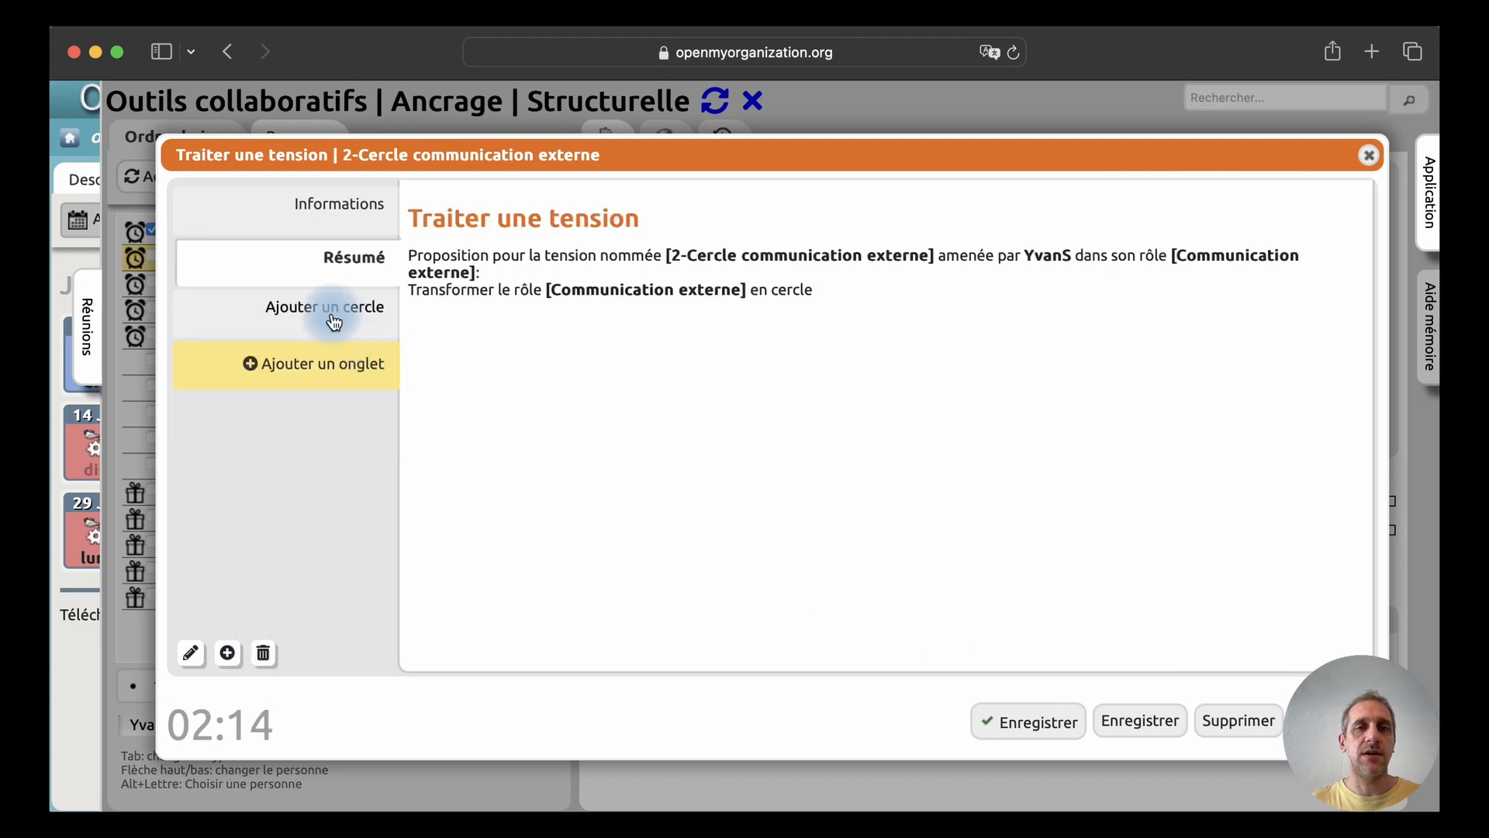
{"action": "left_click", "coordinate": [334, 320]}
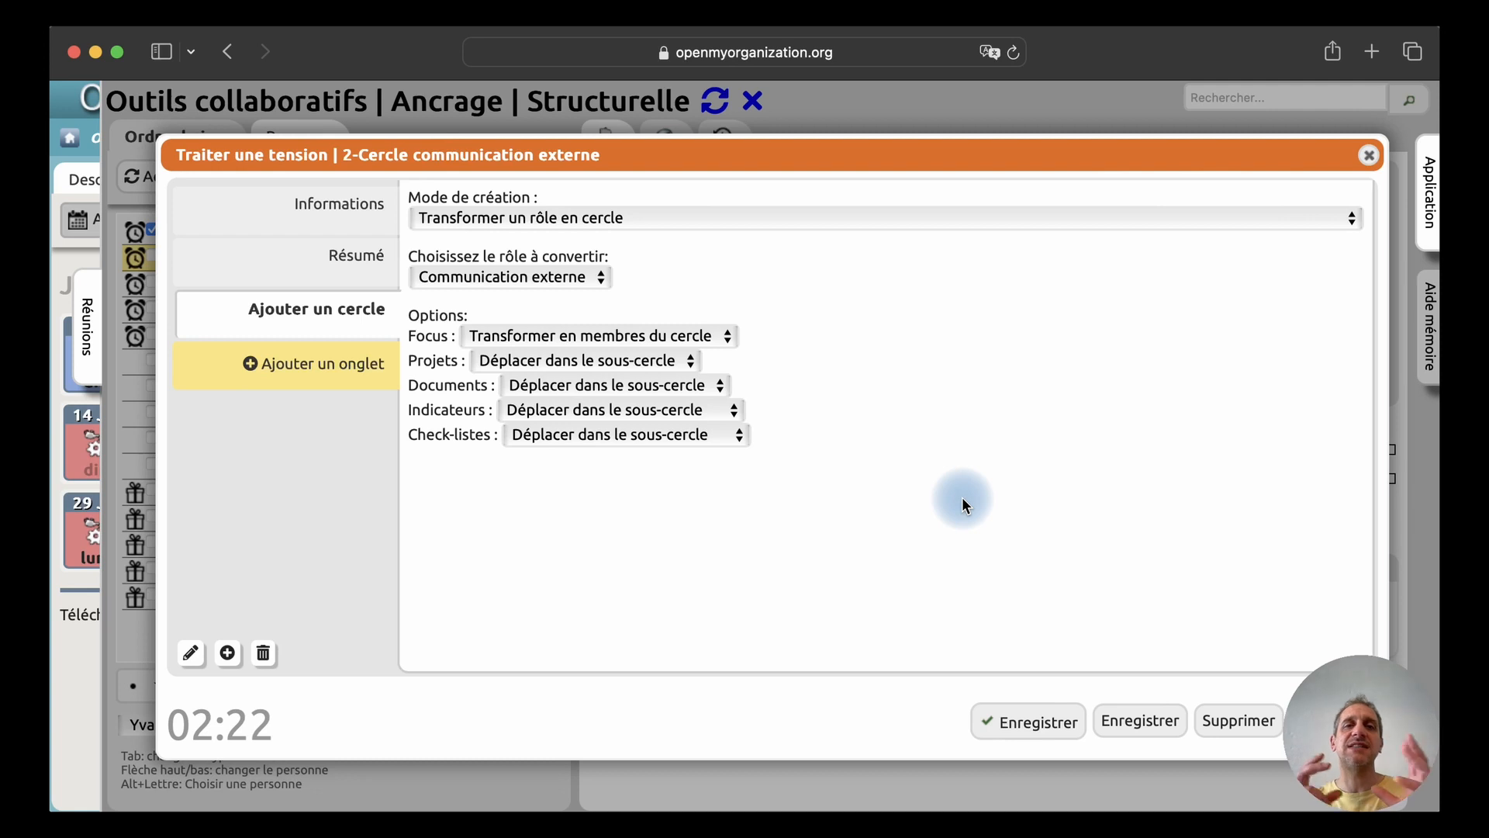
{"action": "left_click", "coordinate": [1014, 725]}
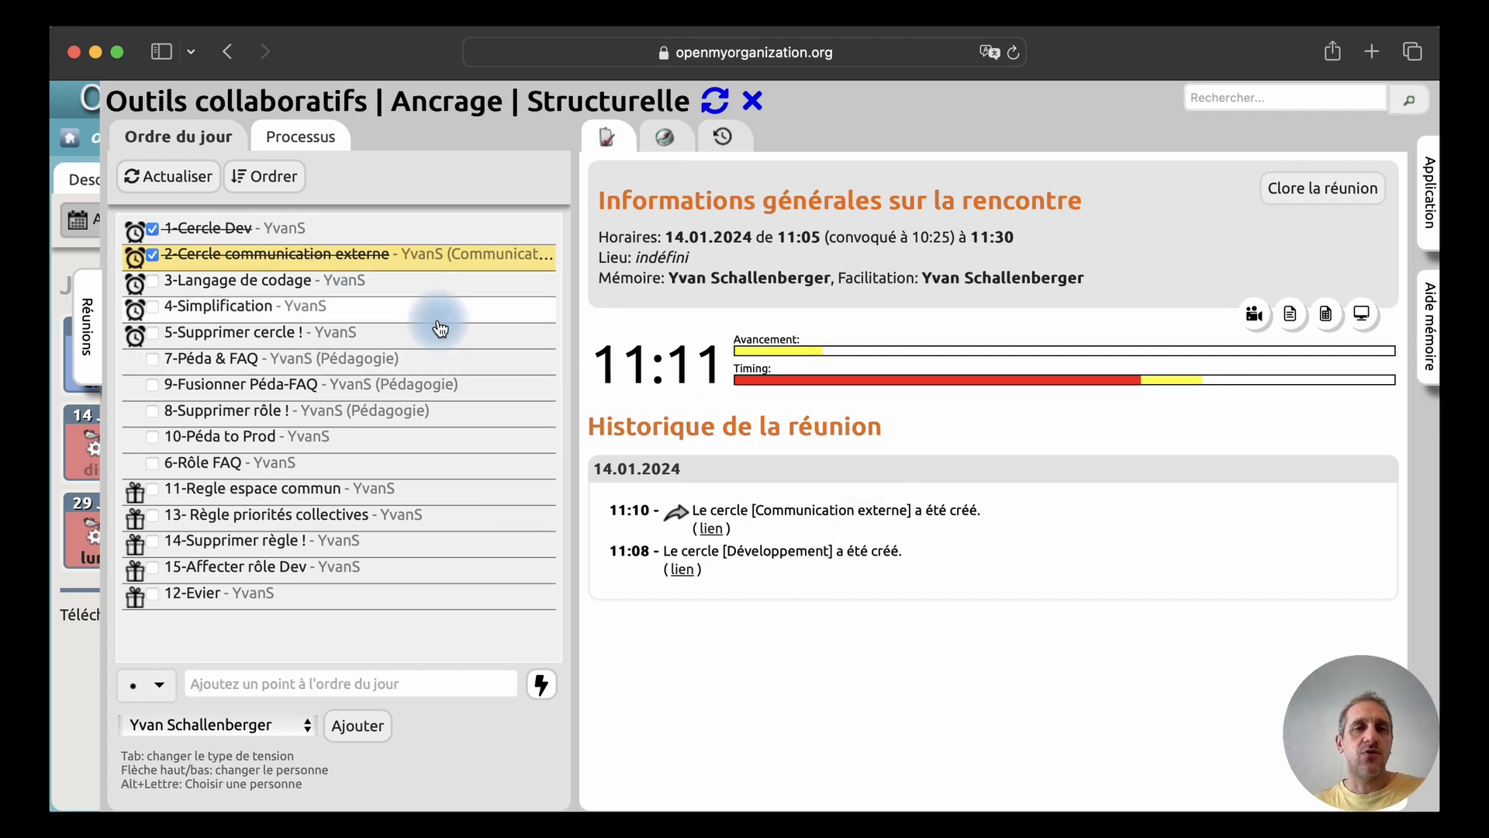
Open the agenda point 3-Langage de codage and transform its context into an info point
{"action": "left_click", "coordinate": [236, 281]}
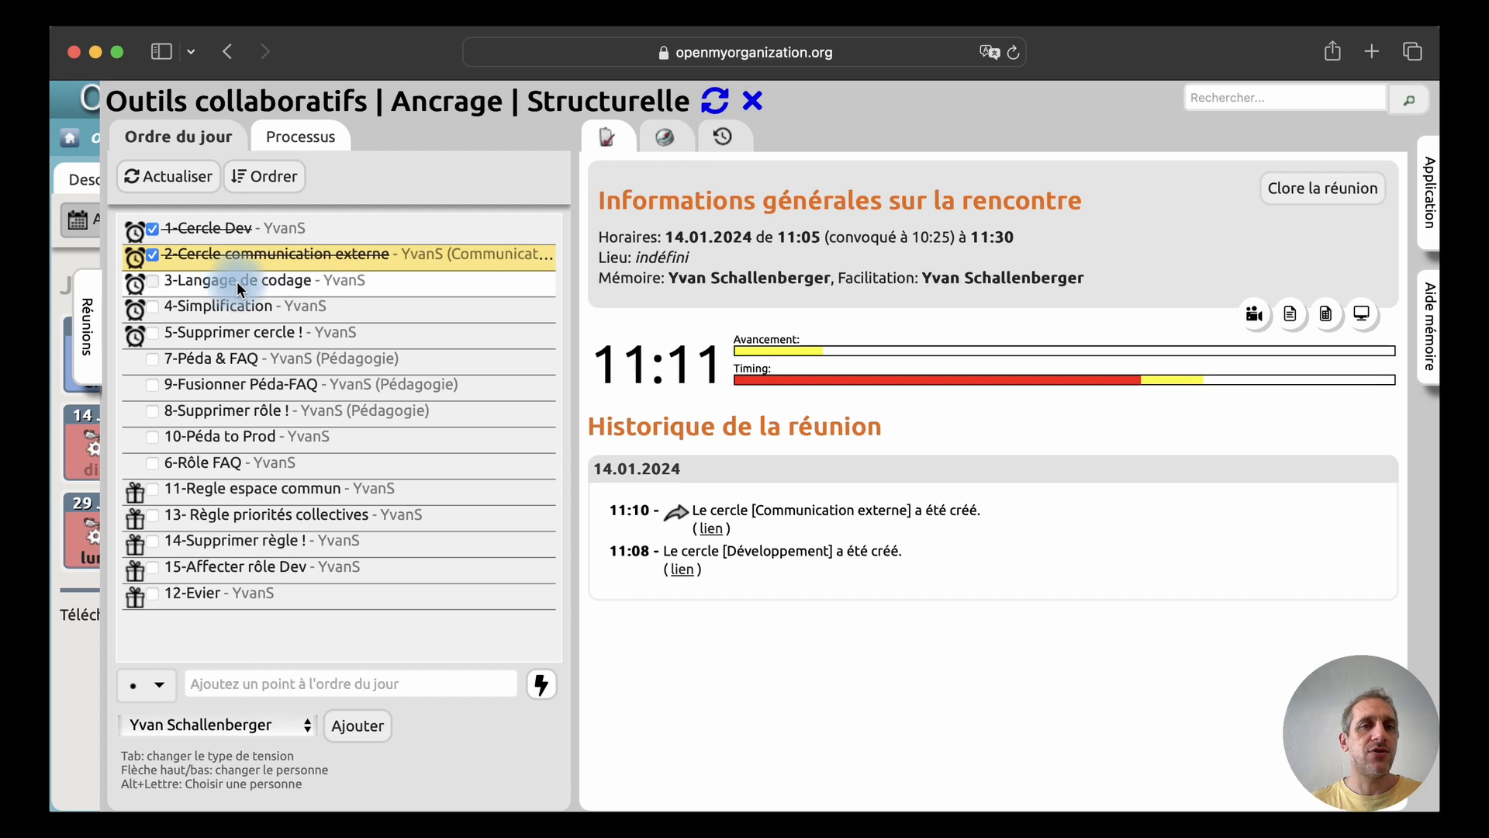
{"action": "left_click", "coordinate": [1239, 458]}
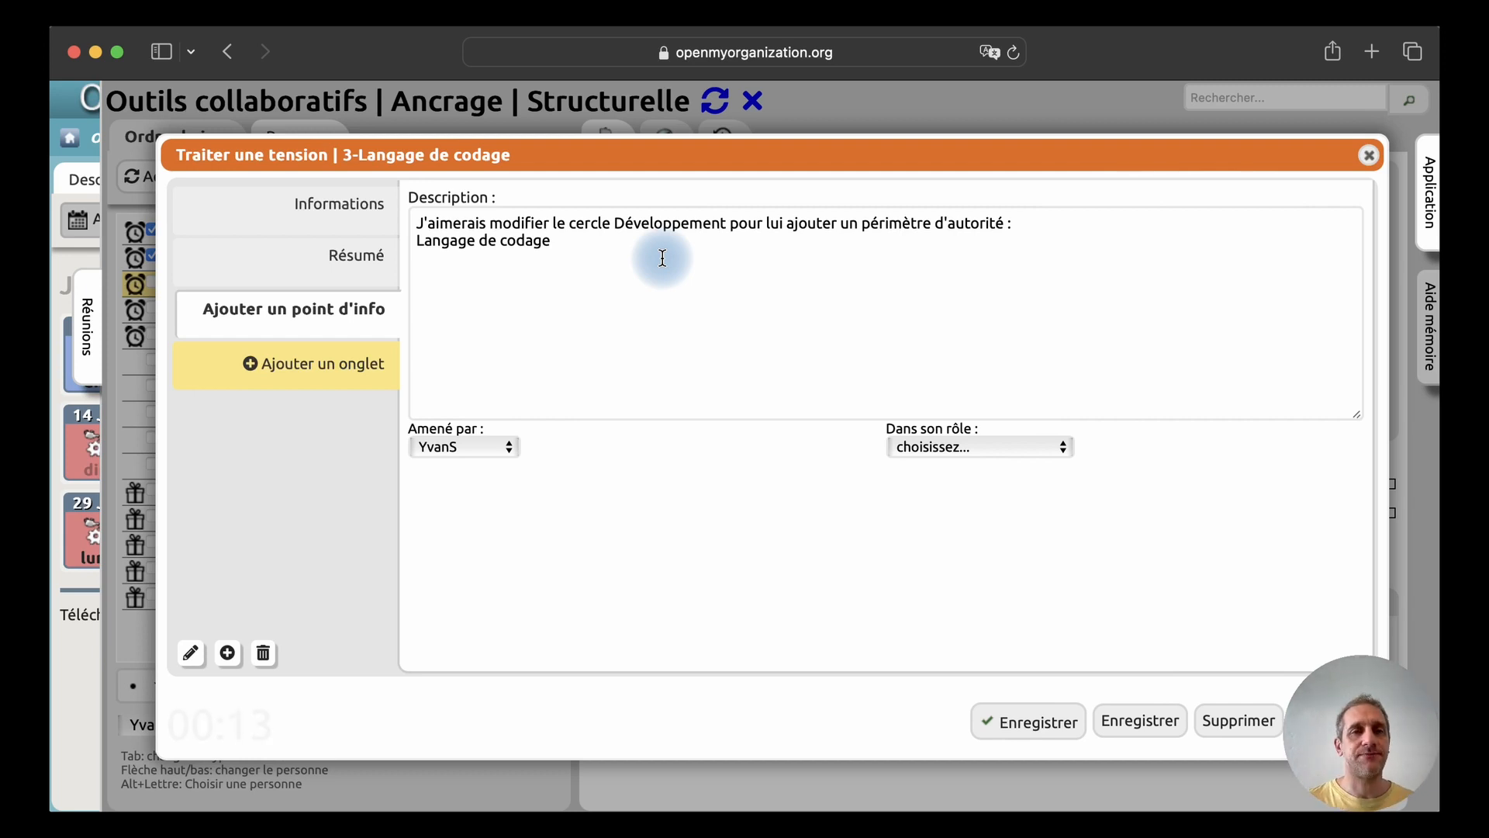
Add a circle-modification element to the tension with Développement as the circle to modify
{"action": "left_click", "coordinate": [250, 364]}
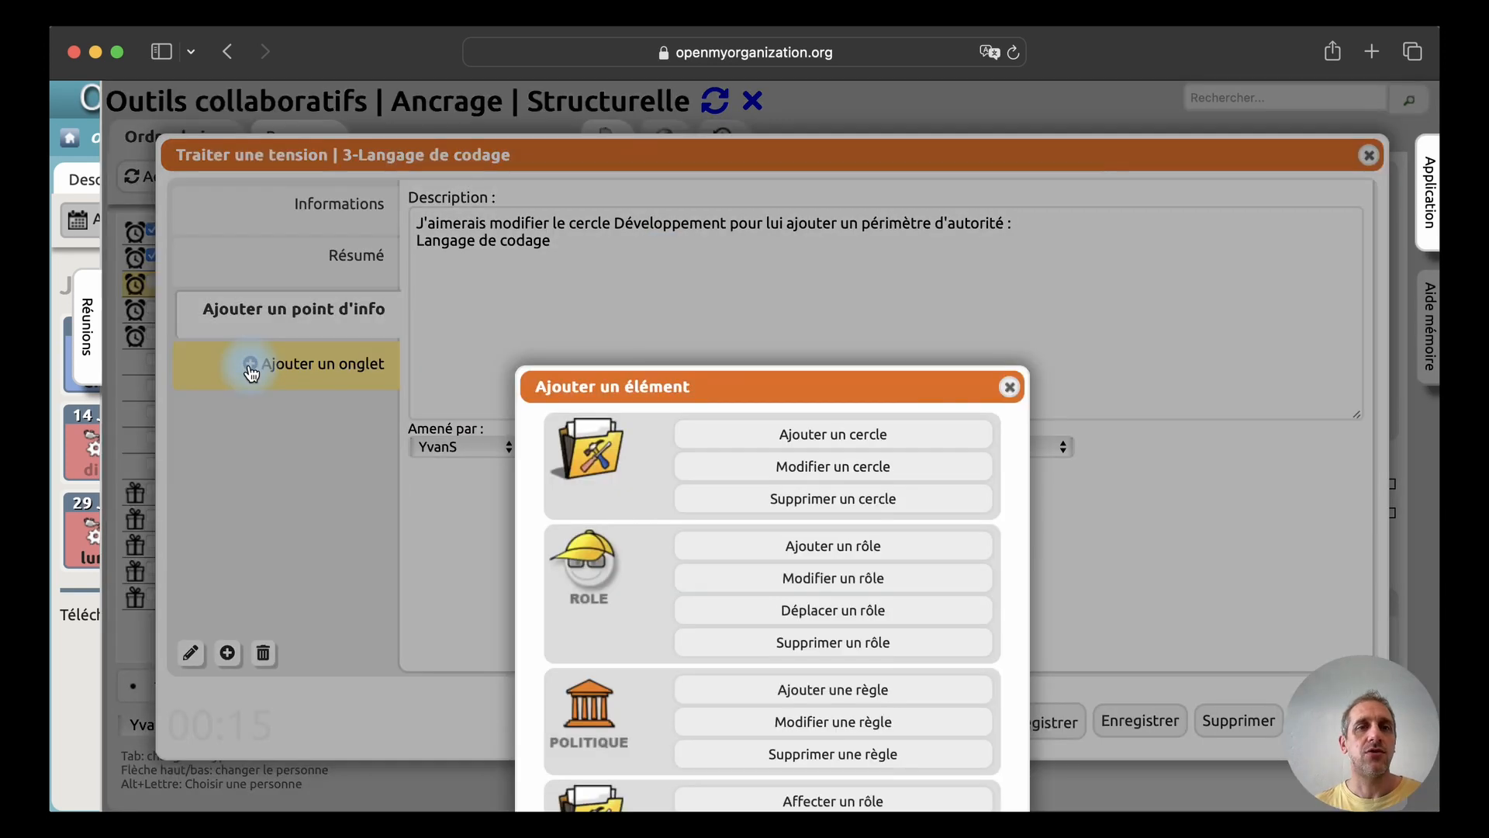
{"action": "left_click", "coordinate": [819, 469]}
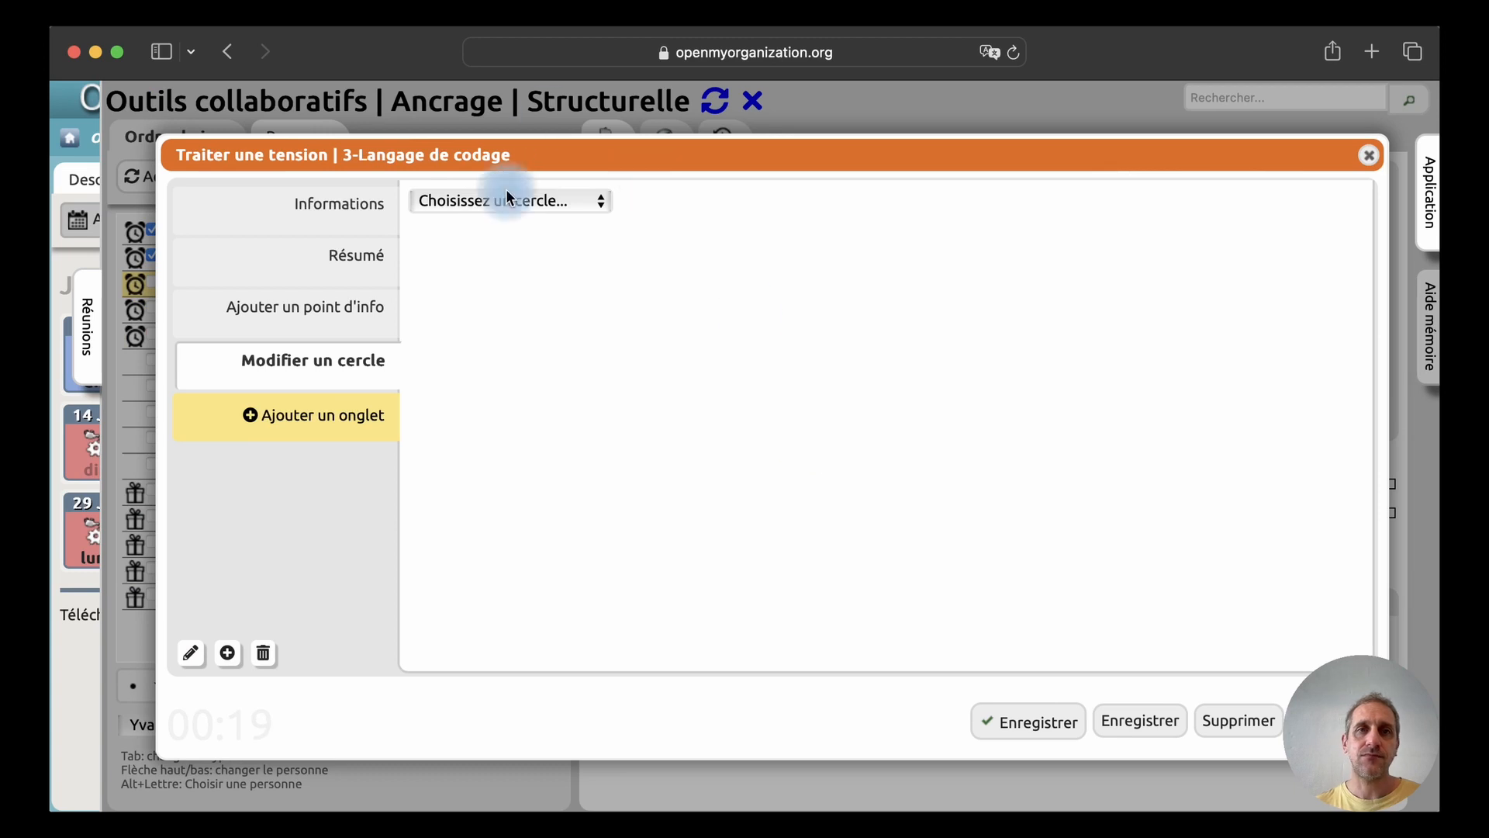
{"action": "left_click", "coordinate": [508, 201]}
{"action": "left_click", "coordinate": [479, 256]}
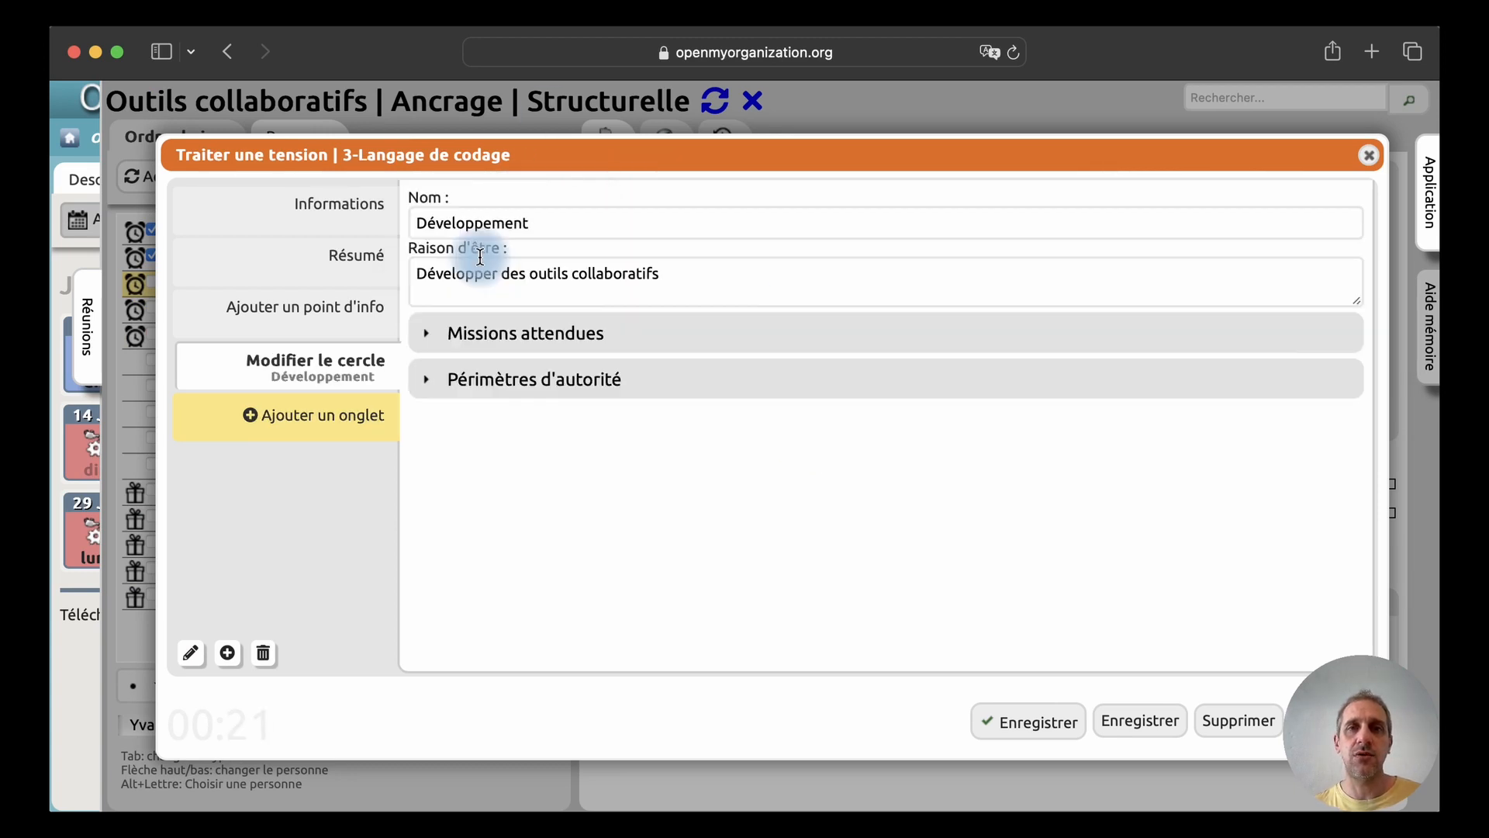
Add an authority scope to the Développement circle, copying its text Langage de codage from the info point's description
{"action": "left_click", "coordinate": [429, 386]}
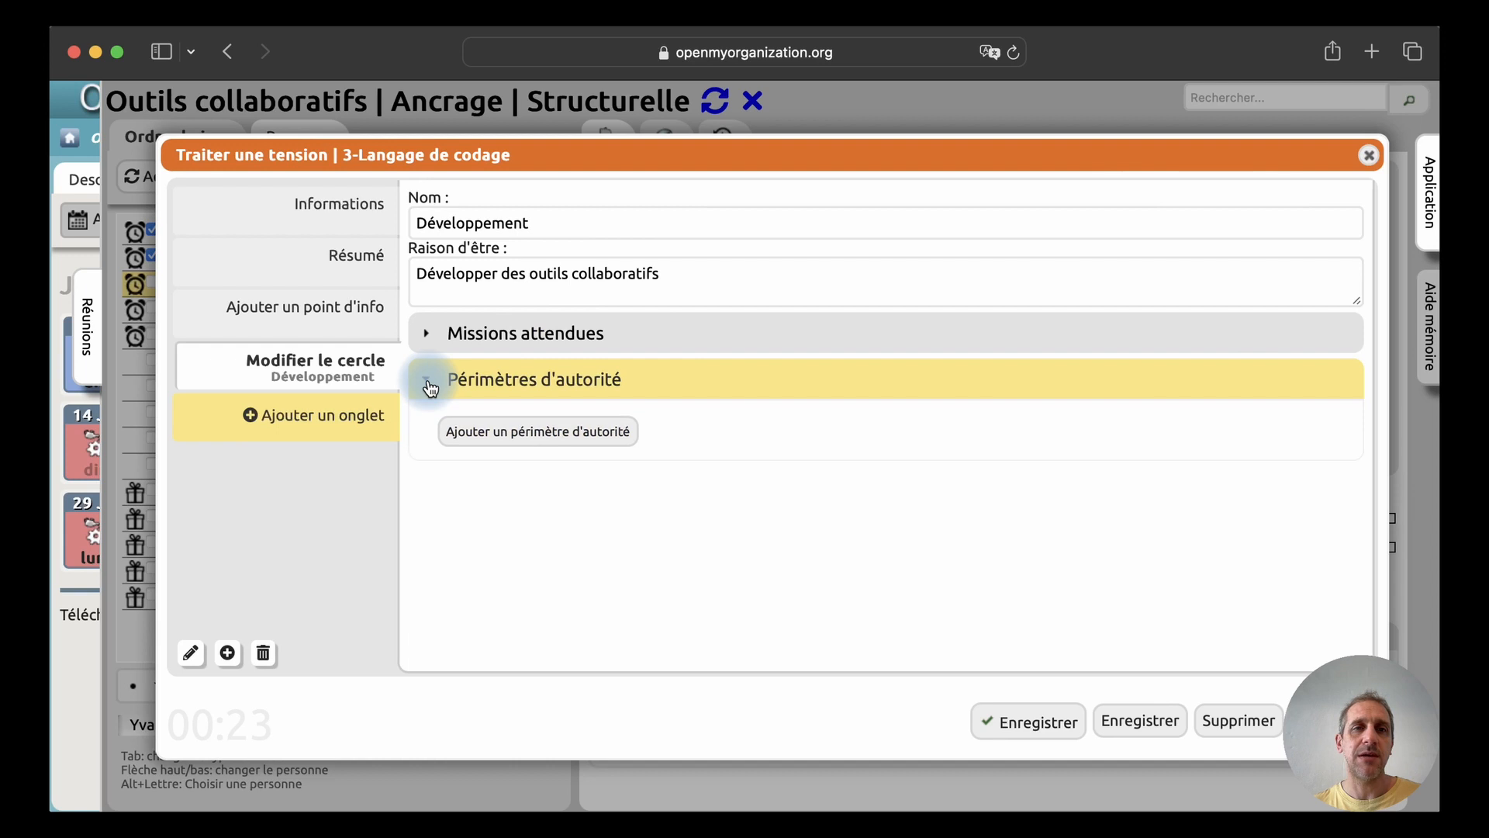
{"action": "left_click", "coordinate": [525, 441]}
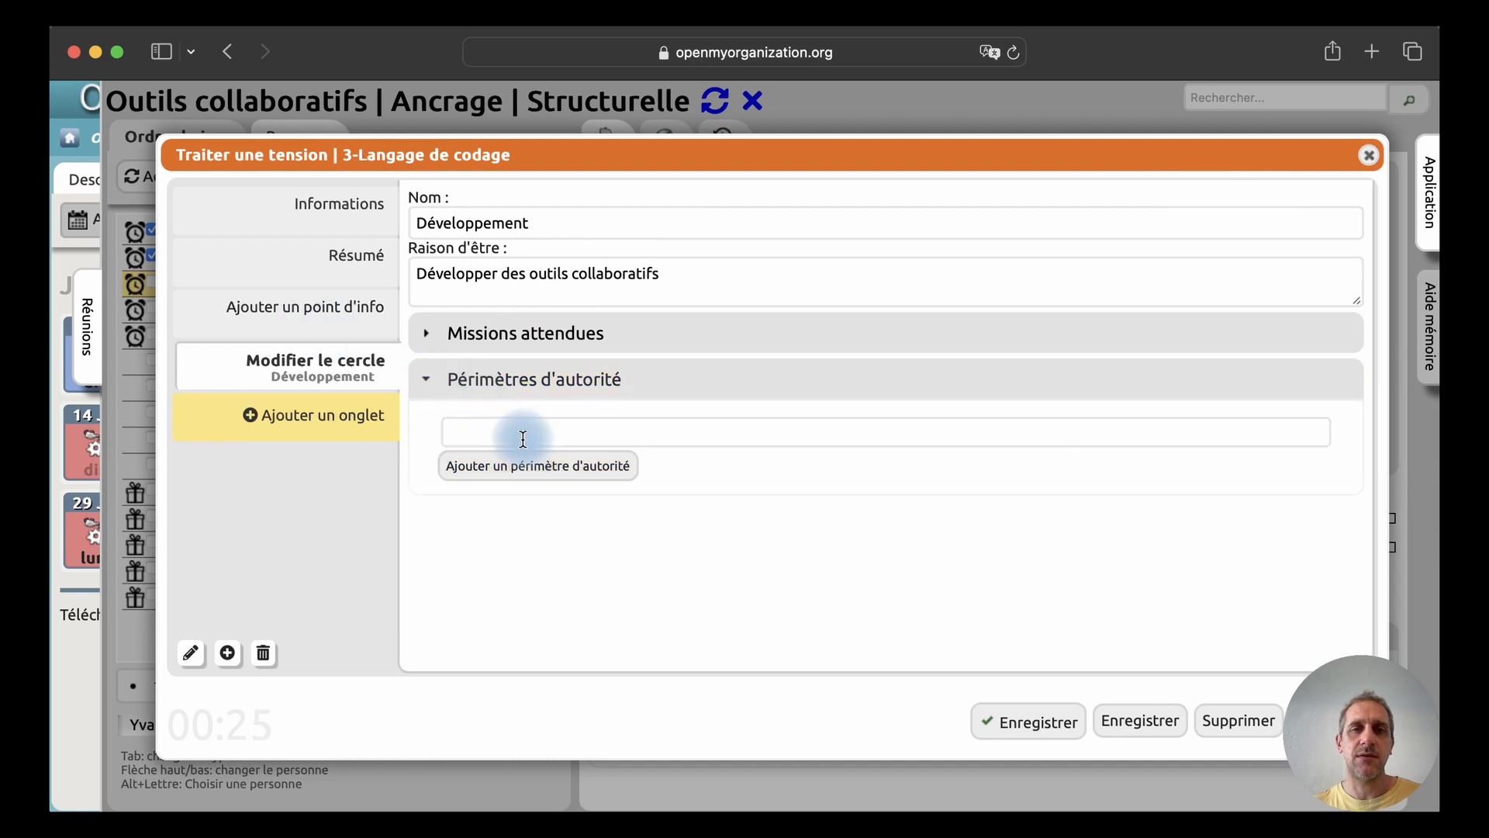
{"action": "left_click", "coordinate": [329, 321]}
{"action": "left_click_drag", "start_coordinate": [552, 241], "coordinate": [399, 236]}
{"action": "key", "text": "super+c"}
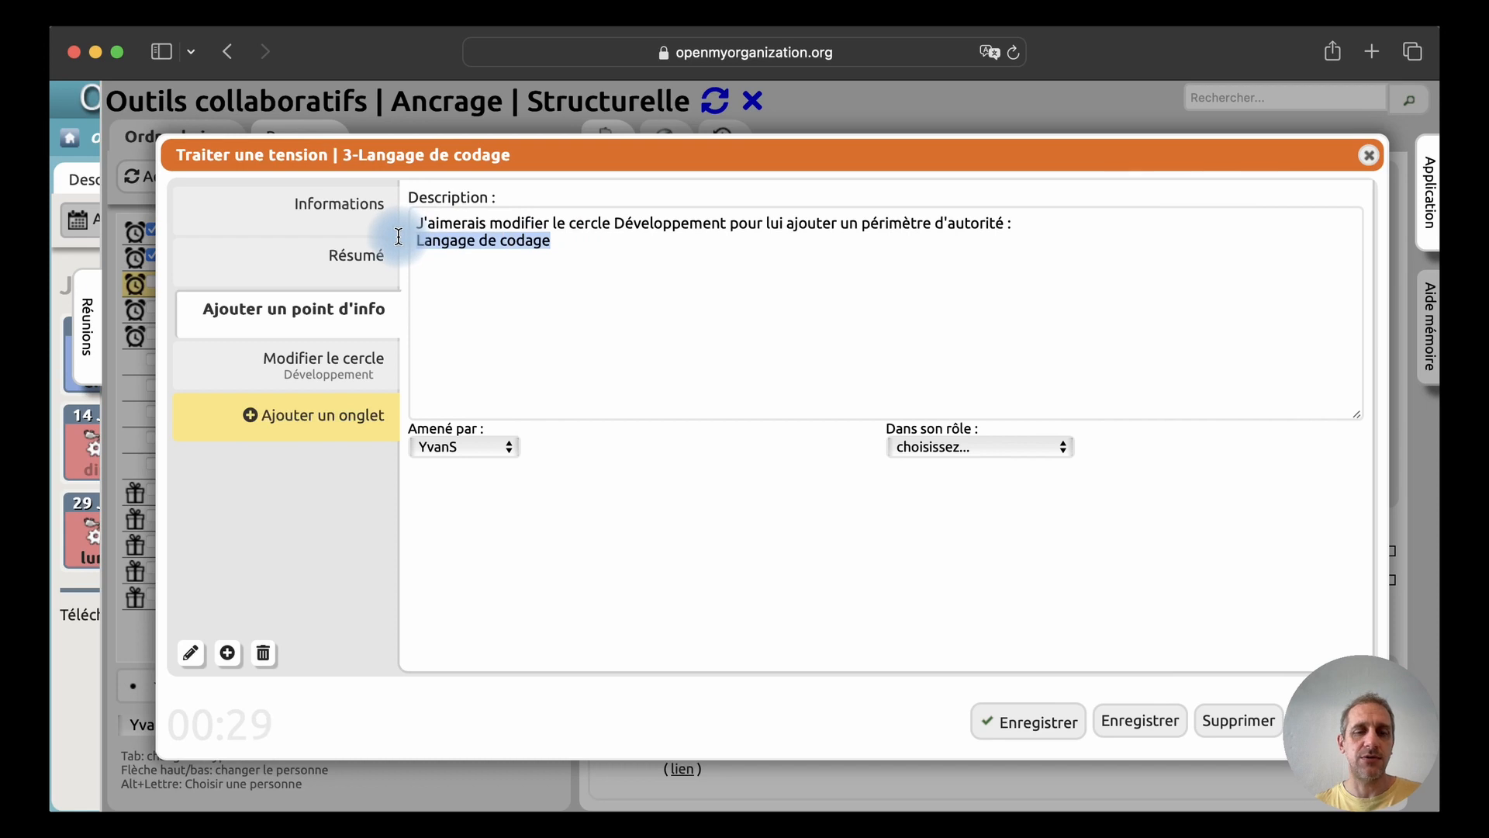
{"action": "left_click", "coordinate": [295, 365]}
{"action": "left_click", "coordinate": [508, 431]}
{"action": "key", "text": "super+v"}
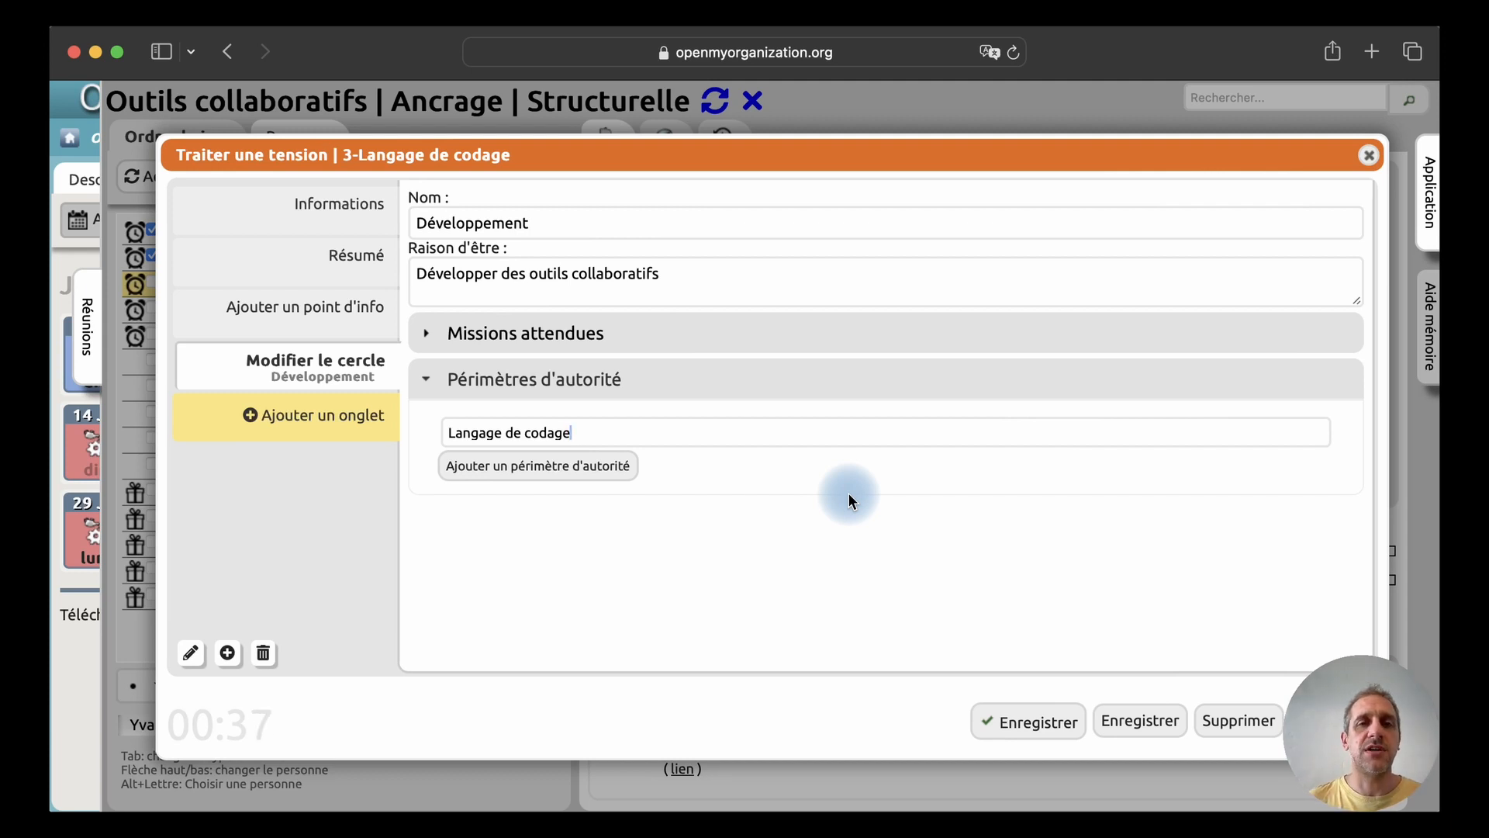
Delete the info point from the 3-Langage de codage tension and save the tension as processed
{"action": "left_click", "coordinate": [322, 314]}
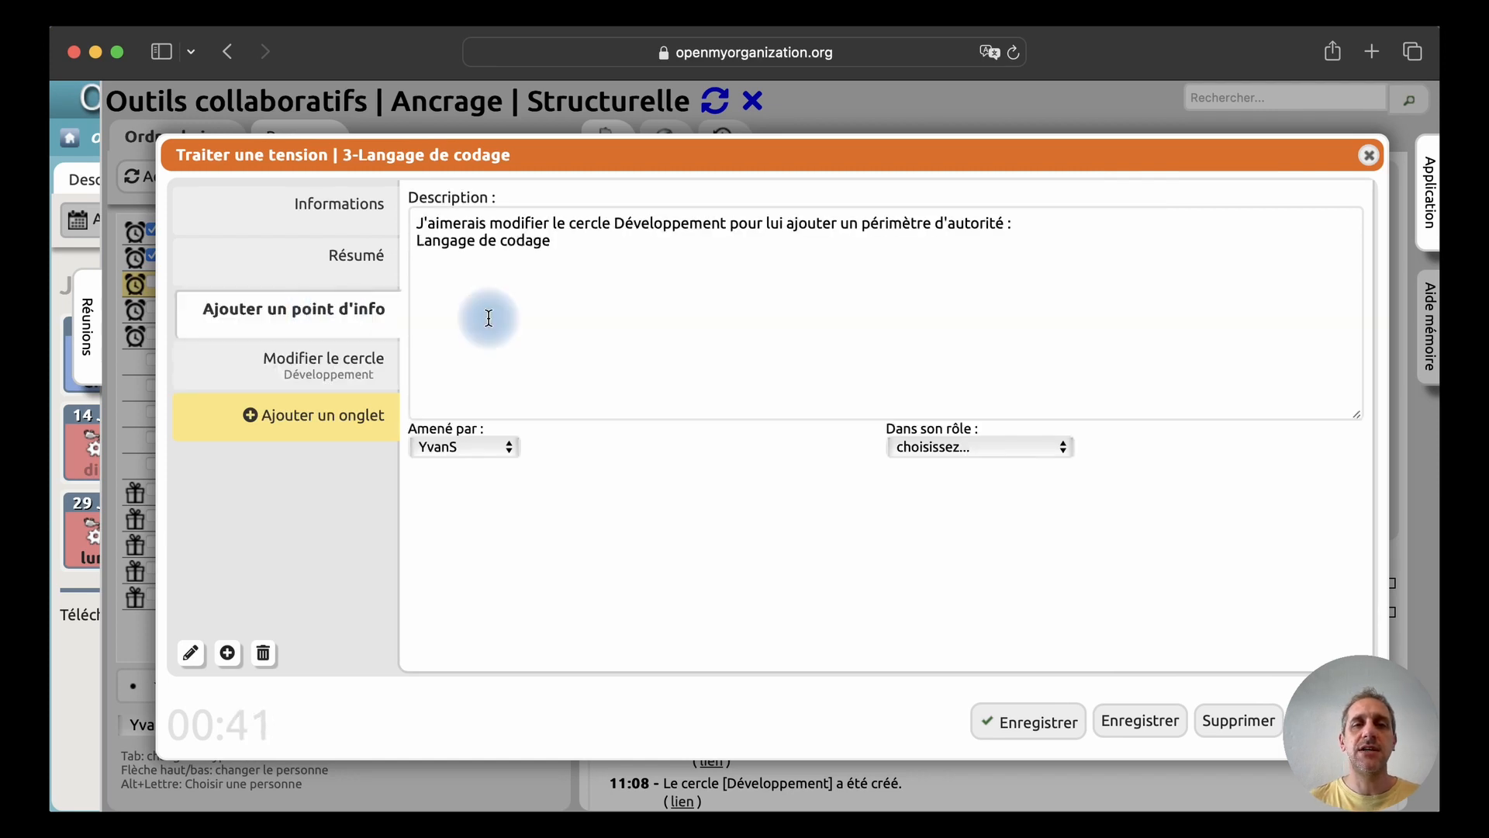
{"action": "left_click", "coordinate": [263, 653]}
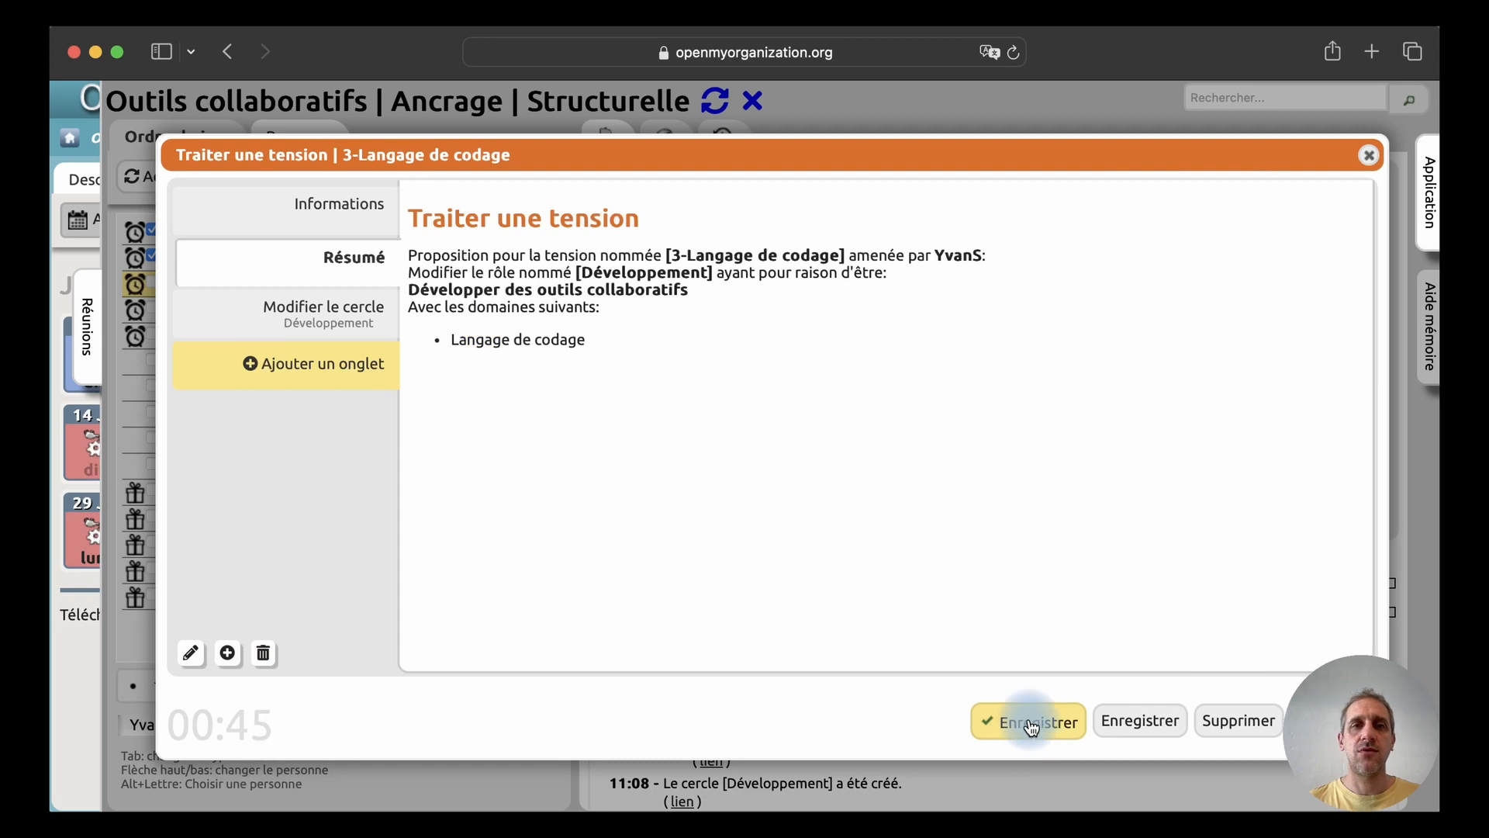
{"action": "left_click", "coordinate": [322, 314]}
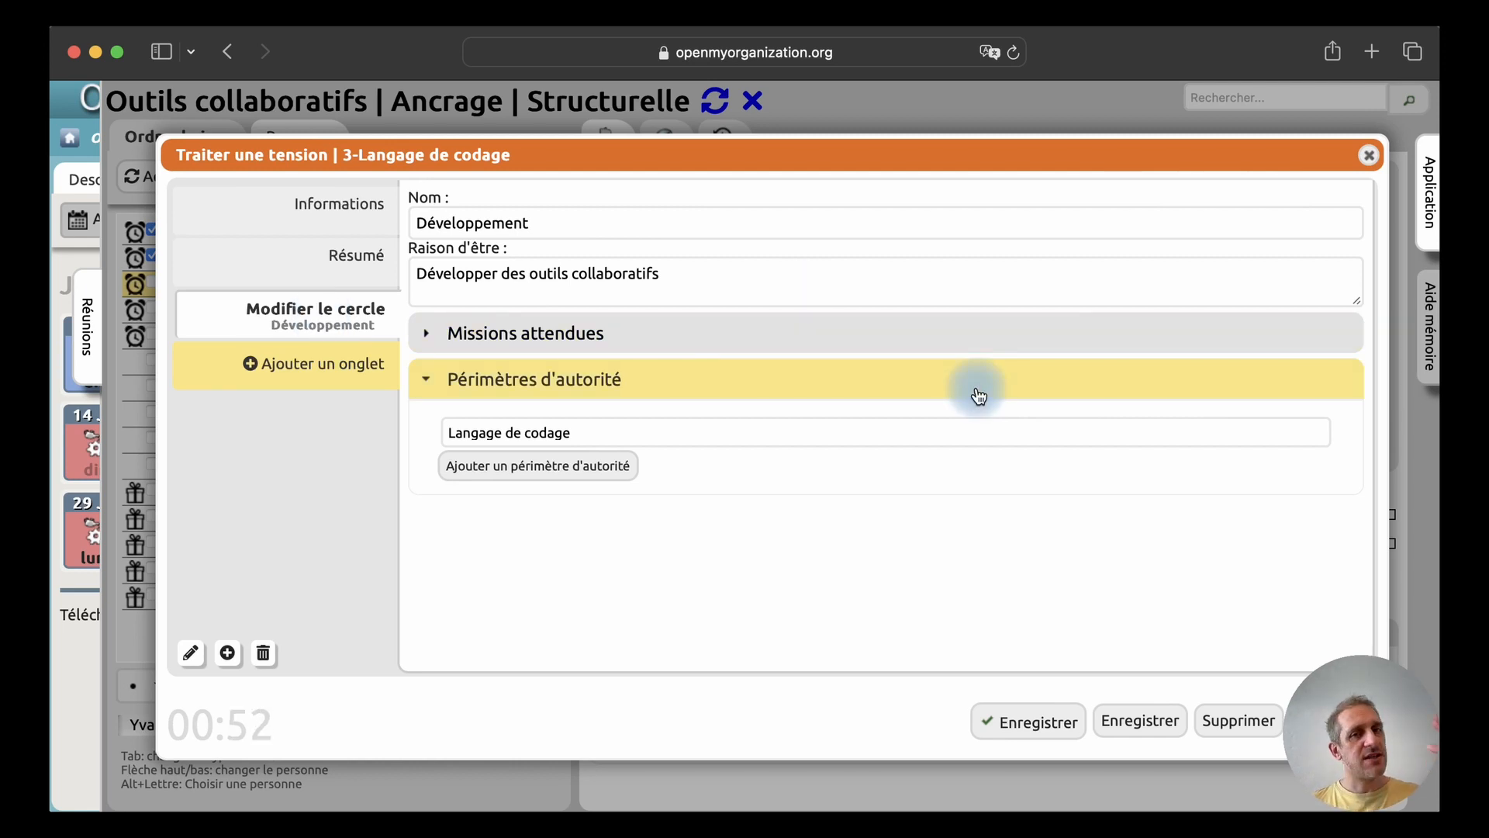
{"action": "left_click", "coordinate": [1031, 721]}
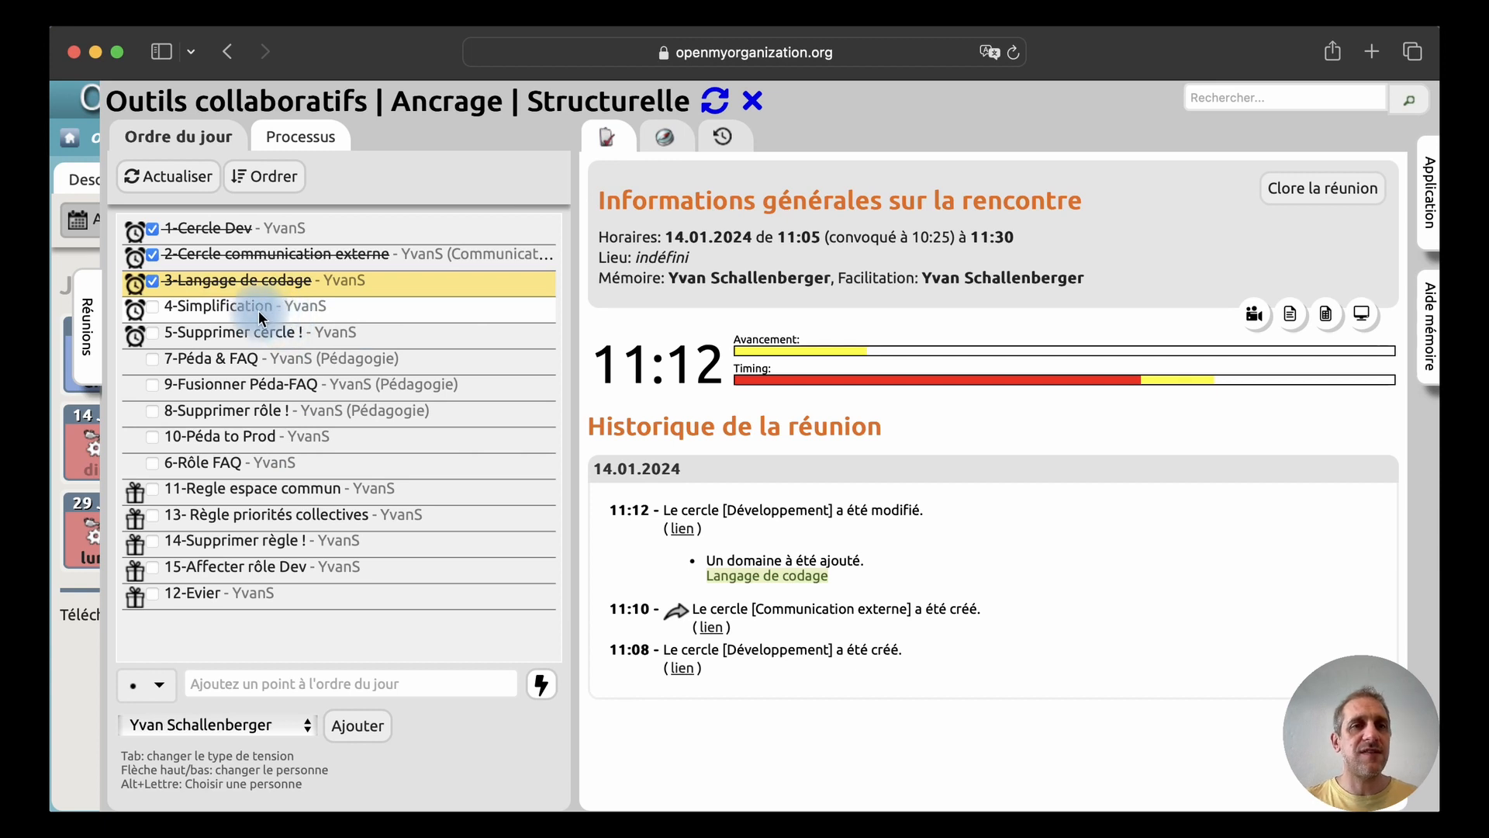
Open the agenda point 4-Simplification and transform its context into an info point
{"action": "left_click", "coordinate": [234, 306]}
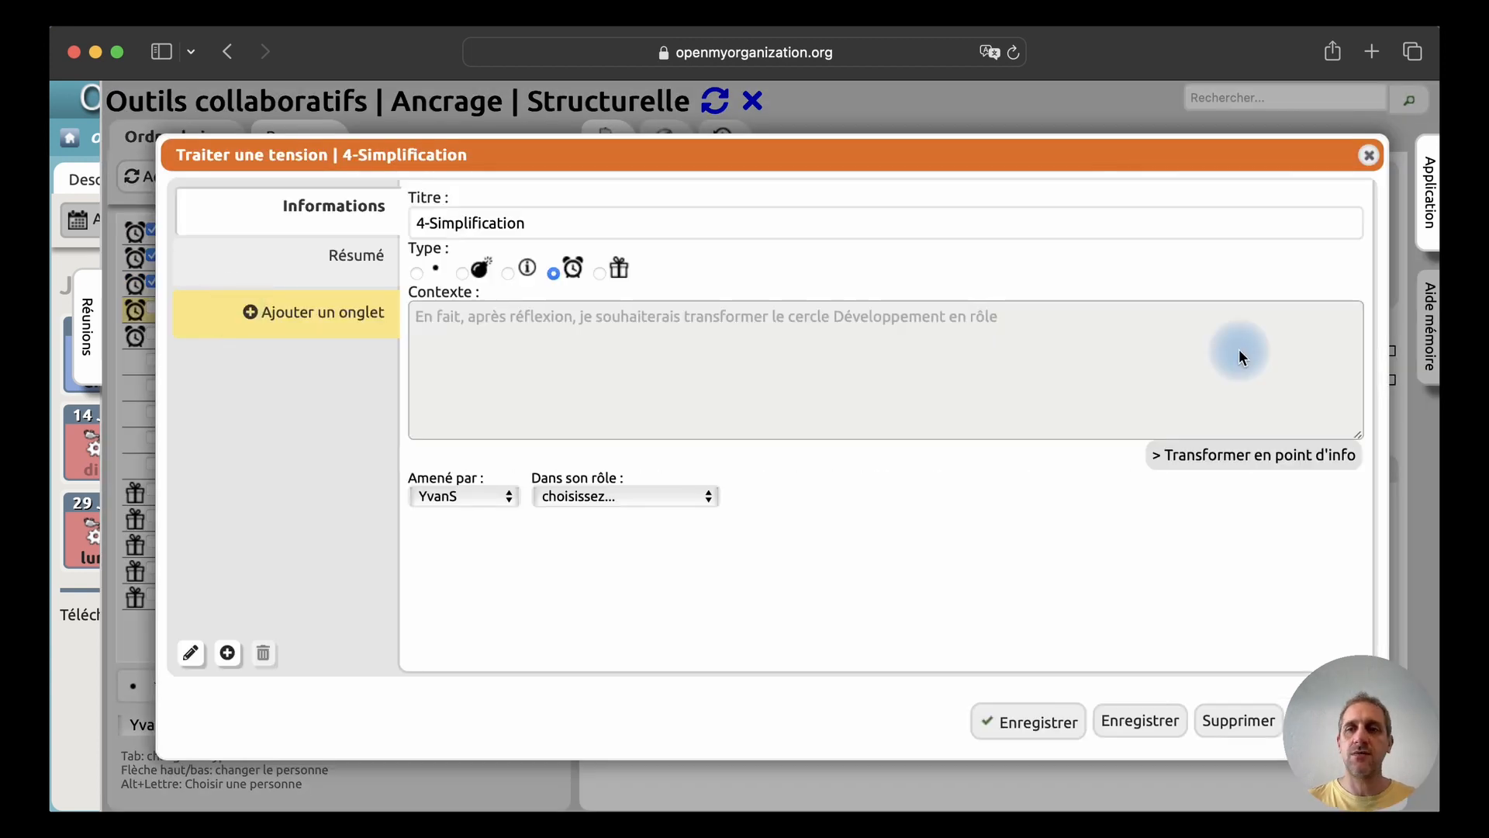
{"action": "left_click", "coordinate": [1177, 452]}
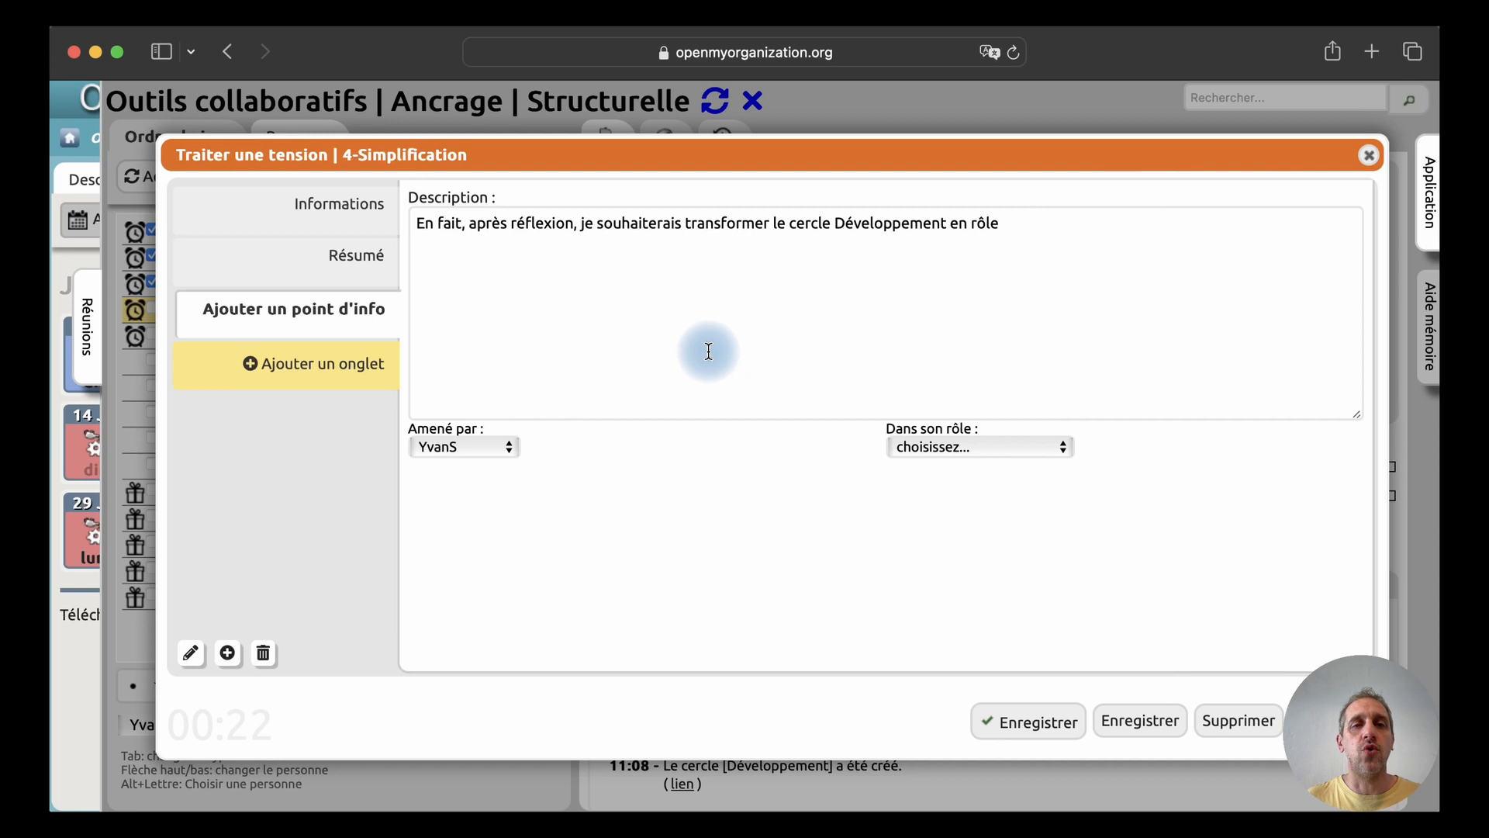
Add a circle-deletion element to the tension and set its mode to Transformer le cercle en rôle
{"action": "left_click", "coordinate": [250, 374]}
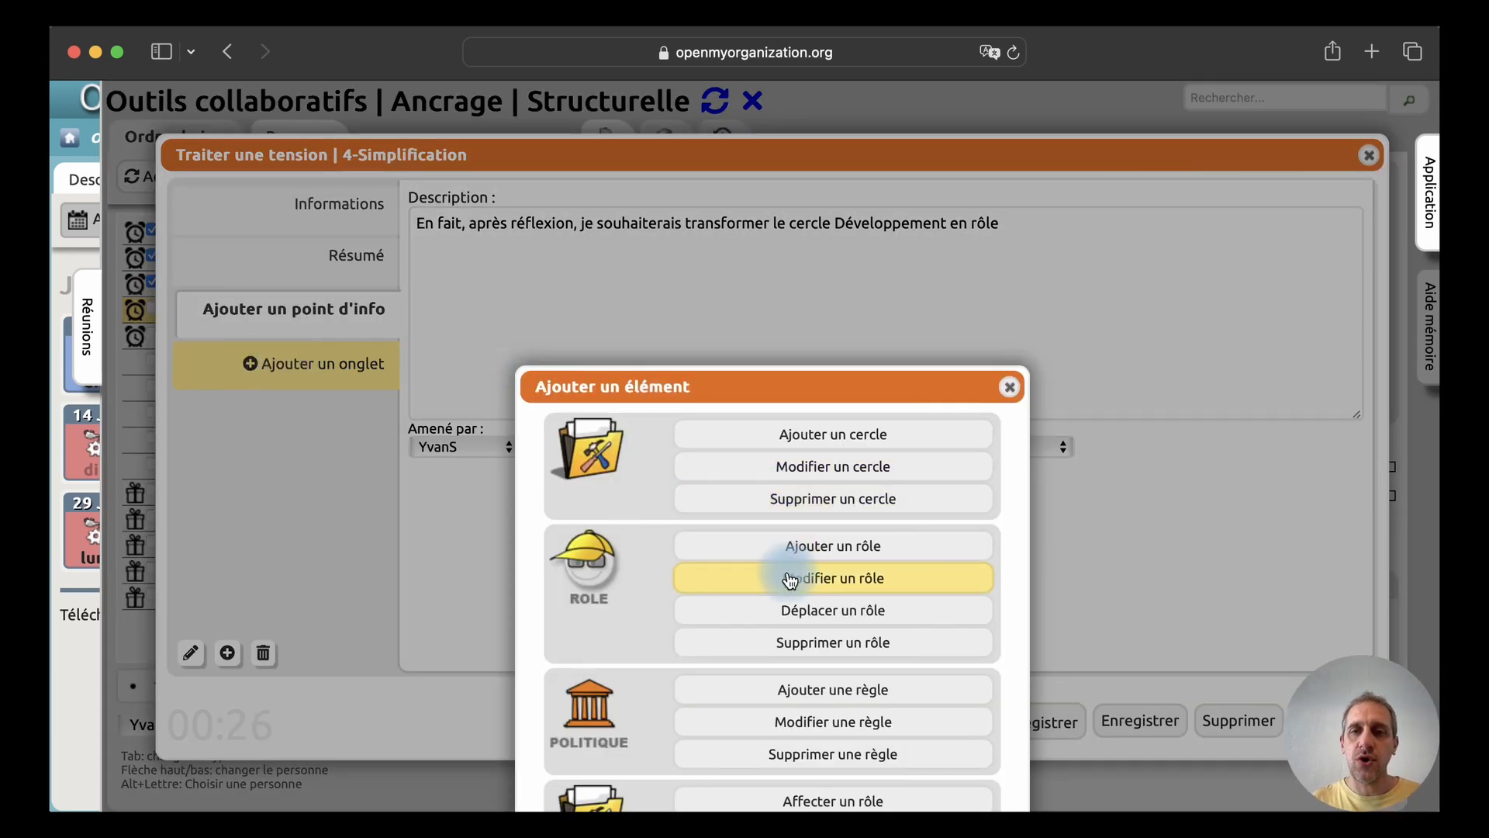
{"action": "left_click", "coordinate": [780, 504]}
{"action": "left_click", "coordinate": [524, 221]}
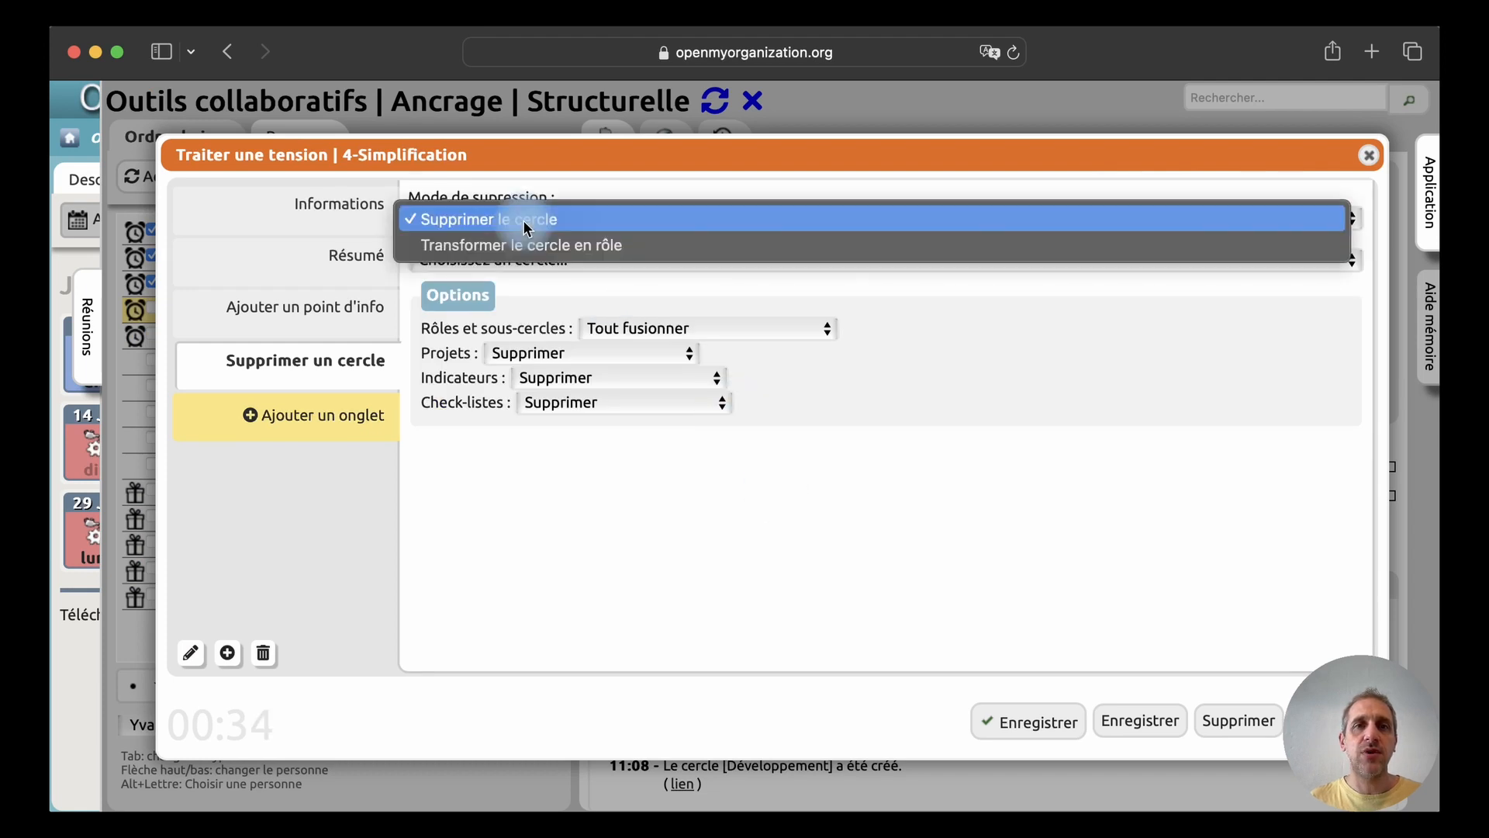
{"action": "left_click", "coordinate": [527, 221]}
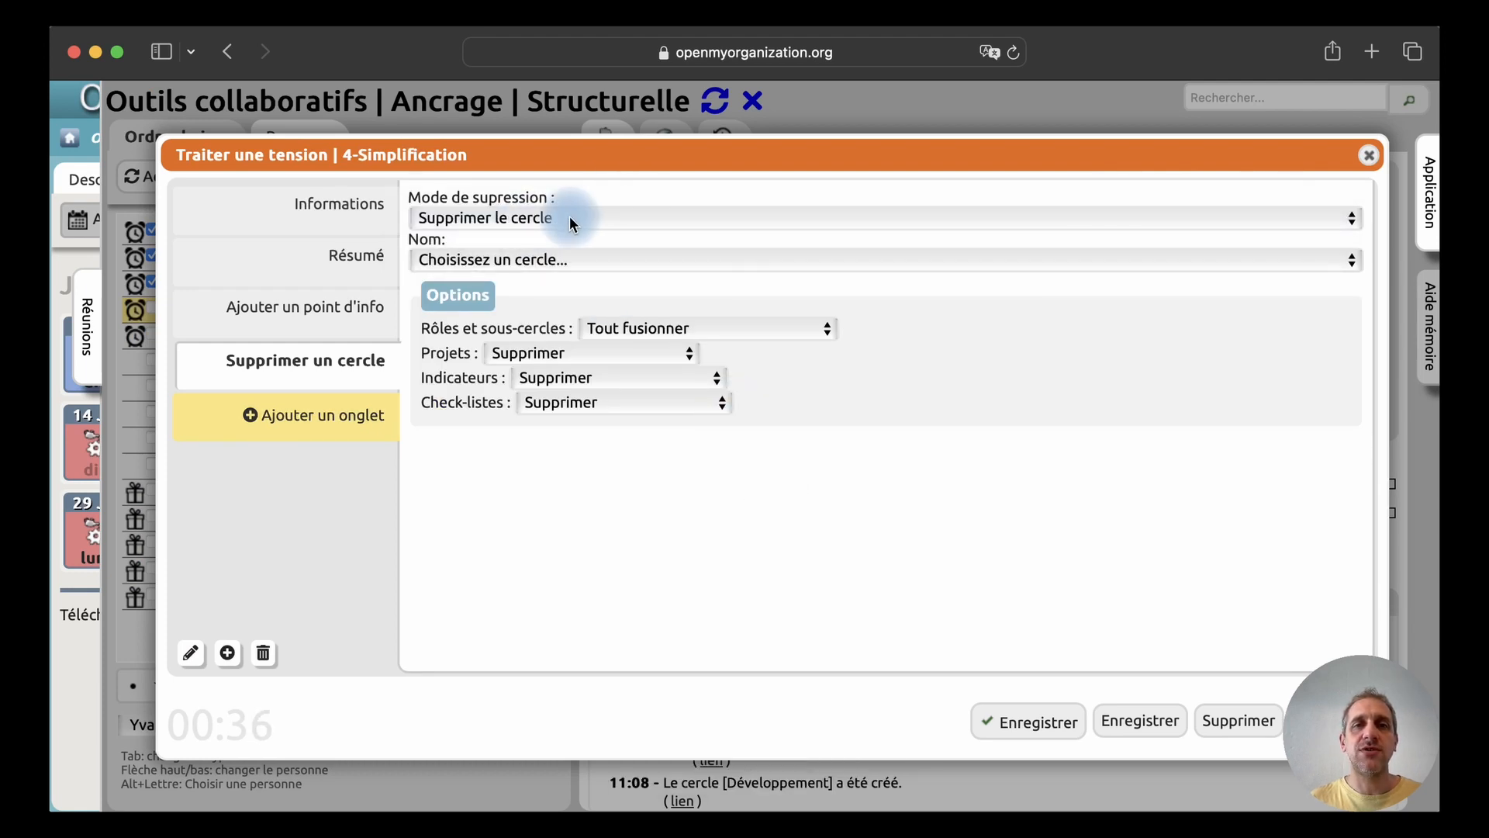
{"action": "left_click", "coordinate": [569, 223]}
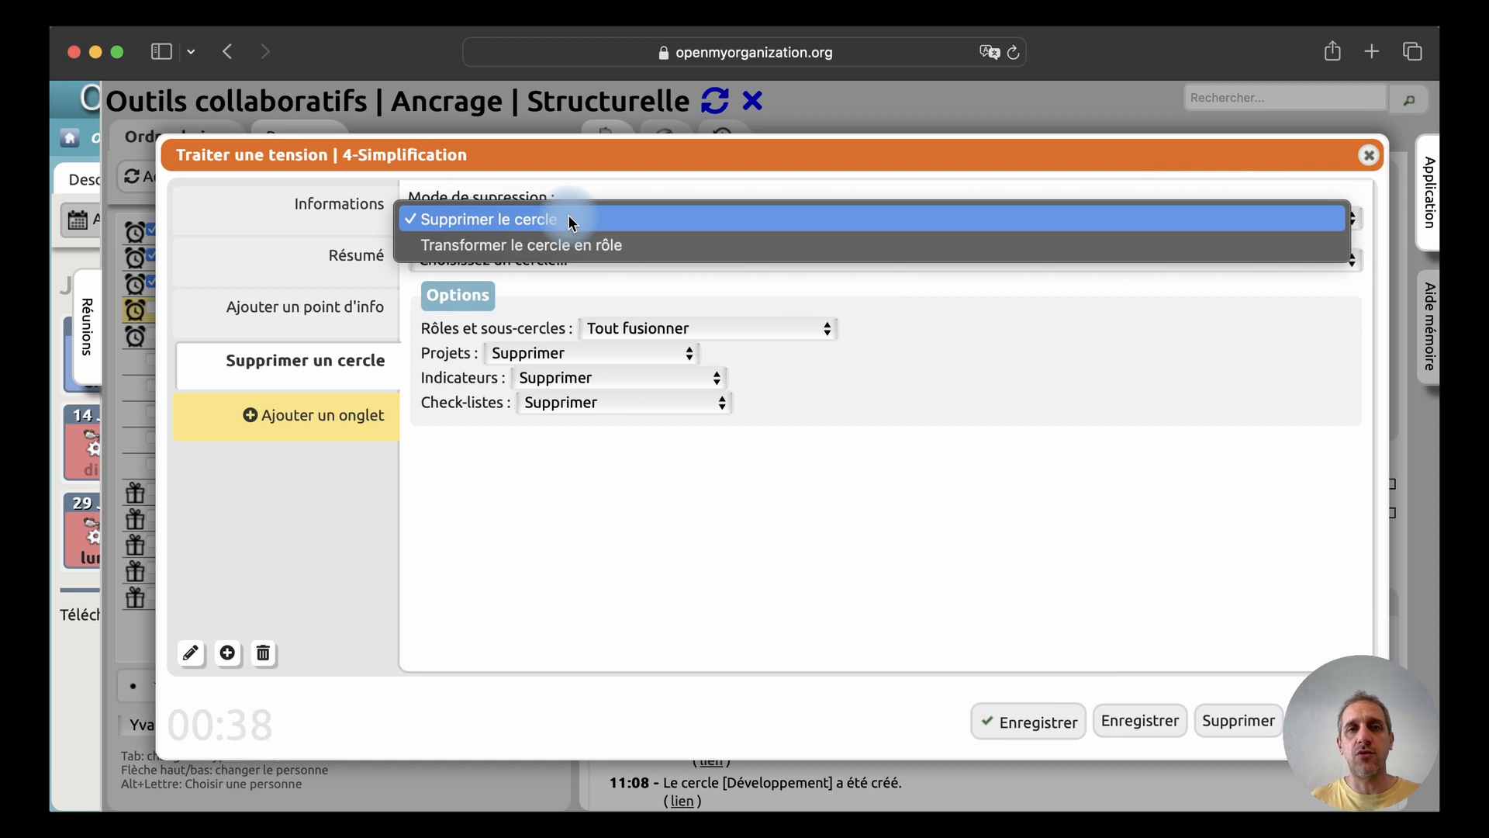
{"action": "left_click", "coordinate": [560, 244]}
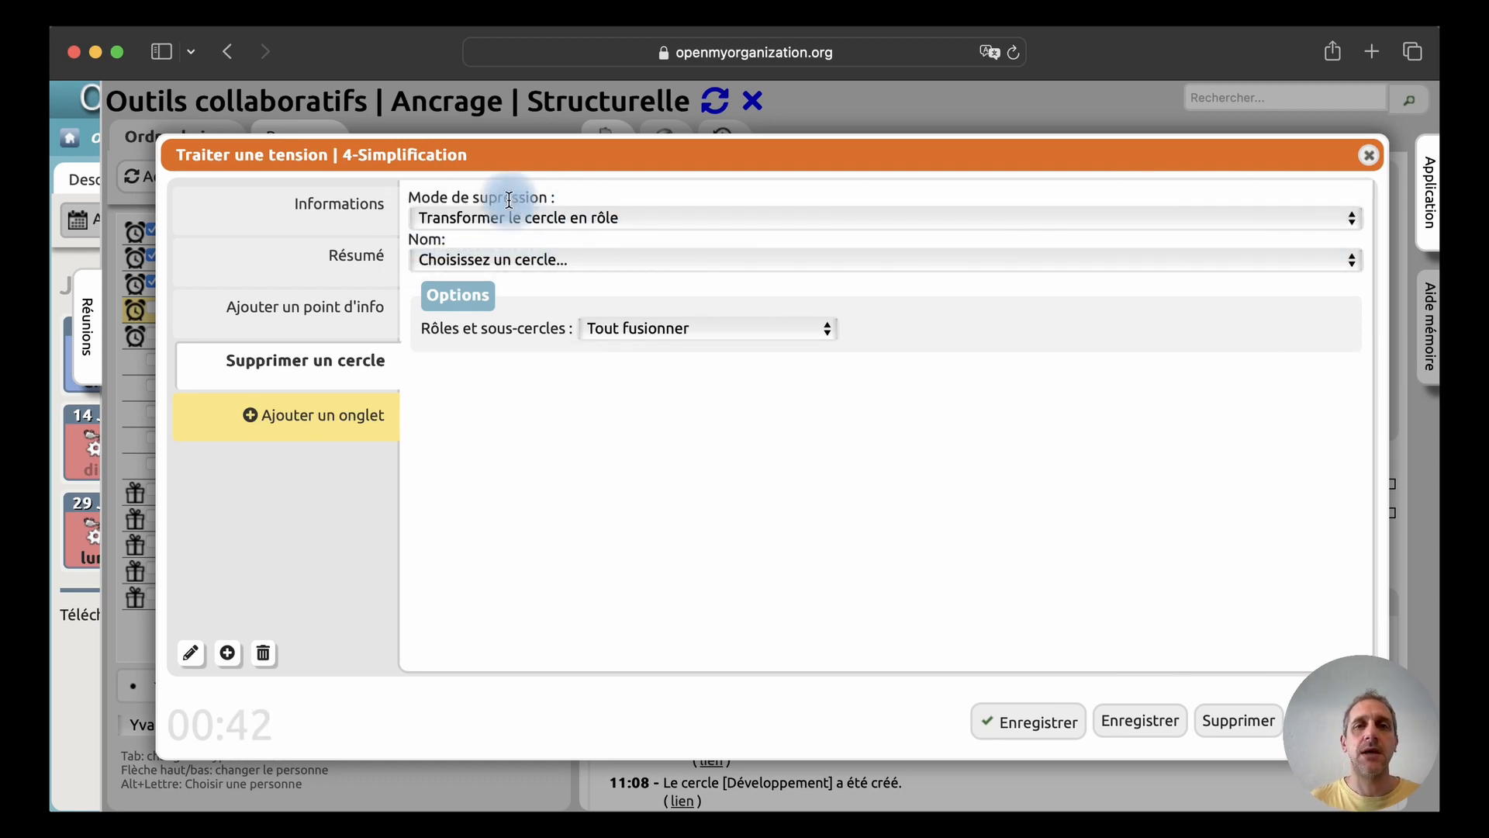
Choose Développement as the circle to convert and set its roles and sub-circles option to Remonter dans le cercle courant
{"action": "left_click", "coordinate": [556, 259]}
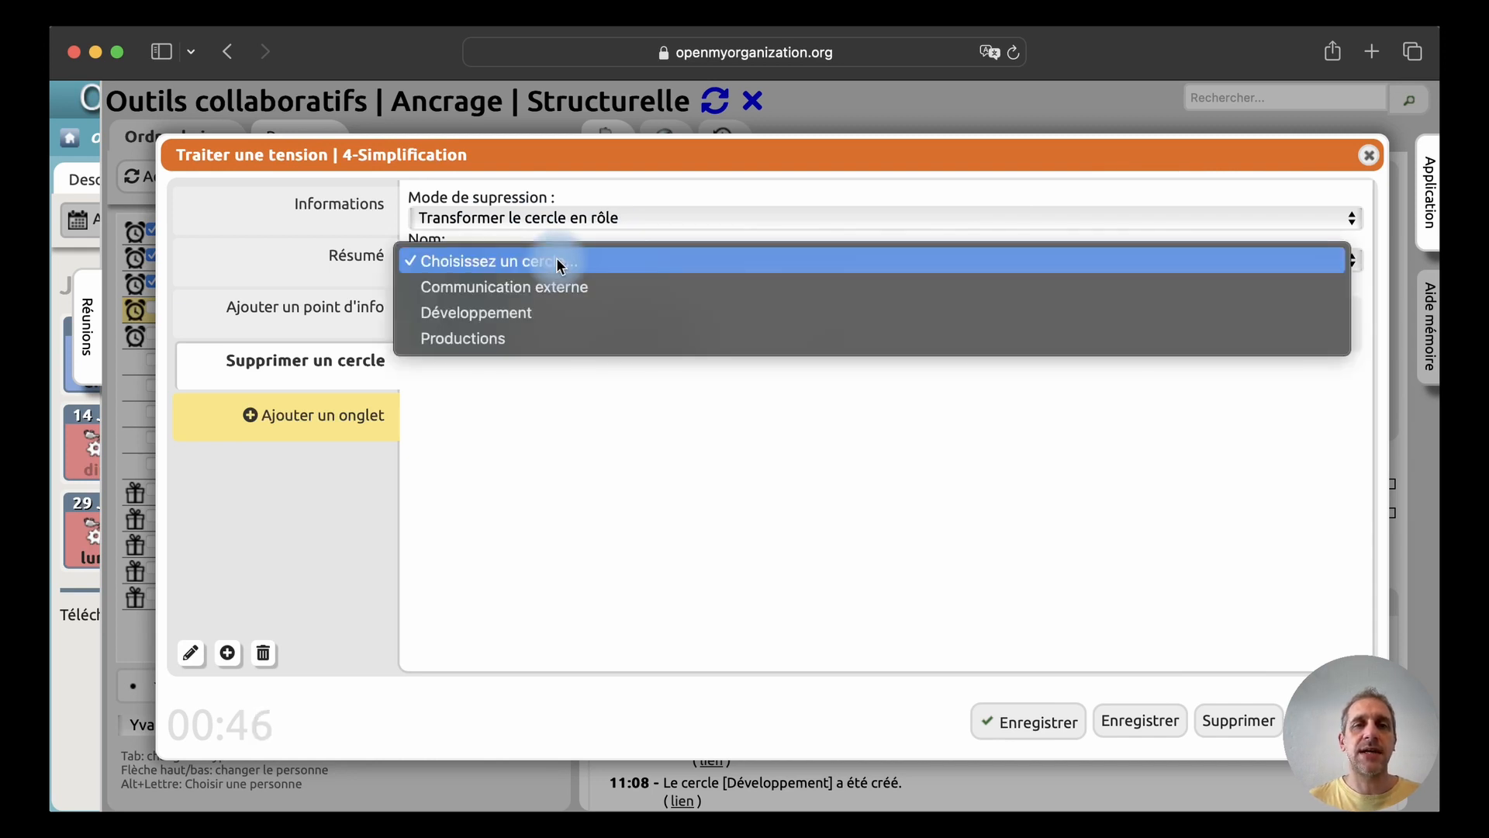
{"action": "left_click", "coordinate": [517, 313]}
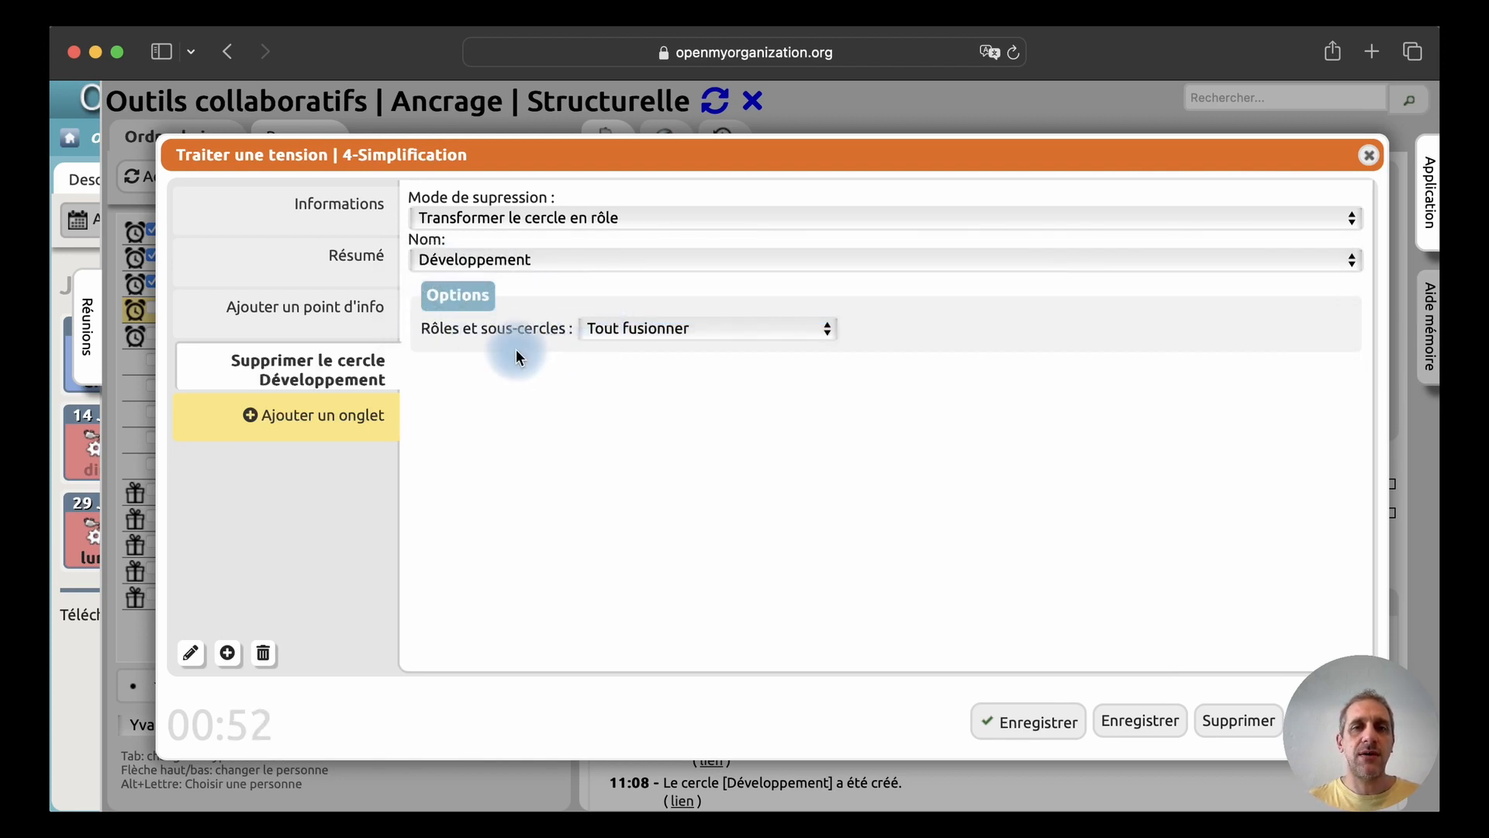
{"action": "left_click", "coordinate": [648, 331]}
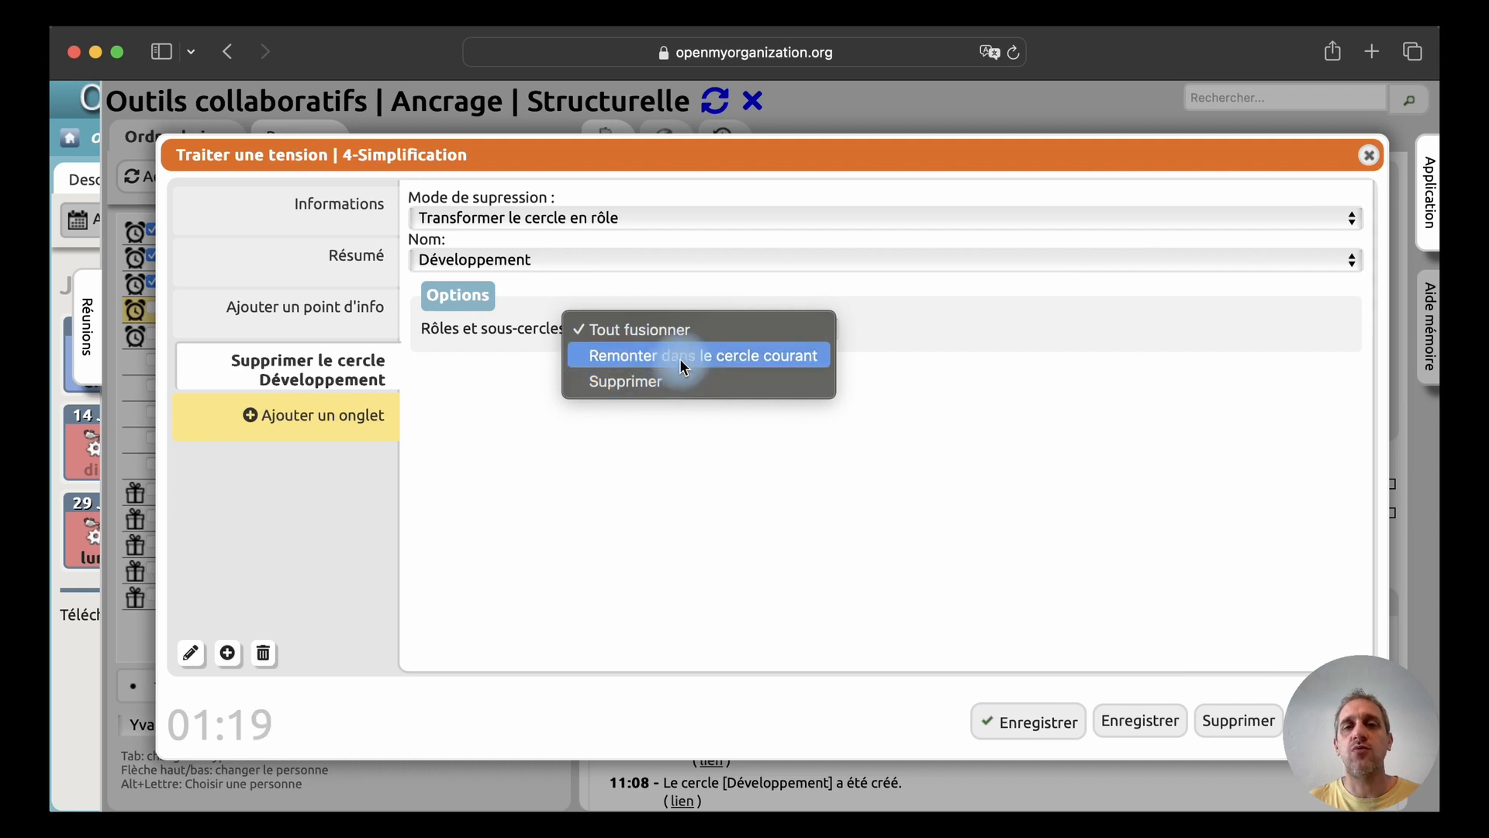
{"action": "left_click", "coordinate": [682, 363]}
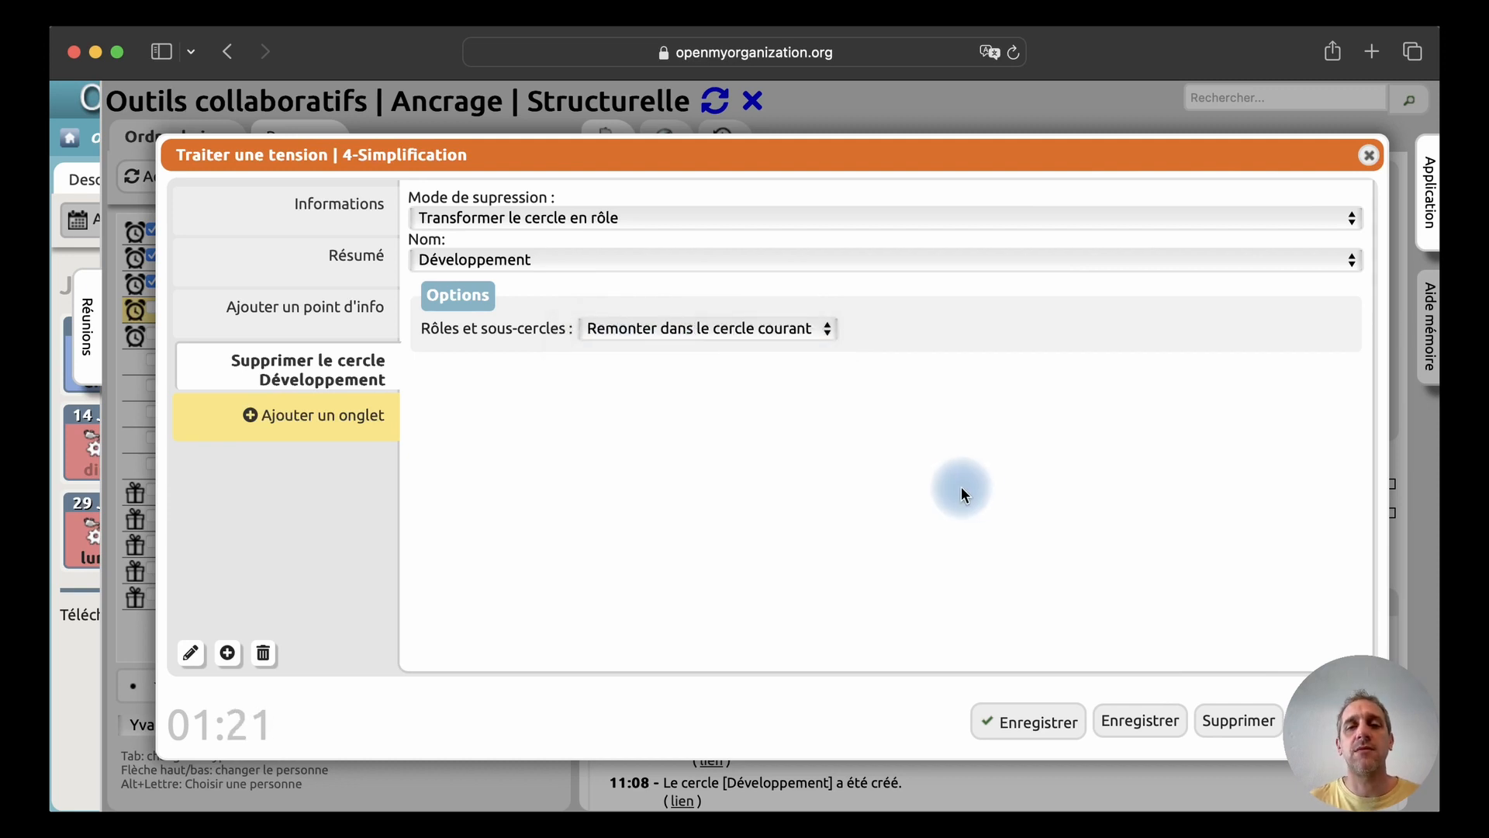
Delete the info point from the 4-Simplification tension and save the tension as processed
{"action": "left_click", "coordinate": [318, 315]}
{"action": "left_click", "coordinate": [267, 659]}
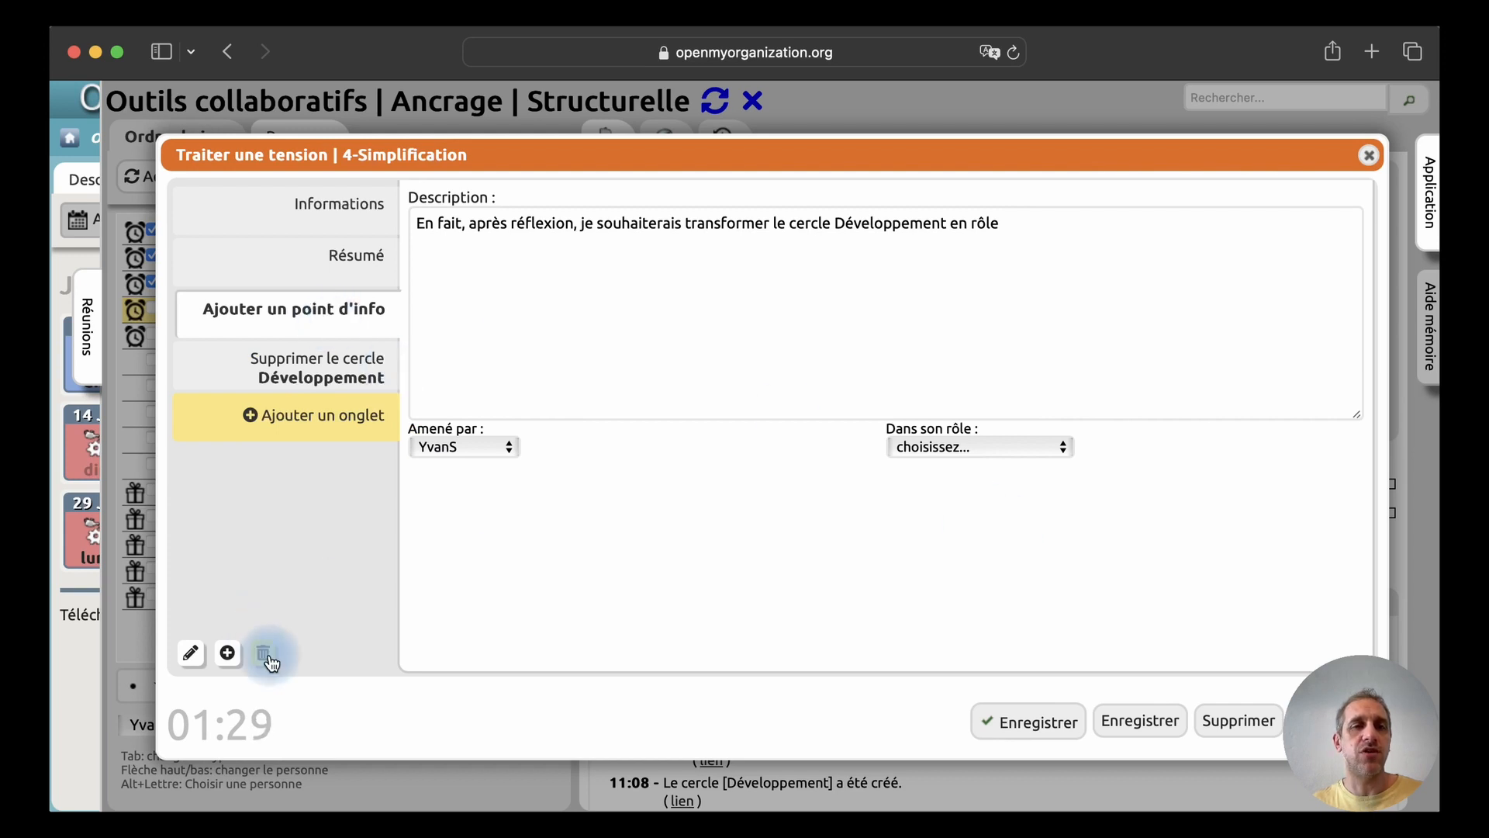
{"action": "left_click", "coordinate": [1015, 733]}
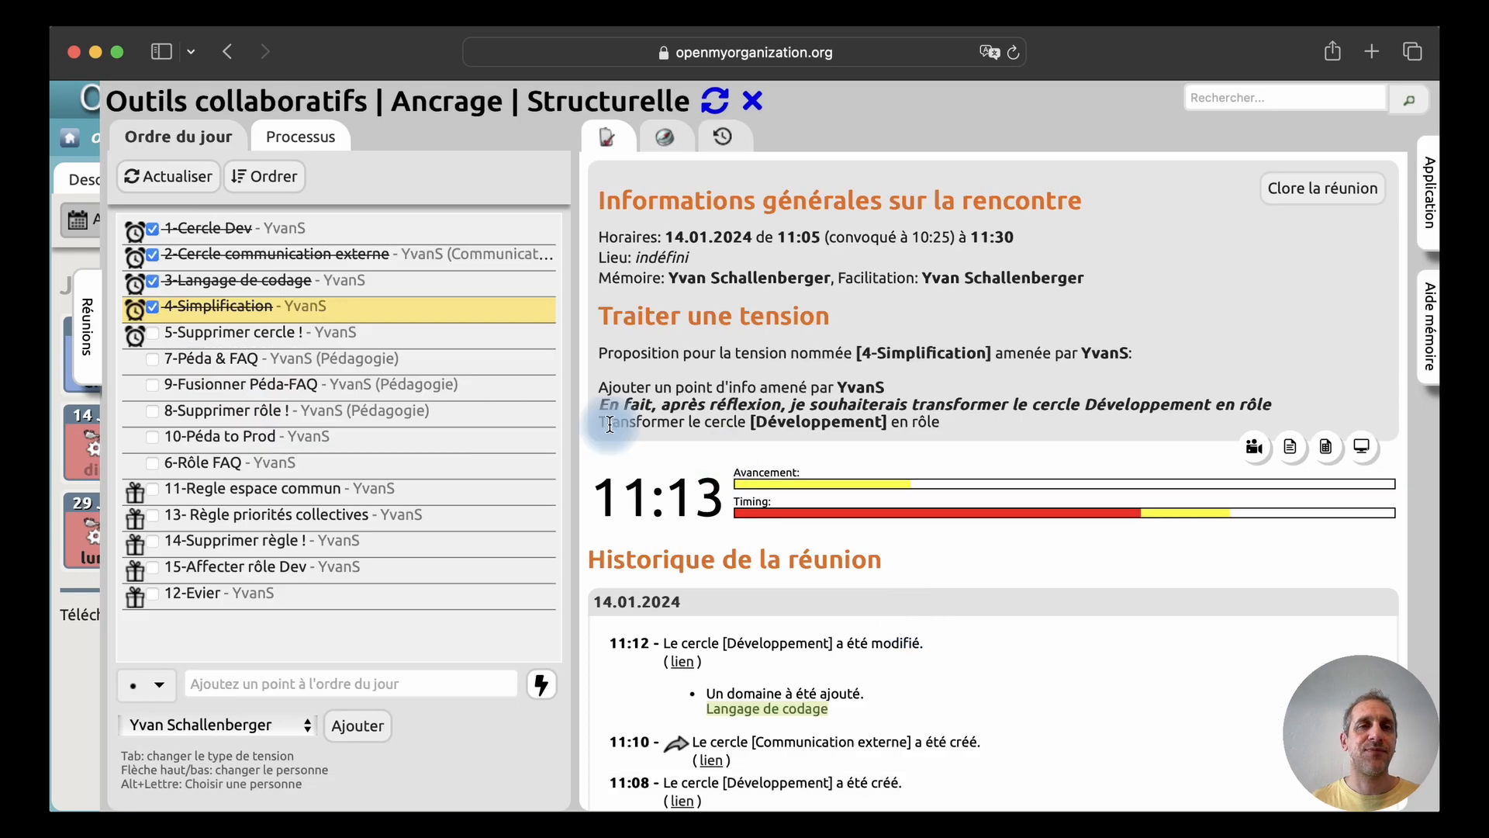
In agenda point 5-Supprimer cercle !, add a deletion of the Communication externe circle with roles and sub-circles set to Remonter dans le cercle courant
{"action": "left_click", "coordinate": [212, 331]}
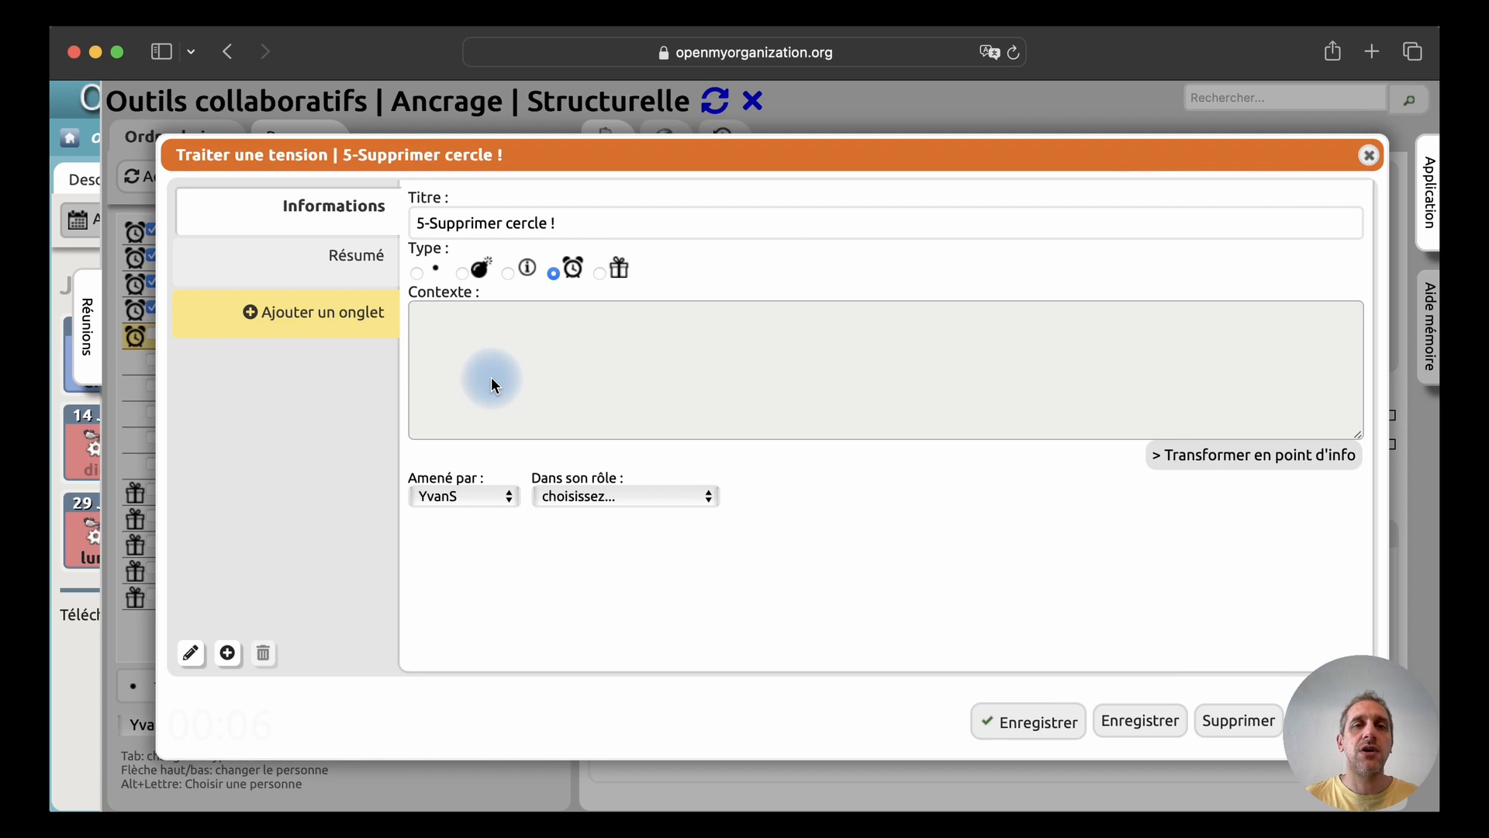
{"action": "left_click", "coordinate": [254, 318]}
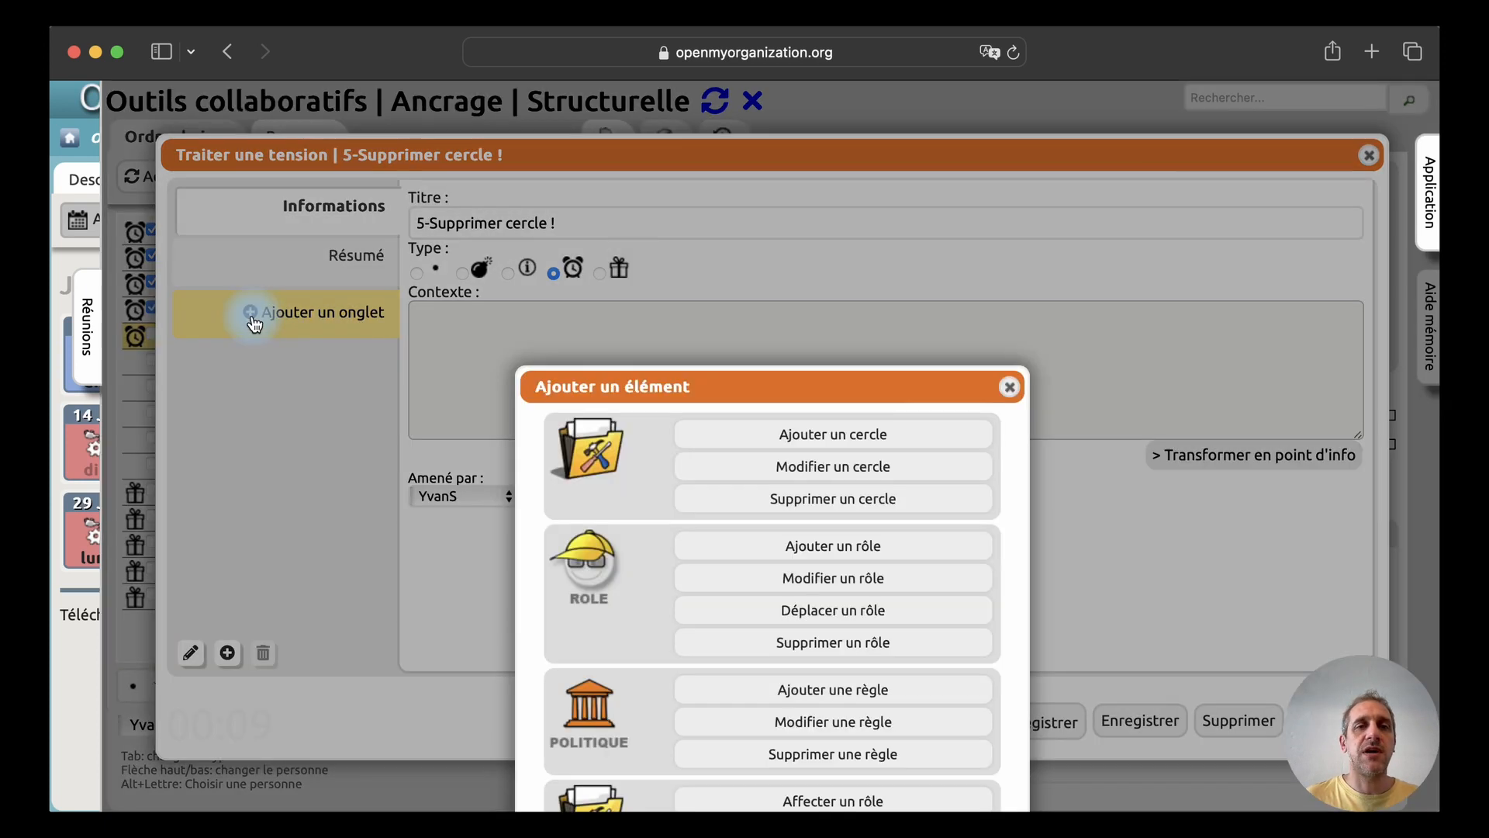
{"action": "left_click", "coordinate": [723, 499]}
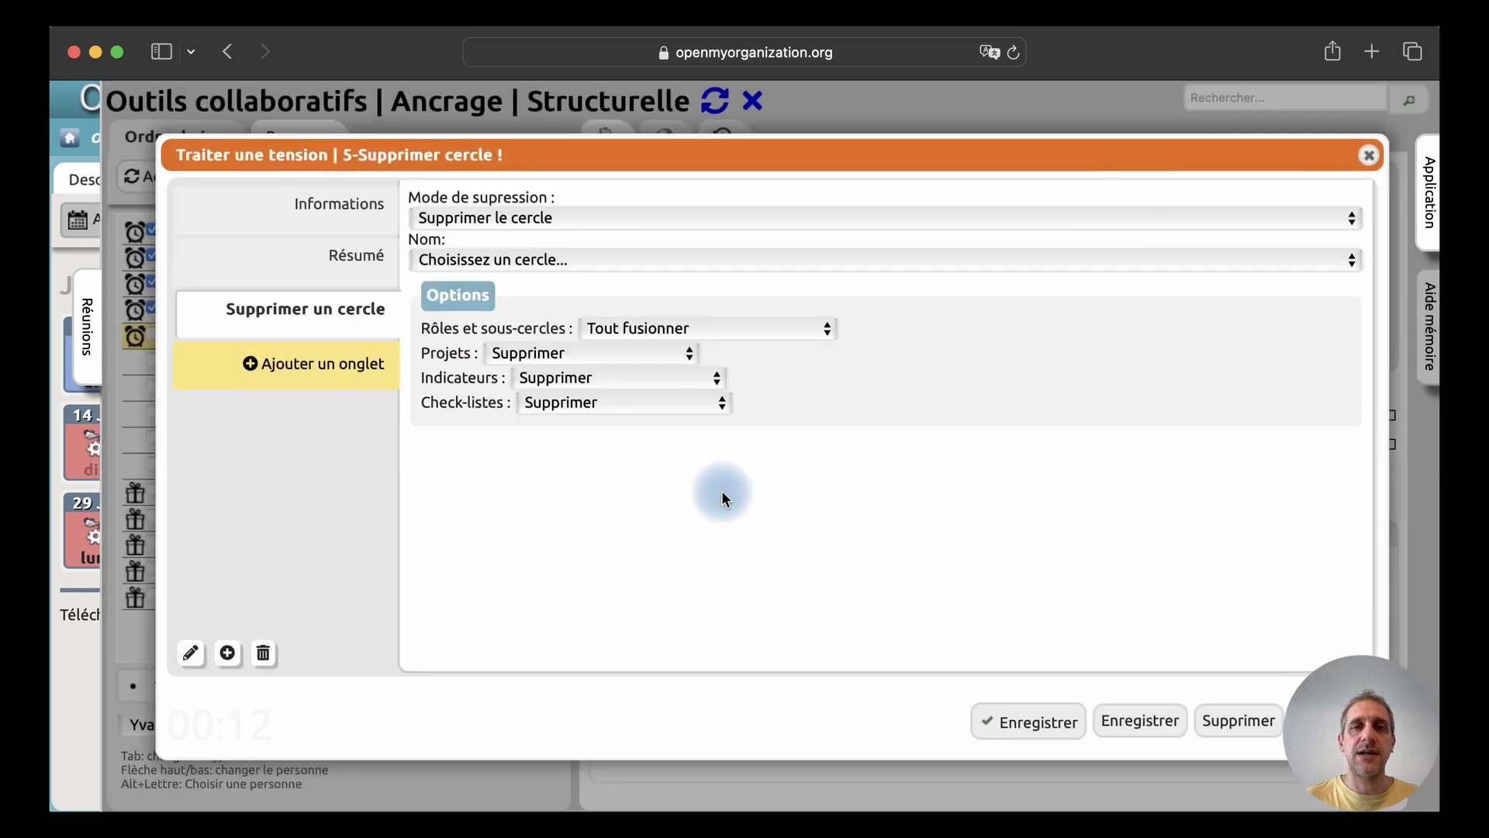
{"action": "left_click", "coordinate": [541, 221]}
{"action": "left_click", "coordinate": [543, 223]}
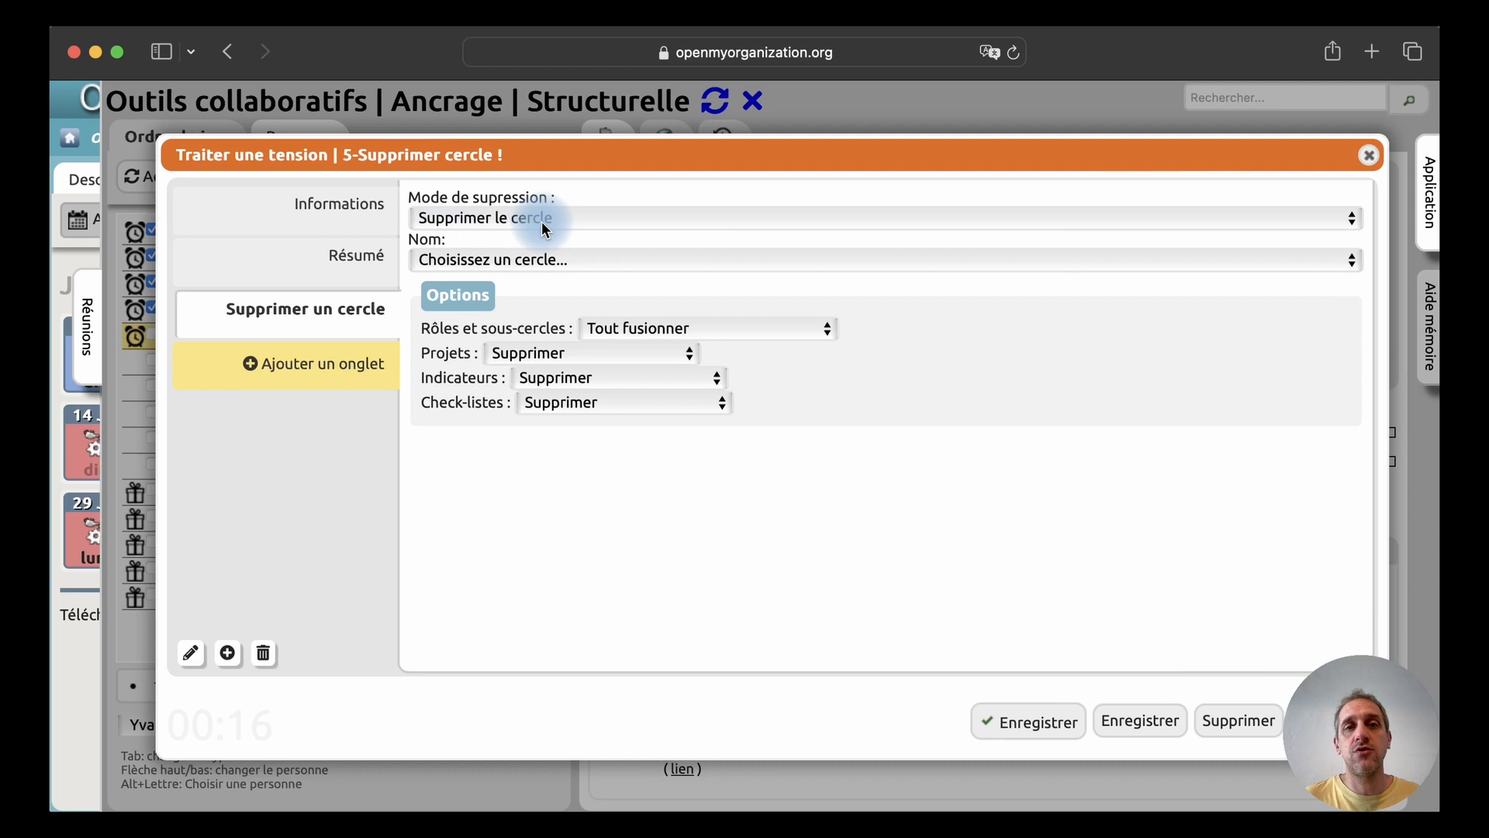
{"action": "left_click", "coordinate": [532, 257]}
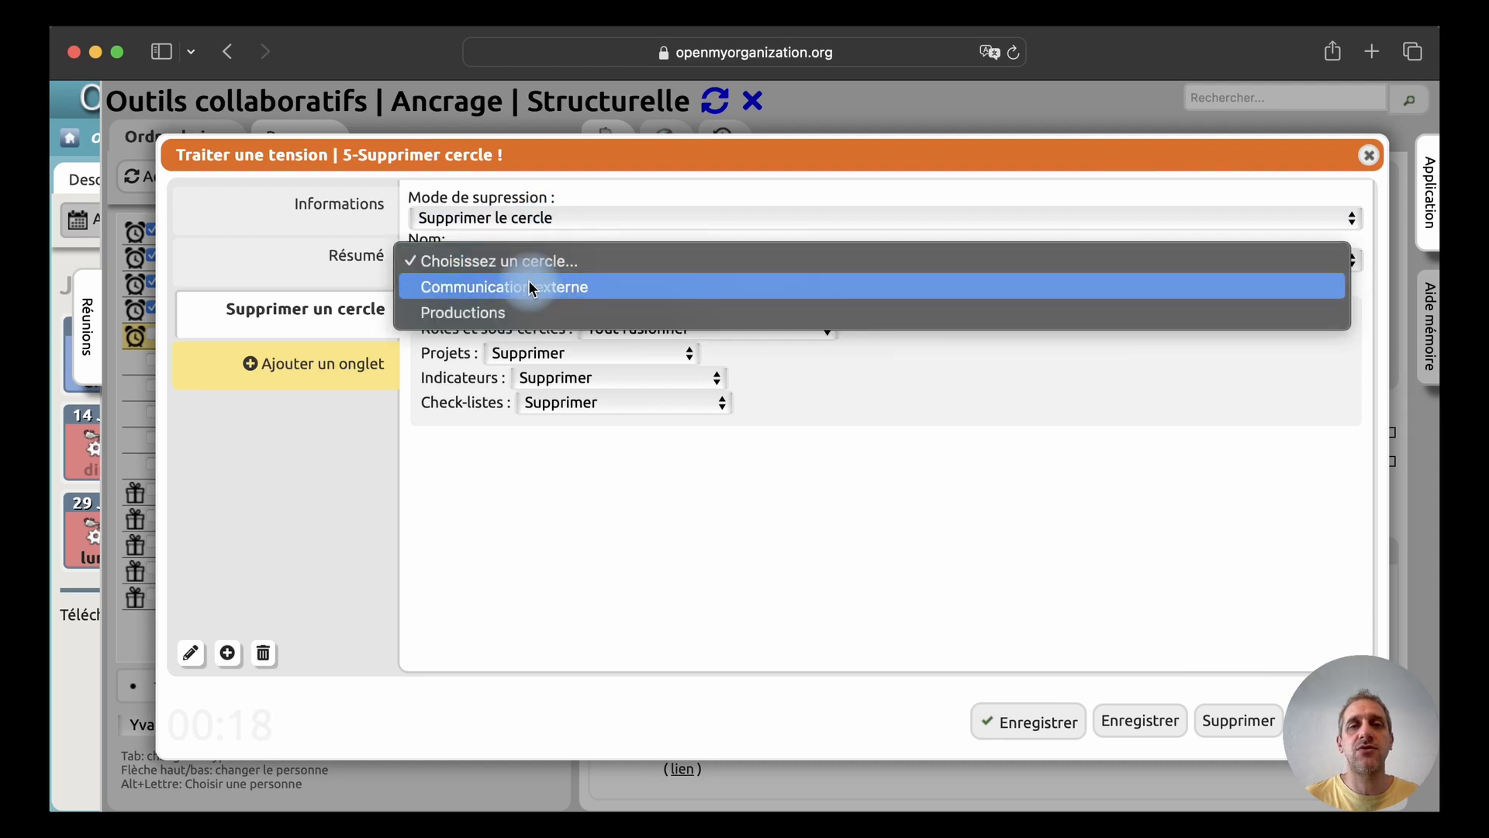
{"action": "left_click", "coordinate": [527, 287]}
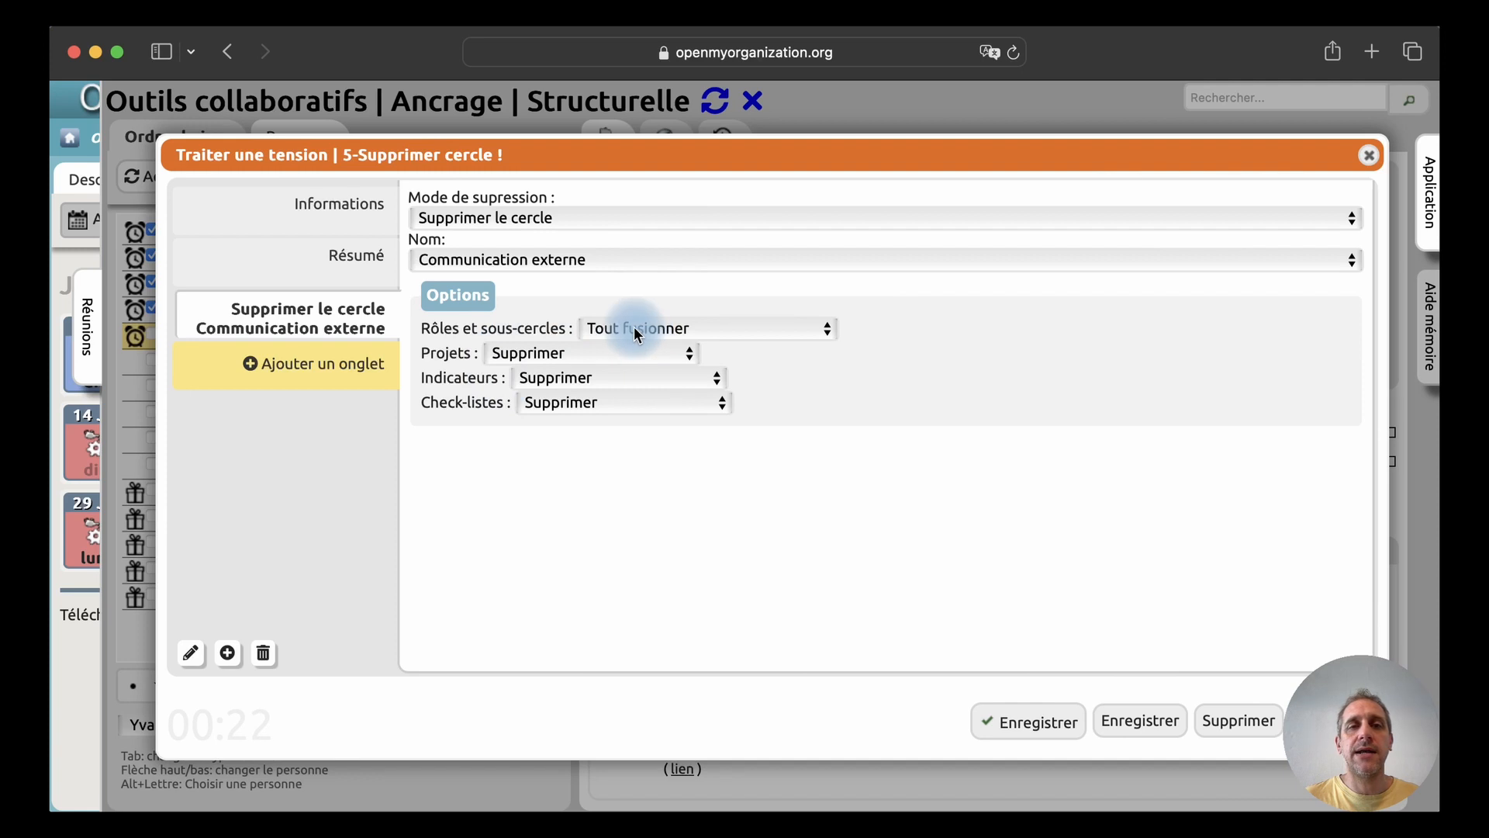
{"action": "left_click", "coordinate": [602, 338]}
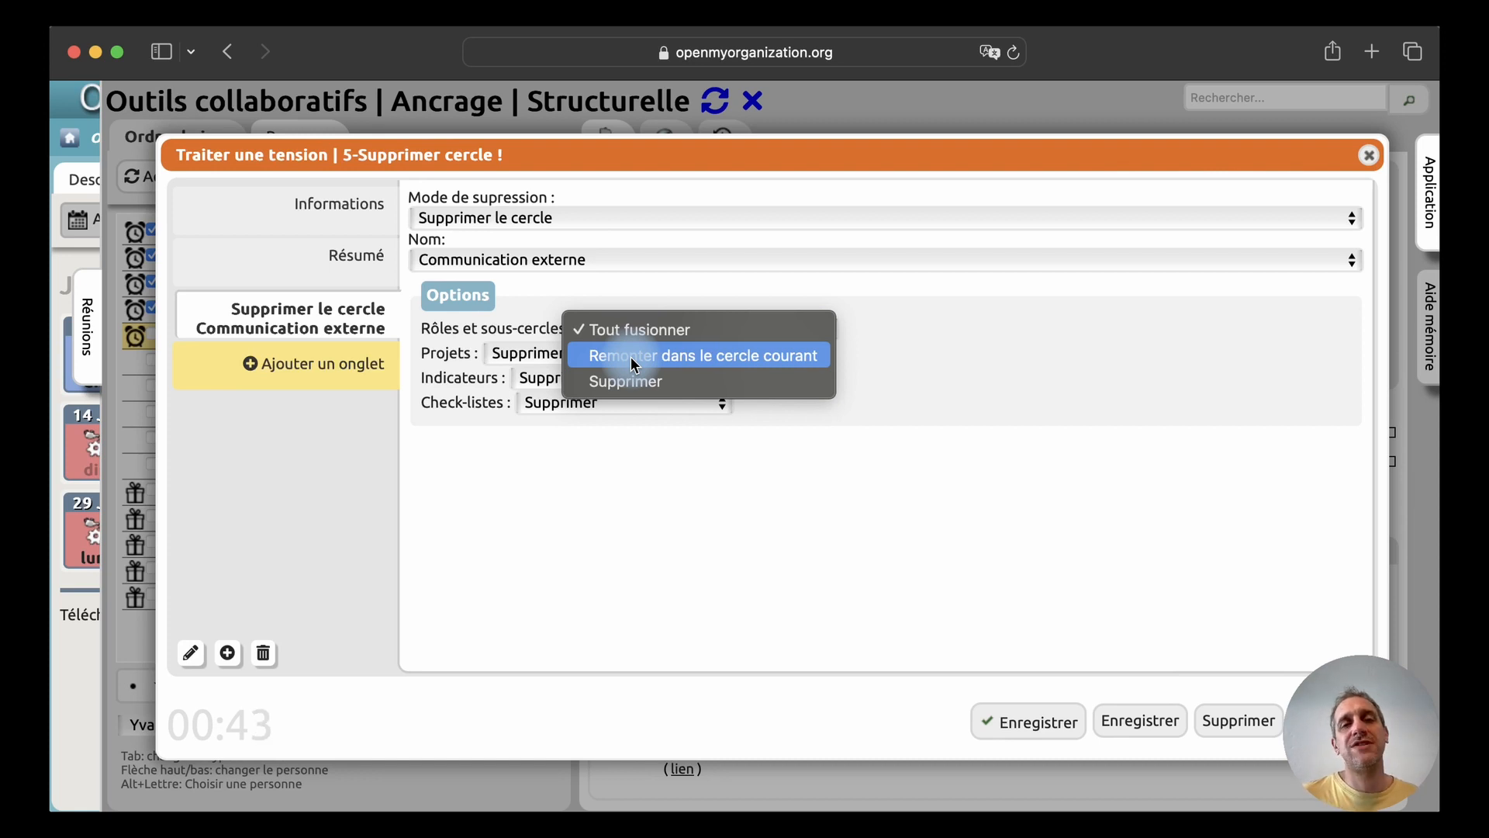
{"action": "left_click", "coordinate": [631, 356]}
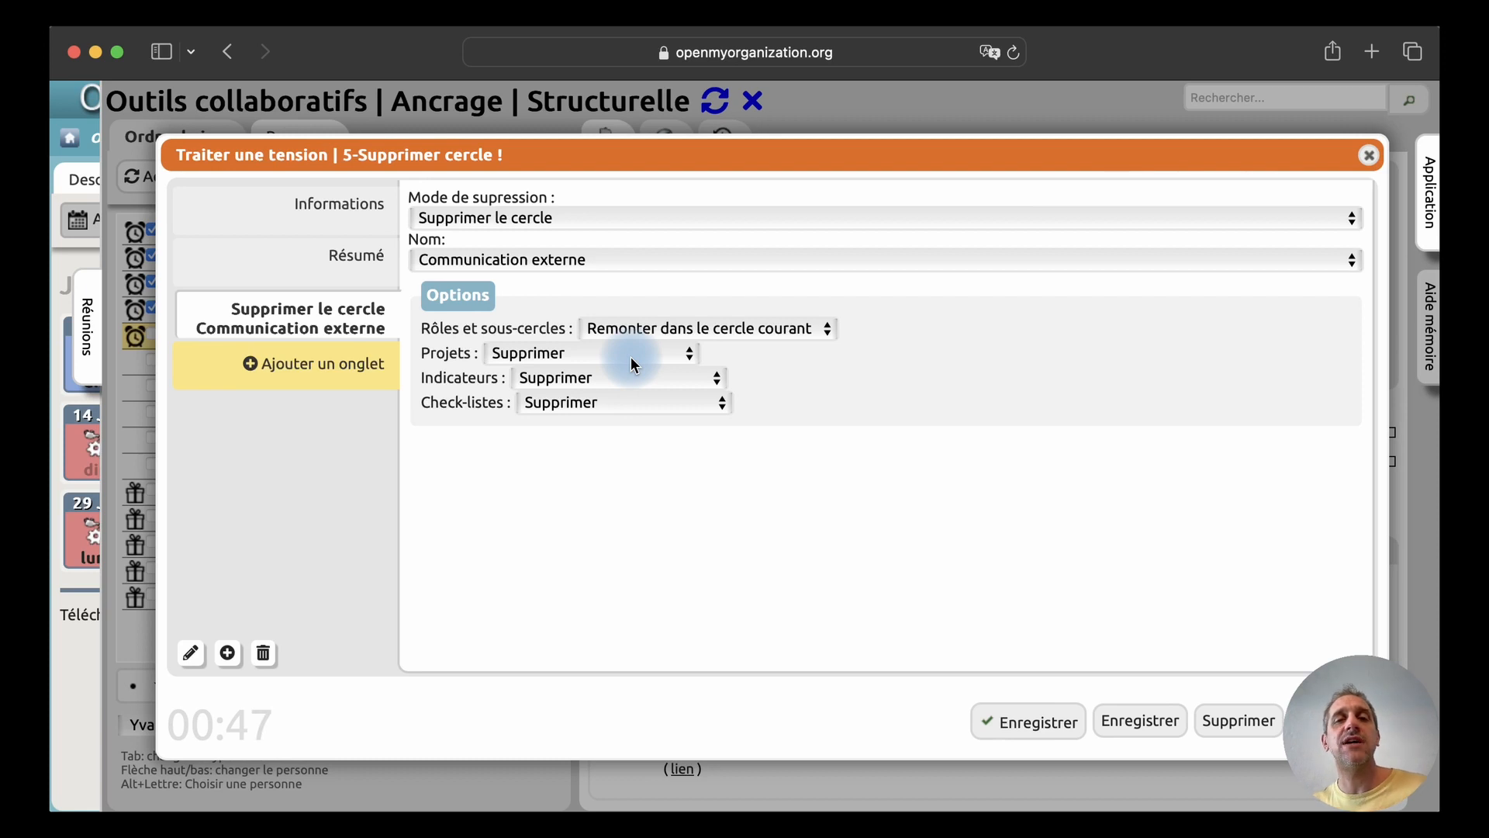
Examine the reassignment choices offered for the deleted circle's projects, indicators and check-lists
{"action": "left_click", "coordinate": [533, 354]}
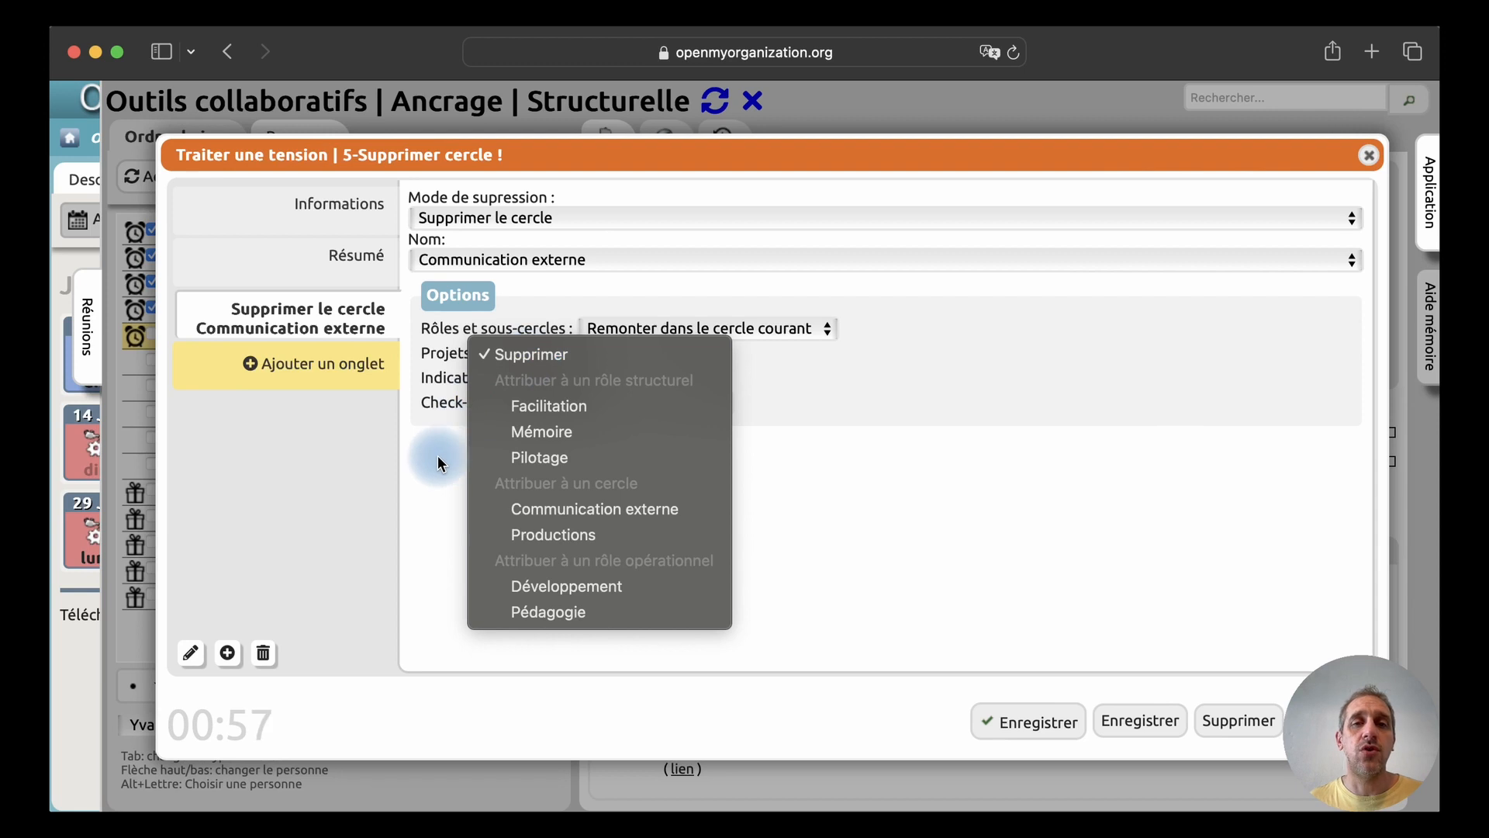
{"action": "left_click", "coordinate": [438, 463]}
{"action": "left_click", "coordinate": [549, 378]}
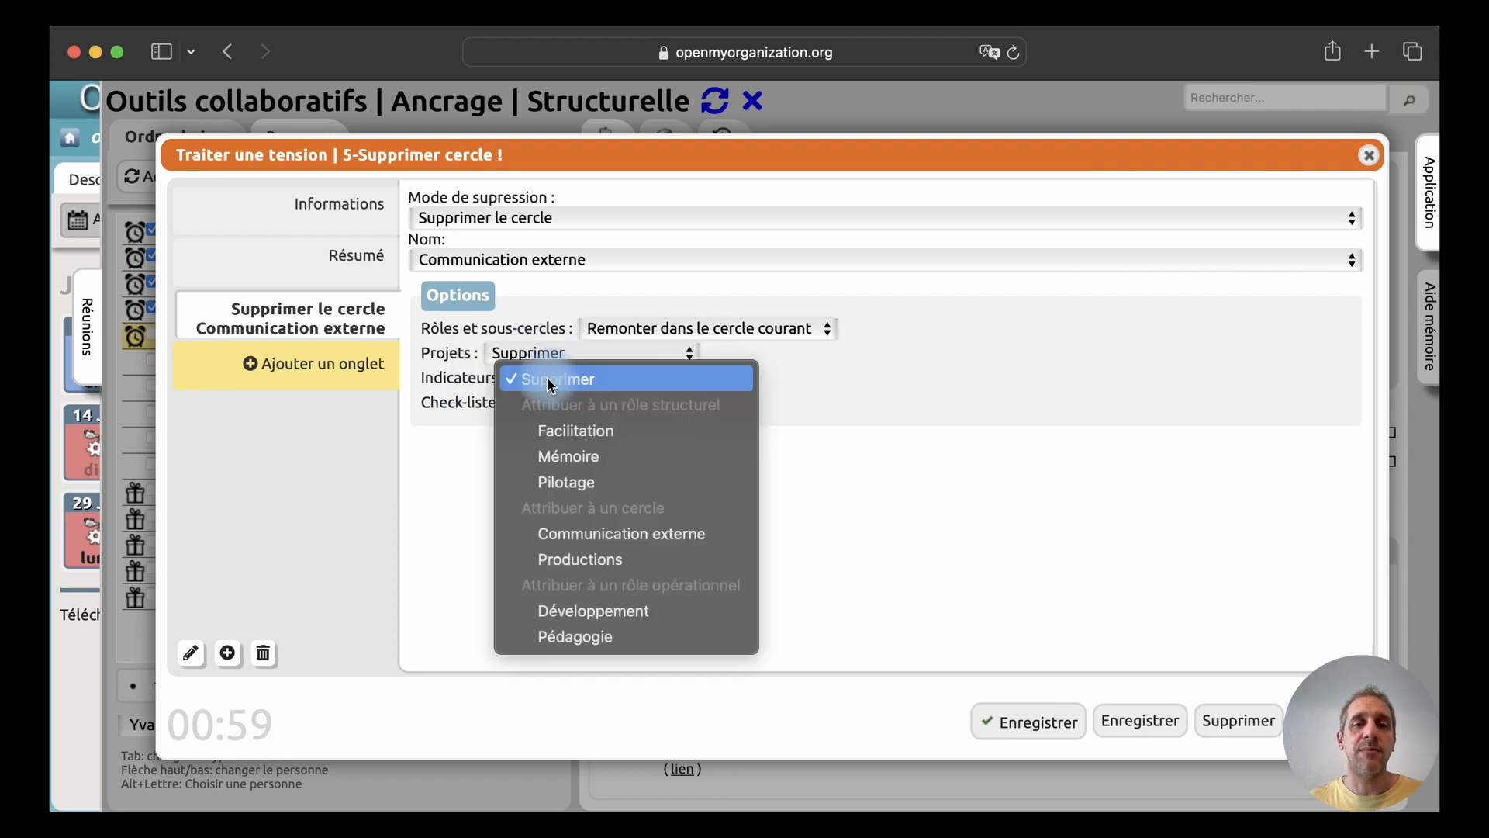
{"action": "left_click", "coordinate": [458, 449]}
{"action": "left_click", "coordinate": [555, 407]}
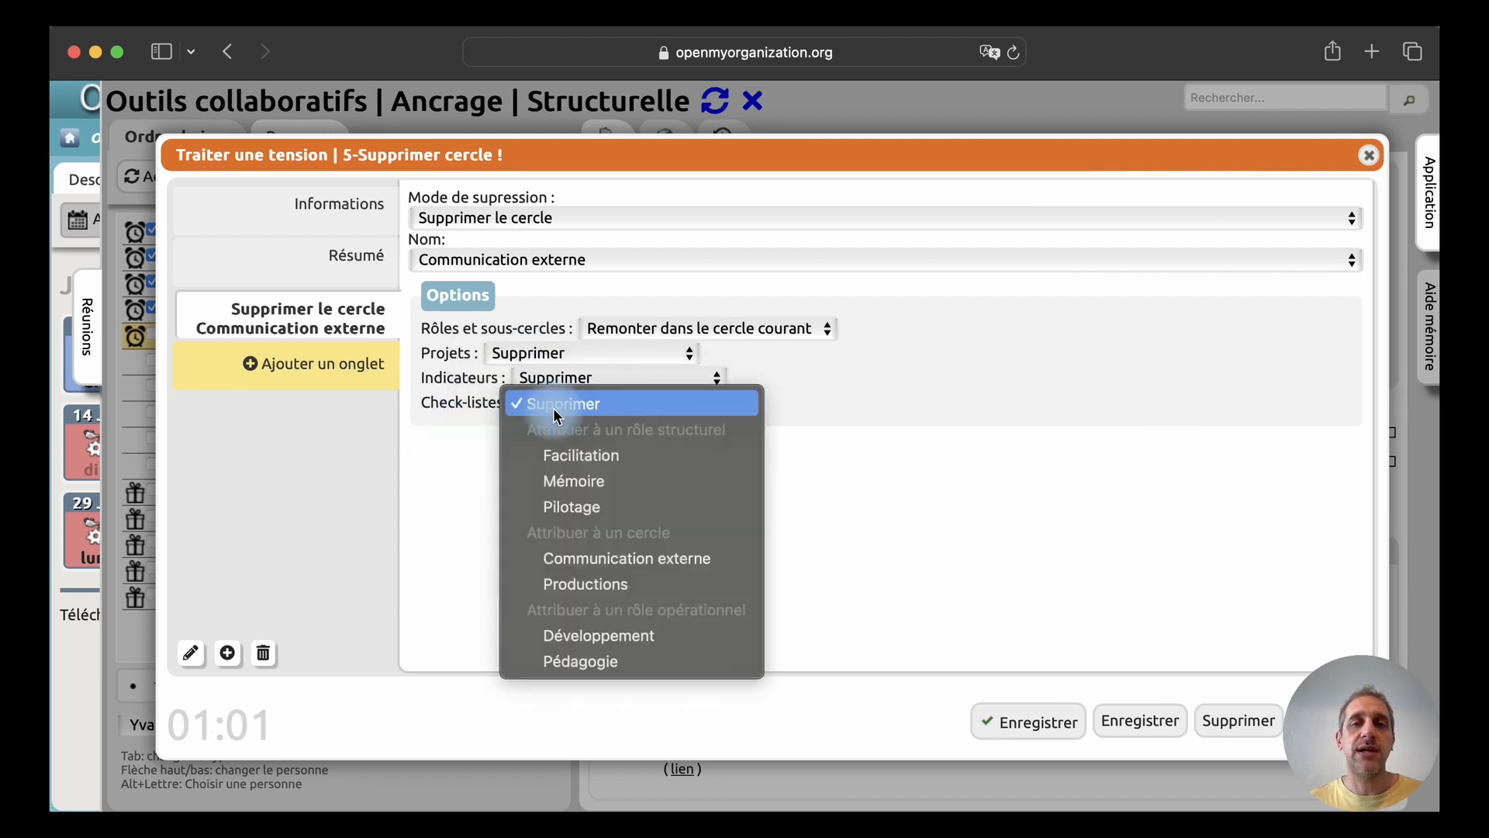
{"action": "left_click", "coordinate": [433, 480]}
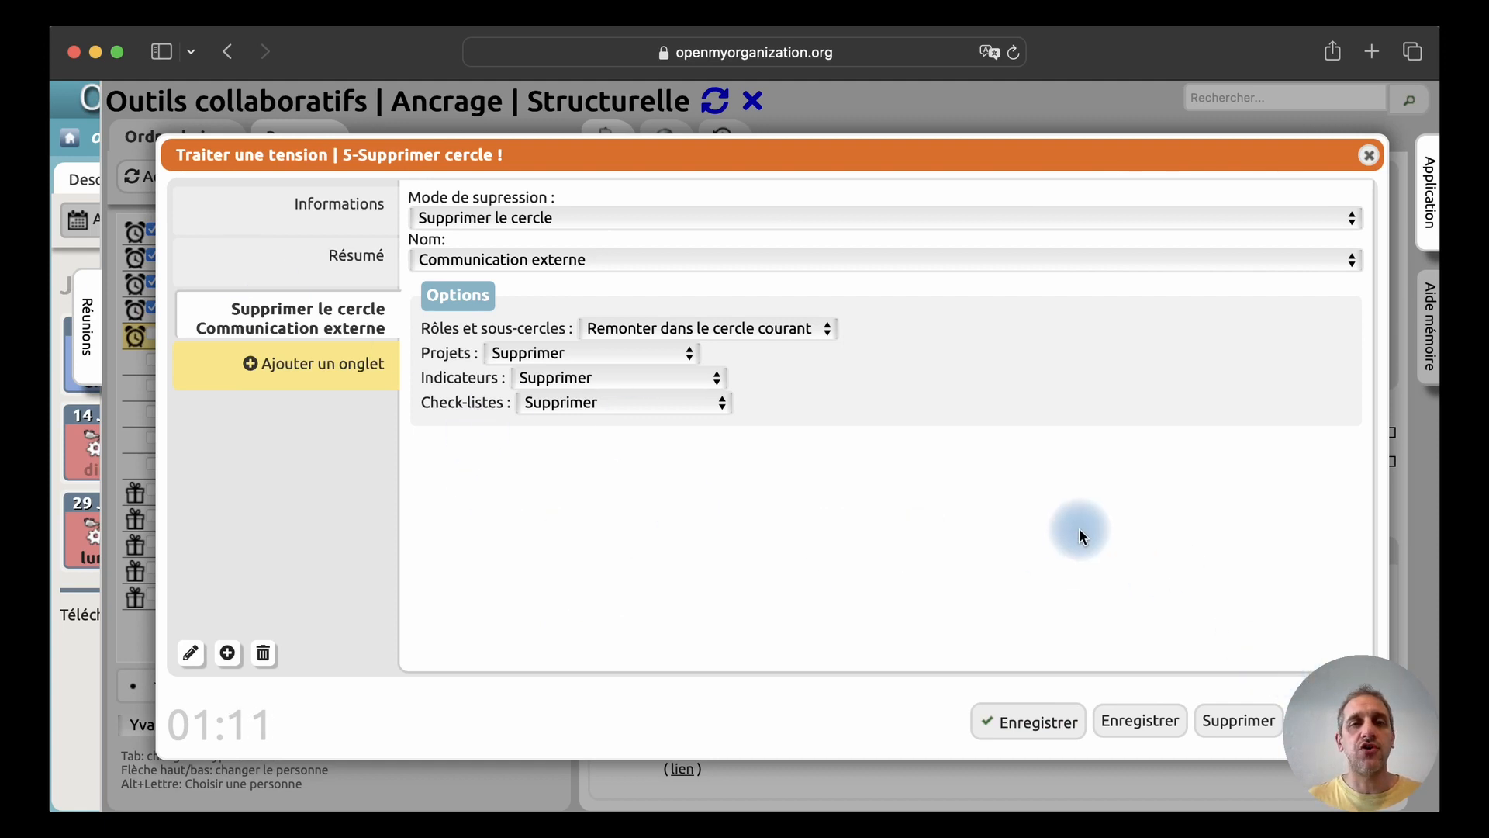
Delete the 5-Supprimer cercle ! tension from the meeting agenda instead of processing it
{"action": "left_click", "coordinate": [1236, 722]}
{"action": "left_click", "coordinate": [939, 446]}
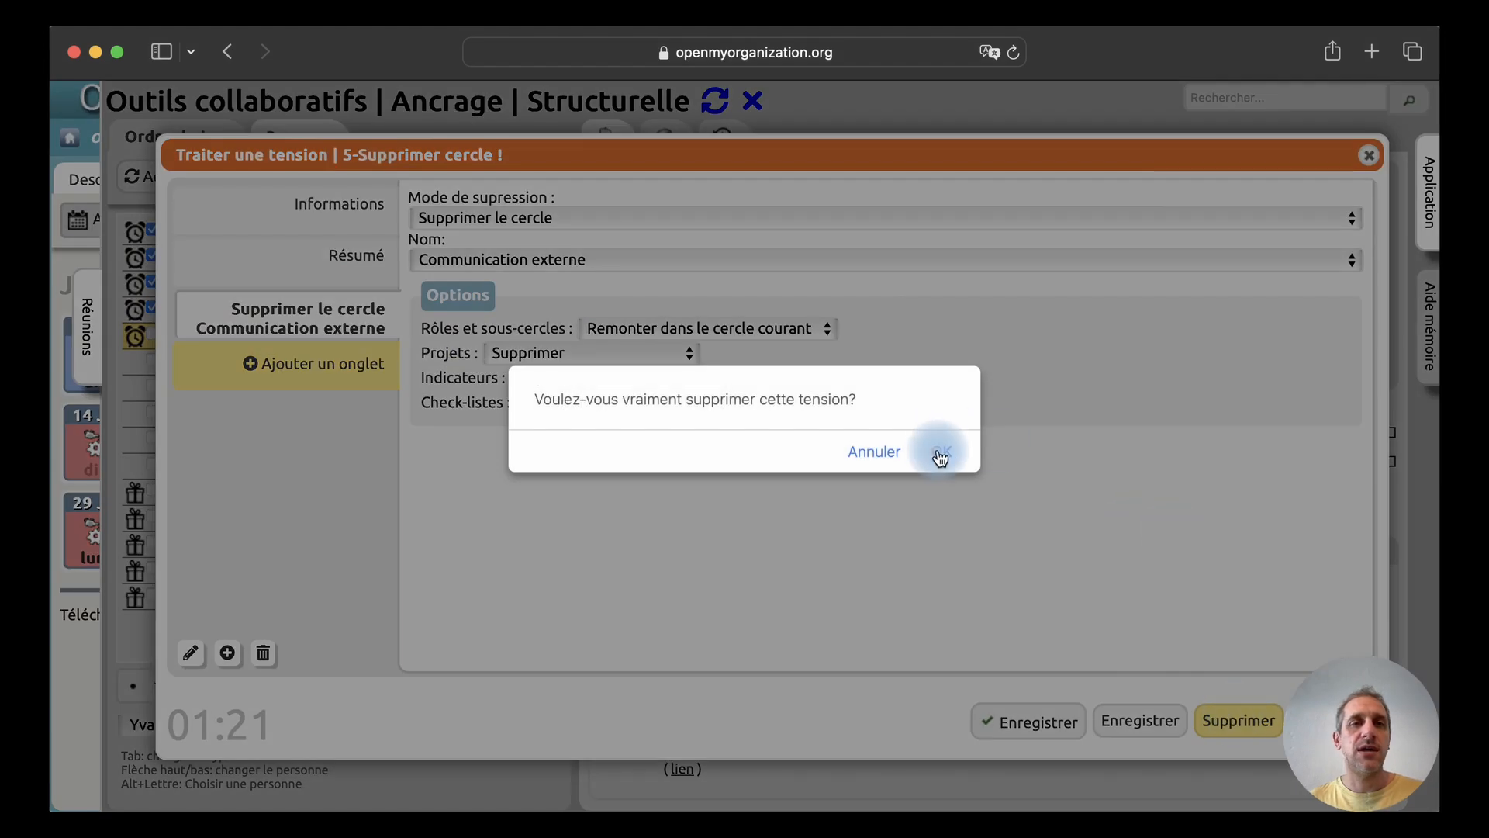
{"action": "left_click", "coordinate": [245, 255]}
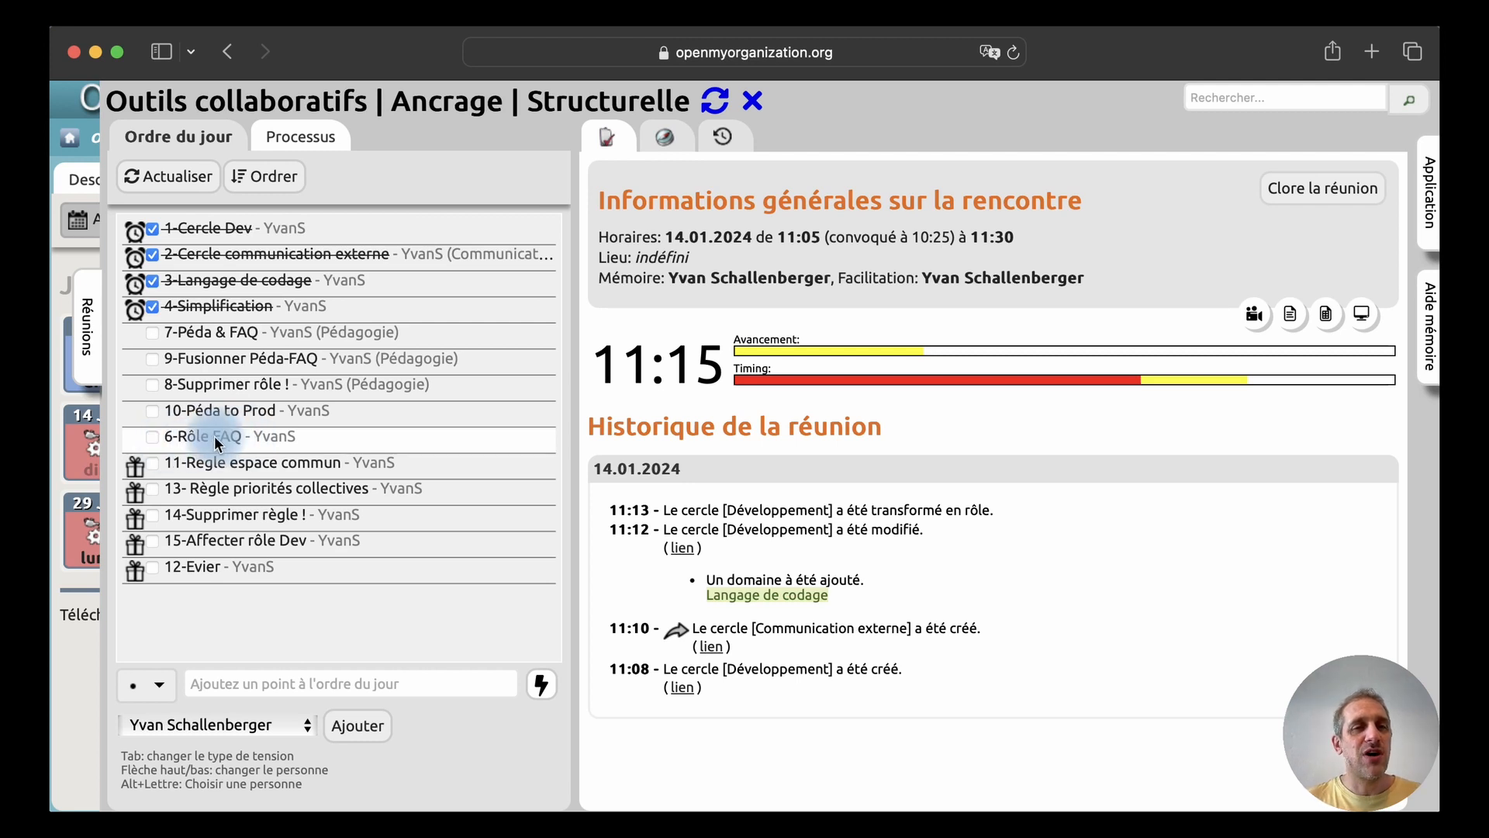
Transform the context of agenda point 6-Rôle FAQ into an info point and add a role-creation element to the tension
{"action": "left_click", "coordinate": [239, 446]}
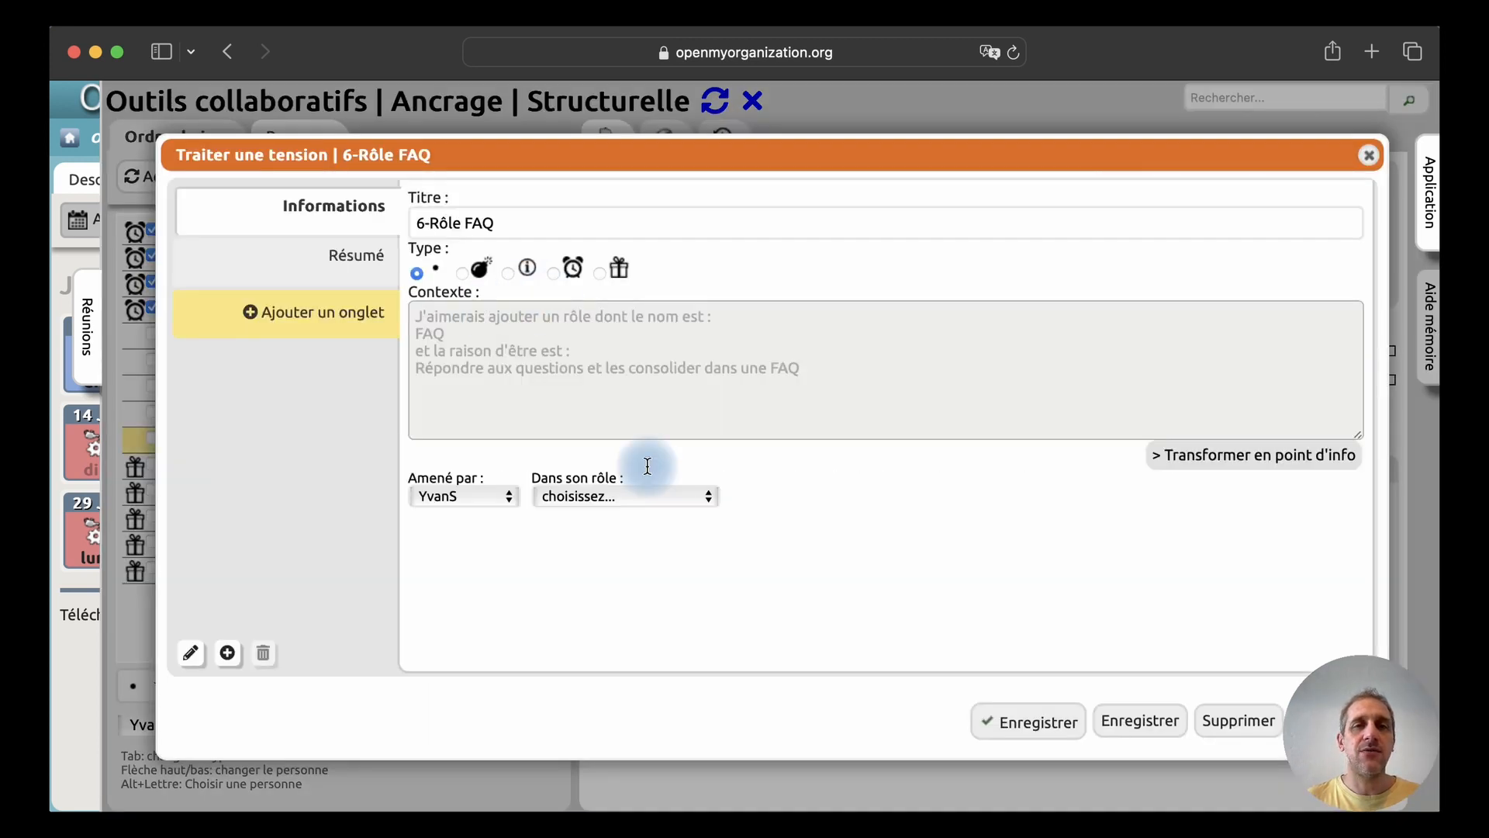
{"action": "left_click", "coordinate": [1217, 464]}
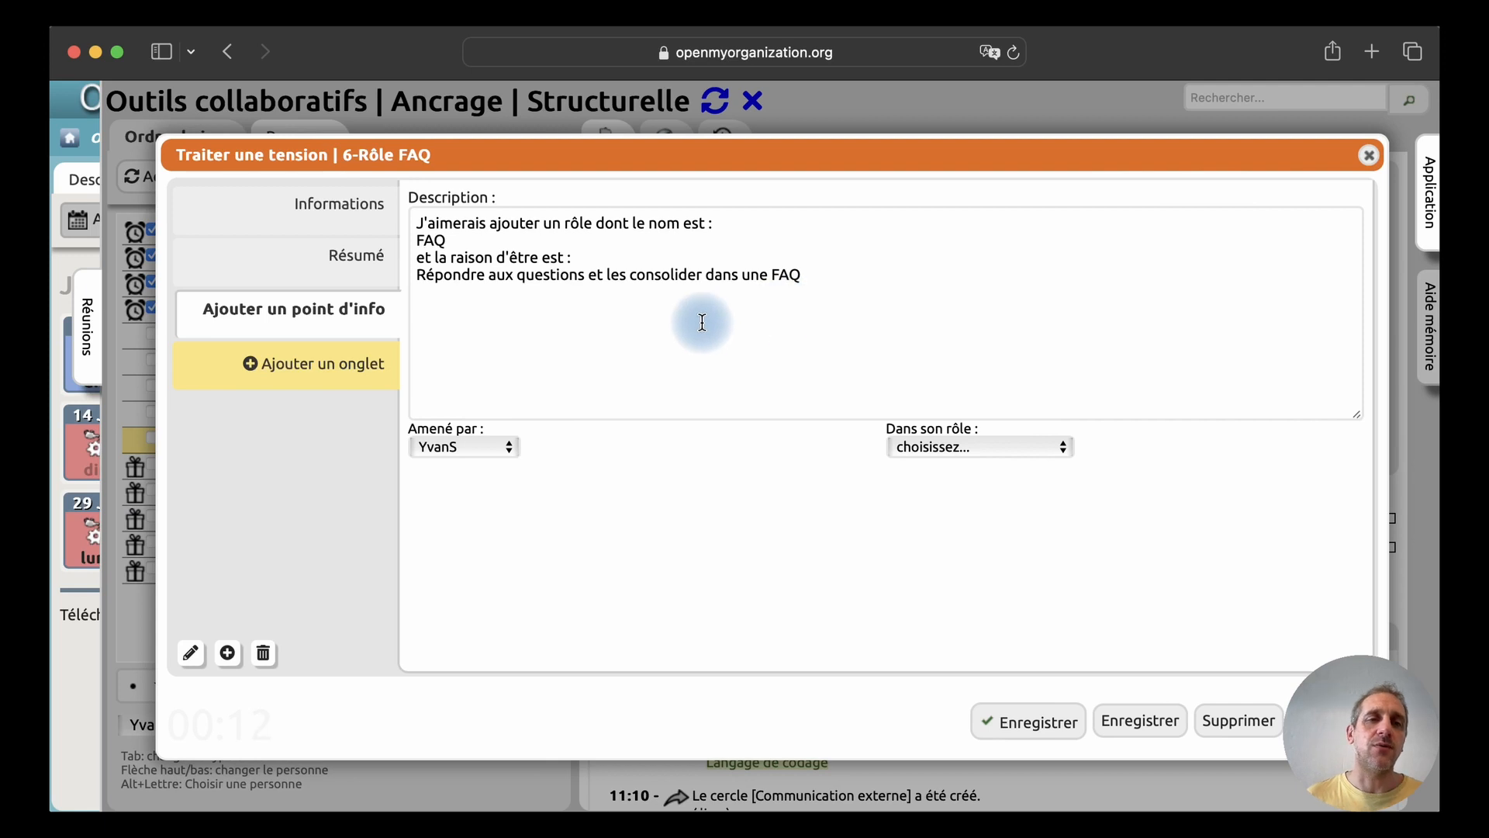
{"action": "left_click", "coordinate": [249, 364]}
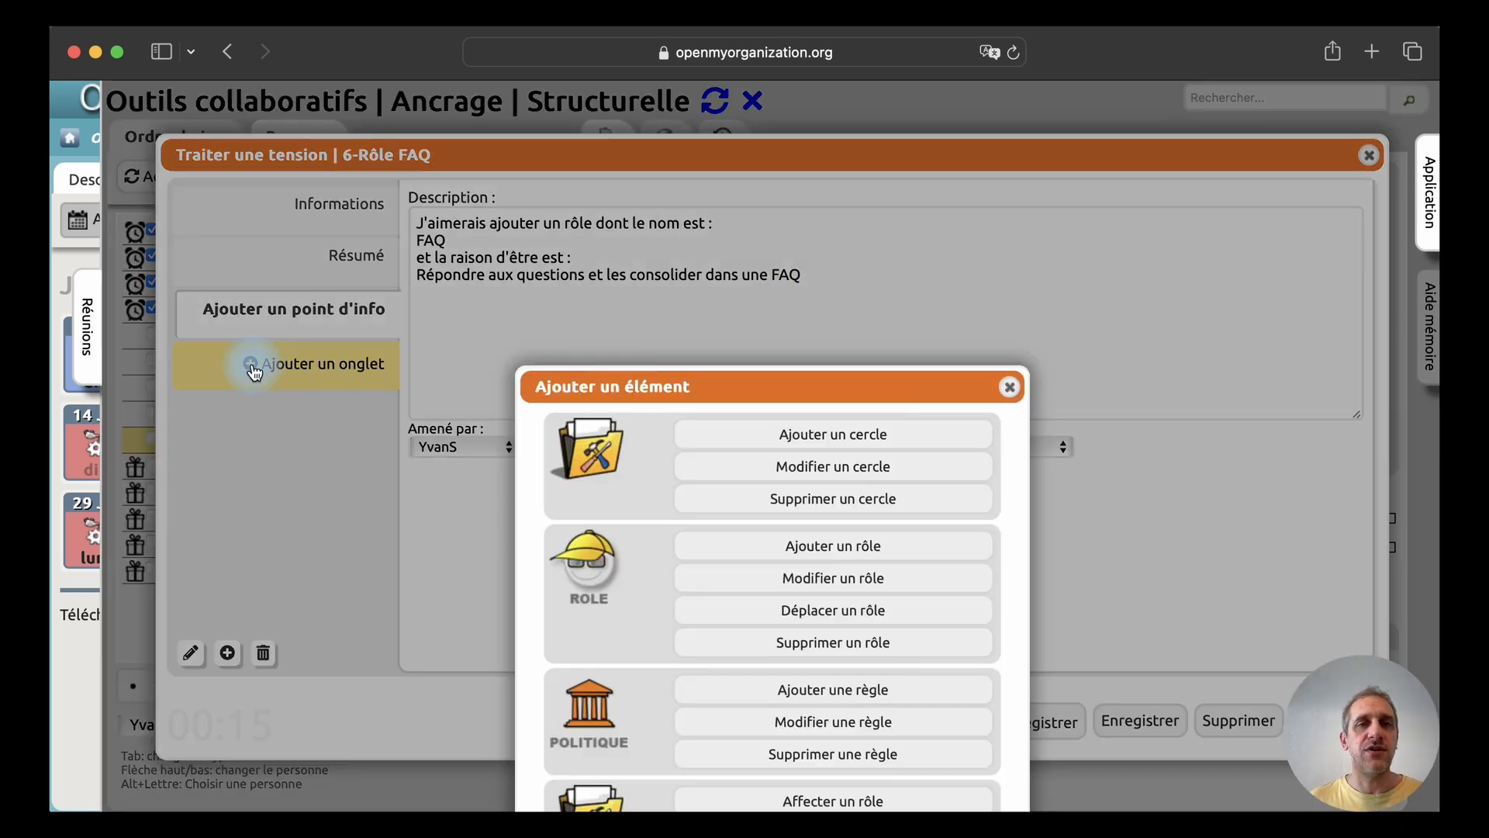
{"action": "left_click", "coordinate": [801, 550]}
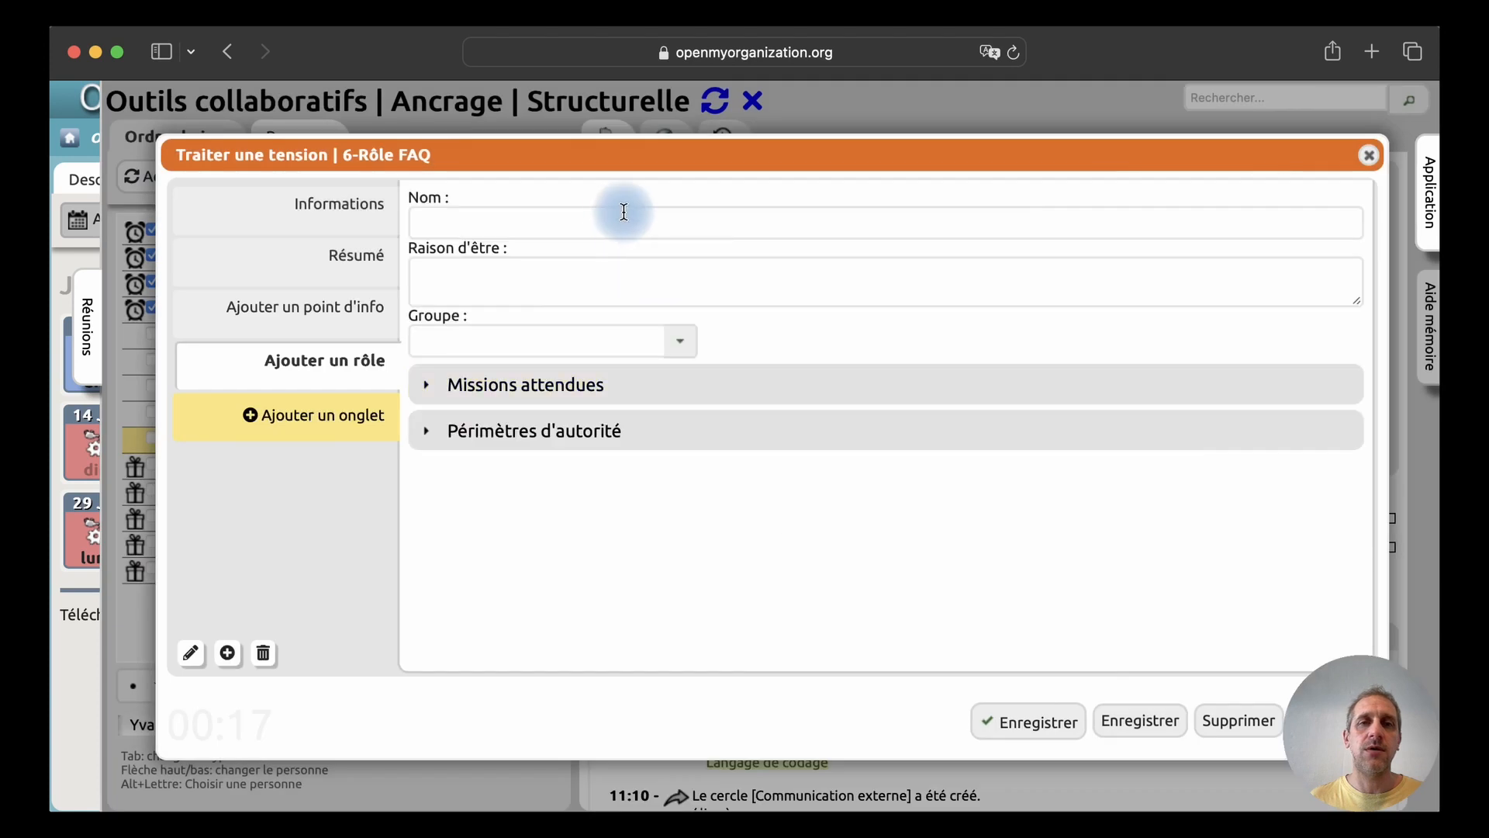
Name the new role FAQ, copying the name from the info point's description
{"action": "left_click", "coordinate": [310, 312]}
{"action": "double_click", "coordinate": [431, 240]}
{"action": "key", "text": "cmd+c"}
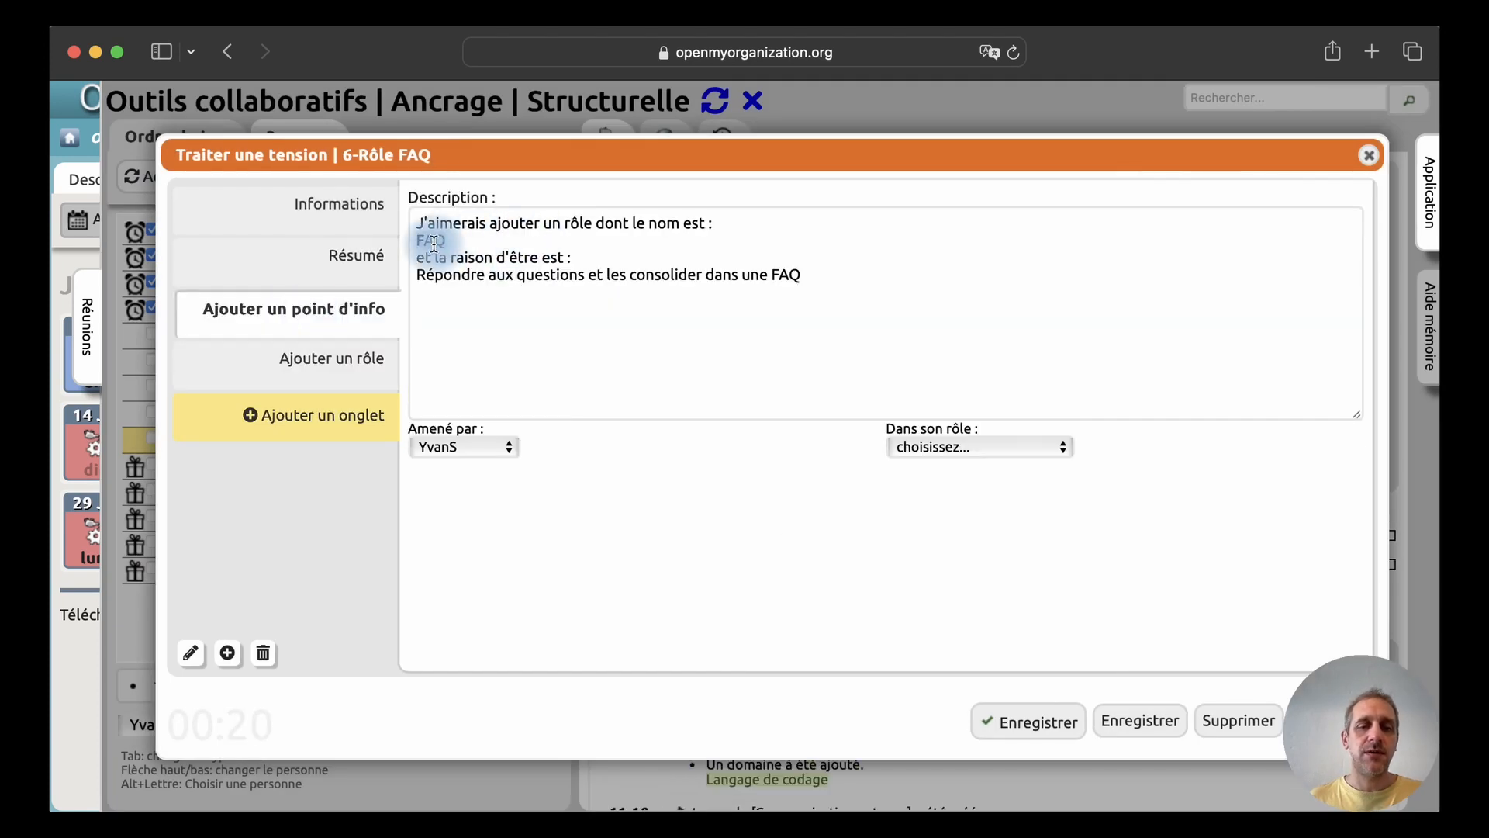
{"action": "left_click", "coordinate": [284, 365]}
{"action": "left_click", "coordinate": [469, 225]}
{"action": "key", "text": "cmd+v"}
{"action": "left_click", "coordinate": [298, 347]}
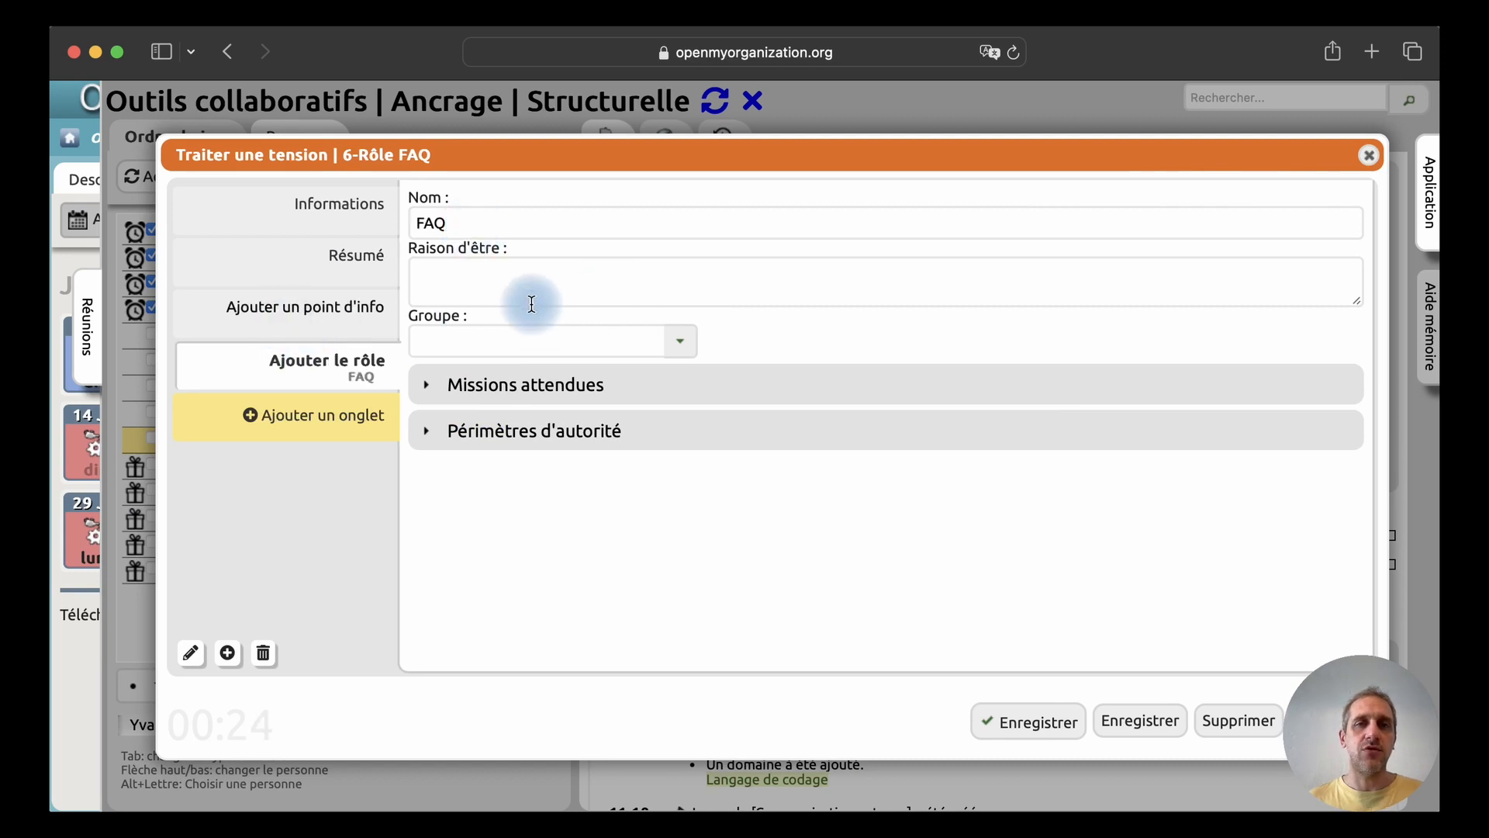
Fill the FAQ role's Raison d'être with Répondre aux questions et les consolider dans une FAQ, copied from the info point's description
{"action": "left_click", "coordinate": [355, 322]}
{"action": "left_click_drag", "start_coordinate": [844, 276], "coordinate": [403, 276]}
{"action": "key", "text": "super+c"}
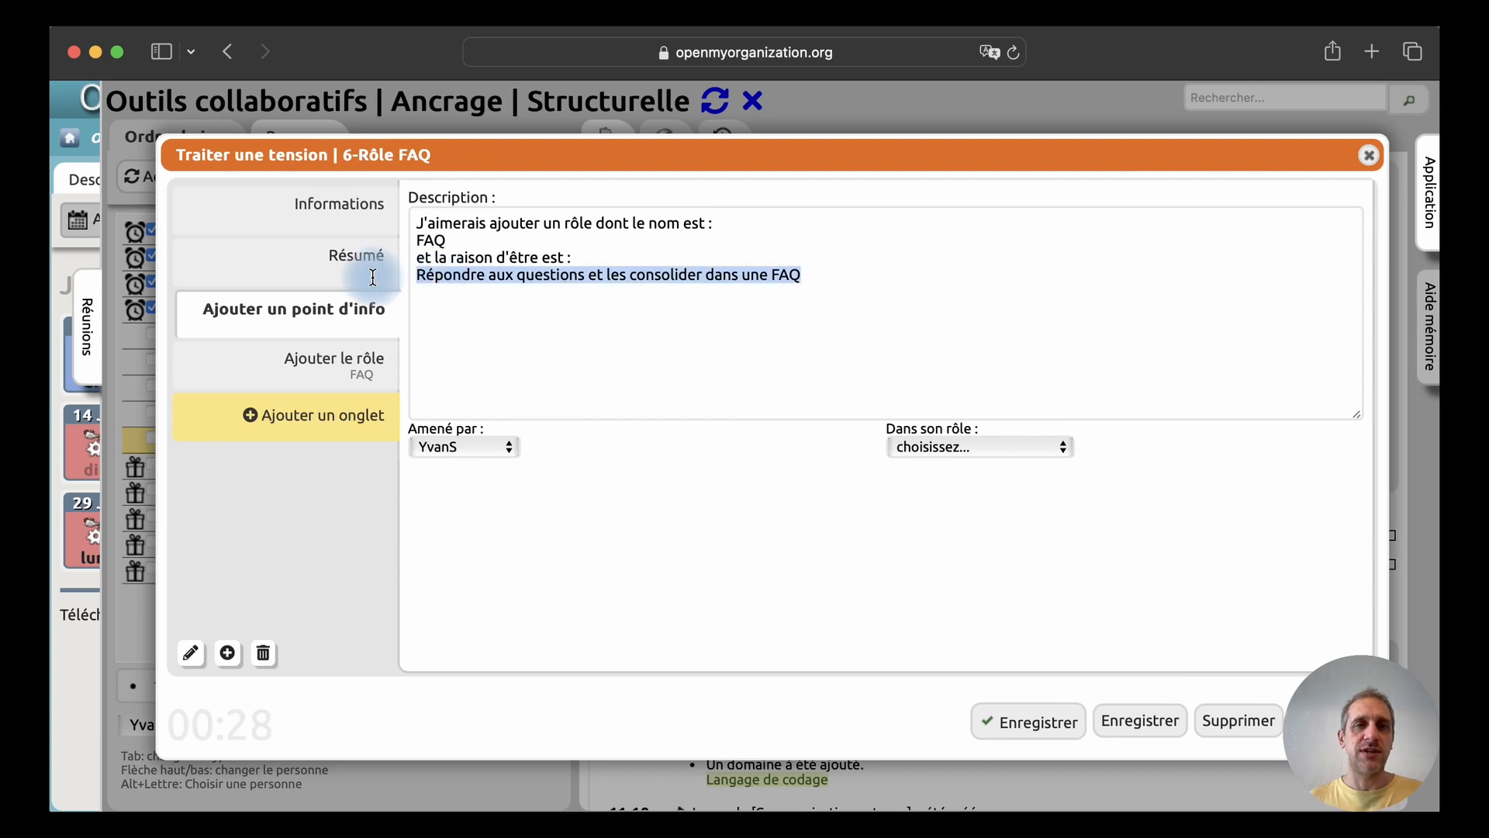
{"action": "left_click", "coordinate": [329, 370]}
{"action": "left_click", "coordinate": [465, 276]}
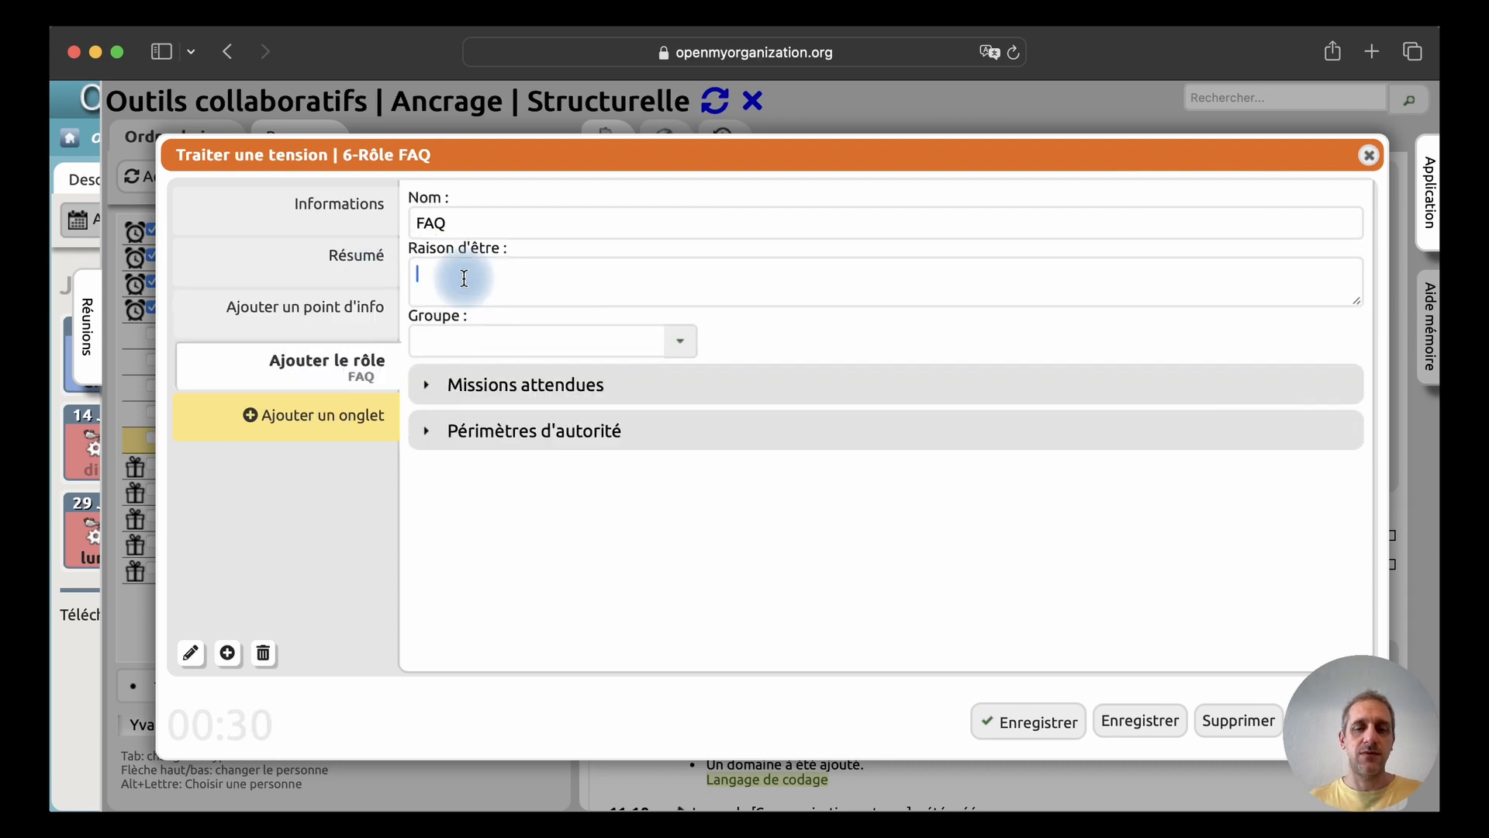
{"action": "key", "text": "super+v"}
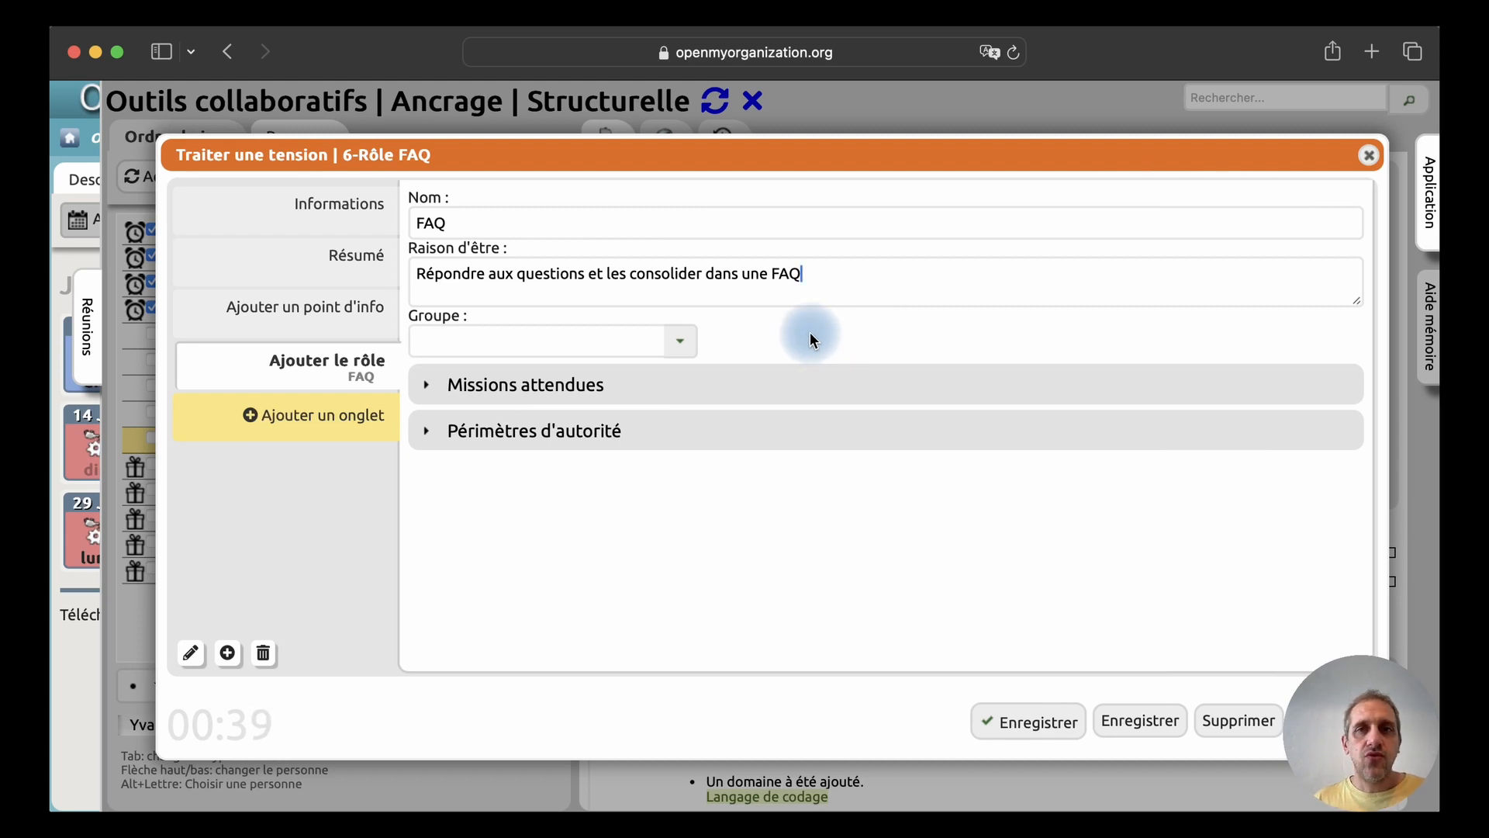
Delete the info point from the 6-Rôle FAQ tension and save the tension as processed
{"action": "left_click", "coordinate": [300, 316]}
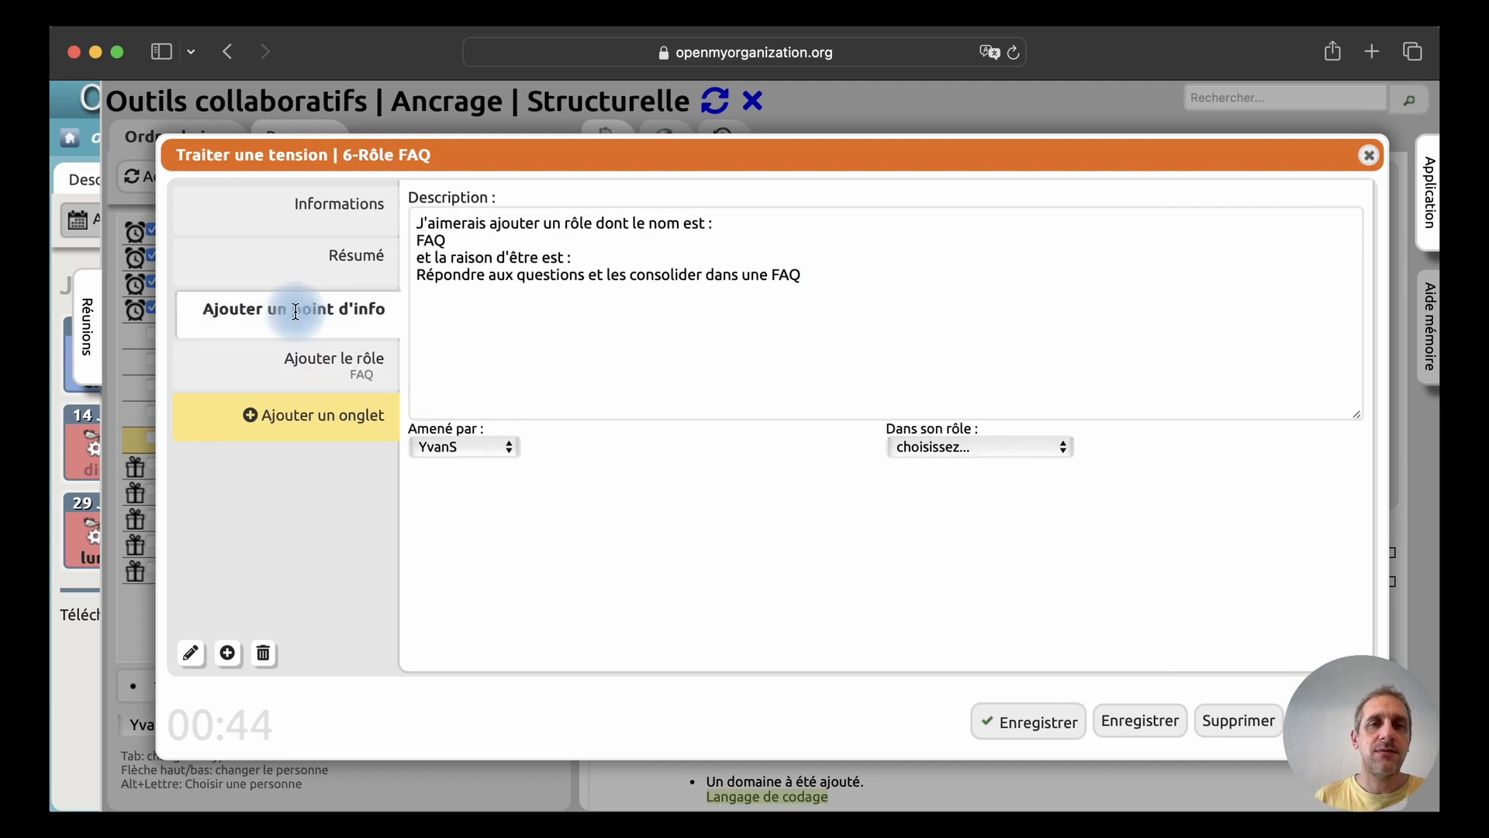
{"action": "left_click", "coordinate": [264, 657]}
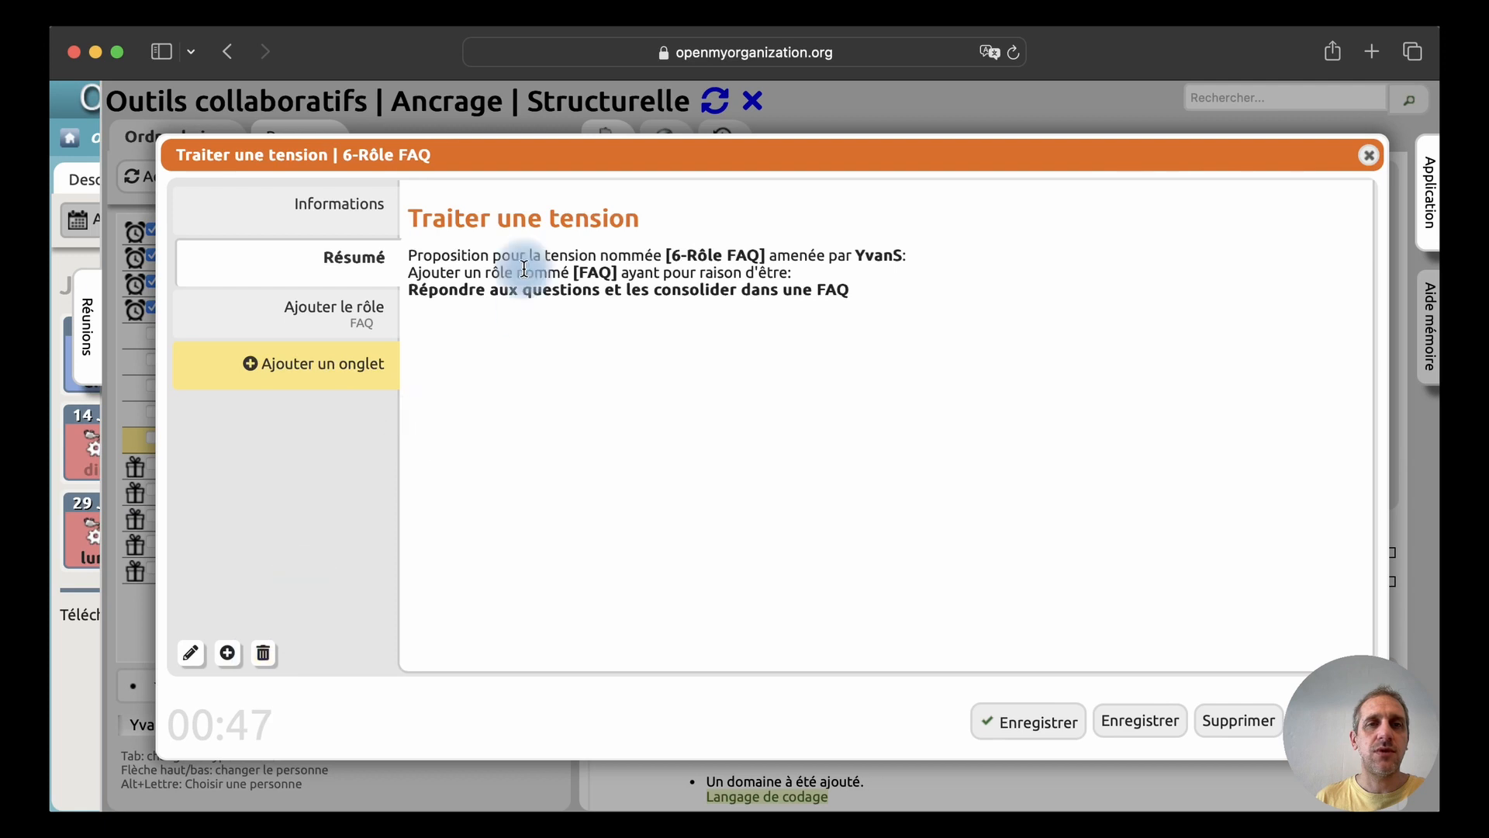
{"action": "left_click", "coordinate": [333, 322]}
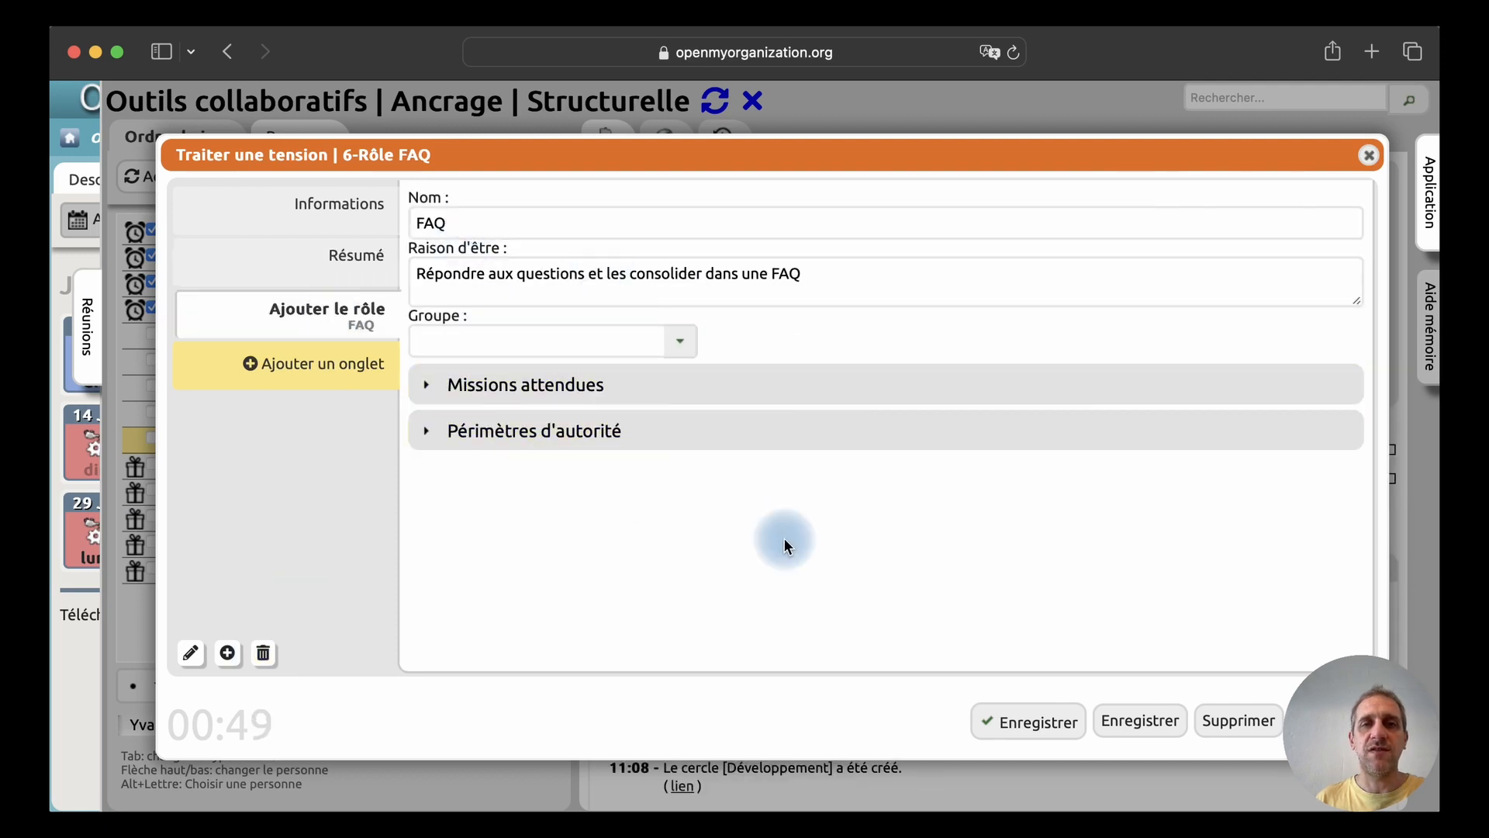
{"action": "left_click", "coordinate": [1059, 721]}
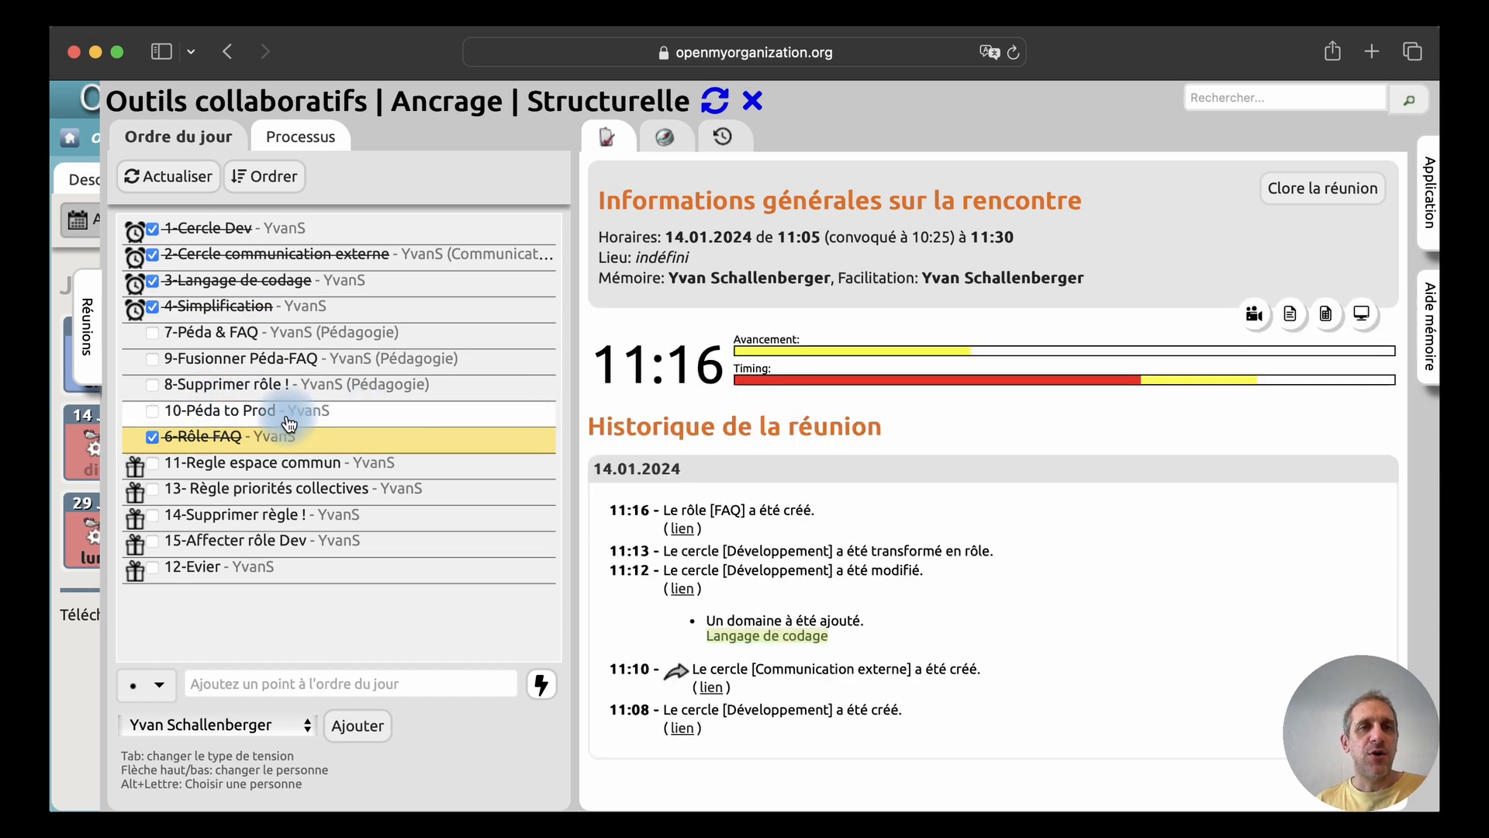
Open the agenda point 7-Péda & FAQ and transform its context into an info point
{"action": "left_click", "coordinate": [225, 330]}
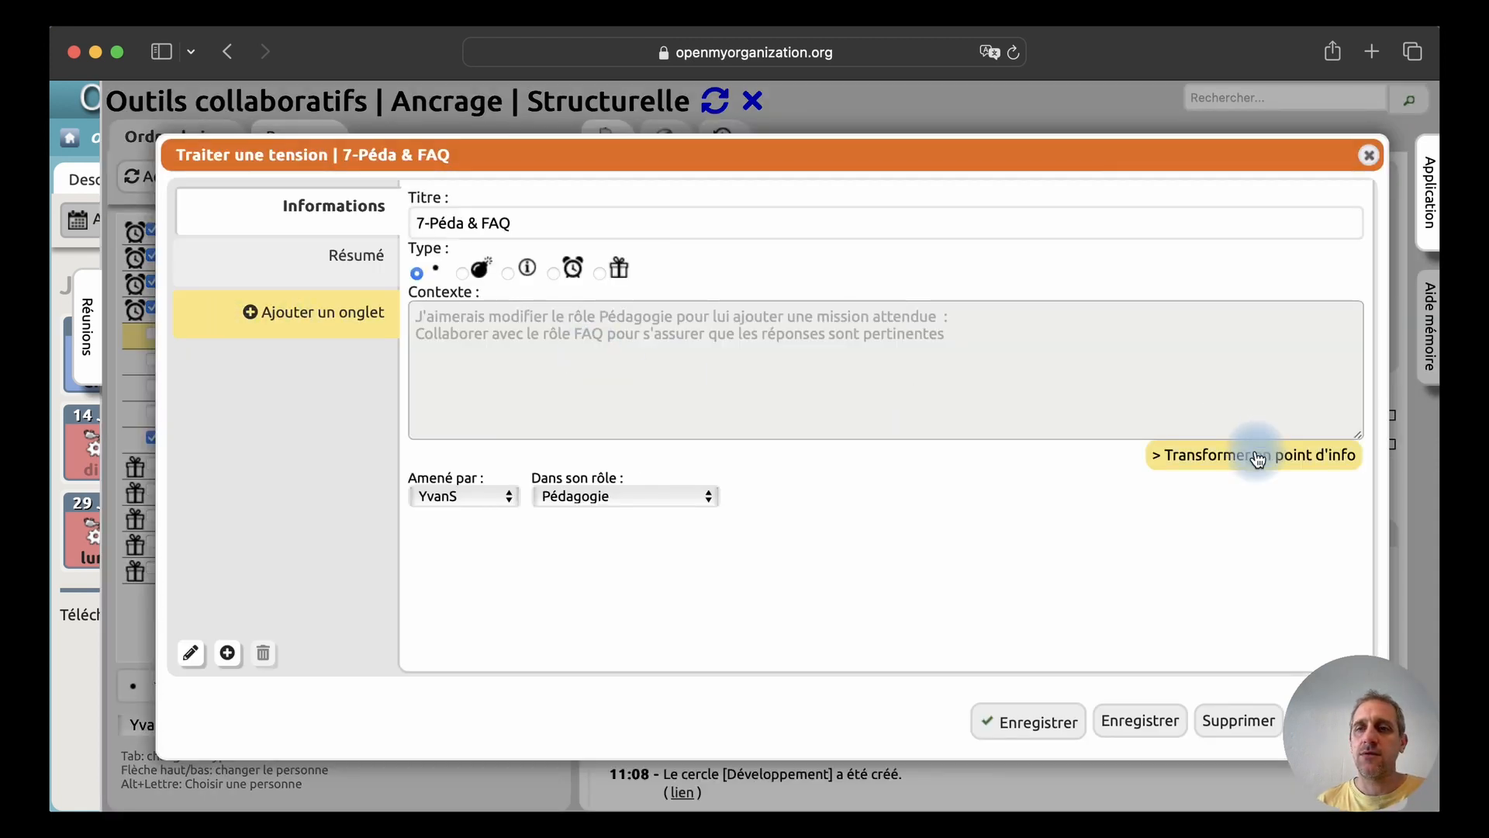
{"action": "left_click", "coordinate": [1256, 452]}
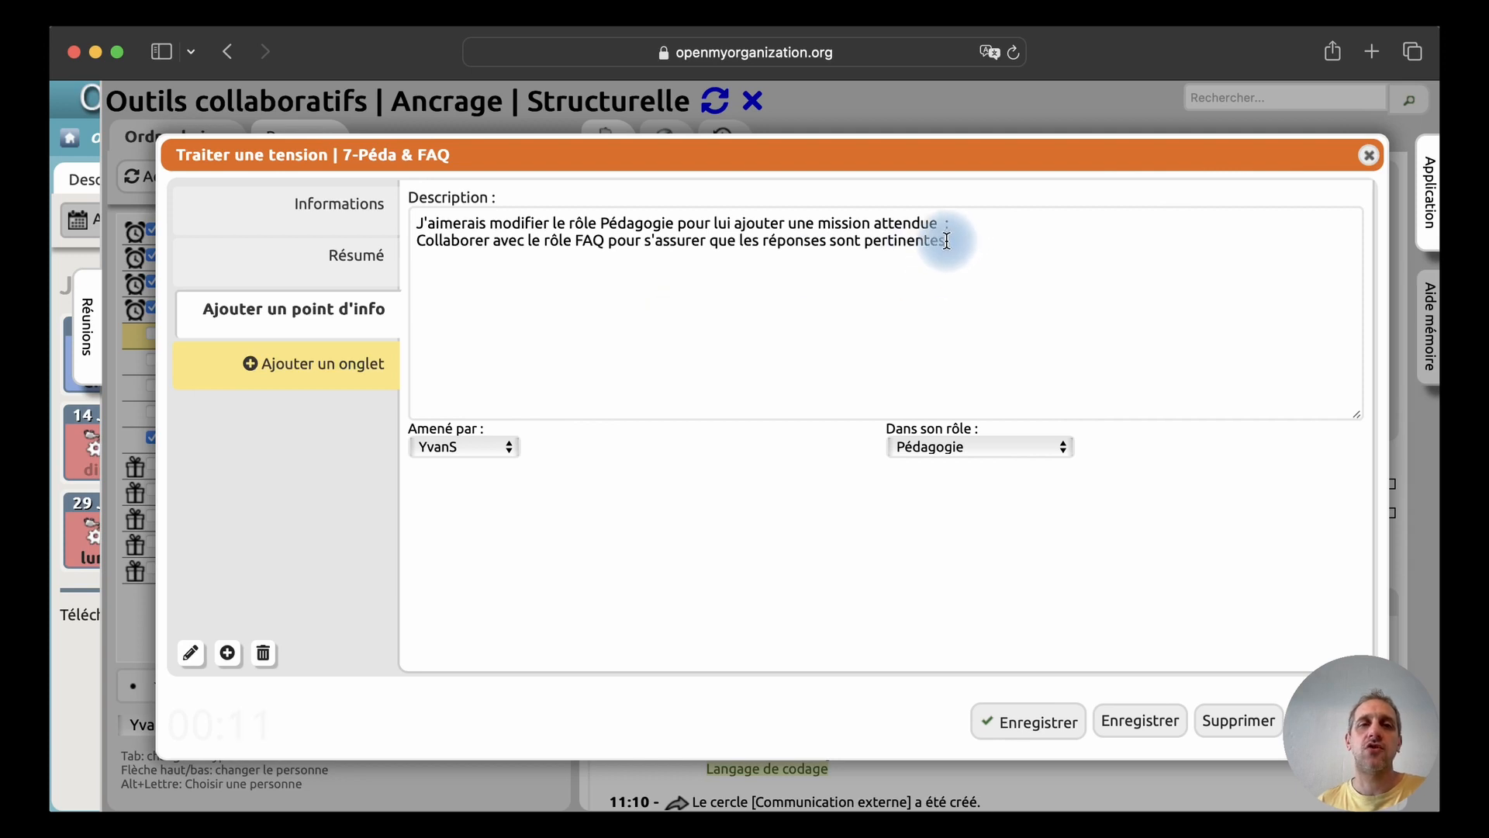
Add a role modification to the 7-Péda & FAQ tension and choose Pédagogie as the role
{"action": "left_click", "coordinate": [242, 370]}
{"action": "left_click", "coordinate": [858, 572]}
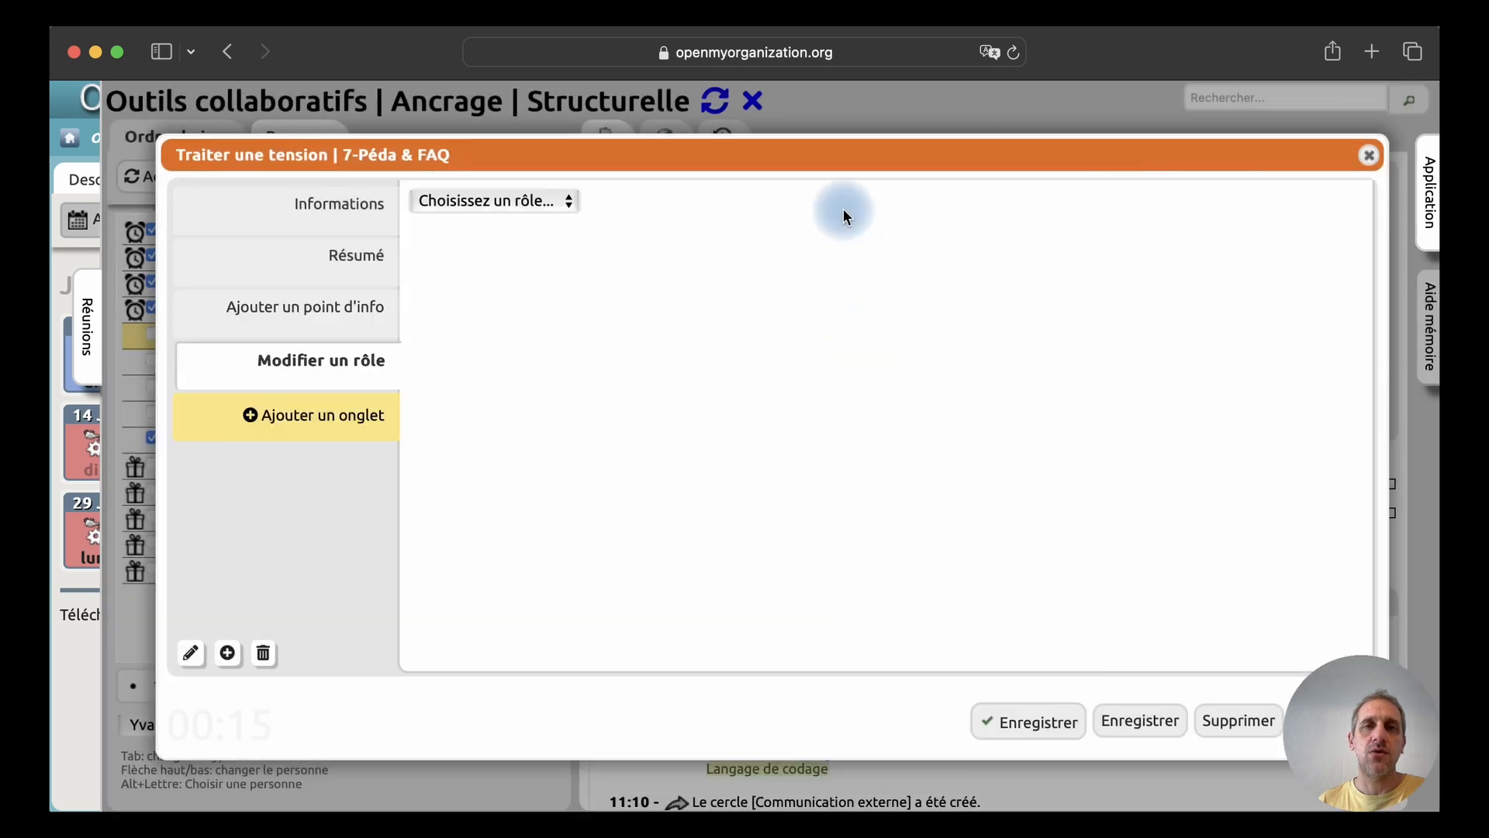
{"action": "left_click", "coordinate": [500, 202]}
{"action": "left_click", "coordinate": [492, 354]}
Fill Pédagogie's expected mission with Collaborer avec le rôle FAQ pour s'assurer que les réponses sont pertinentes, copied from the info point's description
{"action": "left_click", "coordinate": [326, 310]}
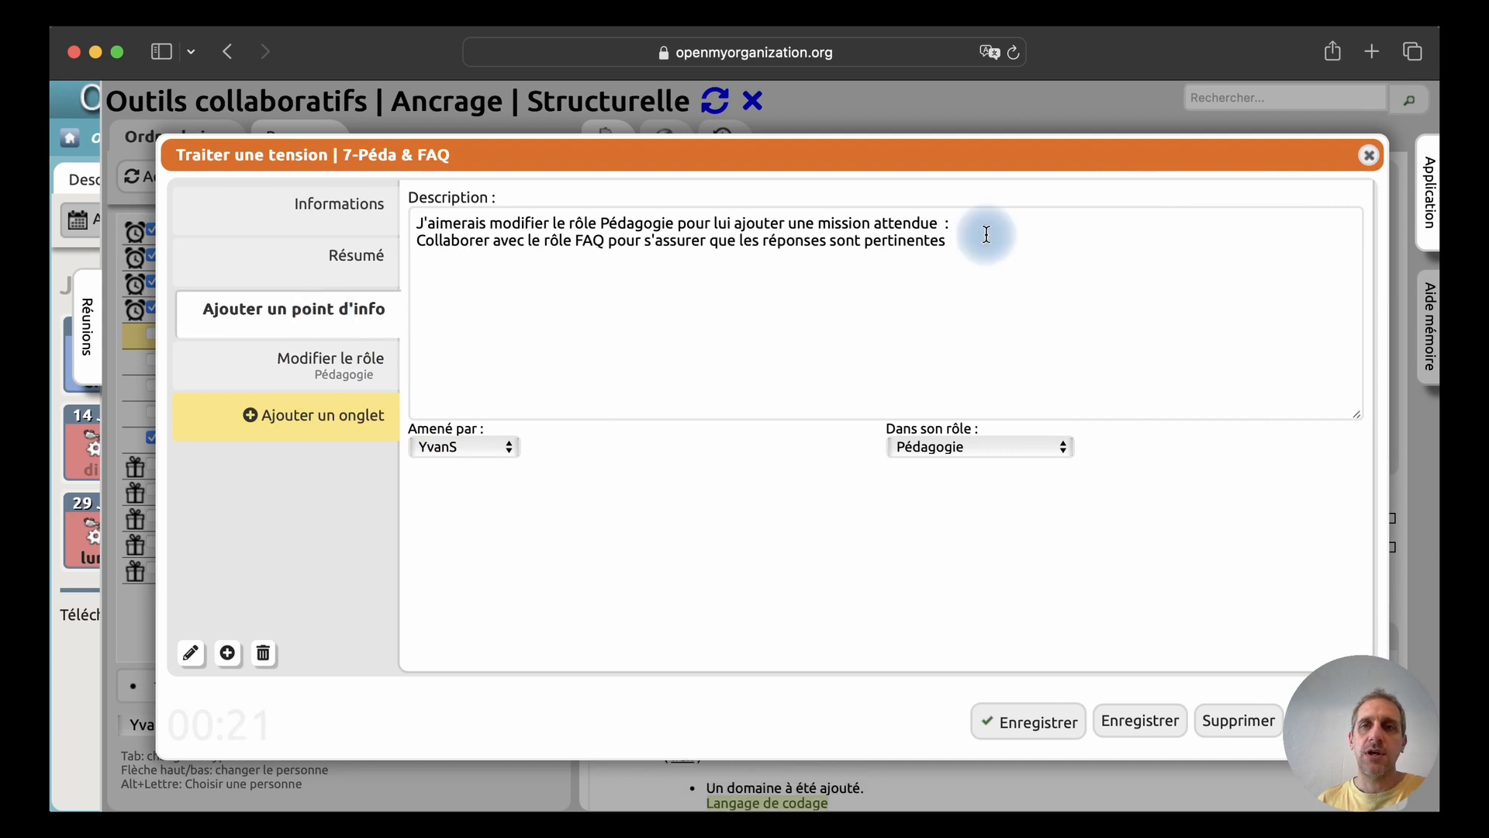
{"action": "left_click_drag", "start_coordinate": [951, 241], "coordinate": [403, 243]}
{"action": "key", "text": "ctrl+c"}
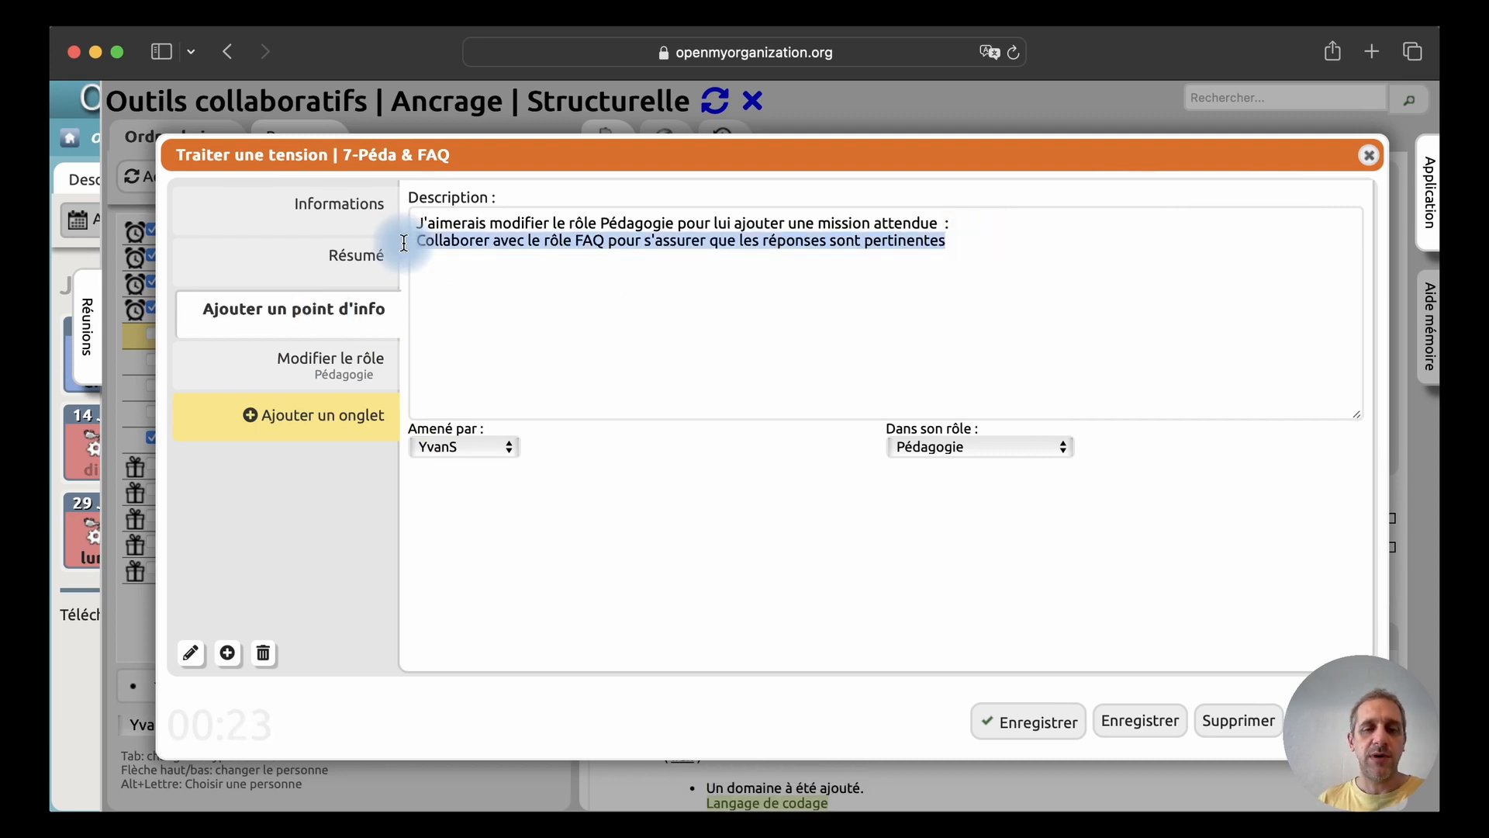
{"action": "left_click", "coordinate": [329, 369]}
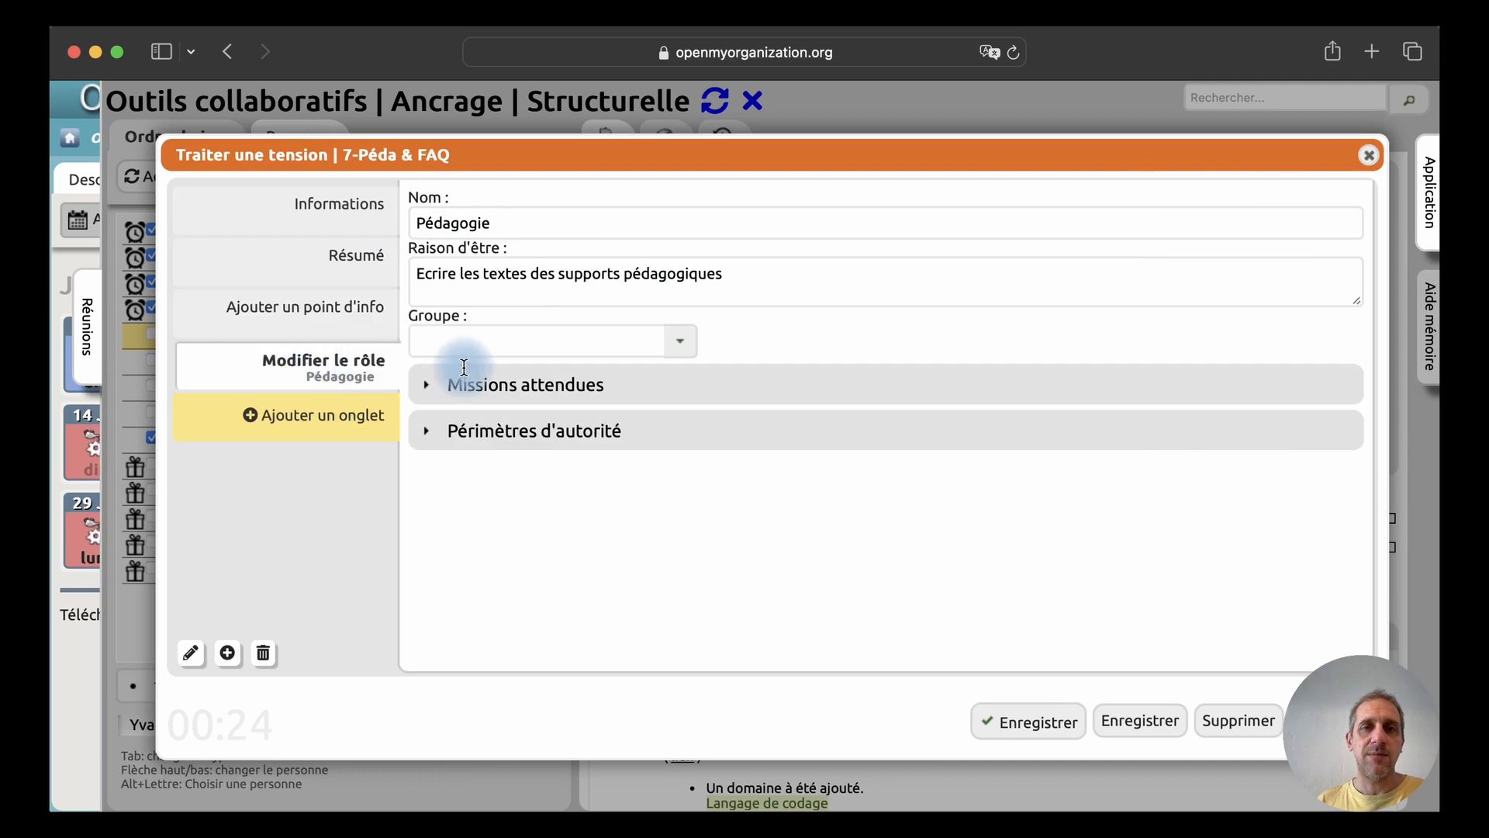
{"action": "left_click", "coordinate": [425, 394]}
{"action": "left_click", "coordinate": [478, 433]}
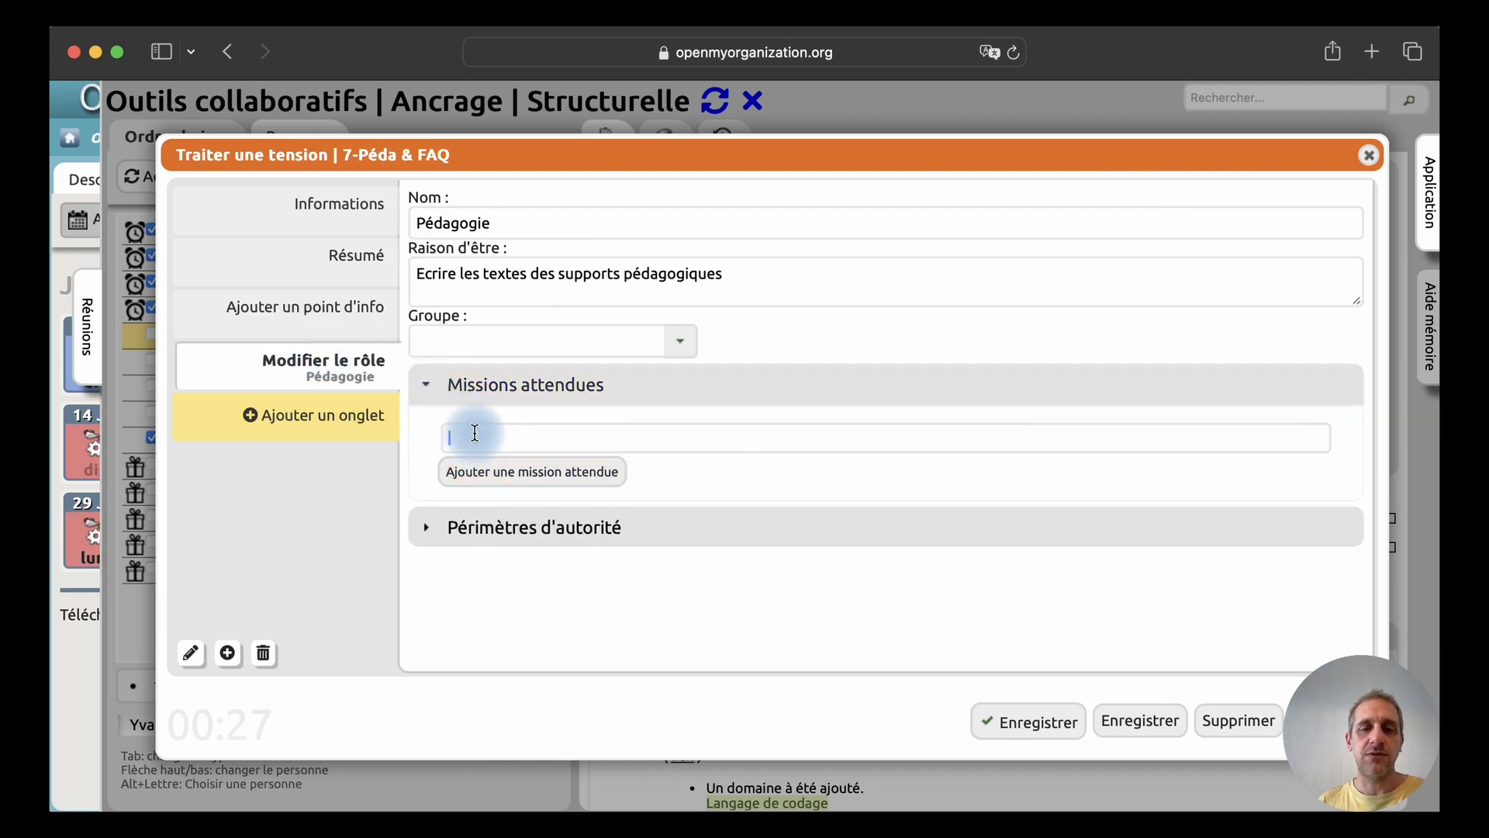
{"action": "key", "text": "ctrl+v"}
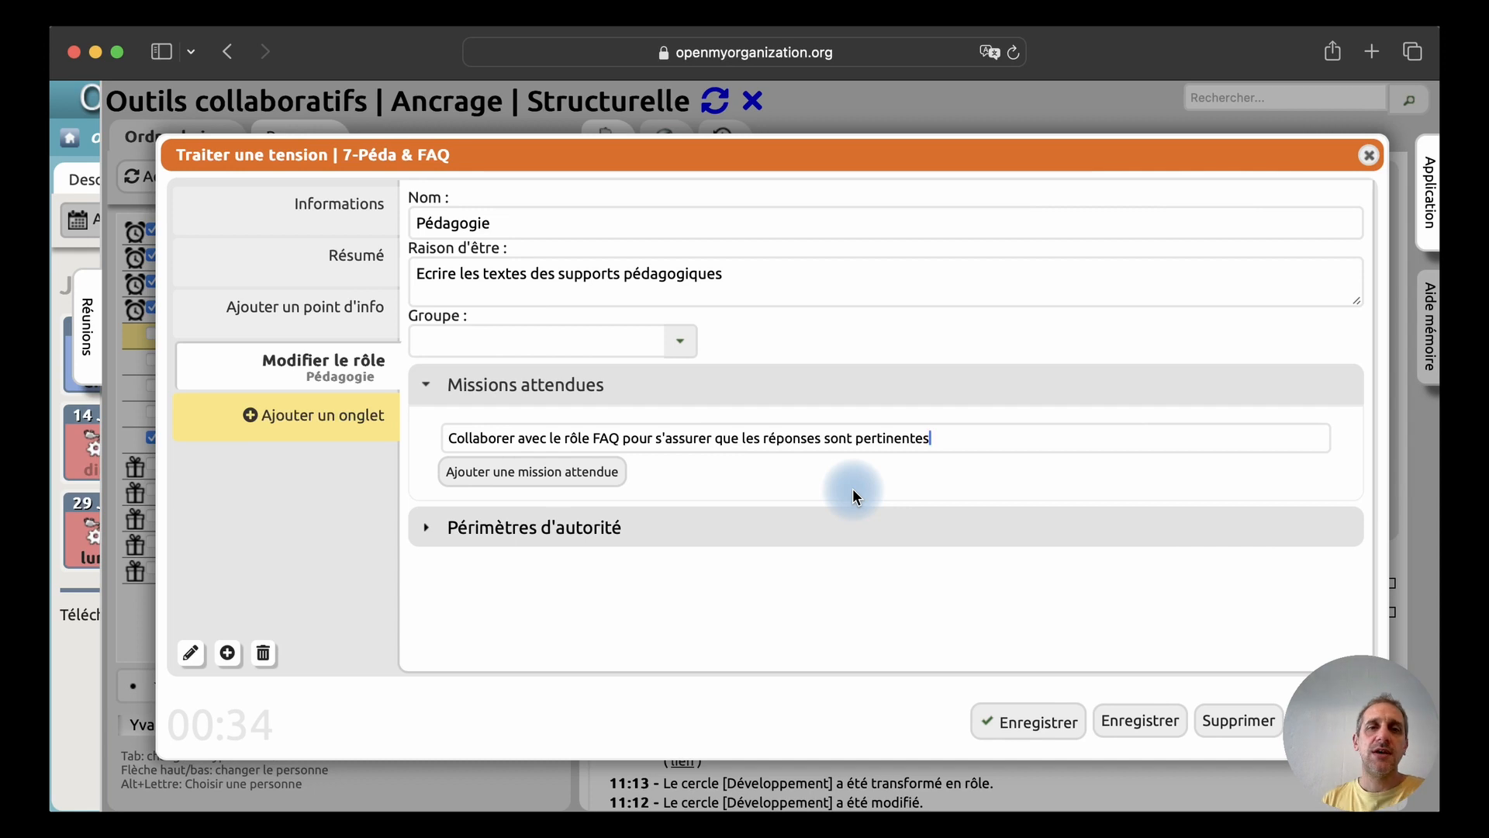
Delete the info point from the 7-Péda & FAQ tension and save the tension as processed
{"action": "left_click", "coordinate": [319, 306]}
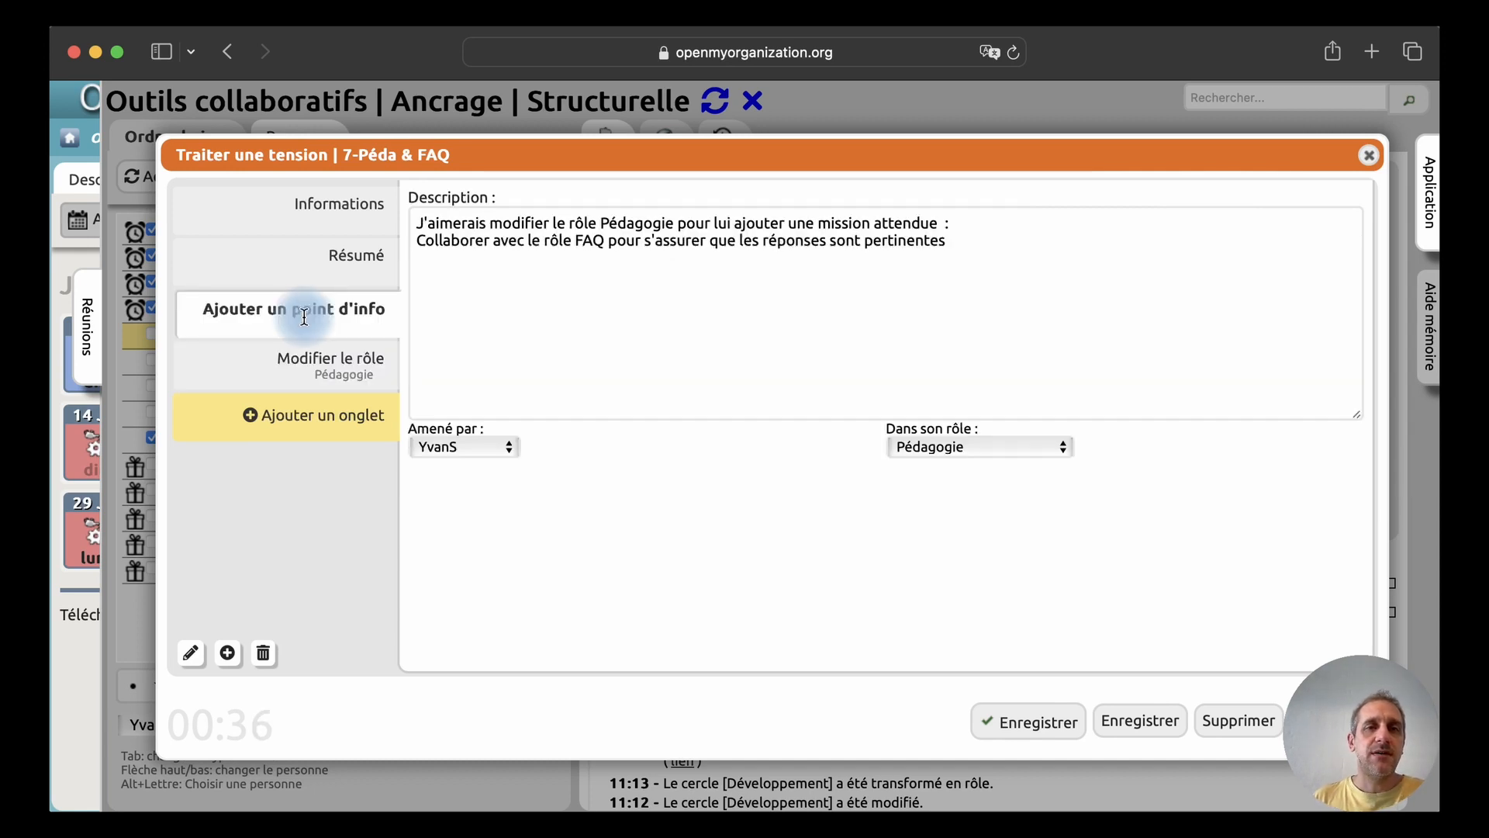
{"action": "left_click", "coordinate": [263, 653]}
{"action": "left_click", "coordinate": [341, 304]}
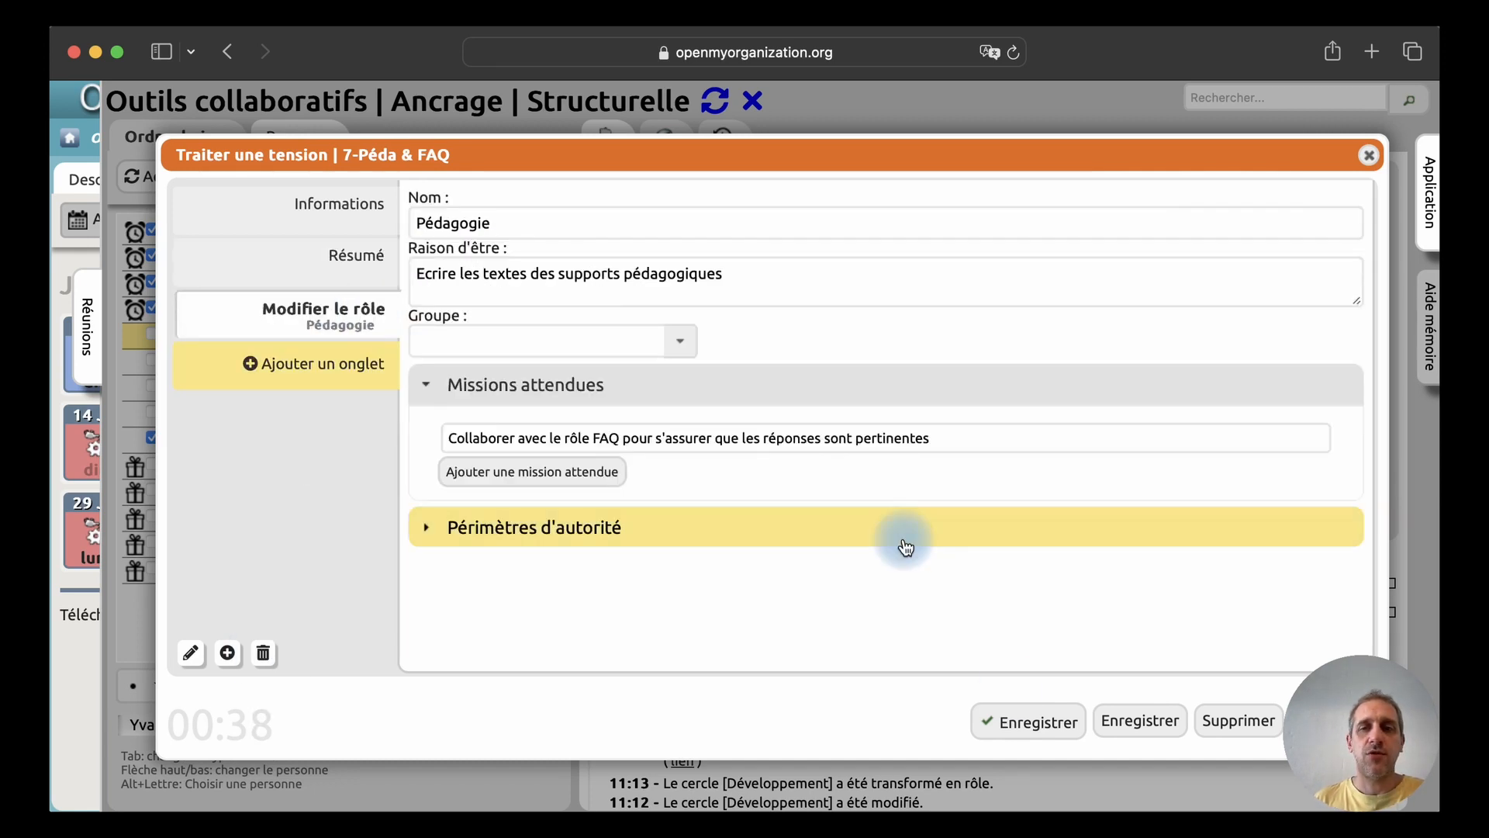
{"action": "left_click", "coordinate": [1024, 725]}
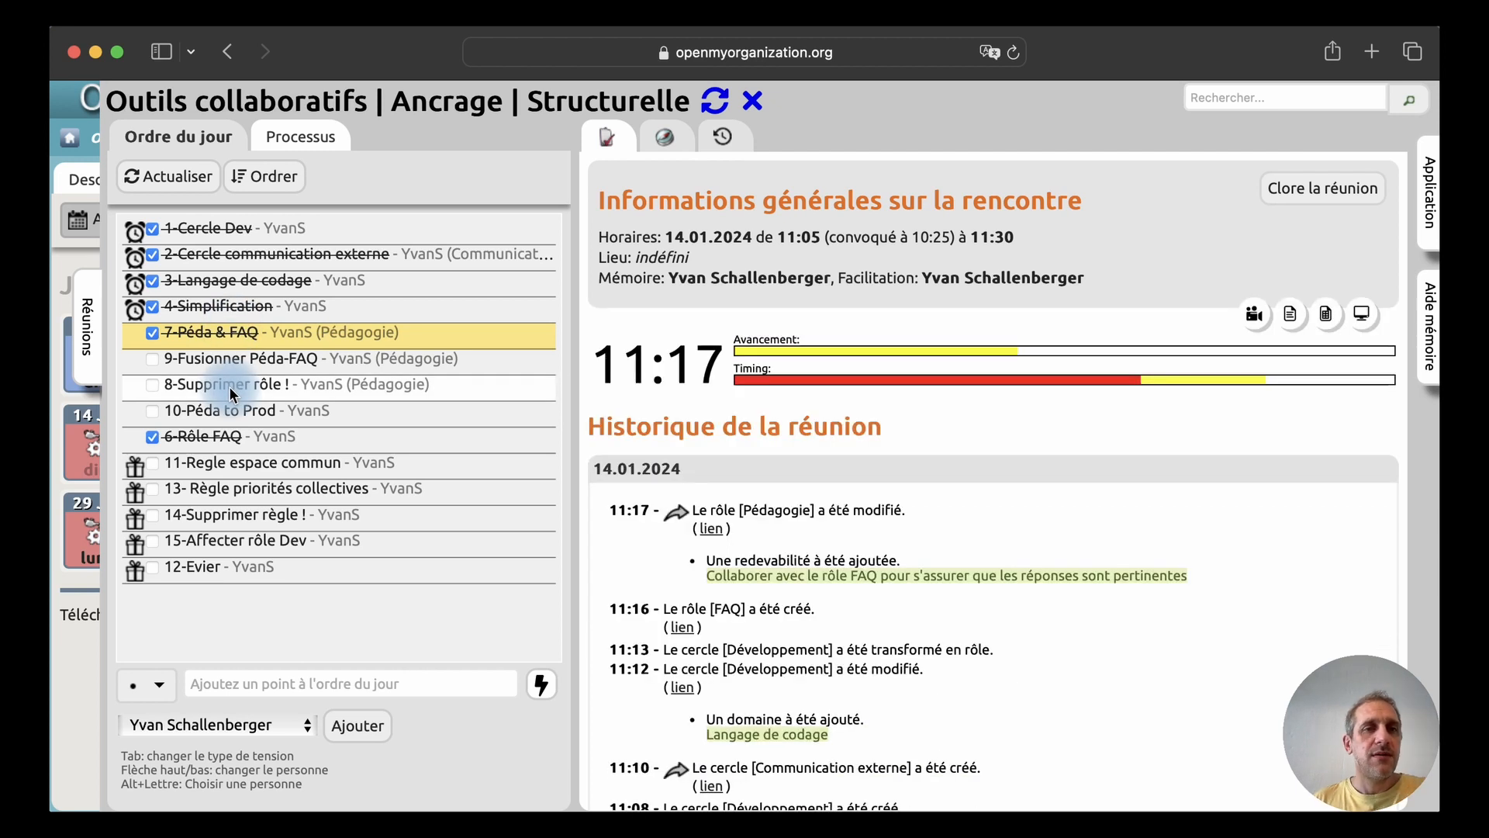
Open the agenda point 8-Supprimer rôle ! and add a role deletion targeting the FAQ role
{"action": "left_click", "coordinate": [230, 386]}
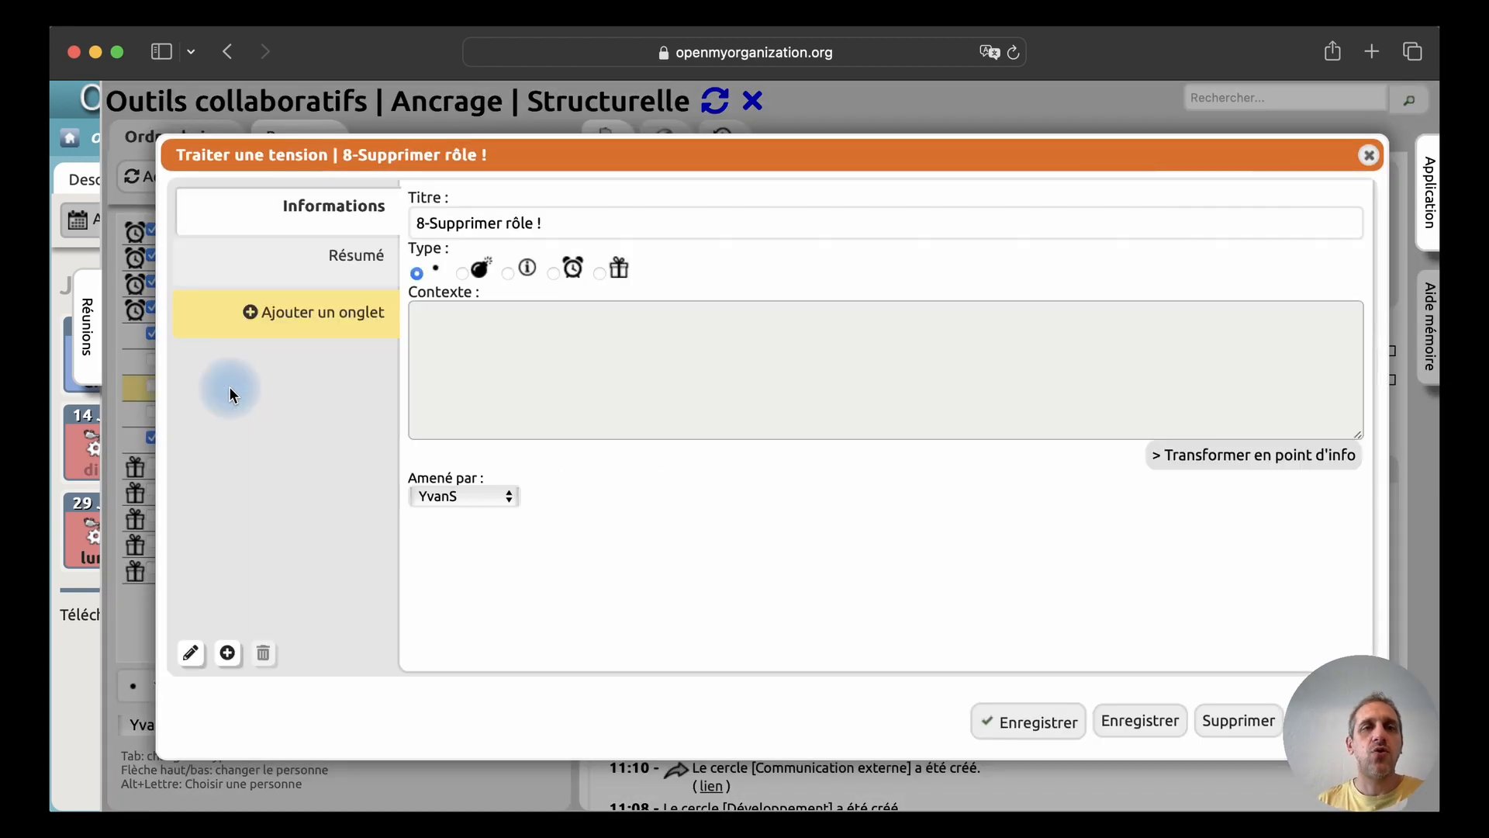
{"action": "left_click", "coordinate": [249, 314]}
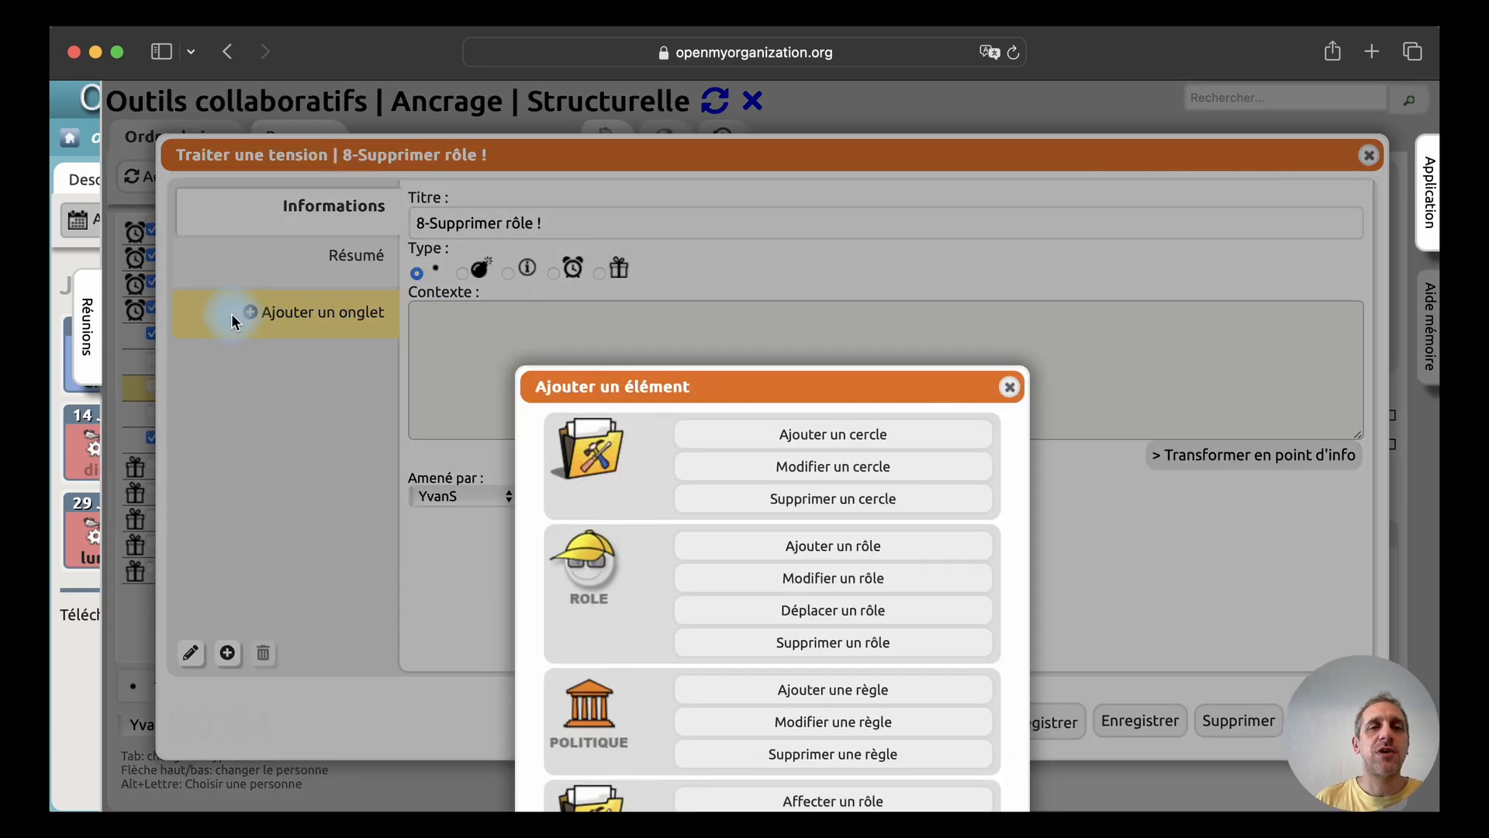
{"action": "left_click", "coordinate": [761, 642]}
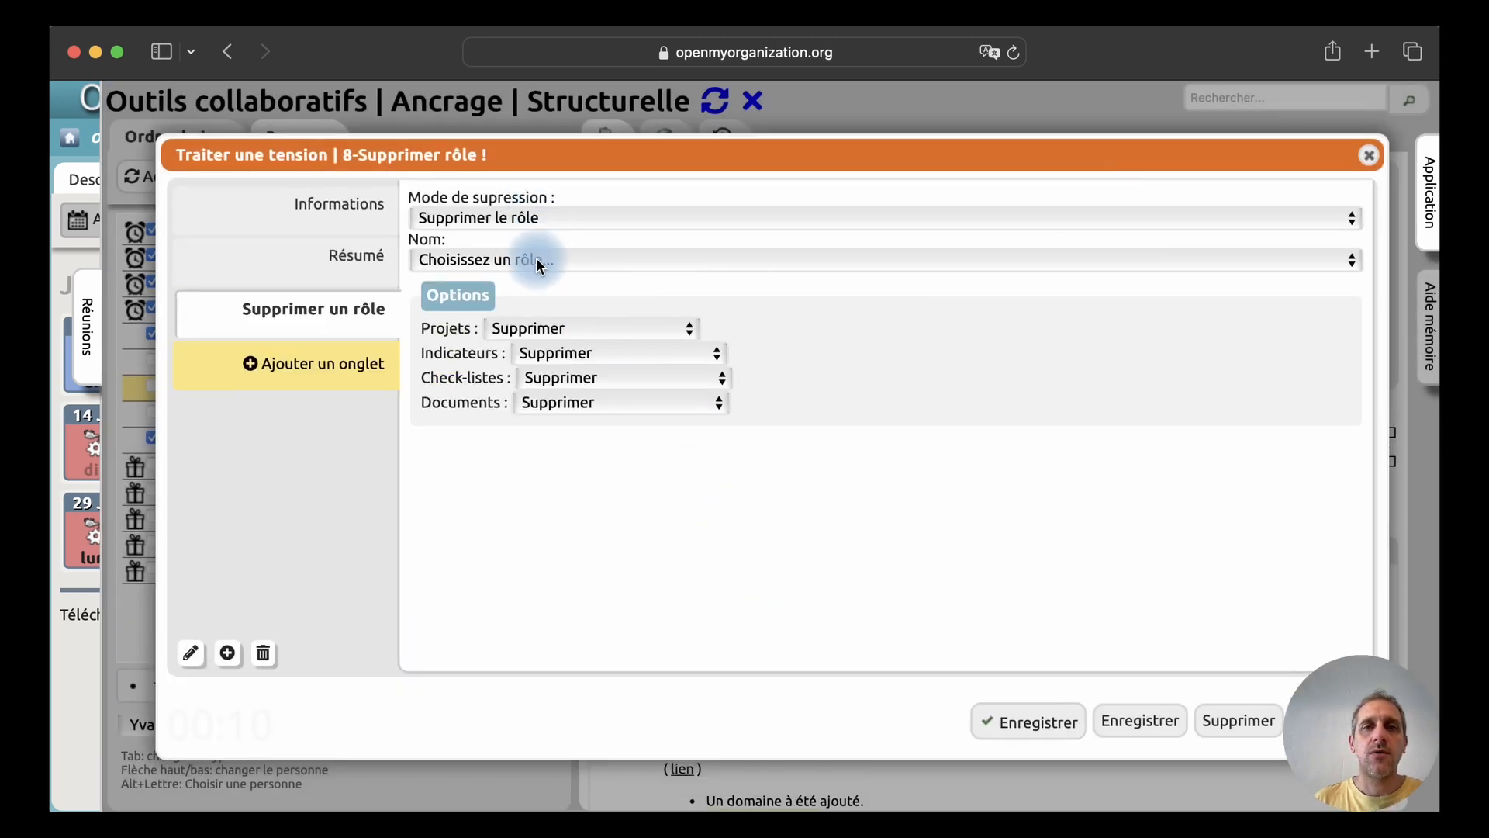
{"action": "left_click", "coordinate": [540, 261]}
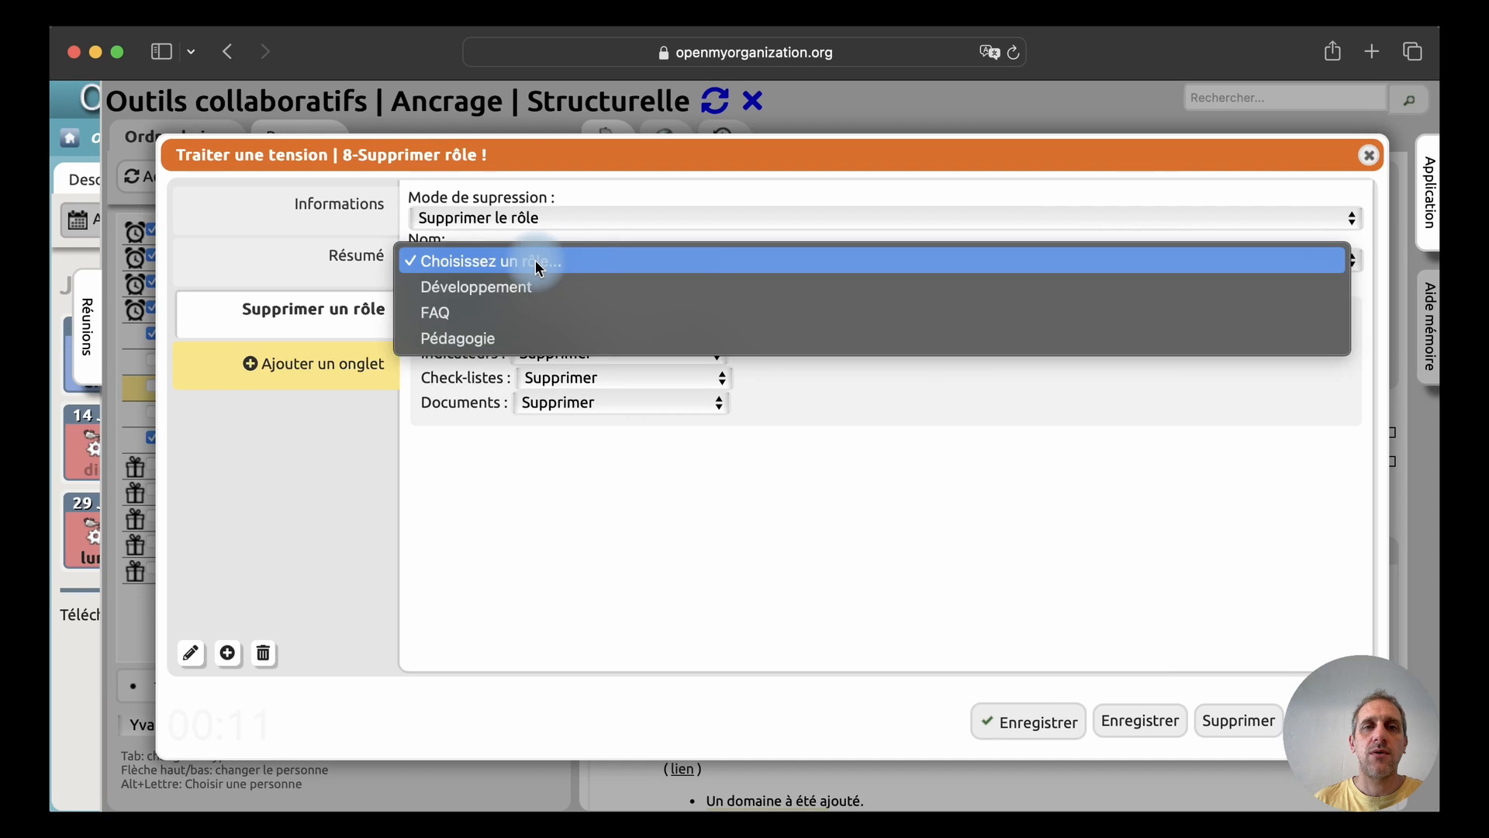
{"action": "left_click", "coordinate": [506, 316]}
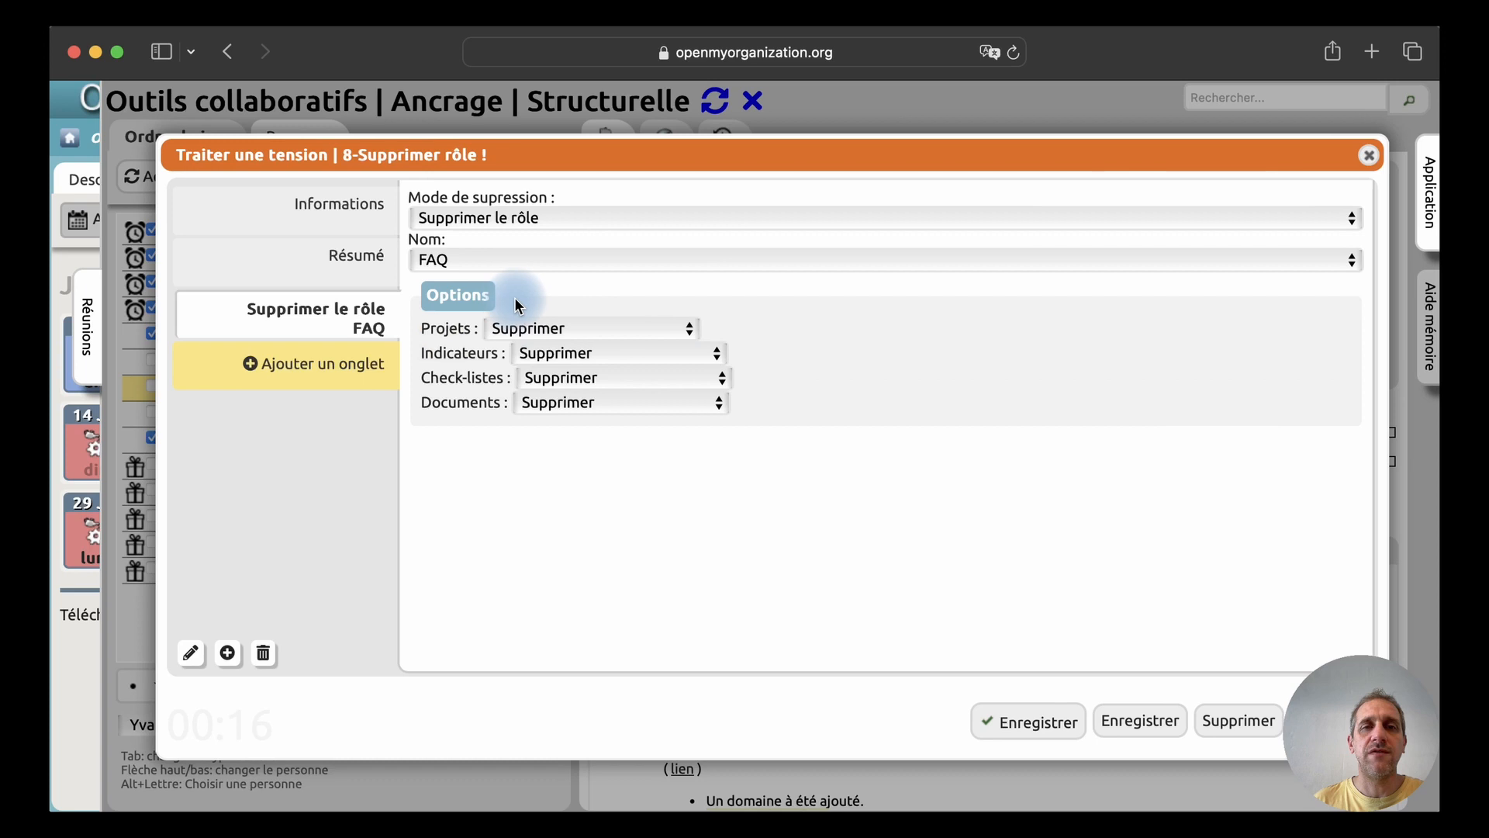
Keep the Projets and Indicateurs options on Supprimer, and delete the whole 8-Supprimer rôle ! tension from the agenda
{"action": "left_click", "coordinate": [564, 332]}
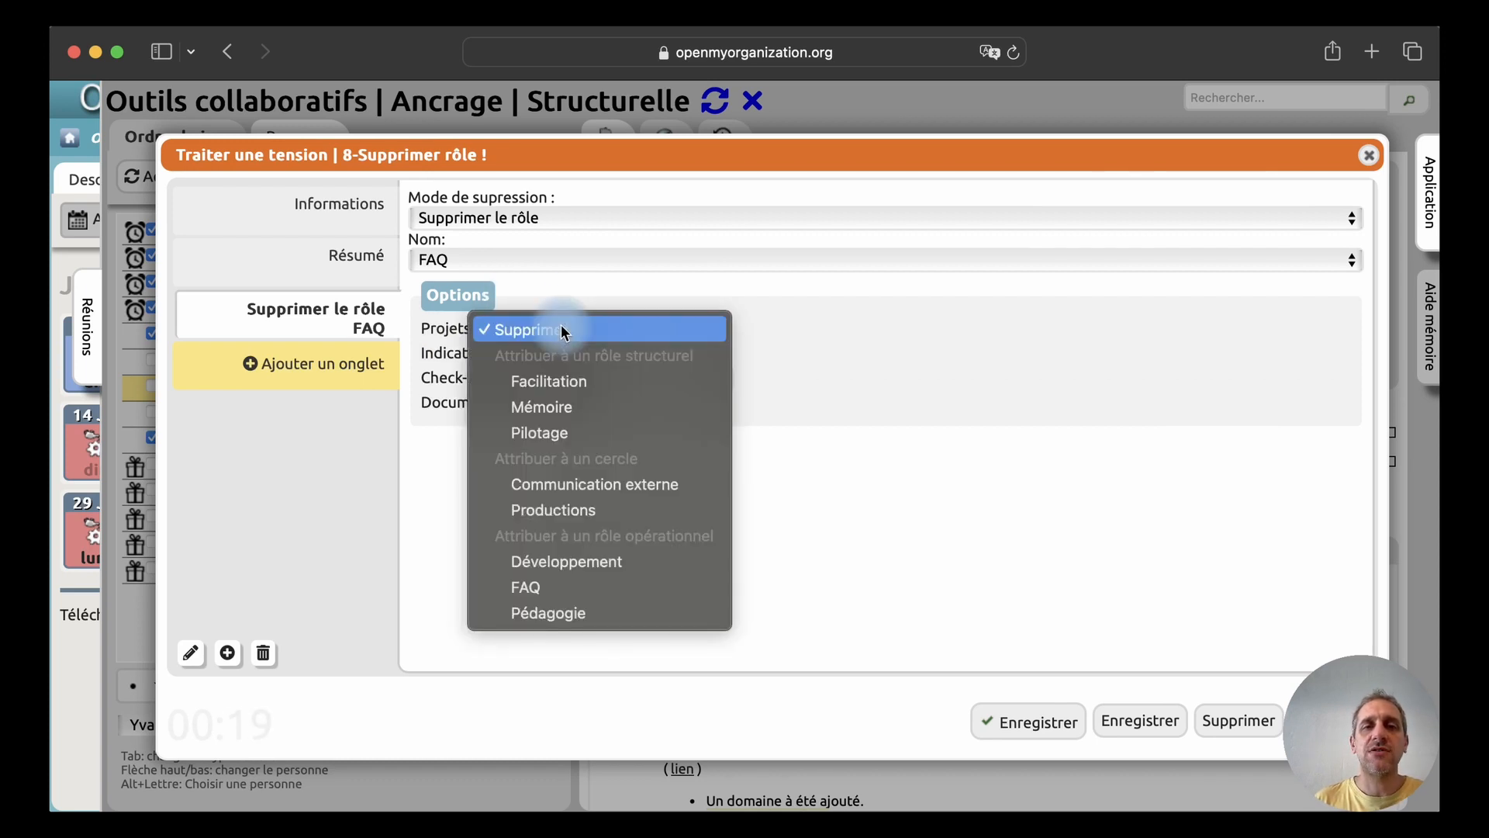
{"action": "left_click", "coordinate": [620, 334]}
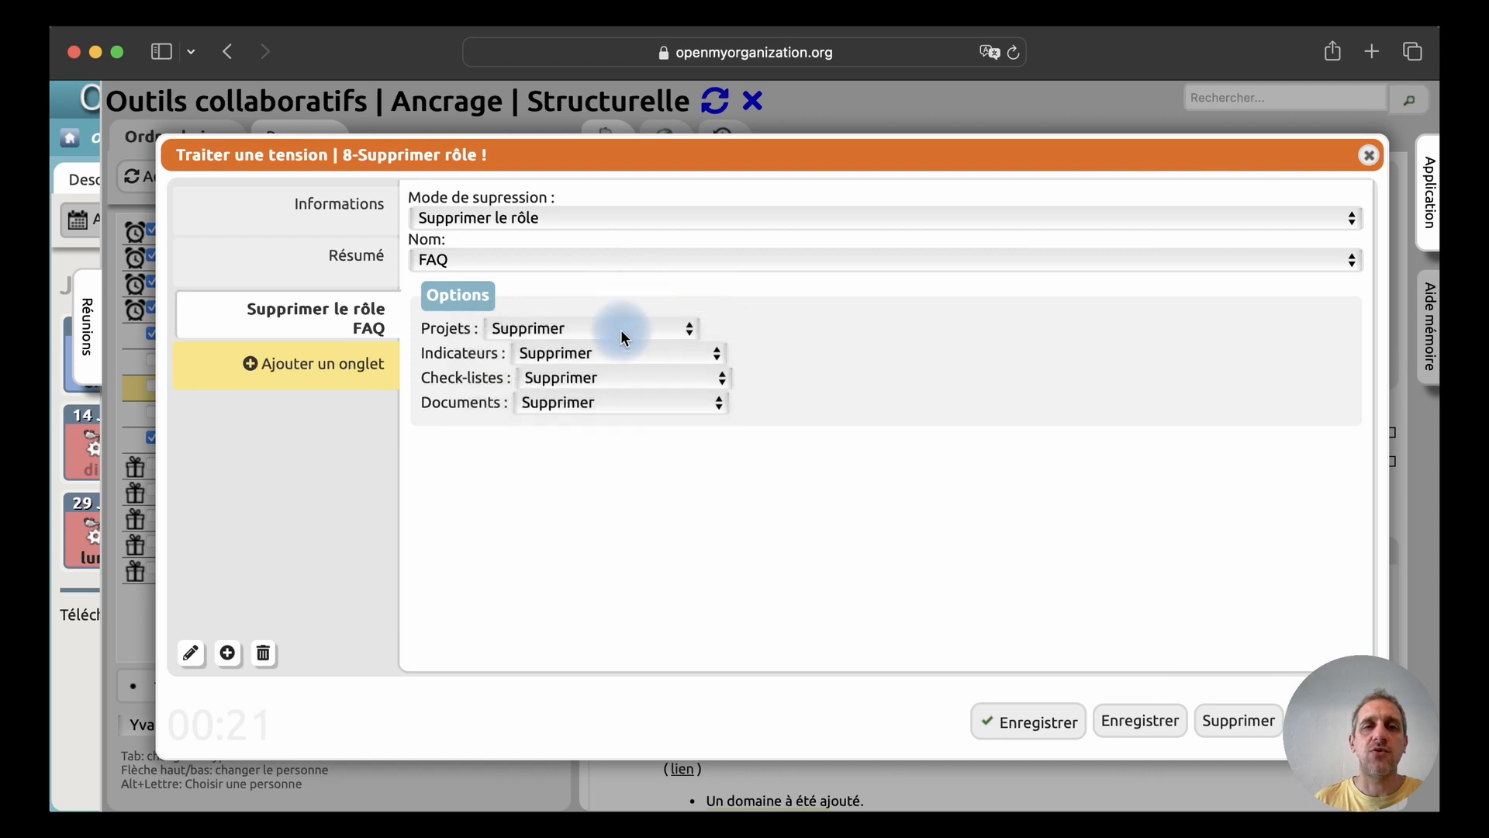
{"action": "left_click", "coordinate": [589, 353]}
{"action": "left_click", "coordinate": [741, 351]}
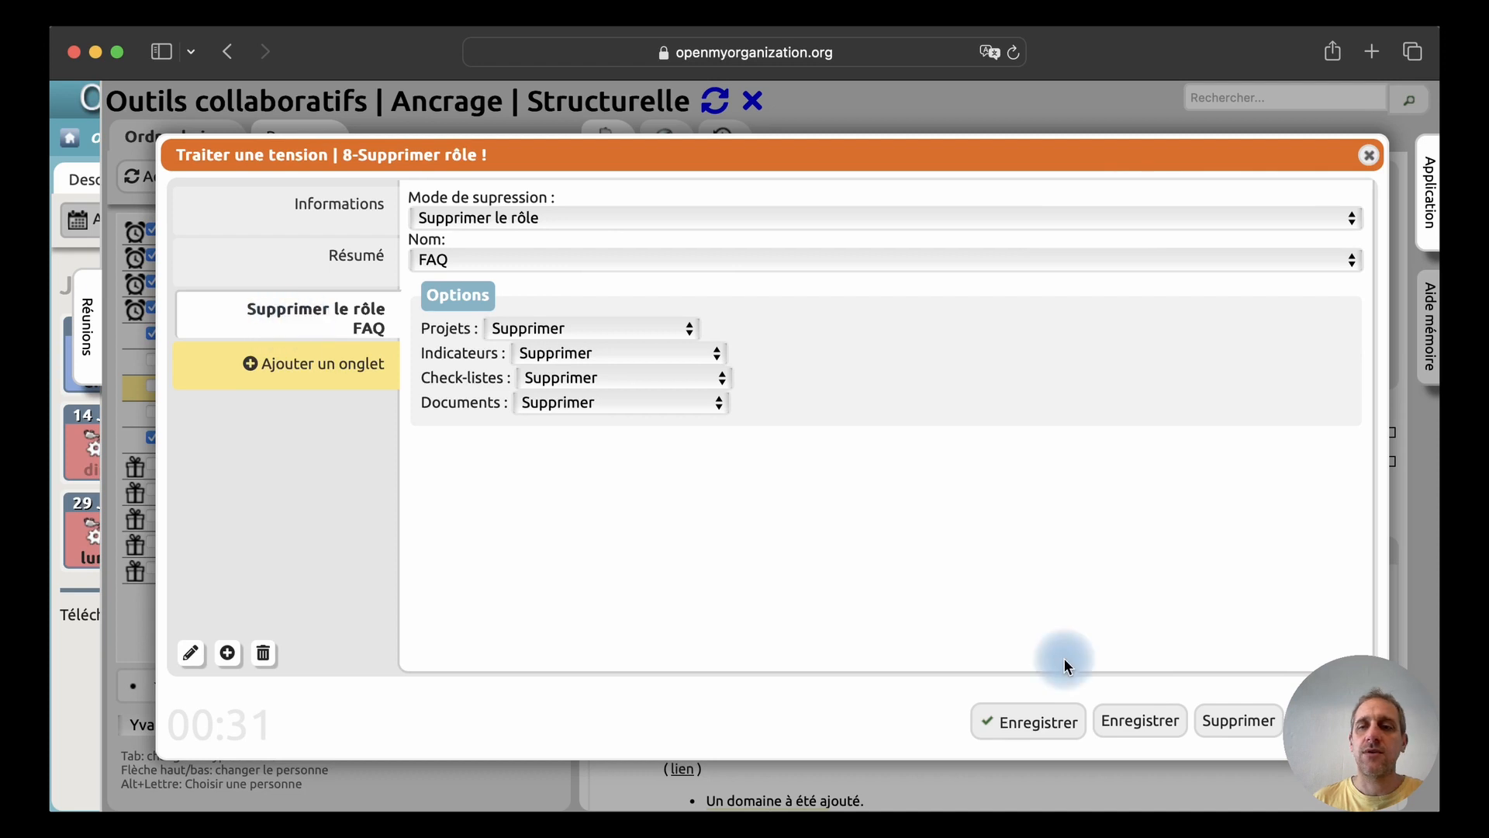
{"action": "left_click", "coordinate": [1223, 724]}
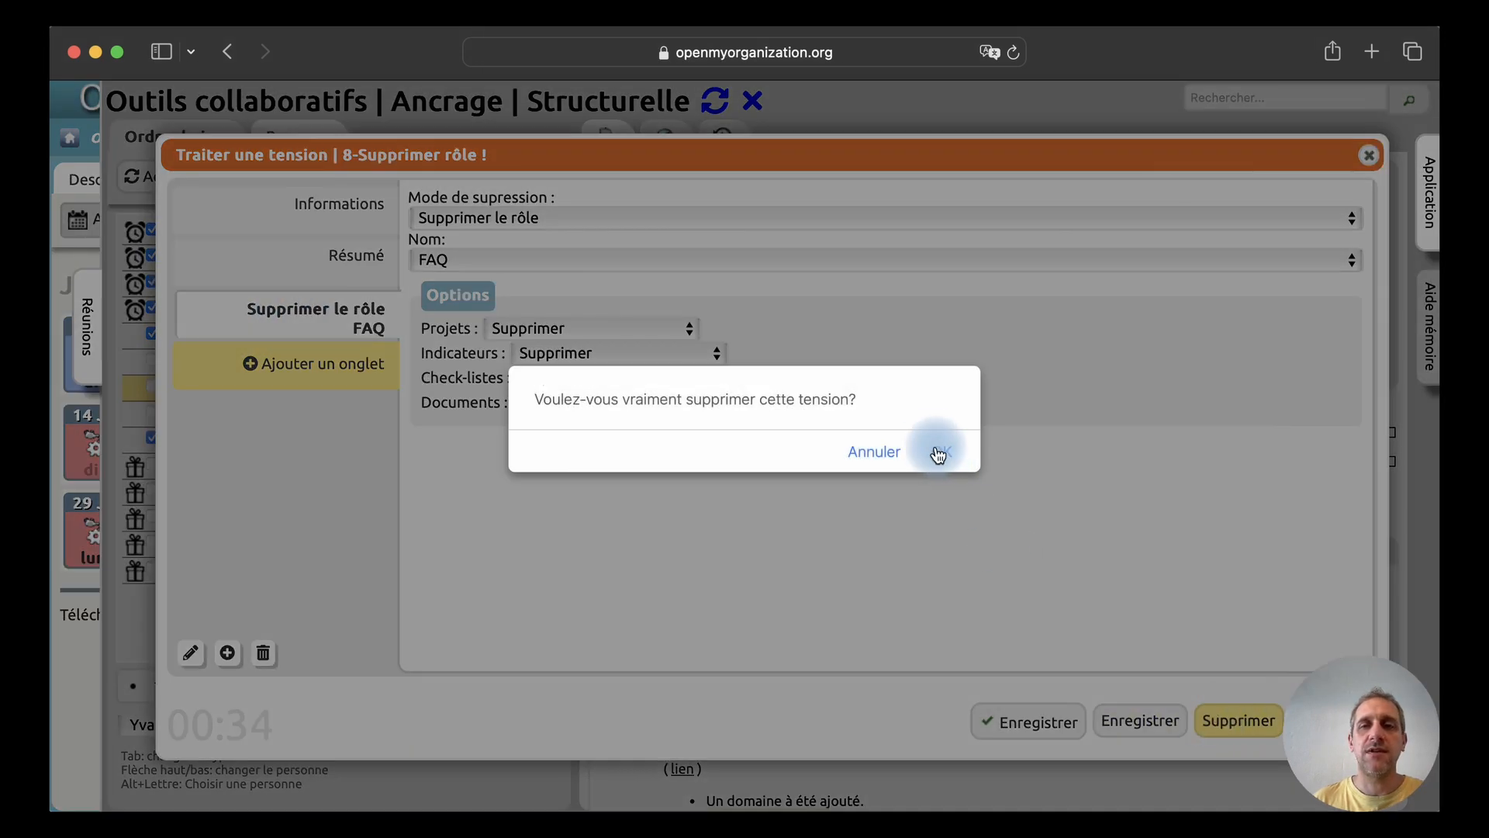
{"action": "left_click", "coordinate": [939, 452]}
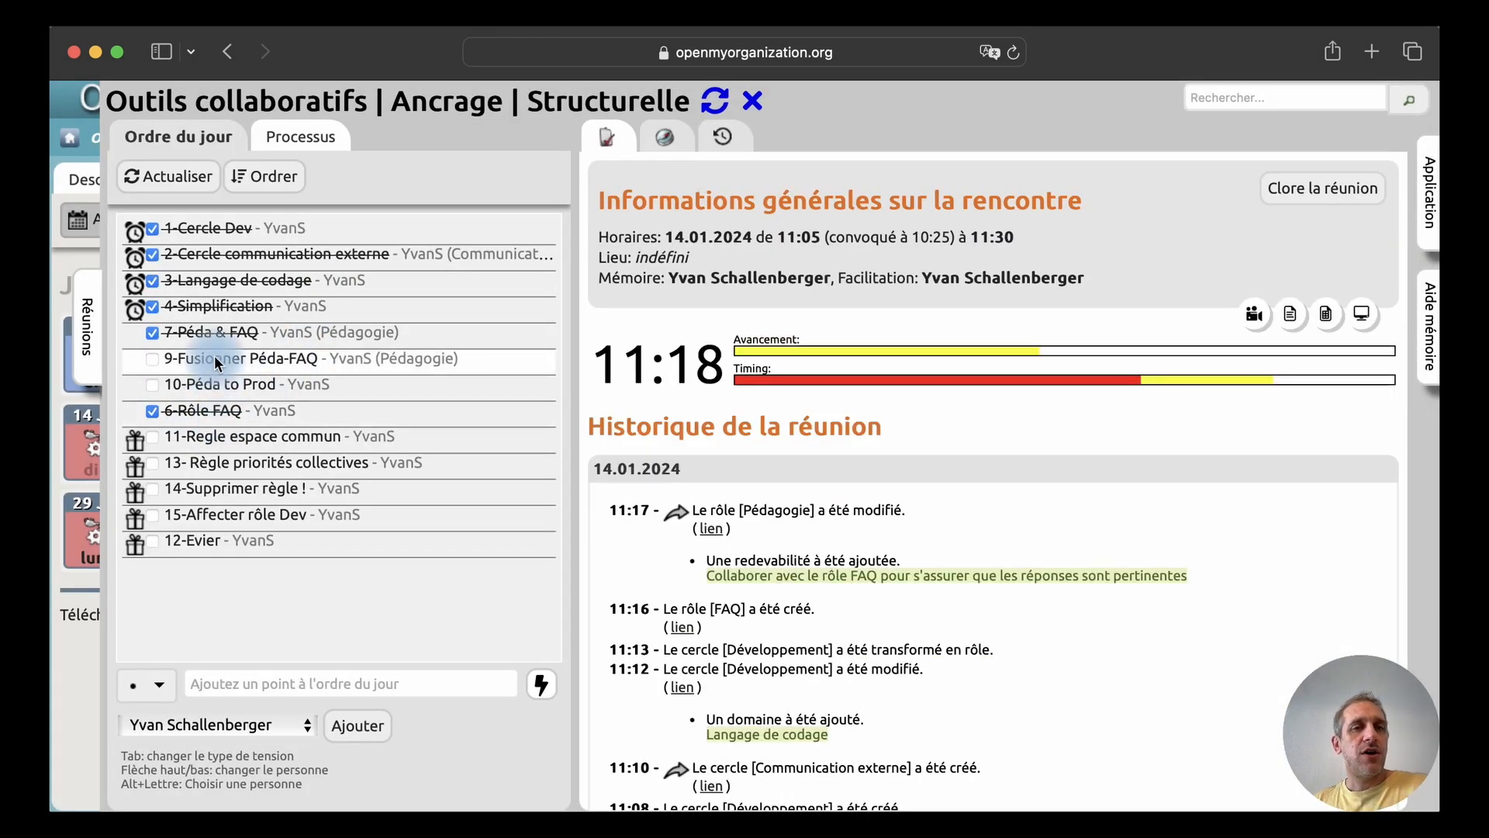
Open the agenda point 9-Fusionner Péda-FAQ and transform its context into an info point
{"action": "left_click", "coordinate": [214, 357]}
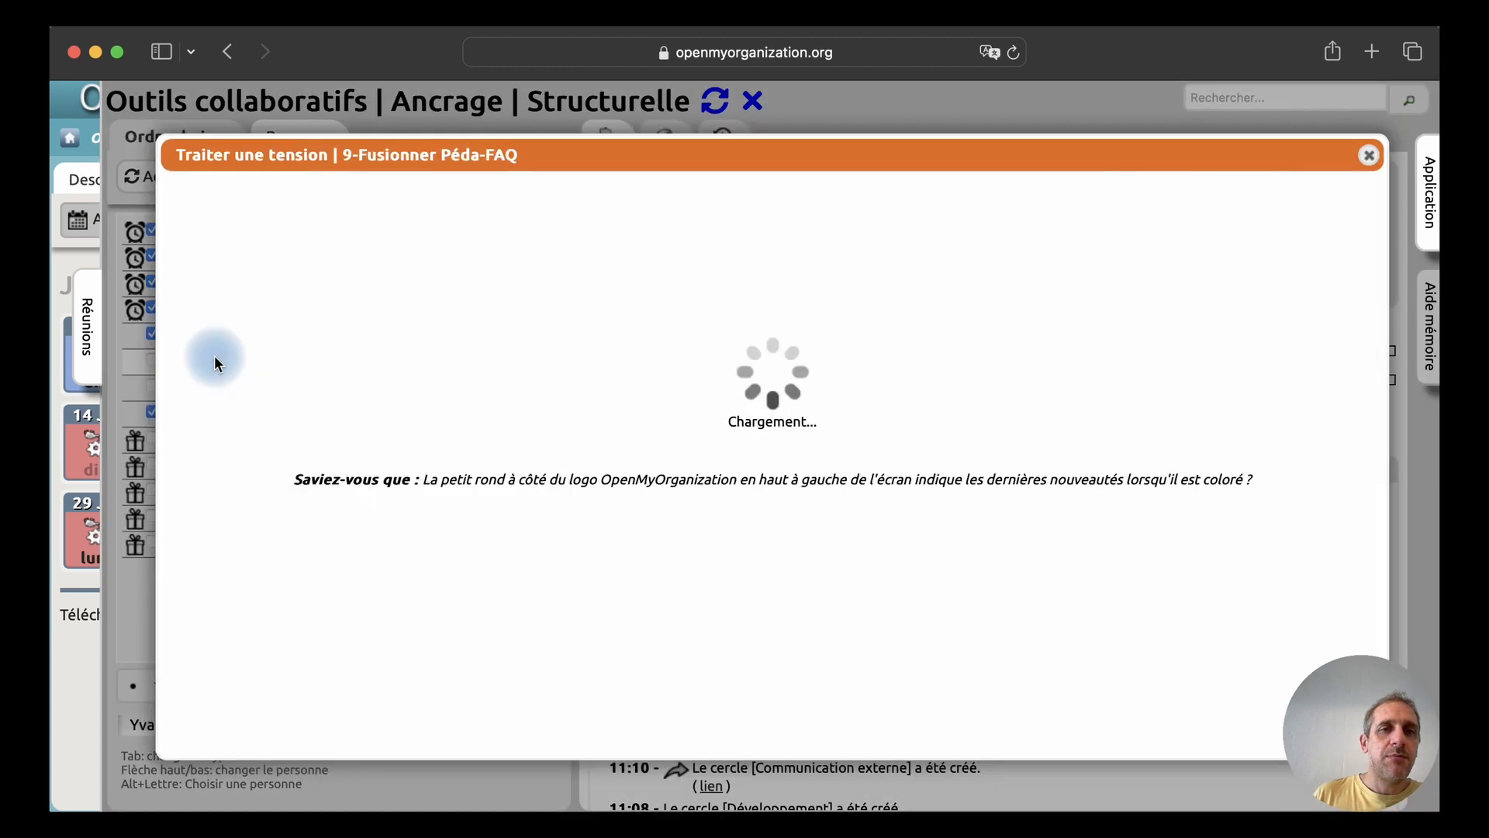
{"action": "left_click", "coordinate": [1243, 454]}
{"action": "left_click", "coordinate": [603, 280]}
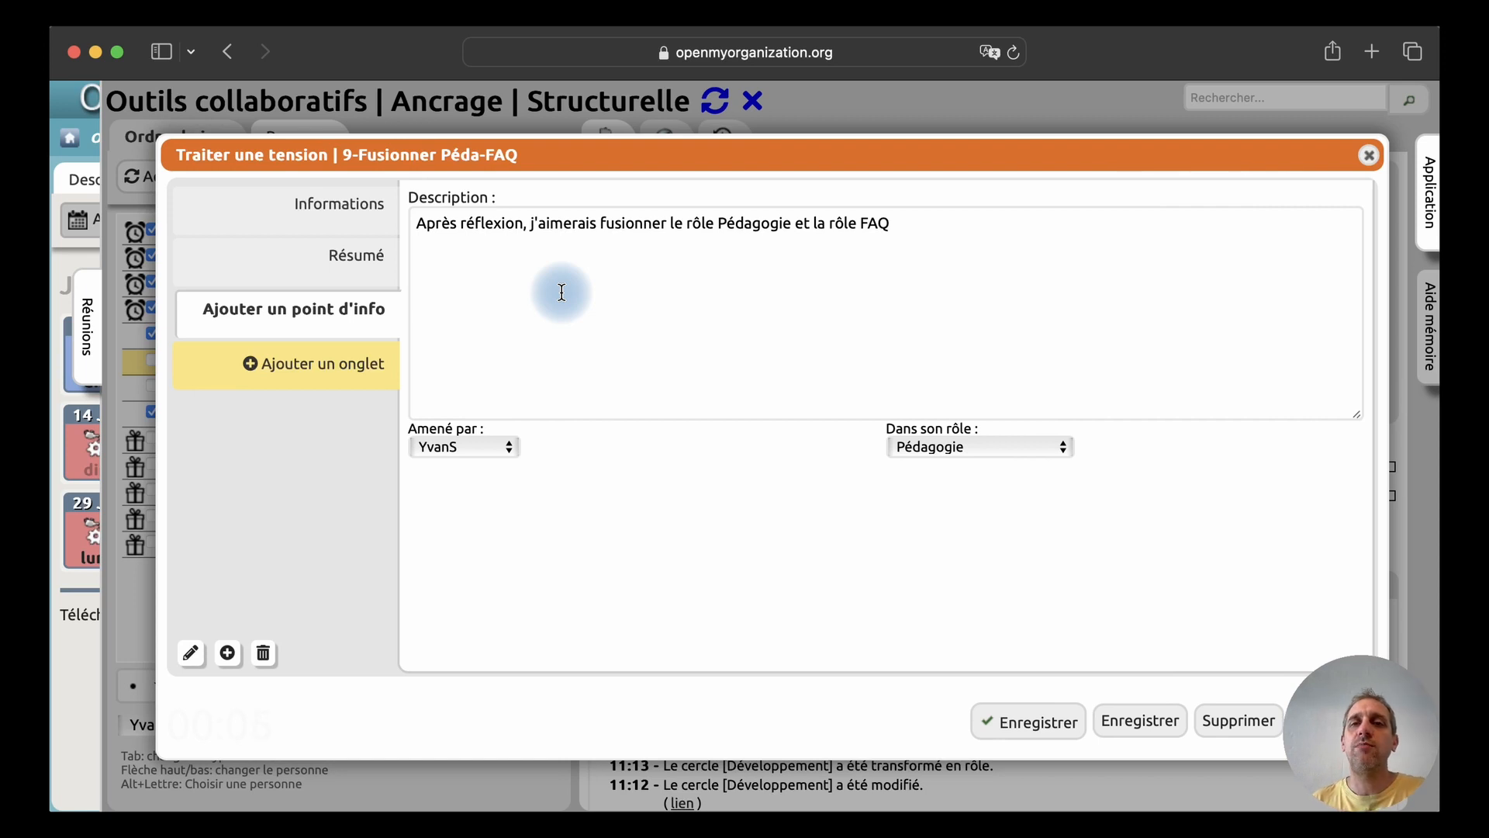
Add a role deletion in mode Fusioner le rôle avec un autre rôle, merging Pédagogie with FAQ, and save the tension as processed
{"action": "left_click", "coordinate": [256, 371]}
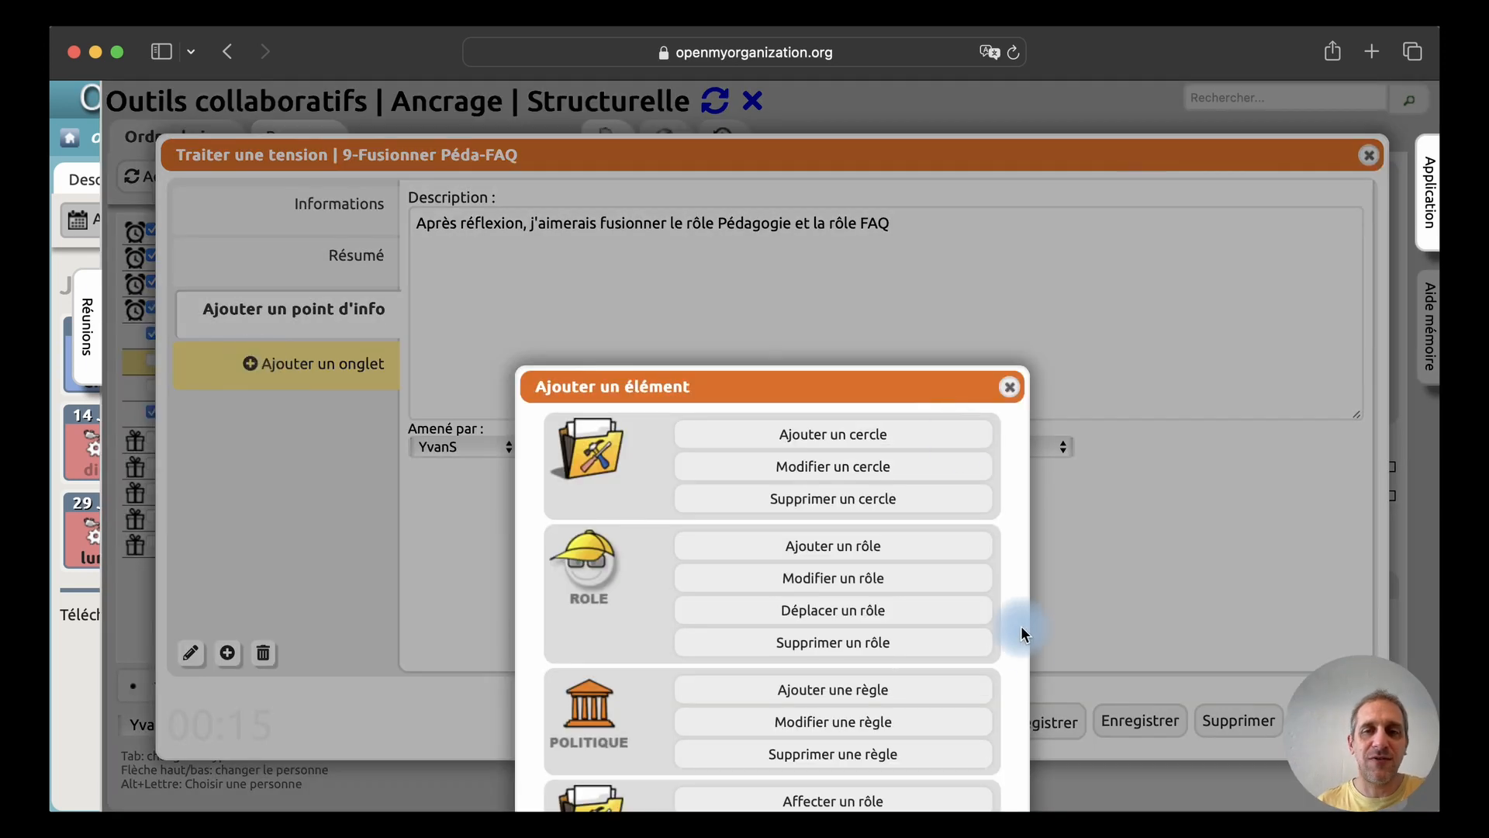
{"action": "left_click", "coordinate": [869, 648]}
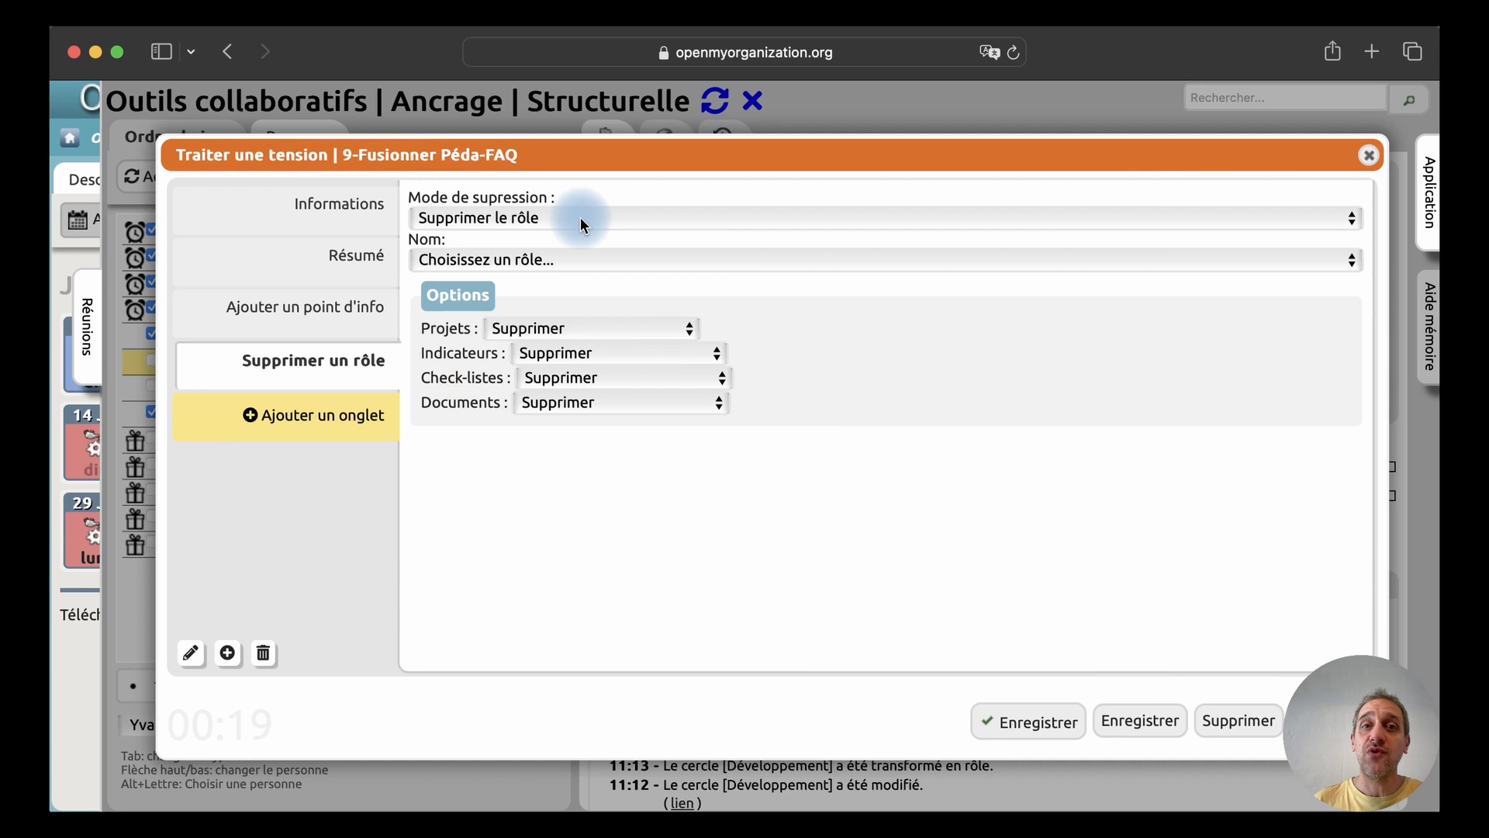
{"action": "left_click", "coordinate": [580, 220]}
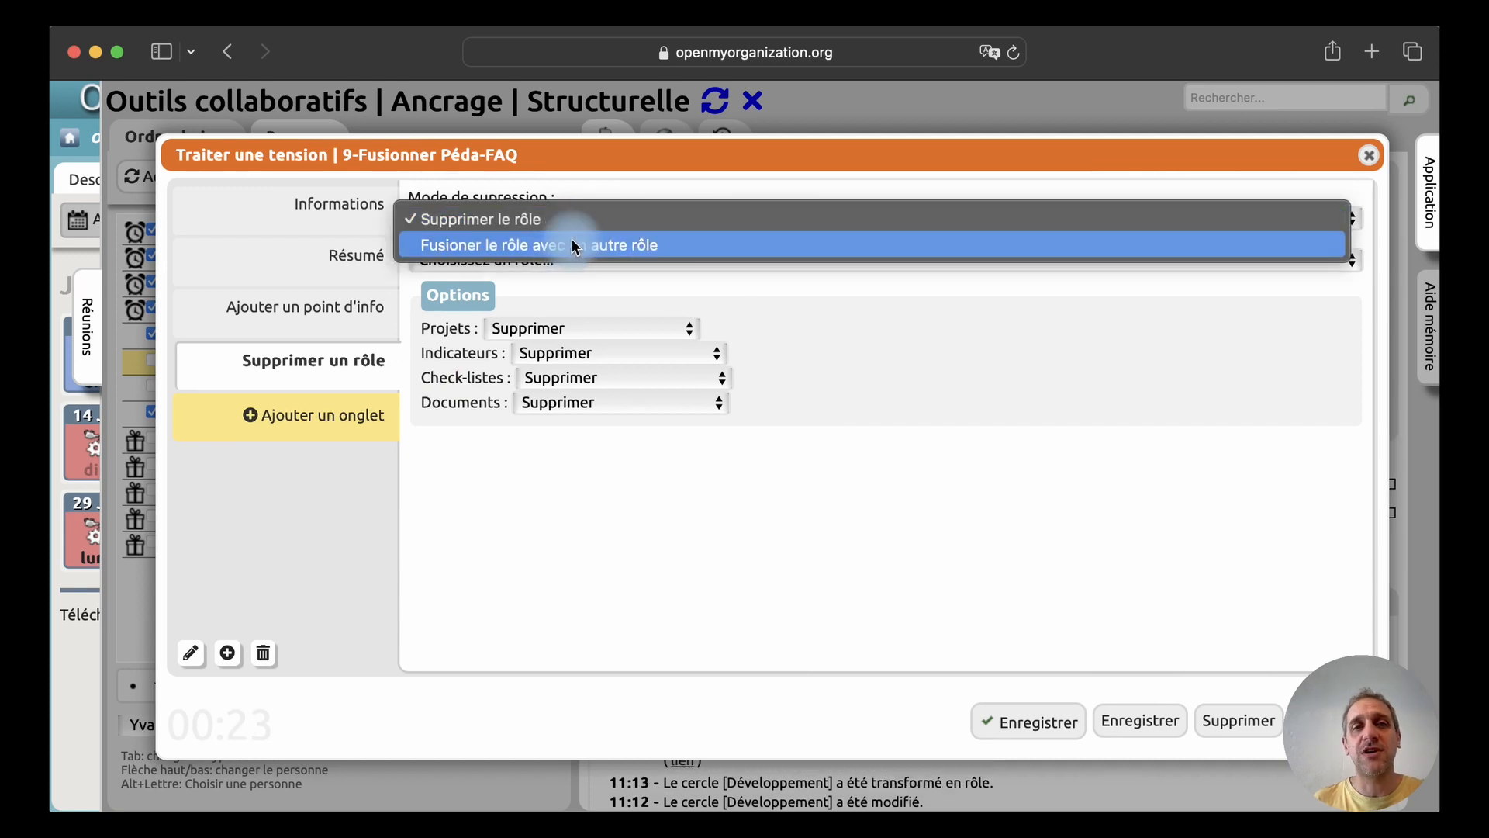
{"action": "left_click", "coordinate": [571, 242]}
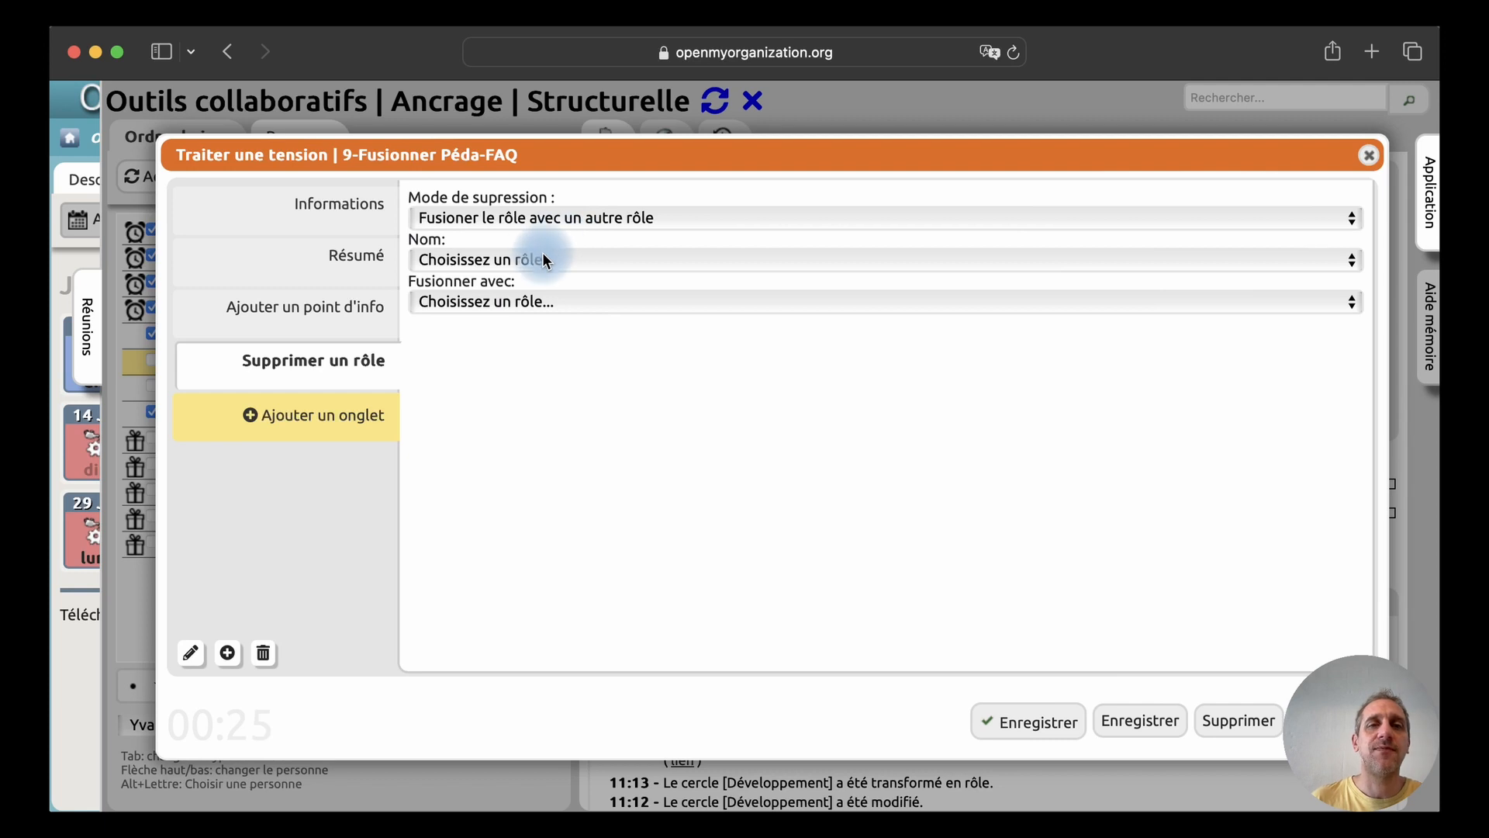
{"action": "left_click", "coordinate": [540, 250]}
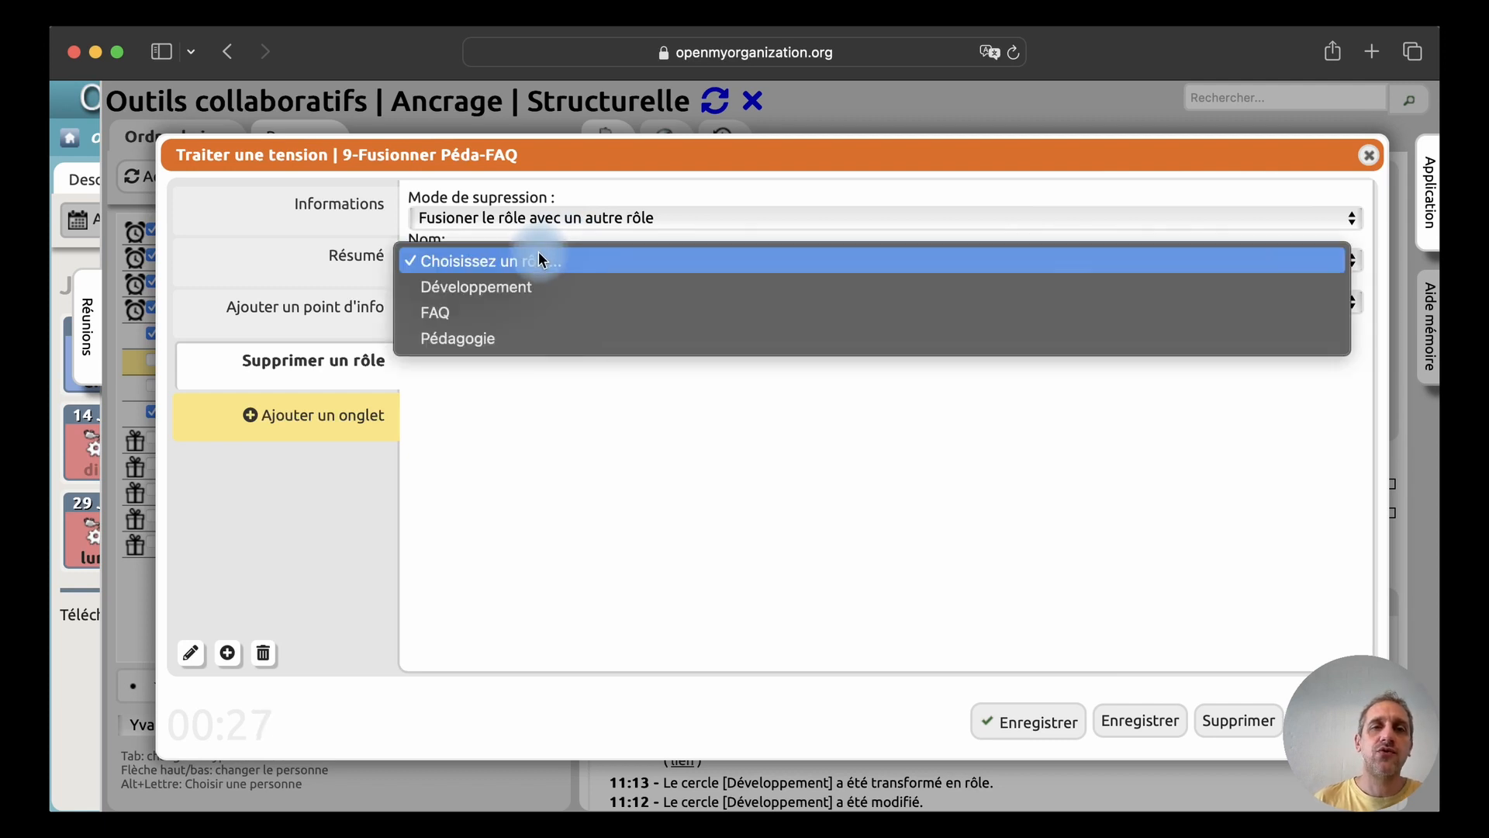
{"action": "left_click", "coordinate": [523, 339]}
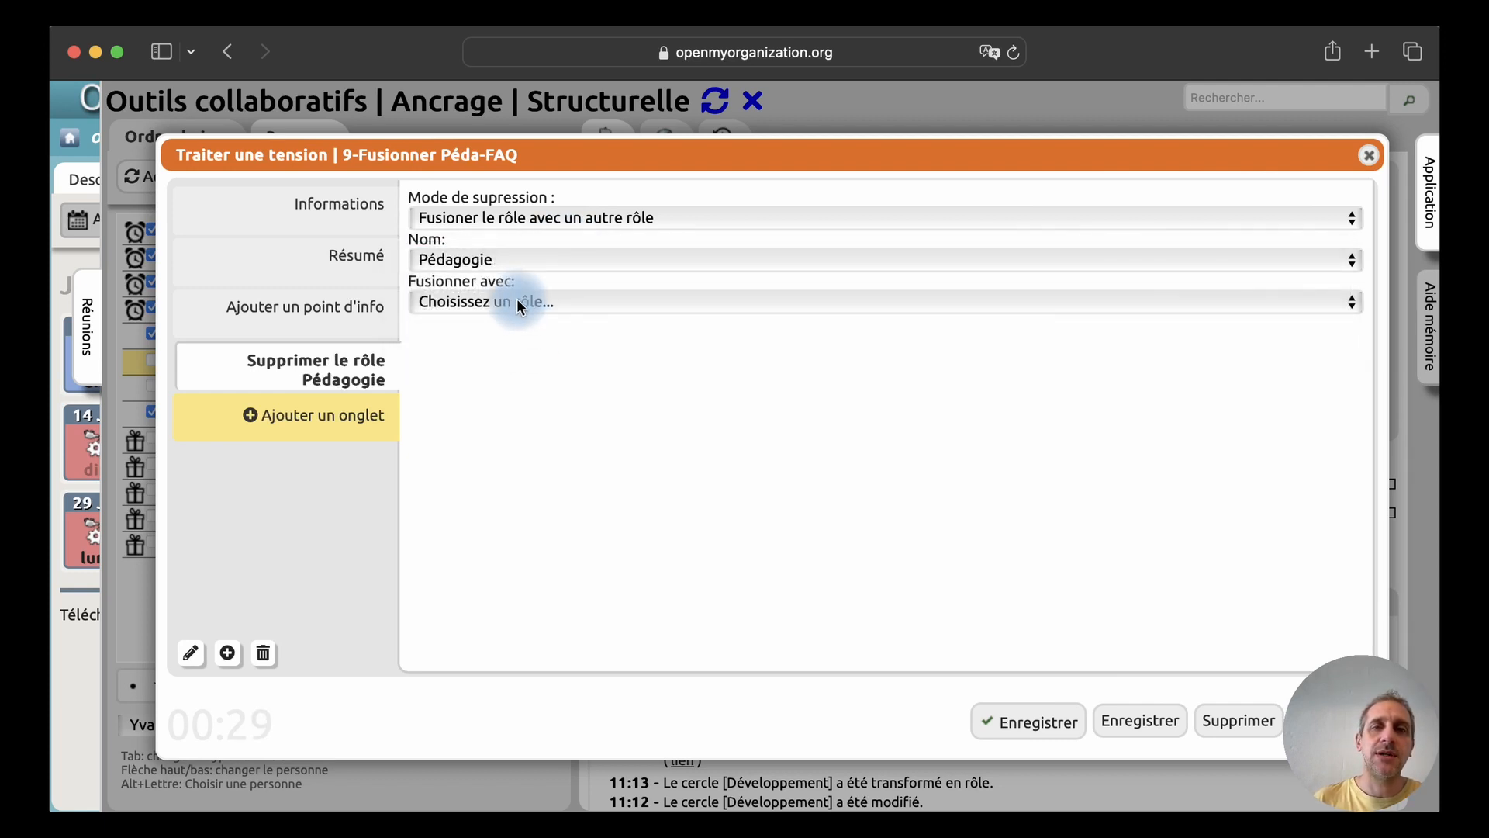
{"action": "left_click", "coordinate": [517, 299]}
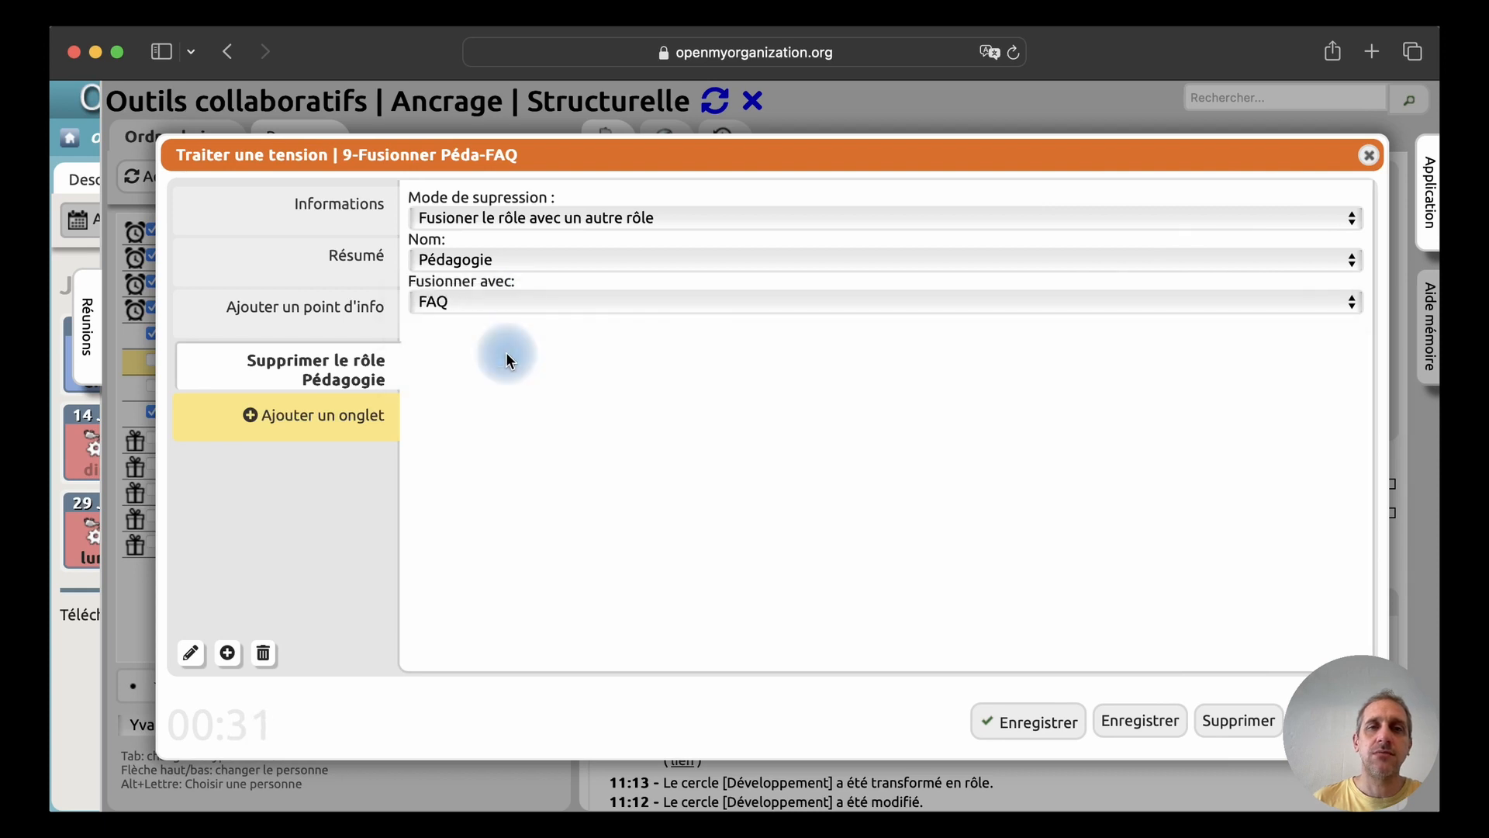
{"action": "left_click", "coordinate": [1030, 726]}
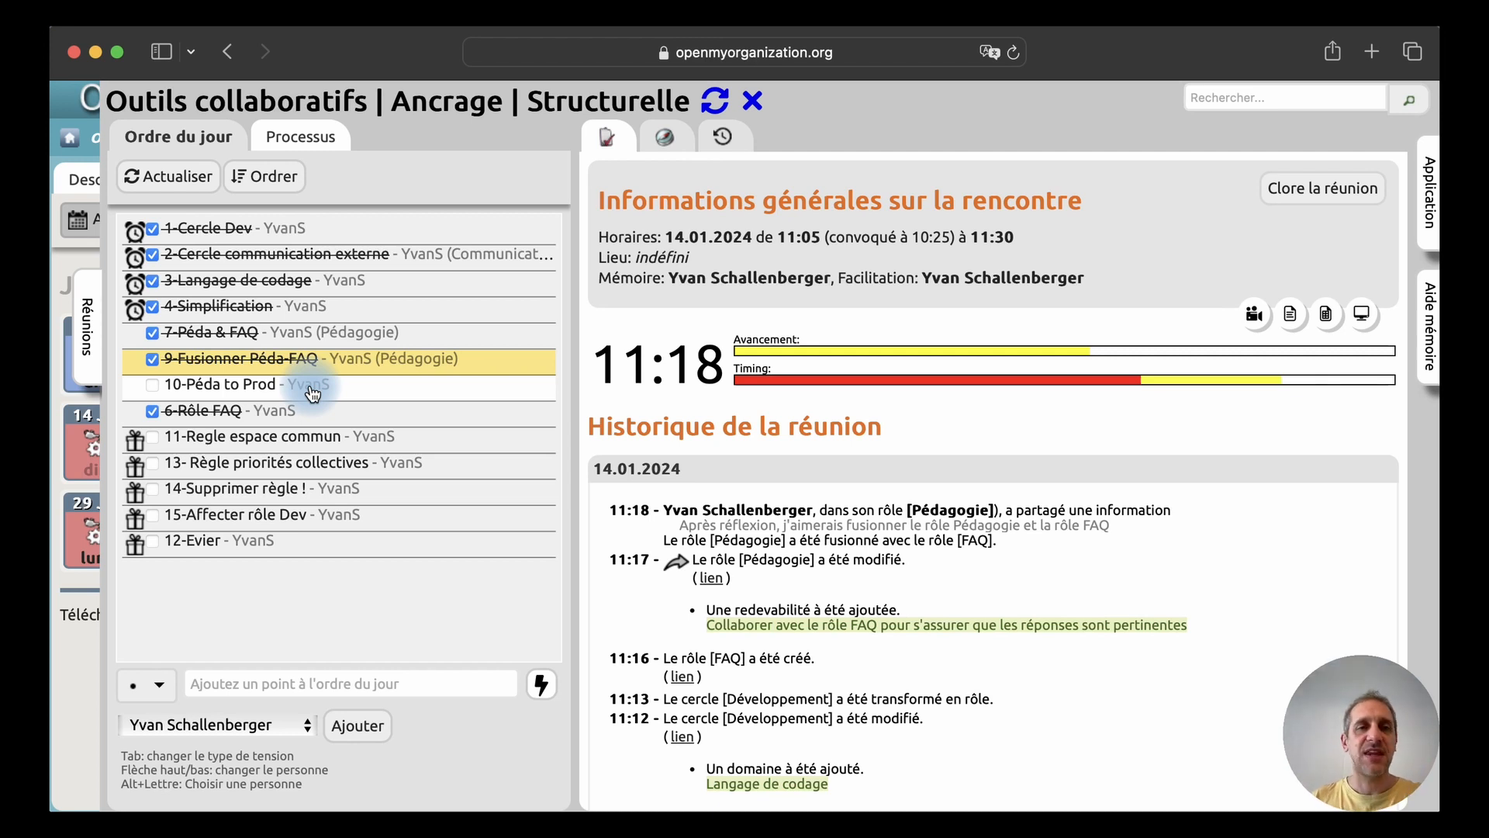
Open the agenda point 10-Péda to Prod and transform its context into an info point
{"action": "left_click", "coordinate": [228, 383]}
{"action": "left_click", "coordinate": [1239, 464]}
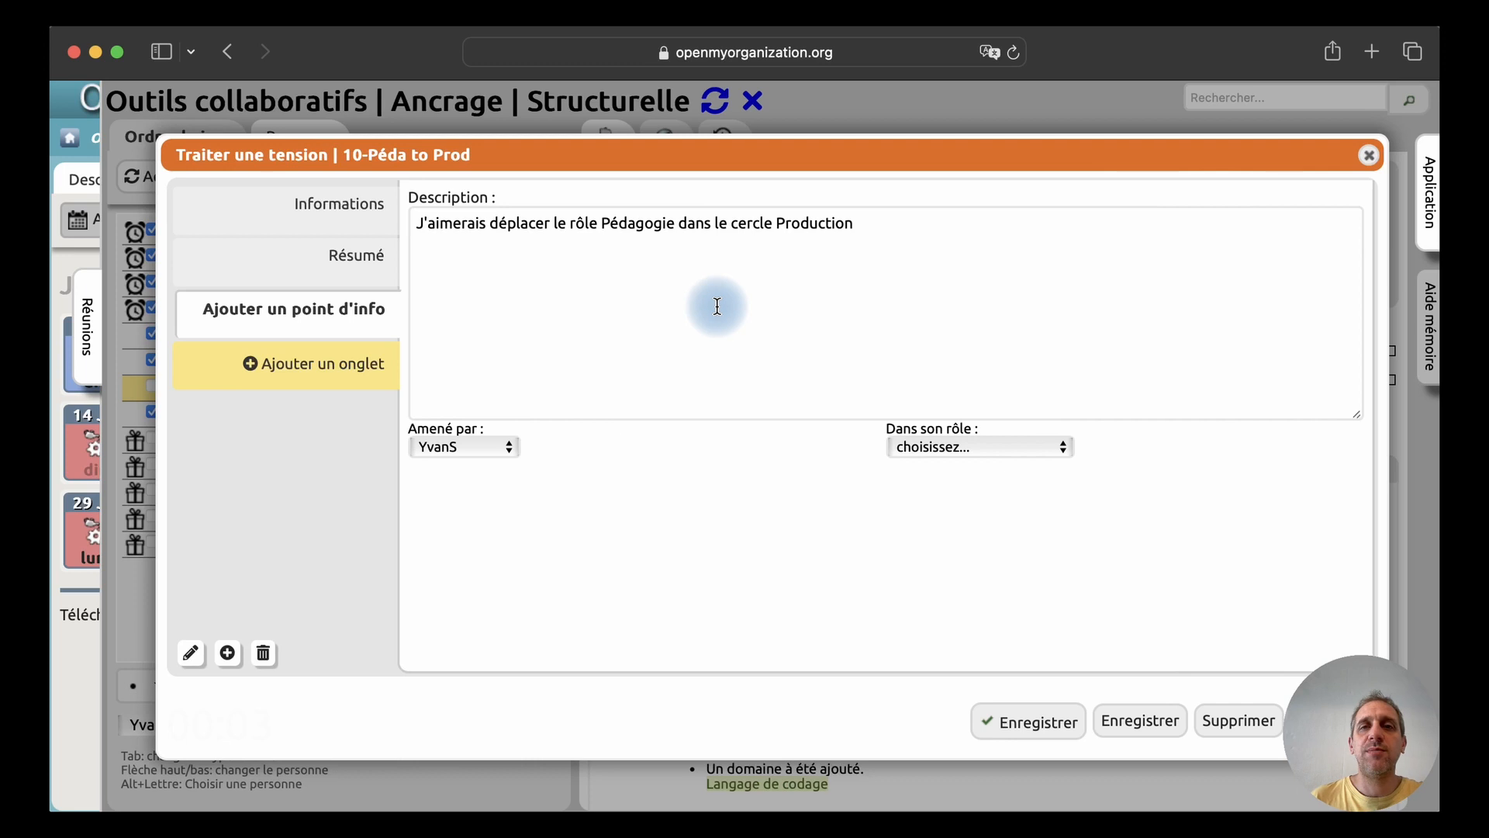
Add a role move to the tension, moving the FAQ role from Ce cercle to the Productions circle
{"action": "left_click", "coordinate": [253, 367]}
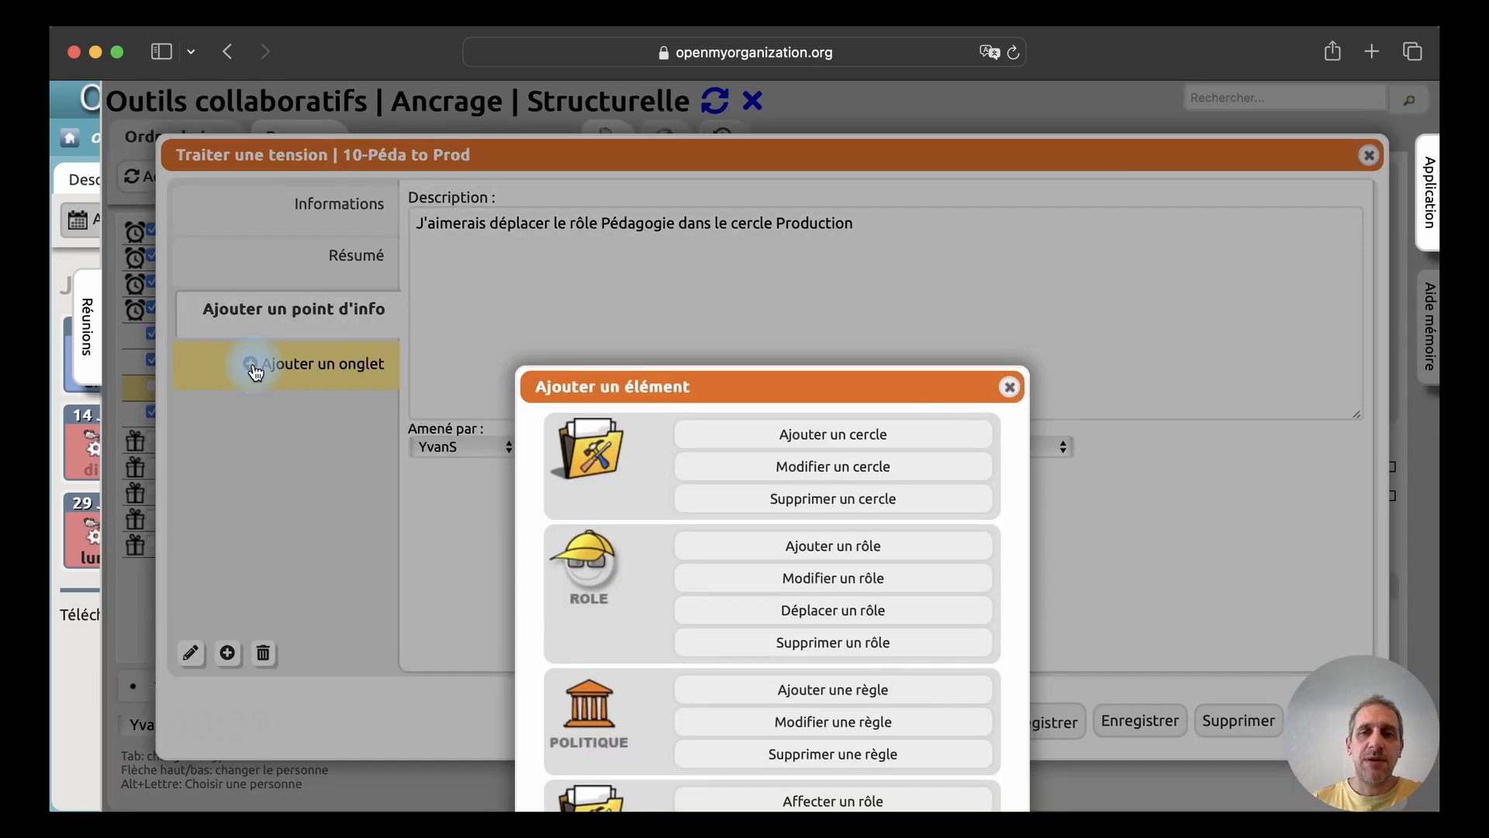
{"action": "left_click", "coordinate": [814, 612]}
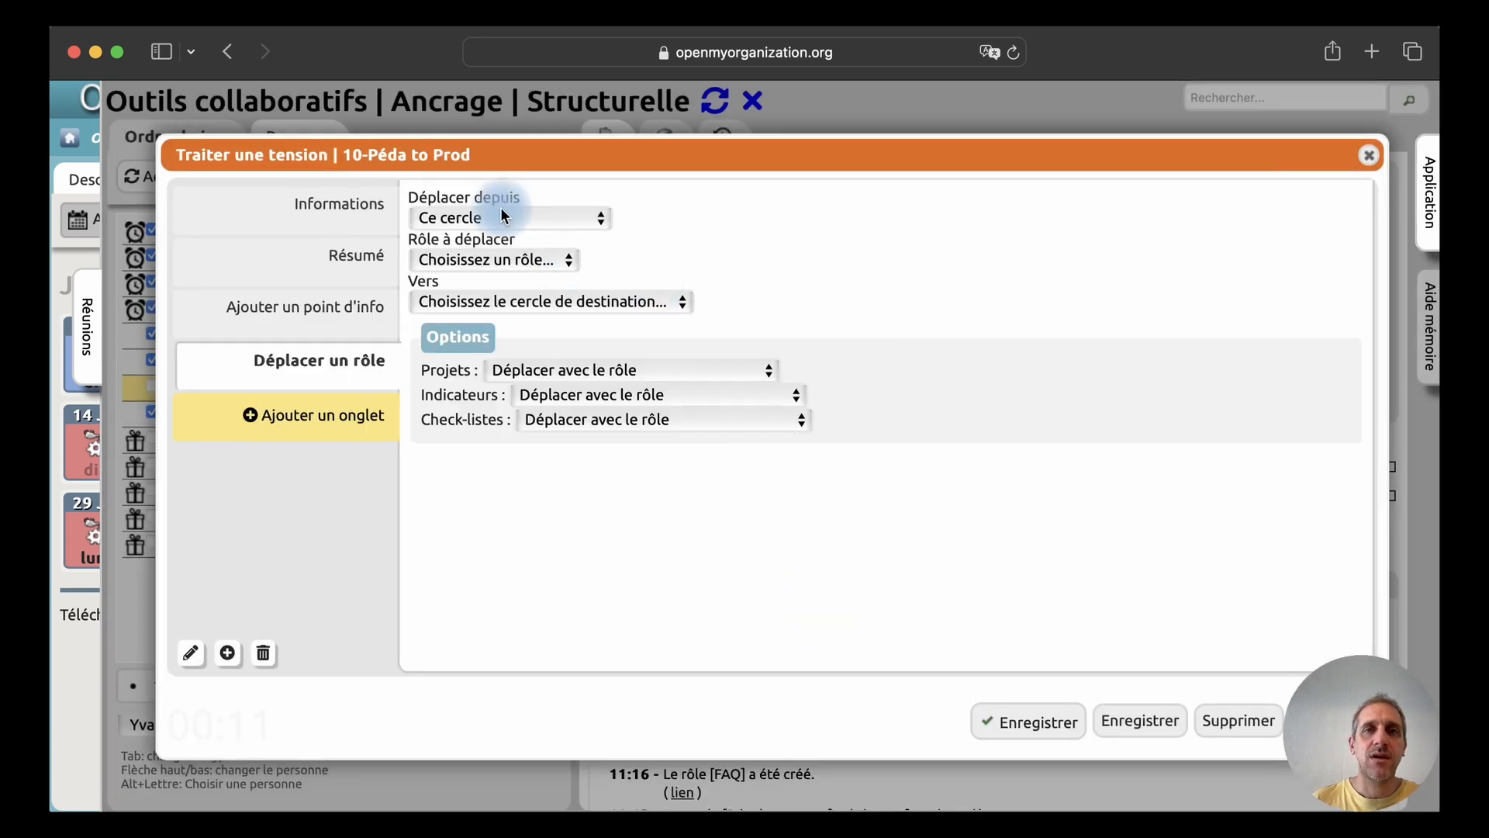
{"action": "left_click", "coordinate": [505, 220]}
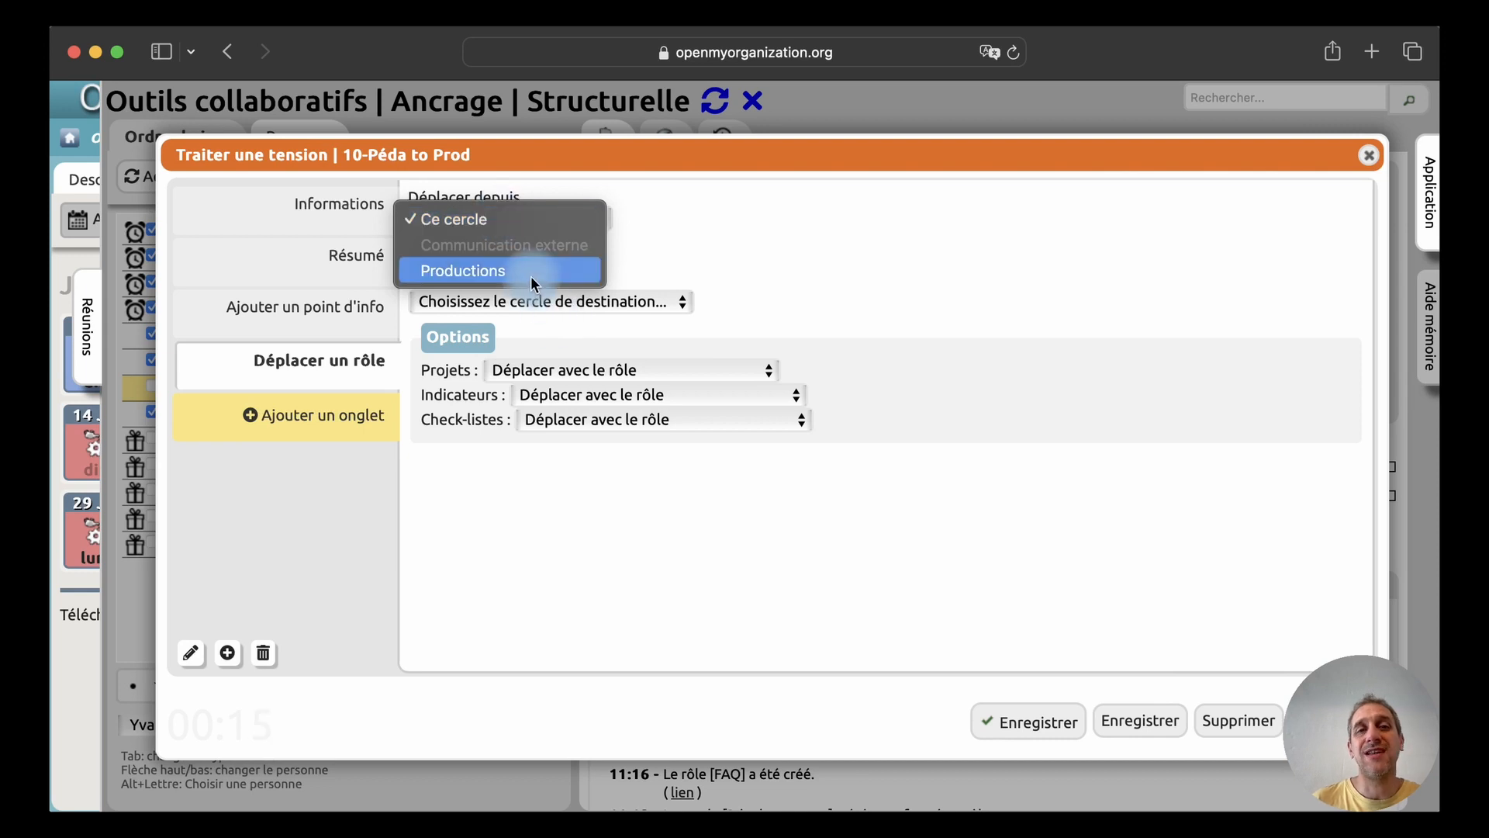
{"action": "left_click", "coordinate": [531, 222]}
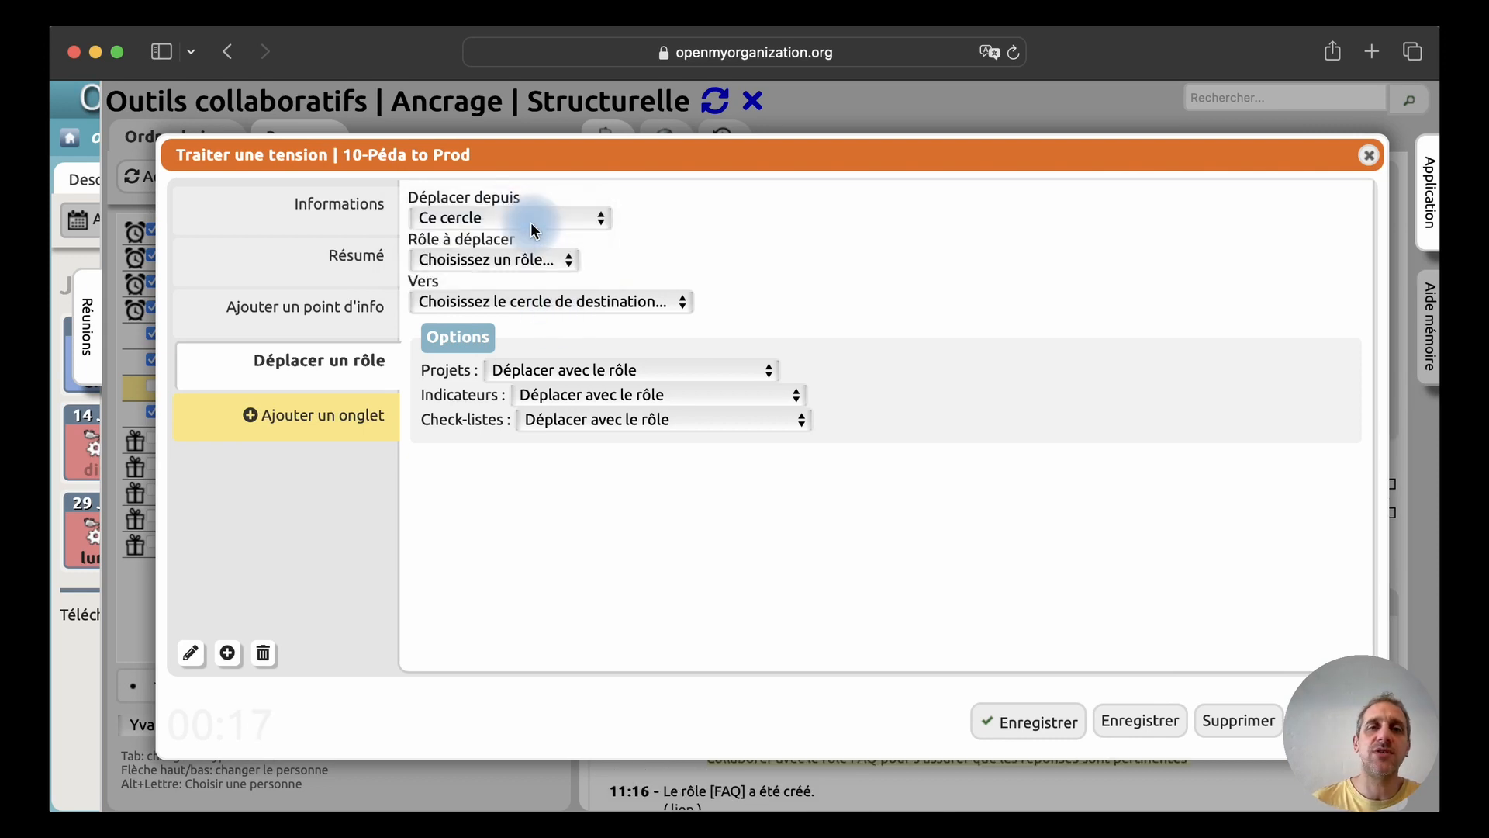
{"action": "left_click", "coordinate": [514, 262]}
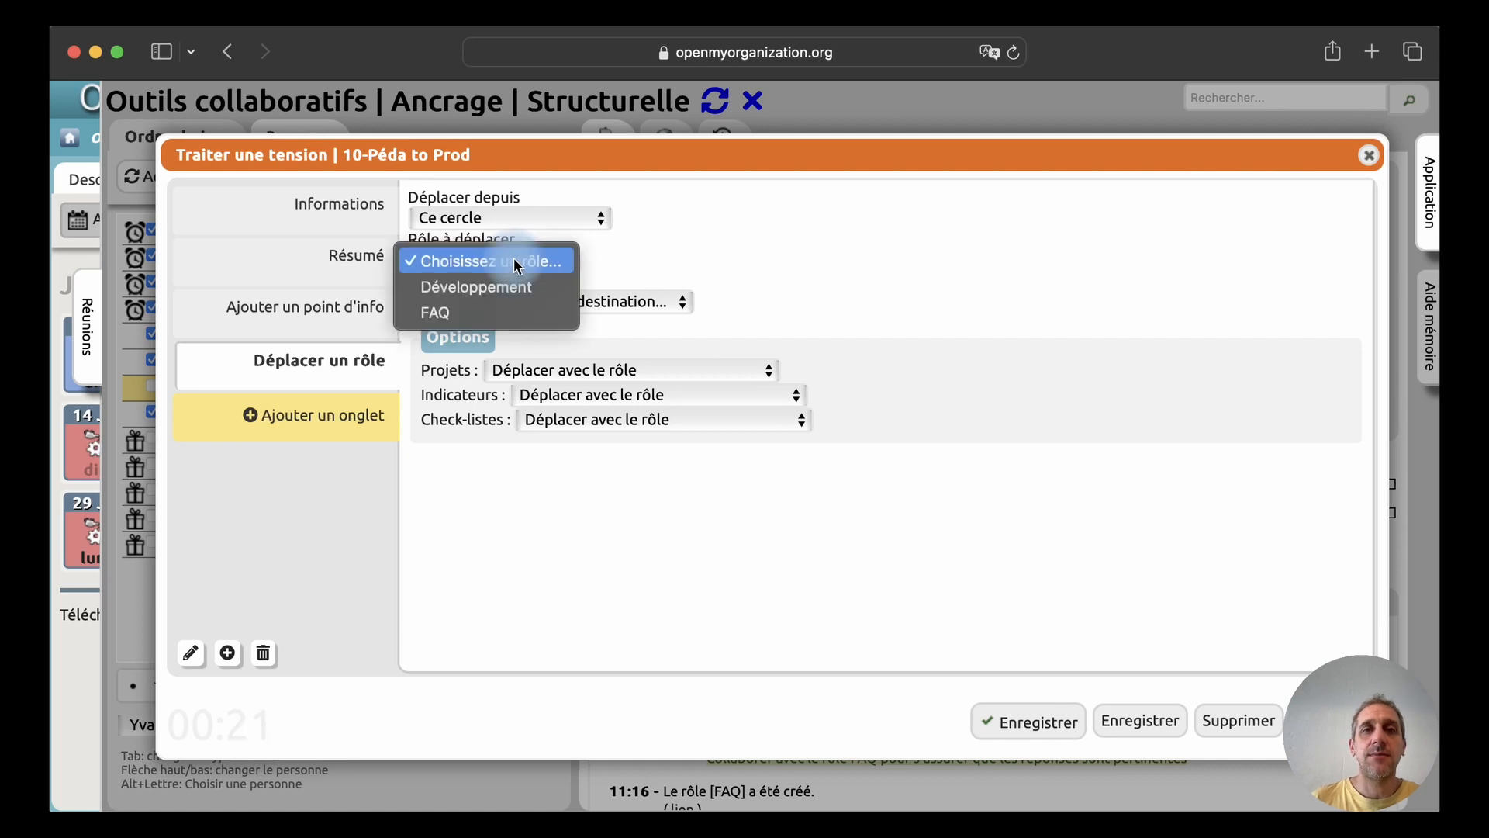
{"action": "left_click", "coordinate": [513, 261]}
{"action": "left_click", "coordinate": [554, 259]}
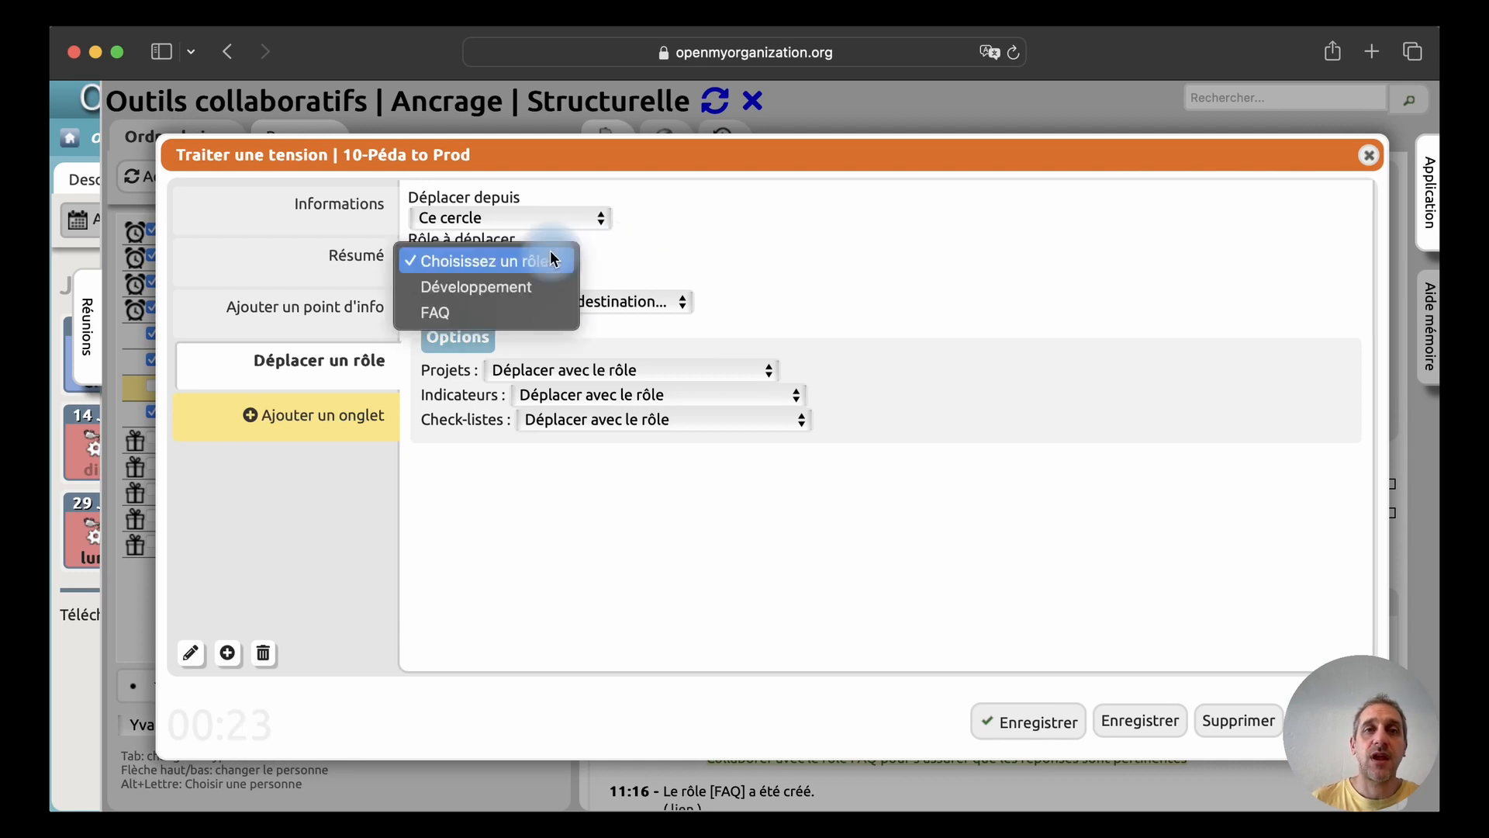
{"action": "left_click", "coordinate": [483, 313]}
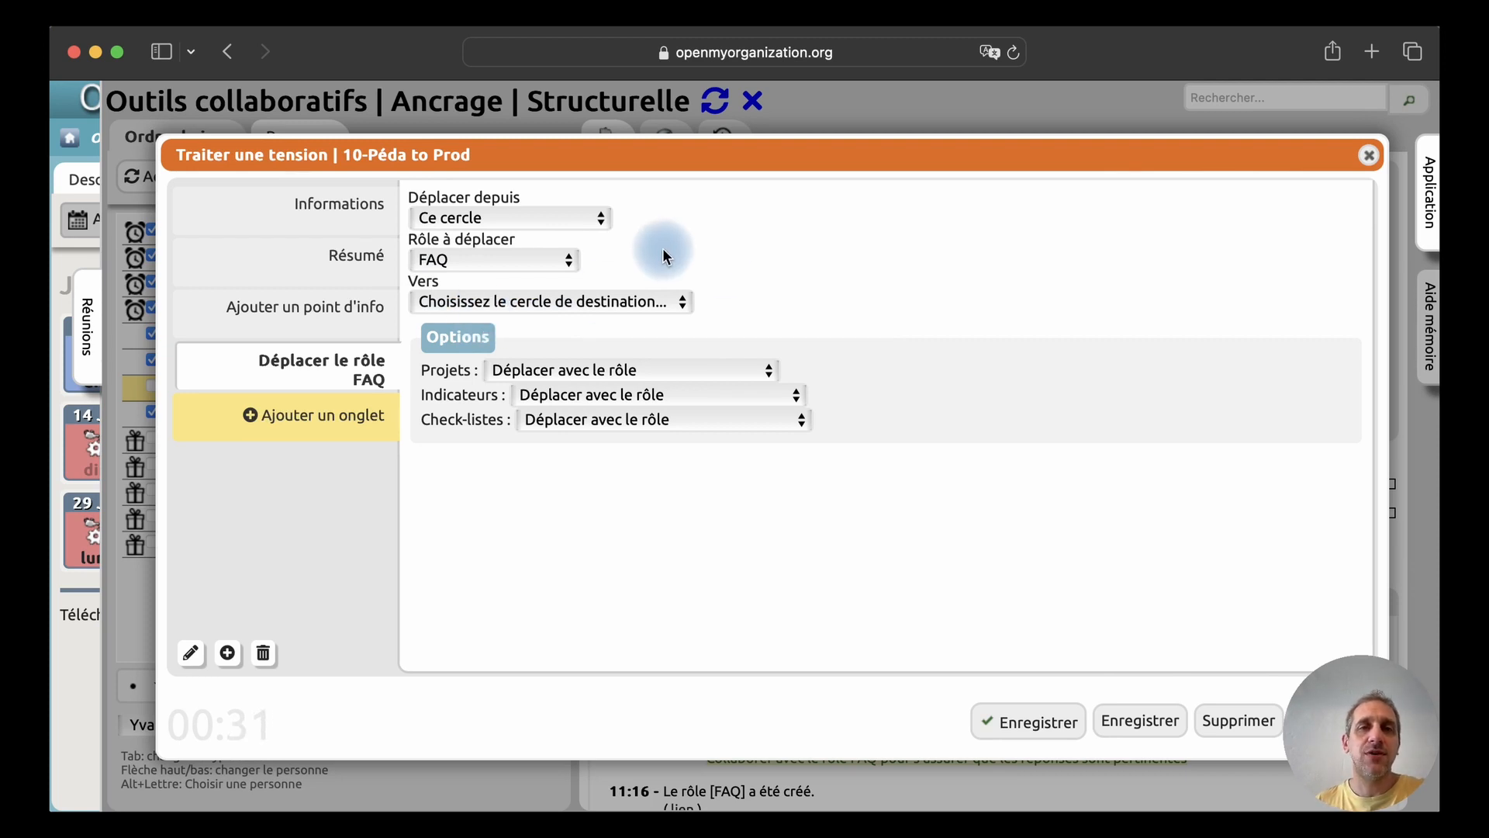
{"action": "left_click", "coordinate": [587, 306]}
{"action": "left_click", "coordinate": [580, 379]}
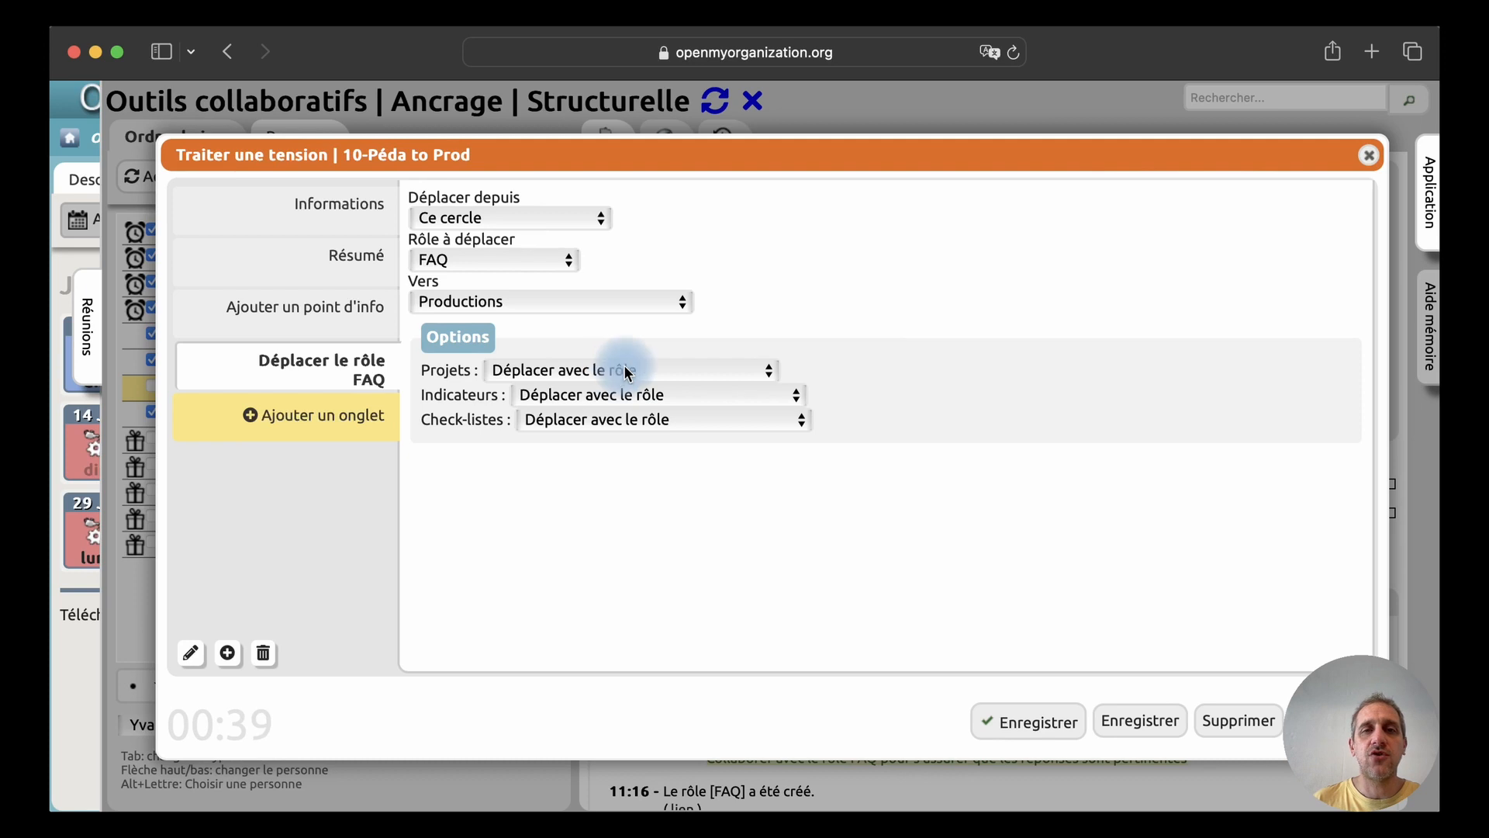
Review the choices for Projets and Indicateurs, keeping the move options on Déplacer avec le rôle
{"action": "left_click", "coordinate": [650, 372]}
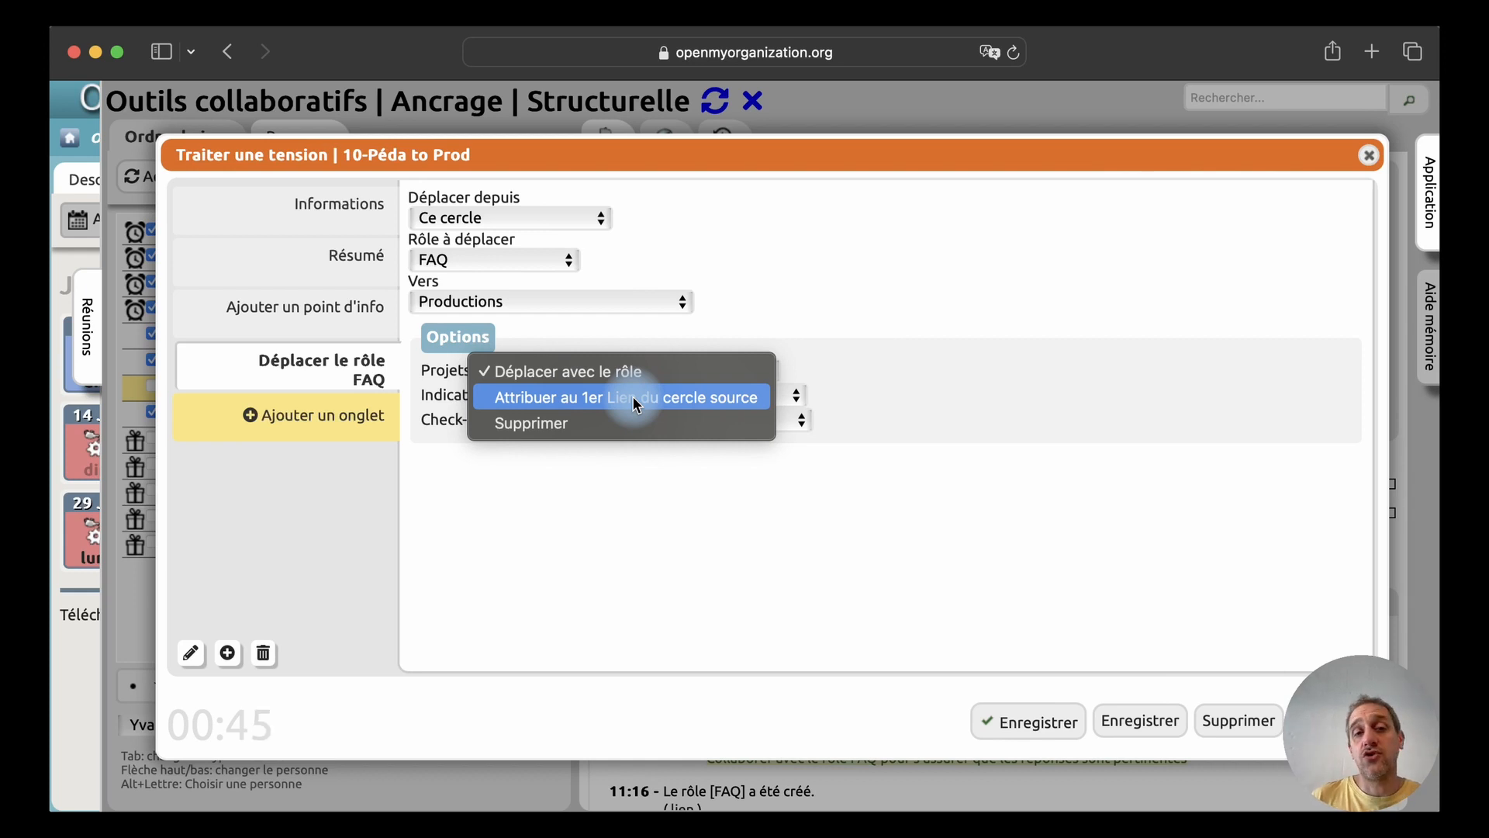
{"action": "left_click", "coordinate": [718, 330]}
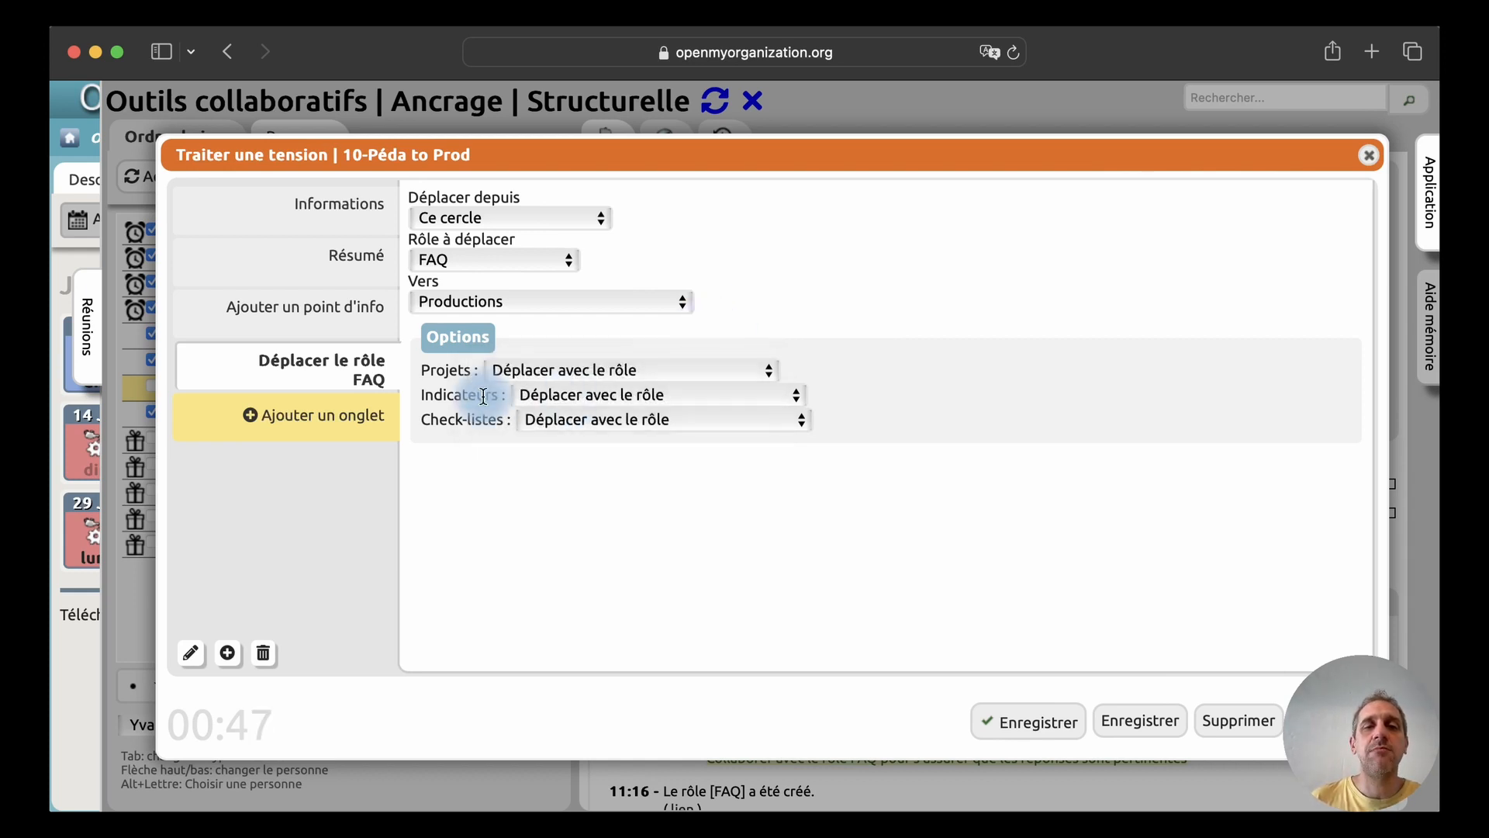
{"action": "left_click", "coordinate": [594, 401]}
{"action": "left_click", "coordinate": [440, 454]}
{"action": "left_click", "coordinate": [902, 660]}
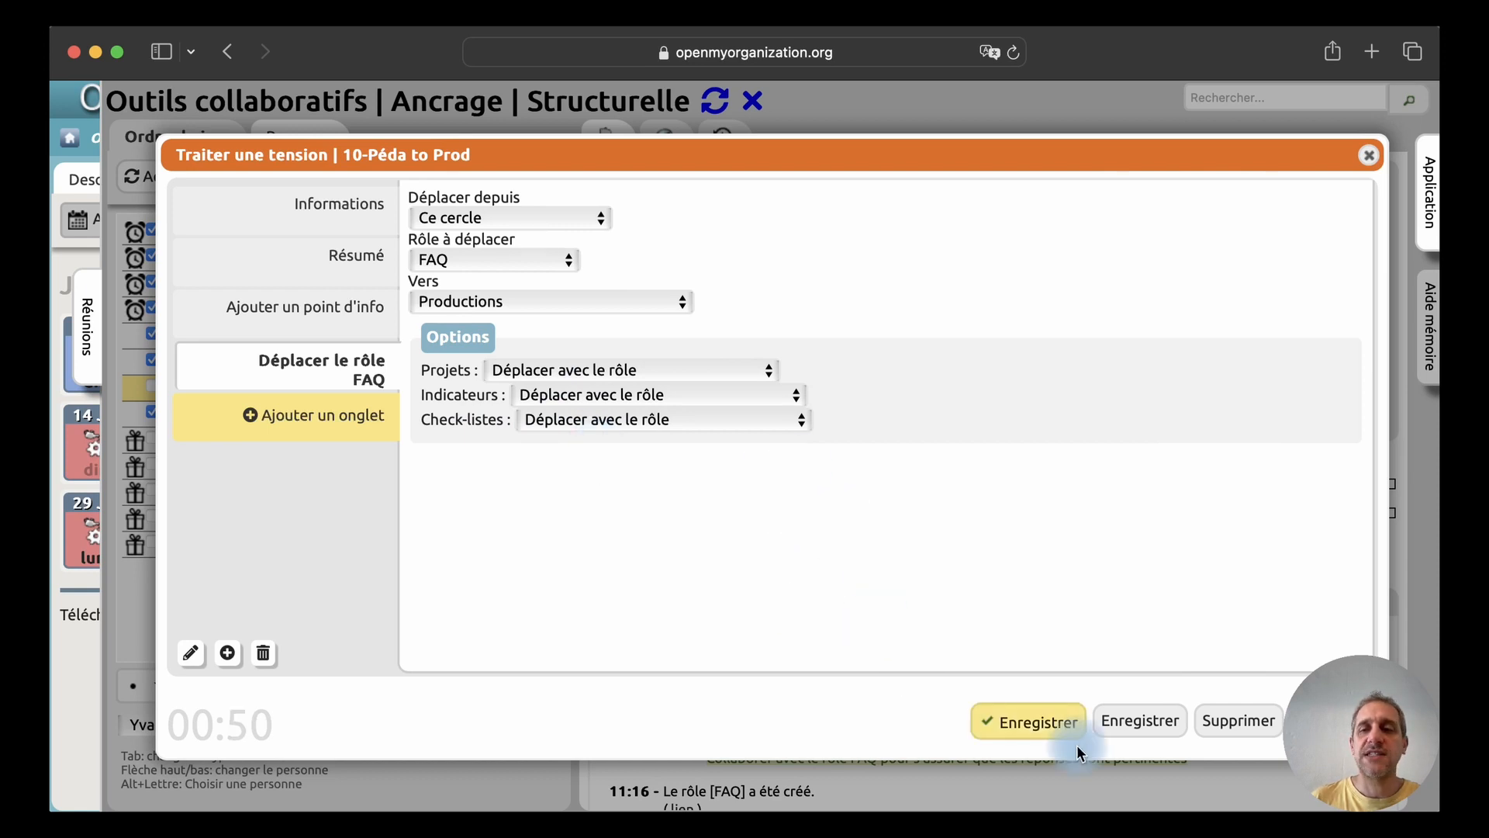
Delete the info point from the 10-Péda to Prod tension and save the tension as processed
{"action": "left_click", "coordinate": [1027, 723]}
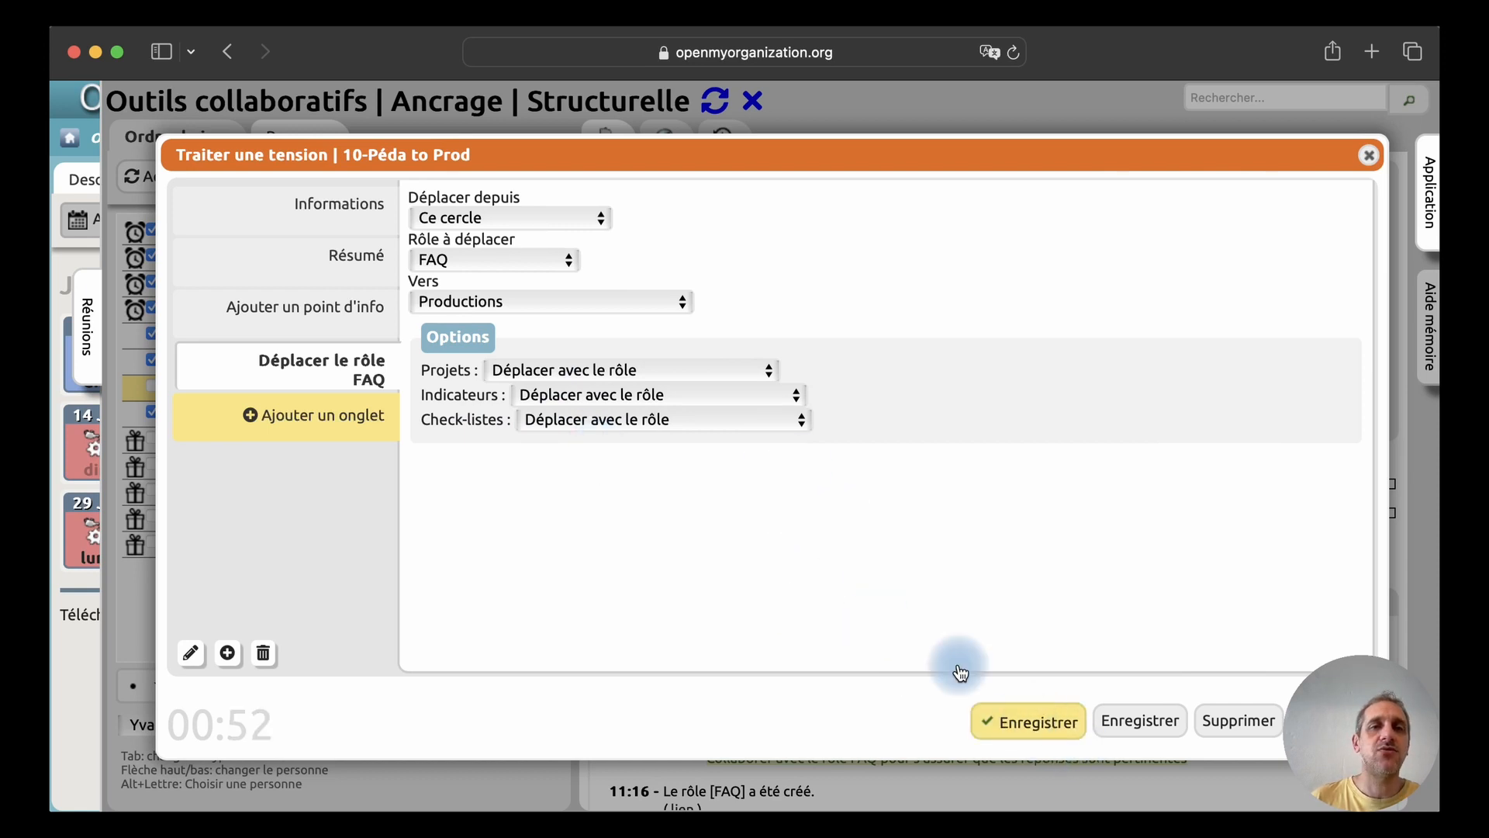
{"action": "left_click", "coordinate": [359, 314]}
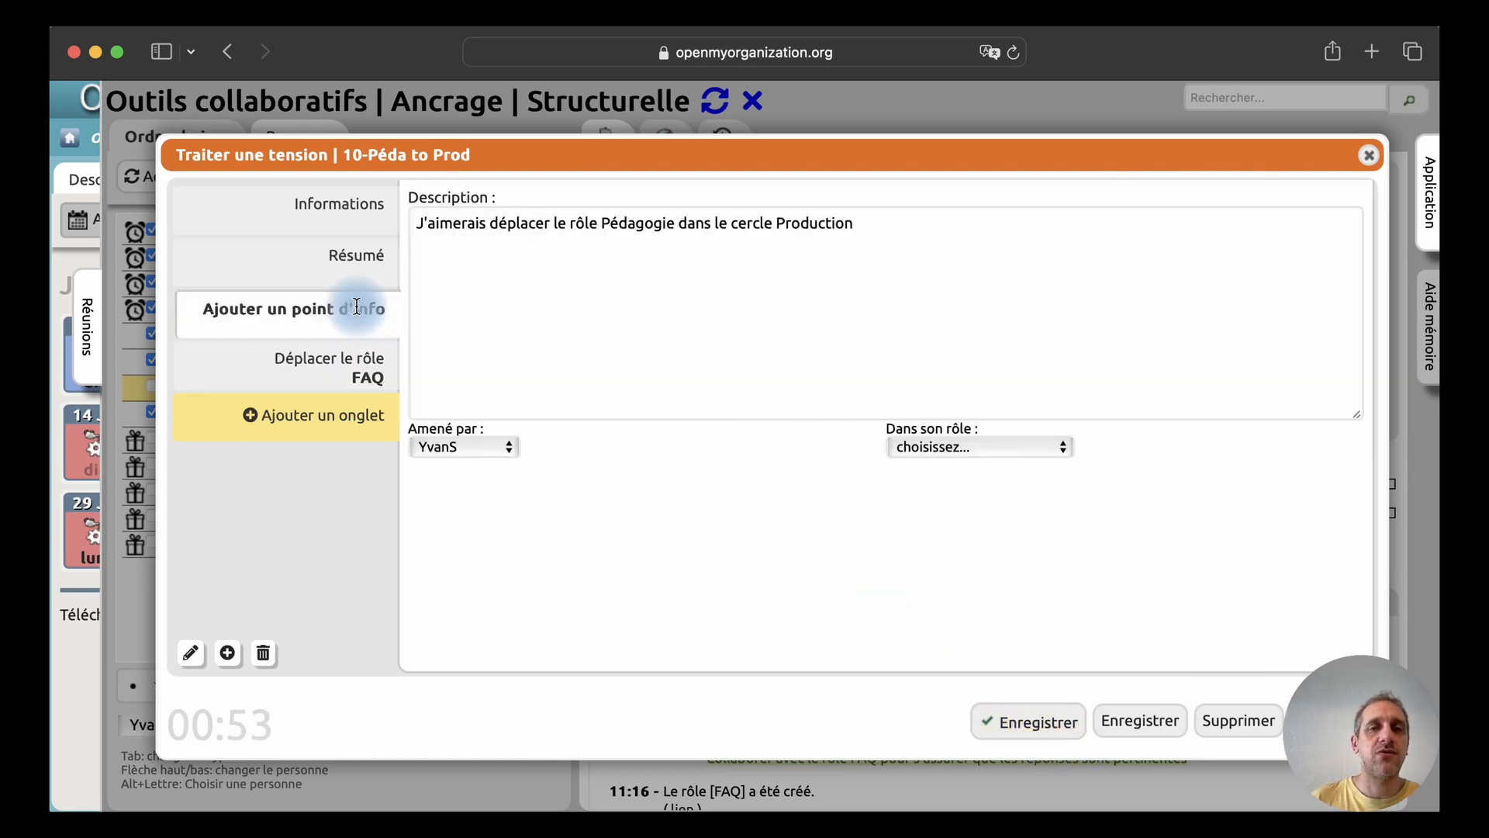
{"action": "left_click", "coordinate": [263, 653]}
{"action": "left_click", "coordinate": [1050, 732]}
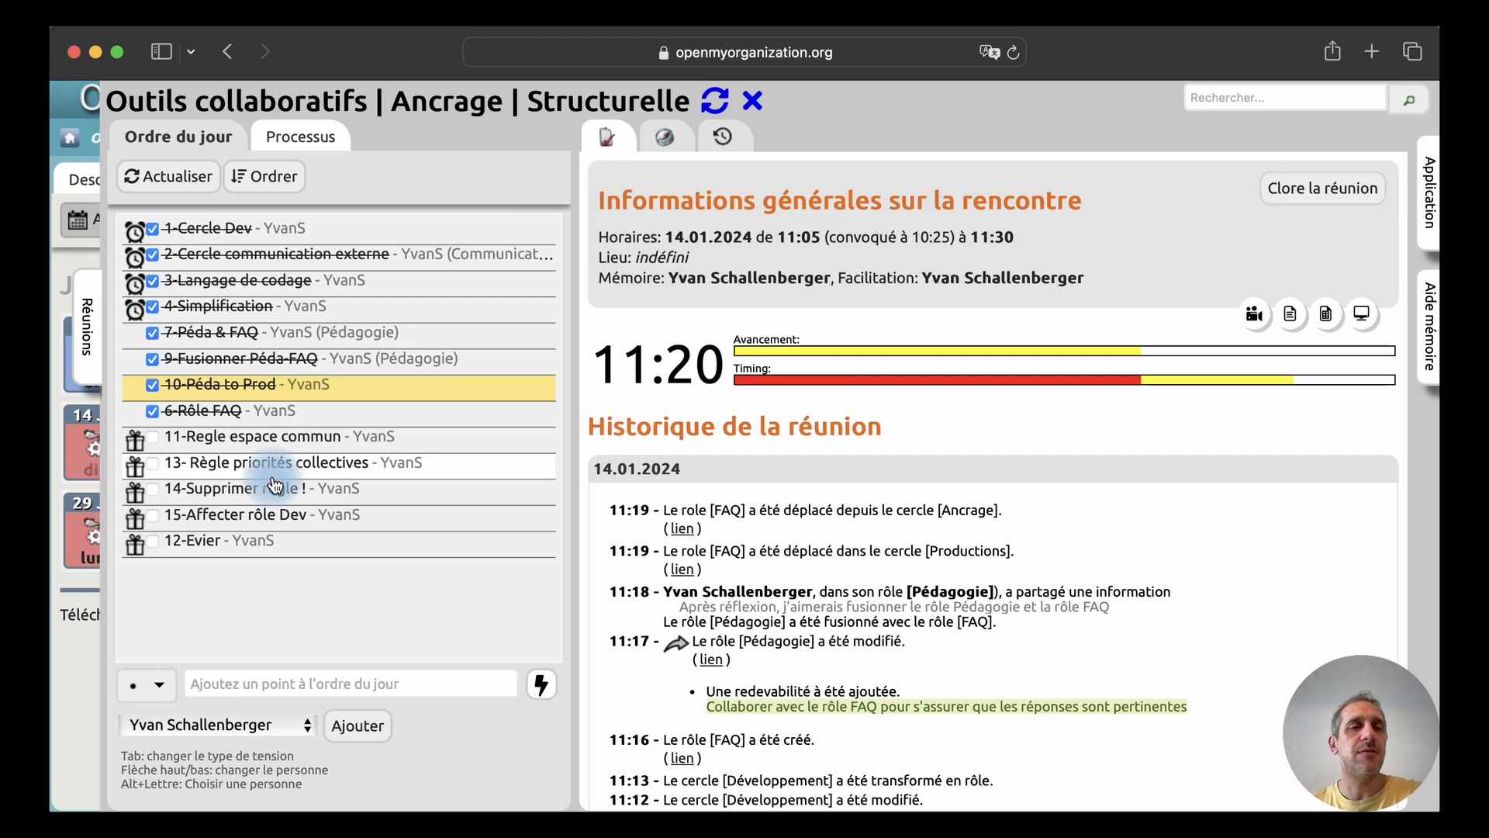
Transform the context of the agenda point 11-Regle espace commun into an info point and add a new rule element
{"action": "left_click", "coordinate": [257, 435]}
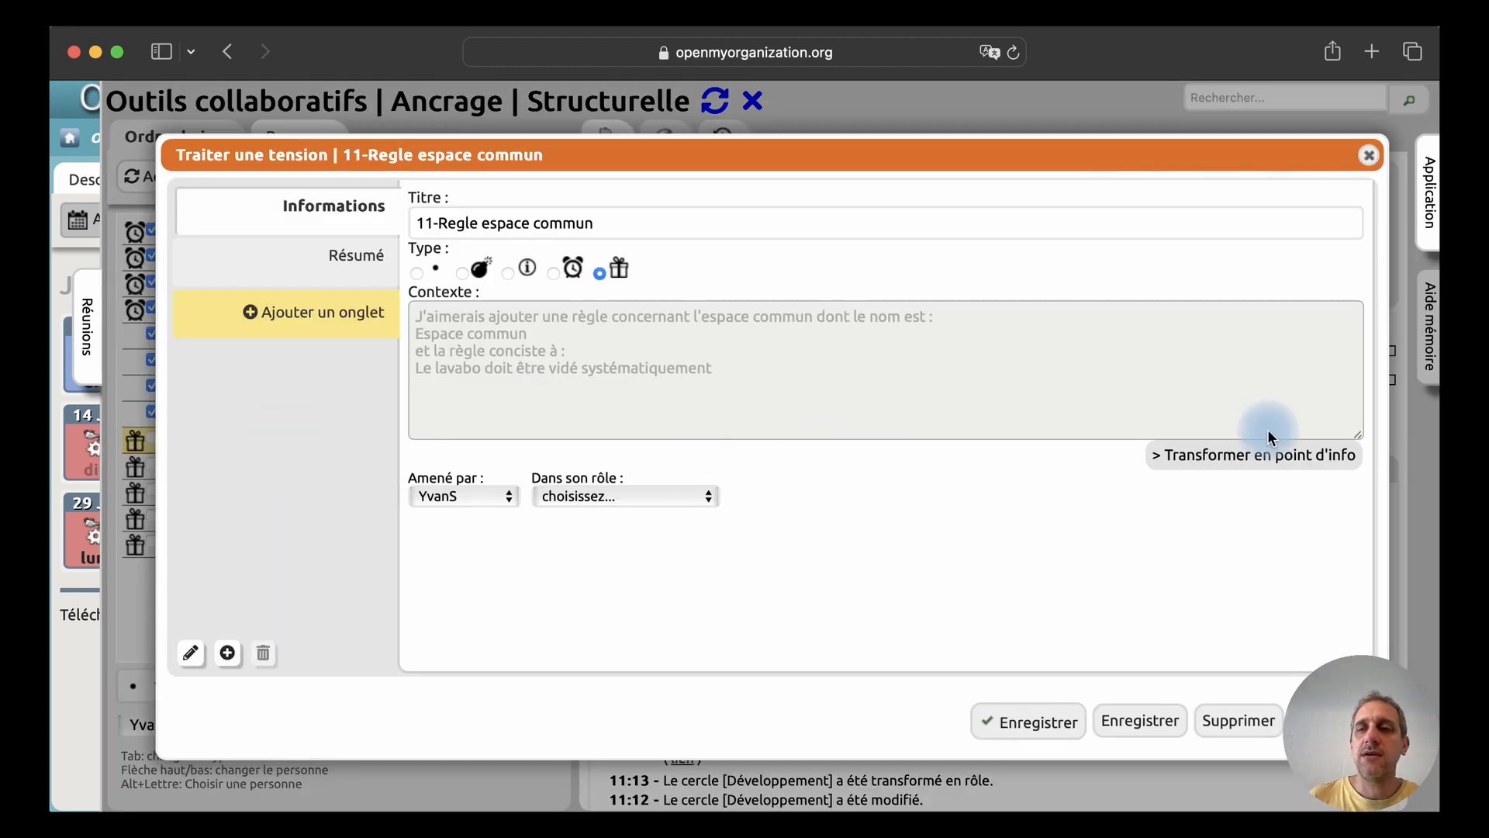
{"action": "left_click", "coordinate": [1223, 457]}
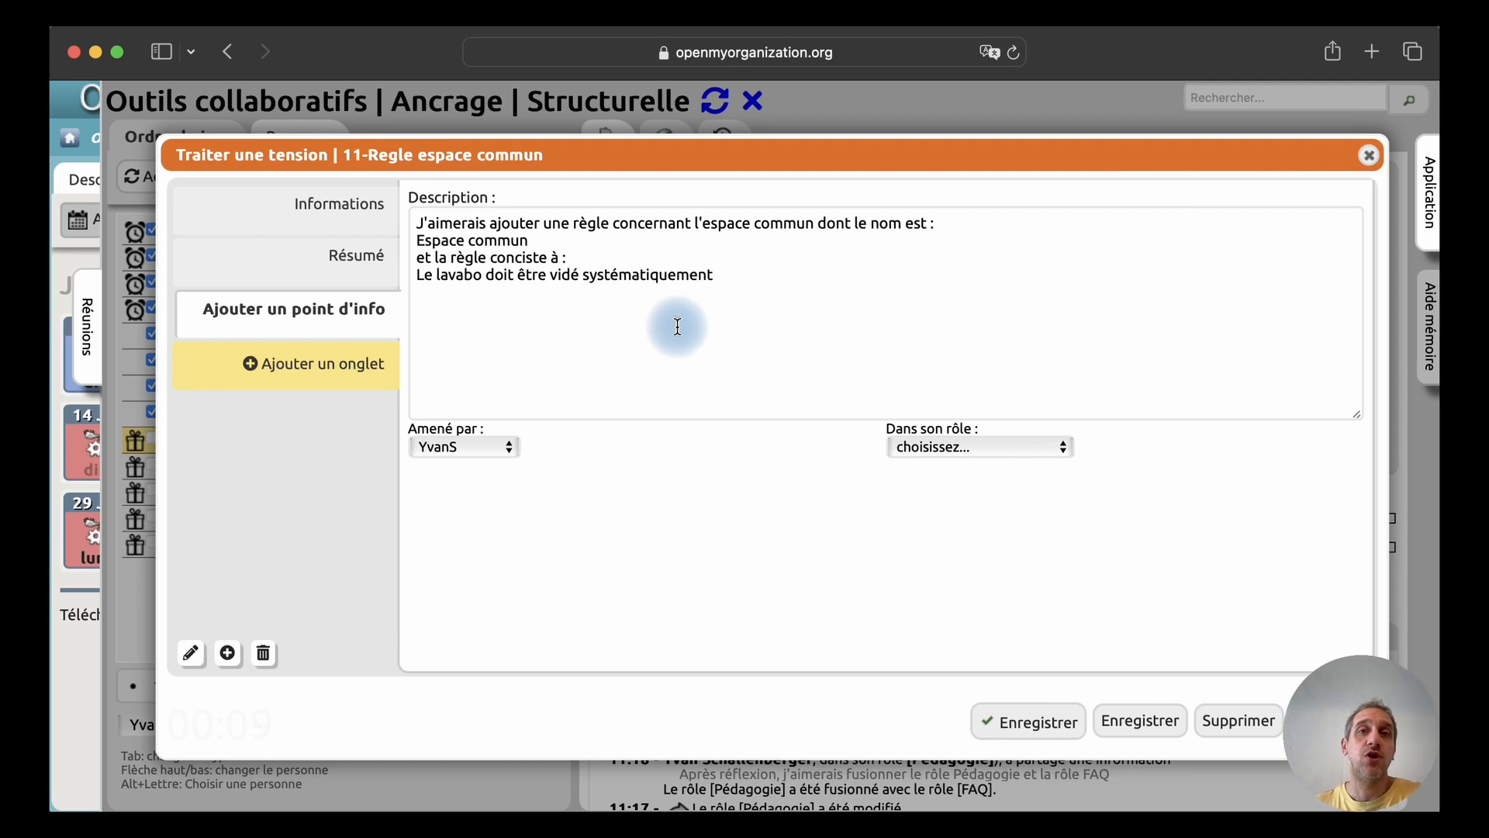
{"action": "left_click", "coordinate": [276, 373]}
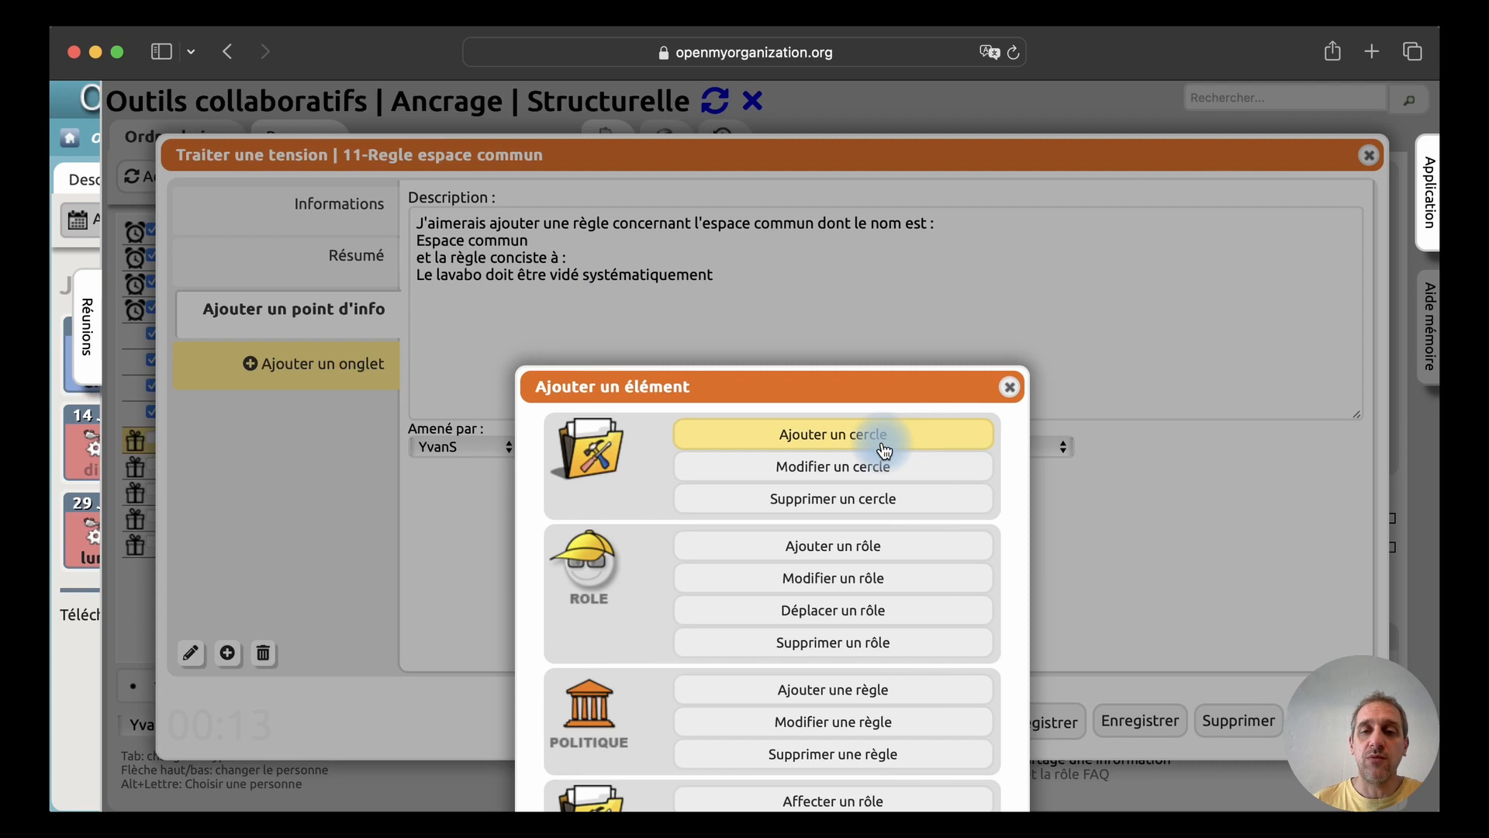
{"action": "left_click", "coordinate": [834, 689]}
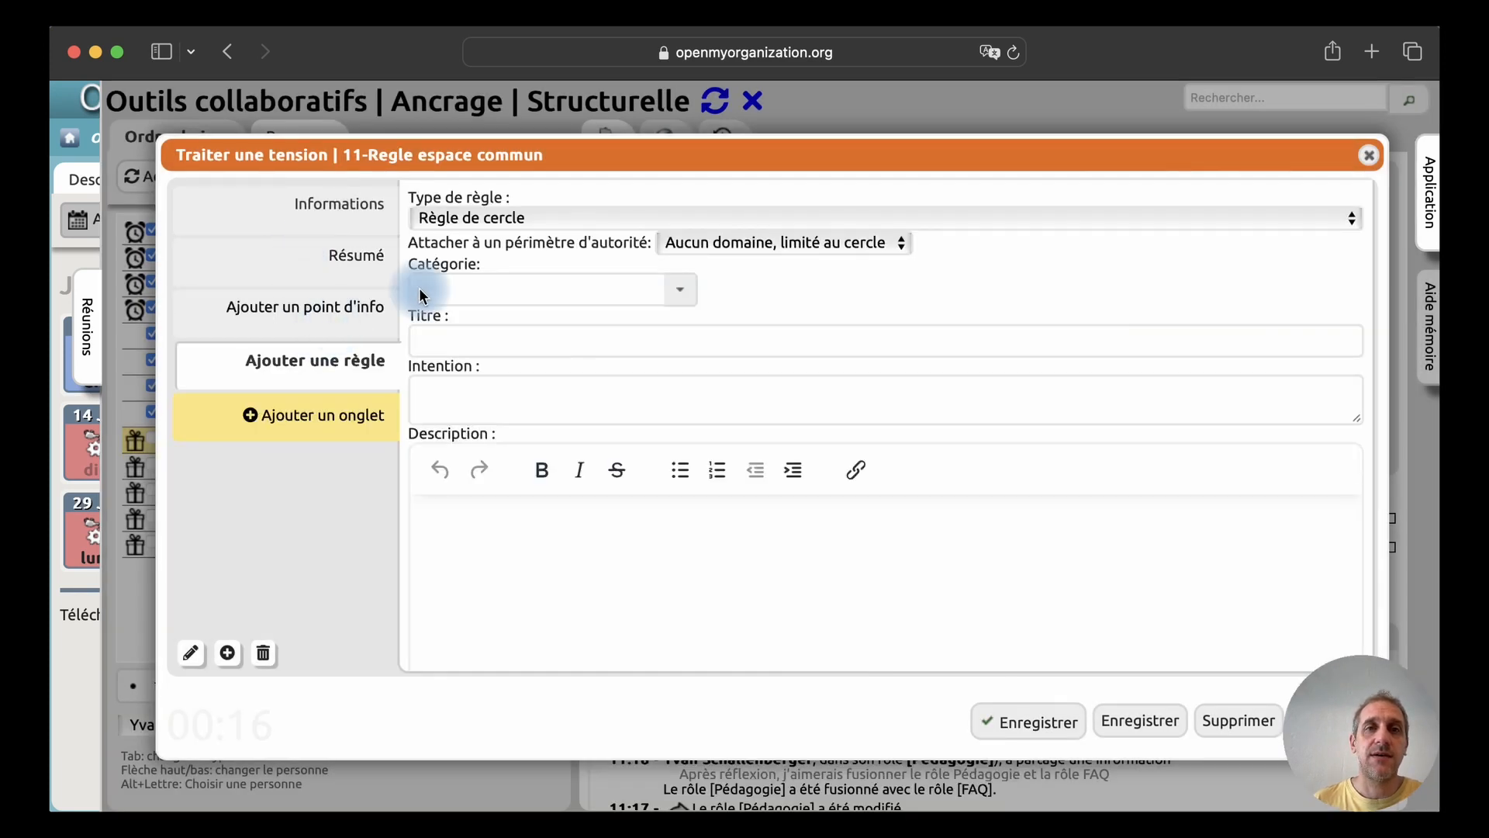
Check the rule type and authority perimeter choices, keeping Règle de cercle and Aucun domaine, limité au cercle
{"action": "left_click", "coordinate": [467, 212]}
{"action": "left_click", "coordinate": [570, 185]}
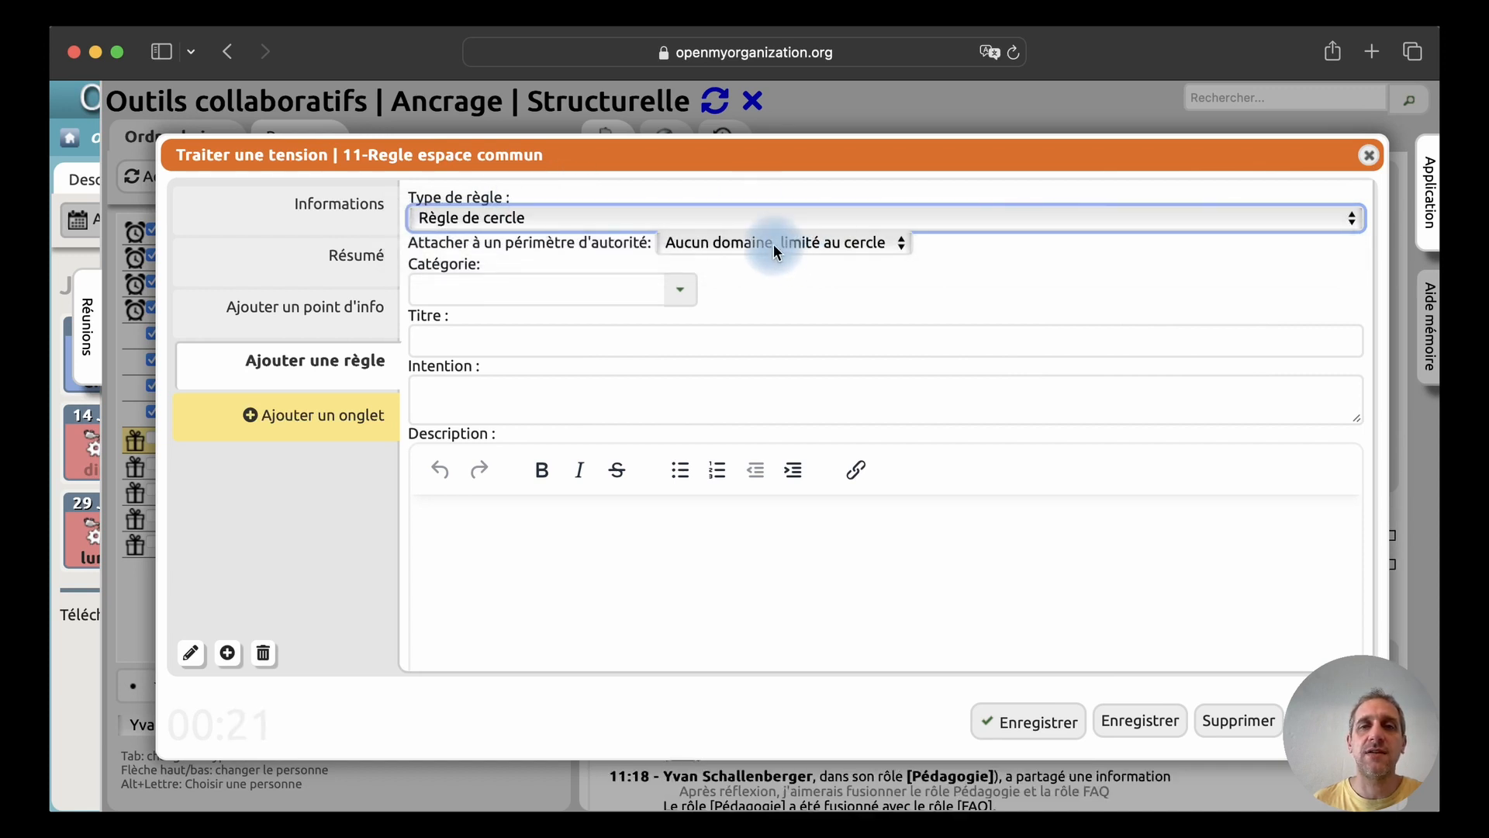
{"action": "left_click", "coordinate": [692, 247]}
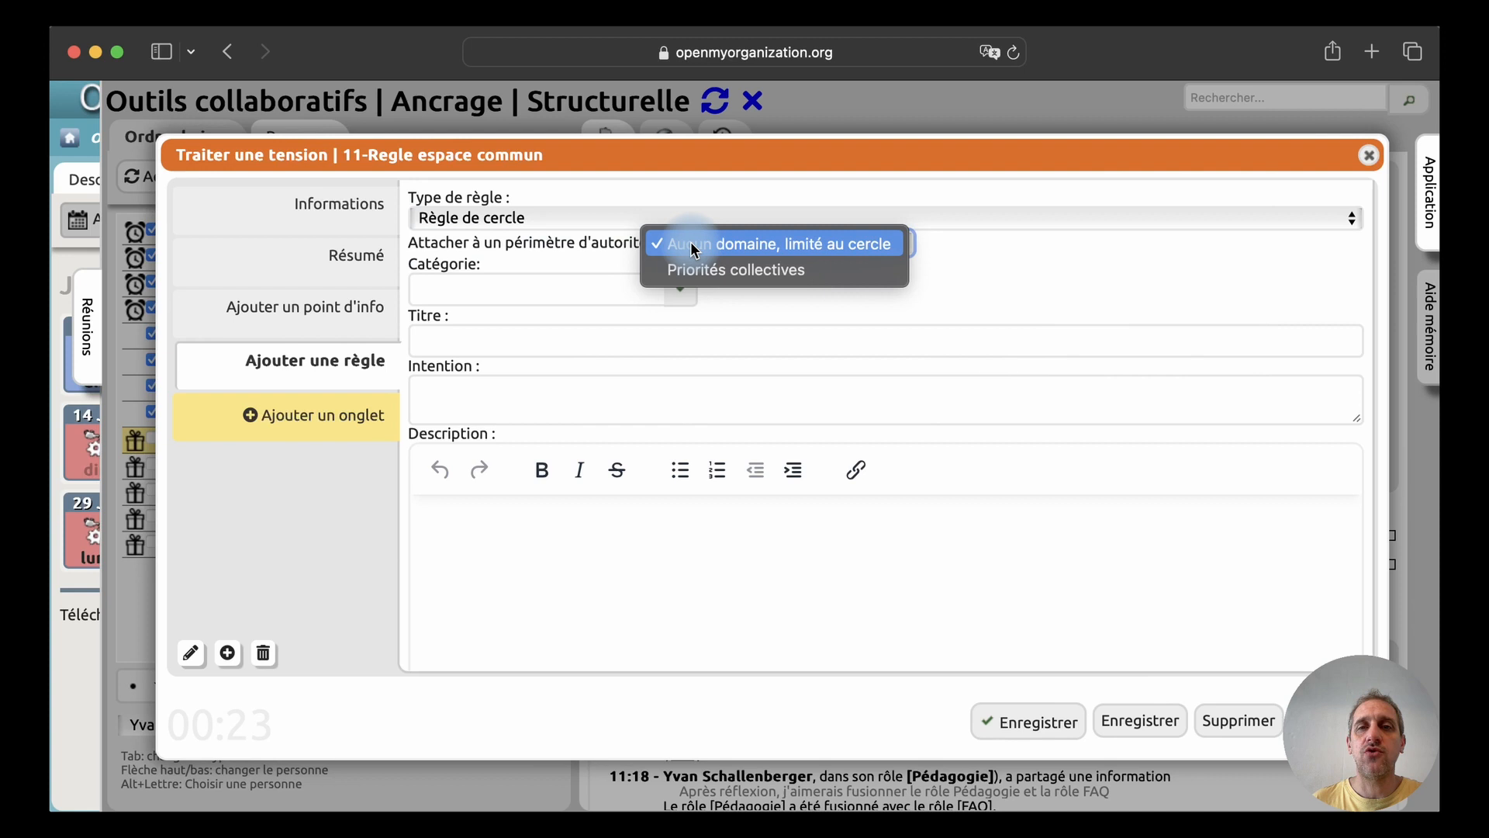
{"action": "left_click", "coordinate": [693, 245]}
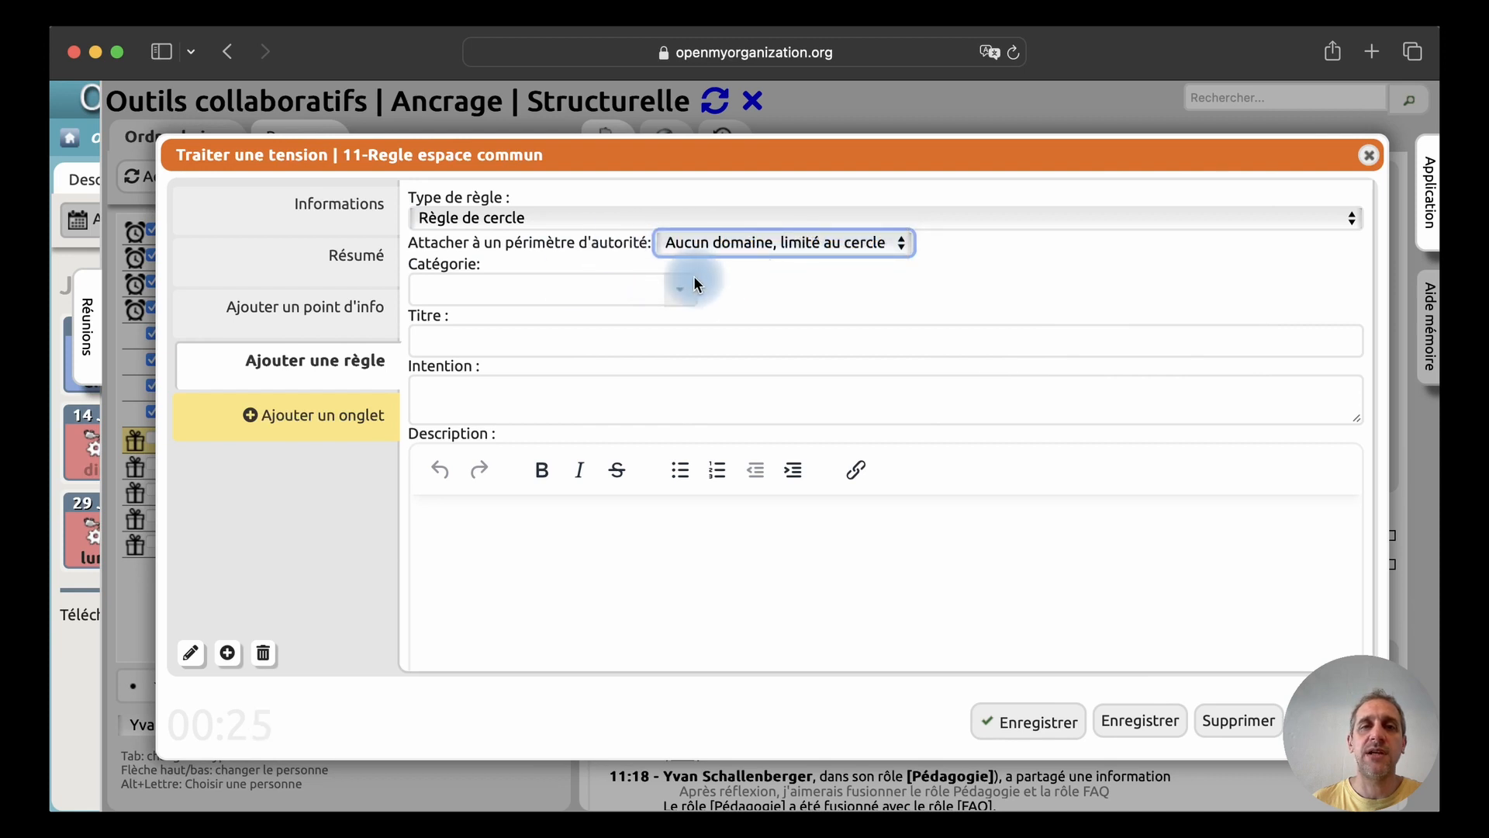
Copy "Espace commun" from the info point description into the new rule's title
{"action": "left_click", "coordinate": [302, 322]}
{"action": "left_click_drag", "start_coordinate": [529, 241], "coordinate": [403, 242]}
{"action": "key", "text": "super+c"}
{"action": "left_click", "coordinate": [363, 358]}
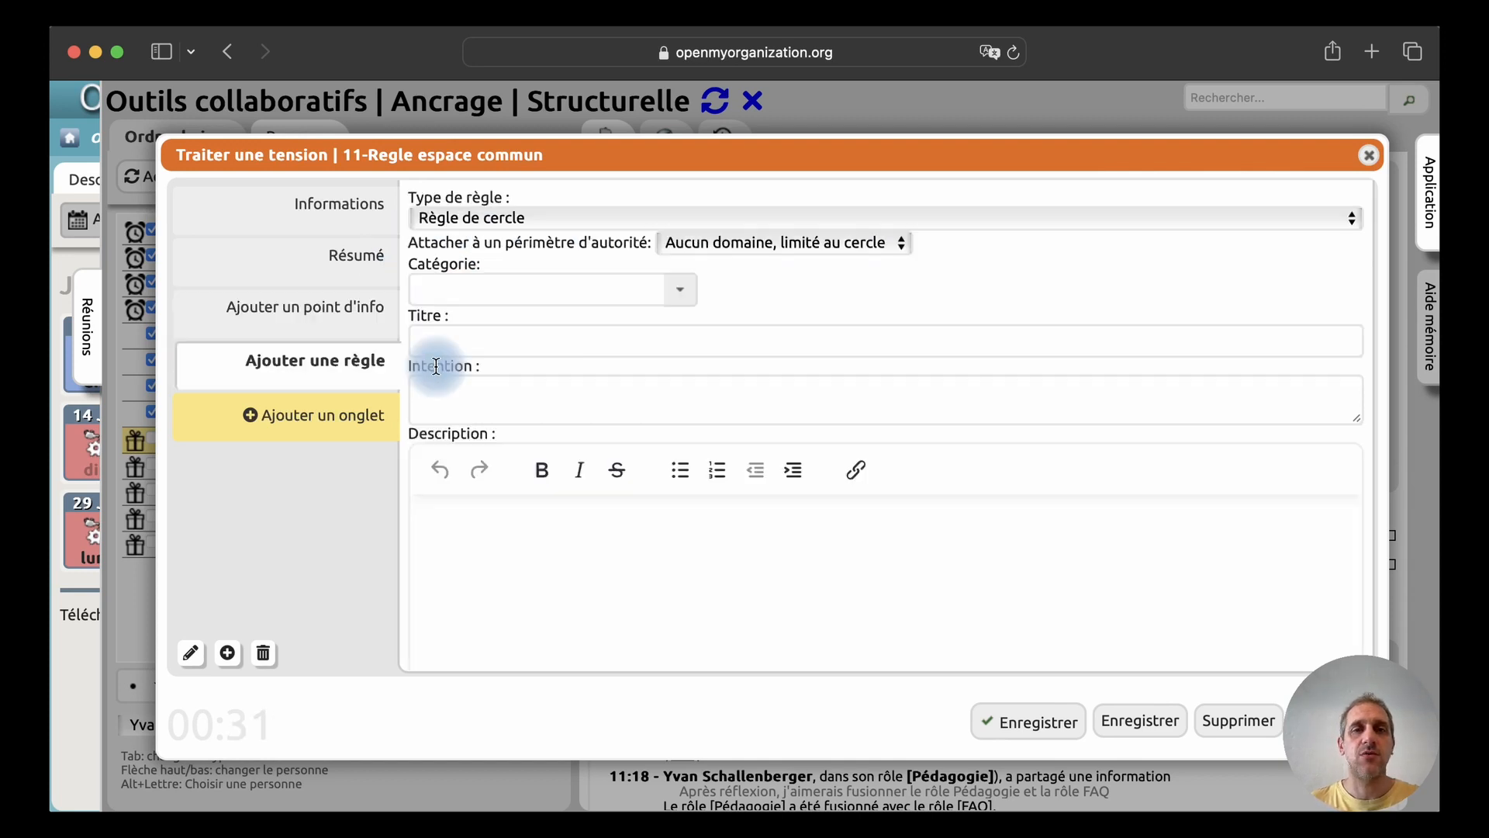
{"action": "left_click", "coordinate": [486, 335]}
{"action": "key", "text": "super+v"}
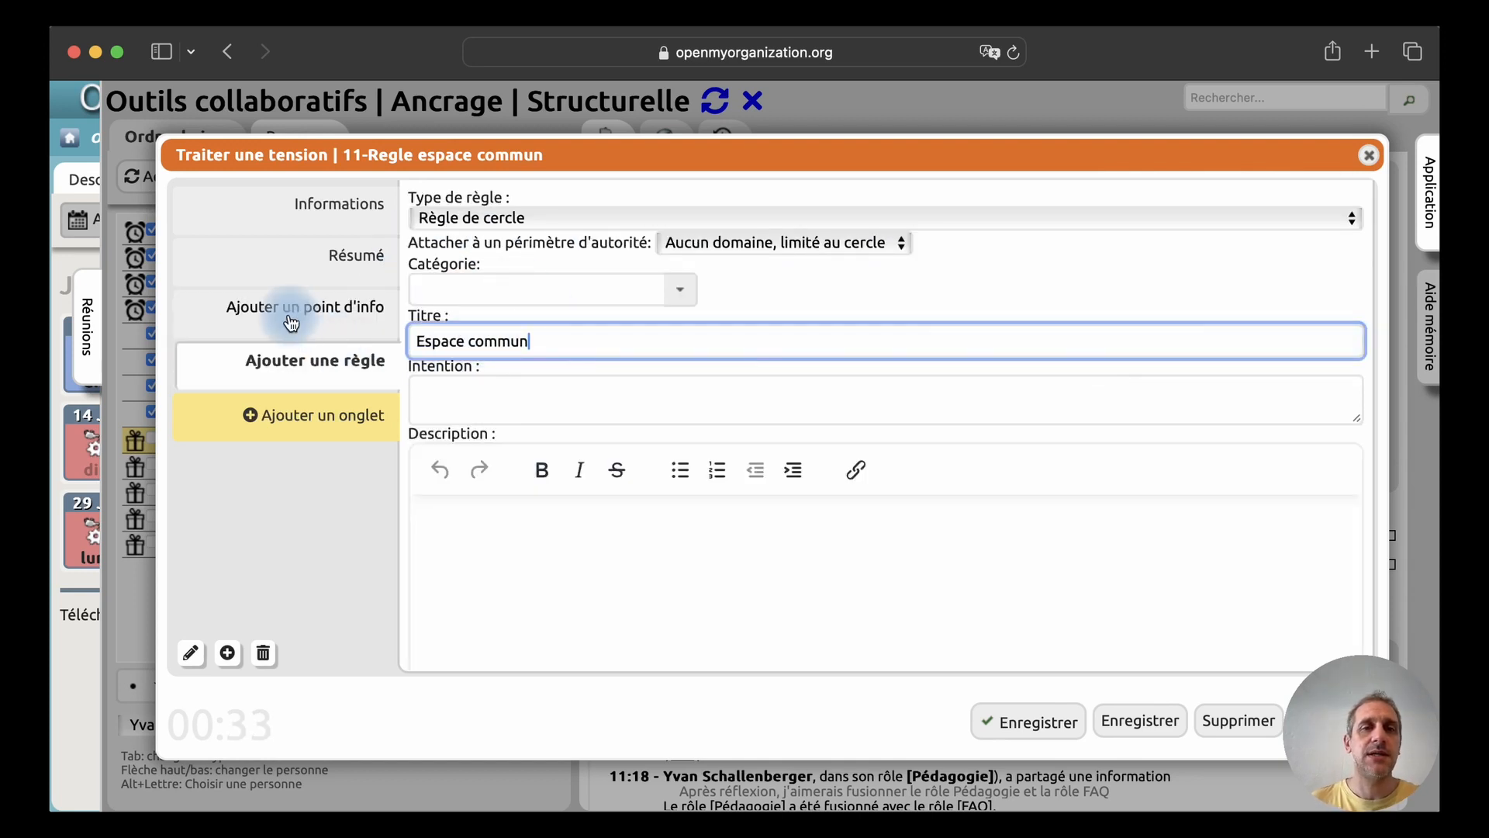
Copy "Le lavabo doit être vidé systématiquement" from the info point into the rule's description
{"action": "left_click", "coordinate": [292, 312]}
{"action": "left_click_drag", "start_coordinate": [714, 274], "coordinate": [411, 277]}
{"action": "key", "text": "super+c"}
{"action": "left_click", "coordinate": [342, 359]}
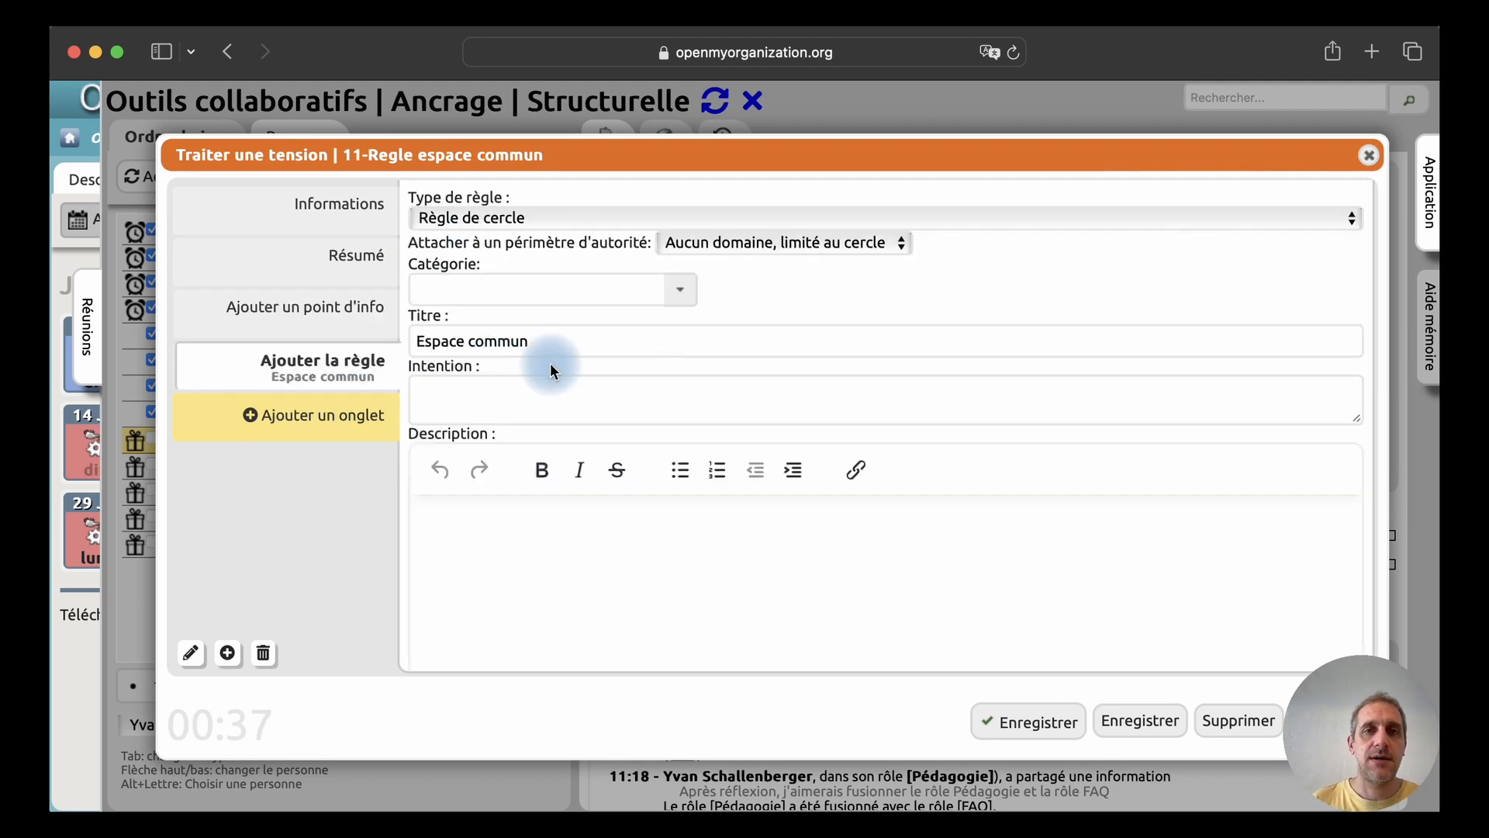
{"action": "left_click", "coordinate": [486, 522]}
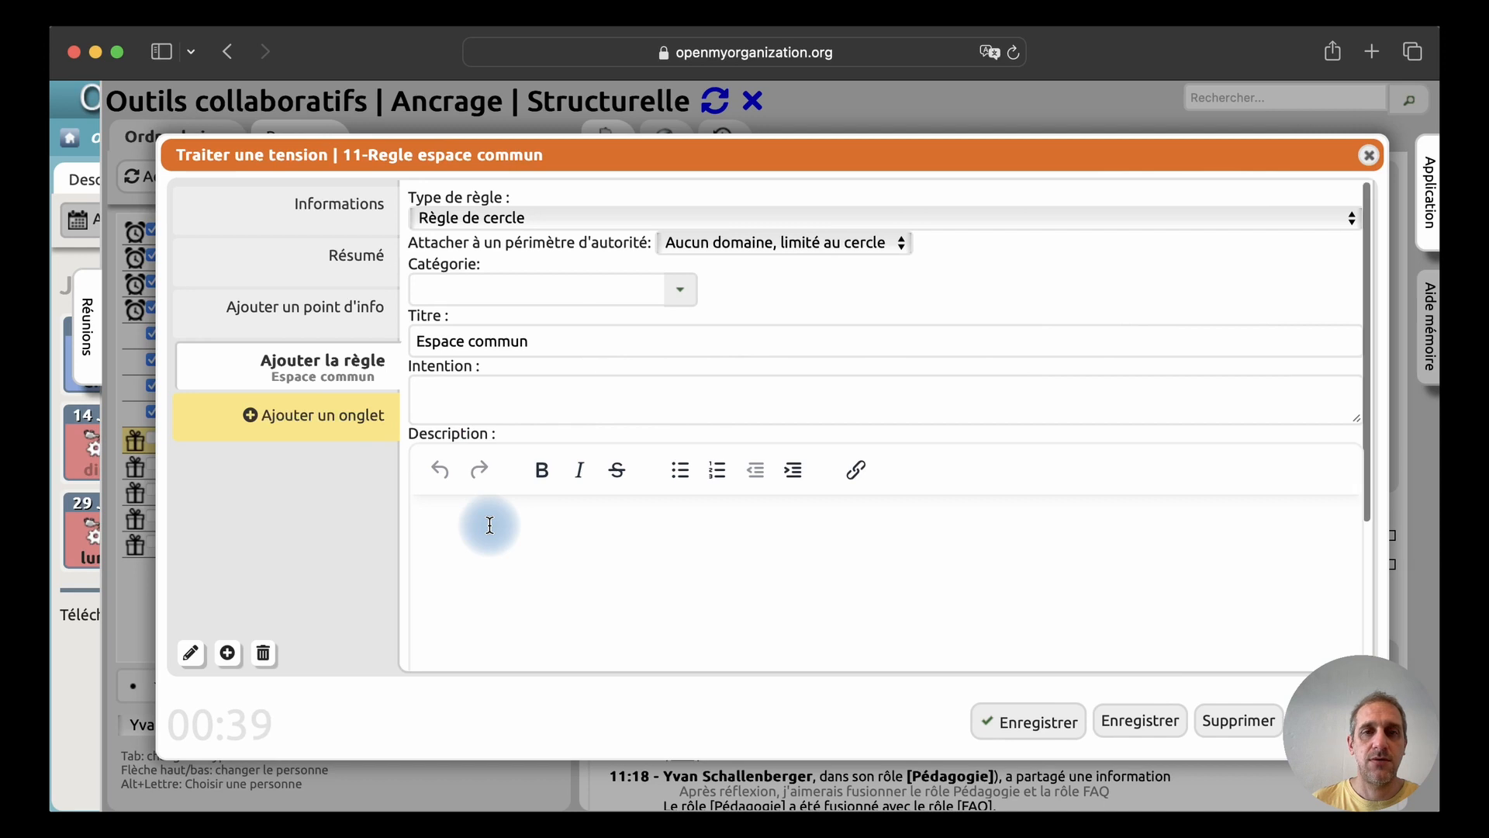
{"action": "key", "text": "super+v"}
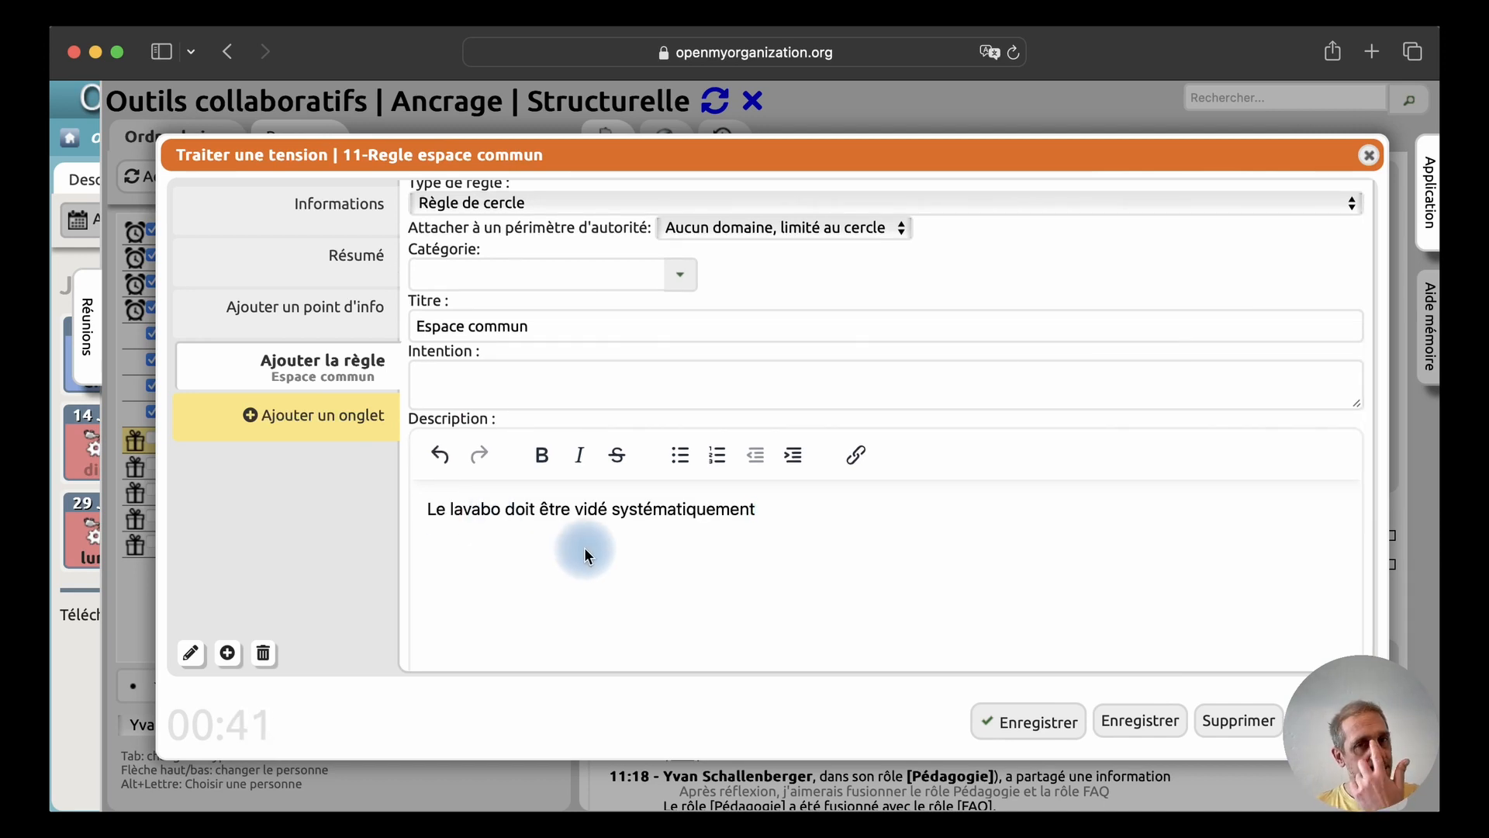
Leave the rule's intention empty and set its category to "Les communs"
{"action": "left_click", "coordinate": [463, 382]}
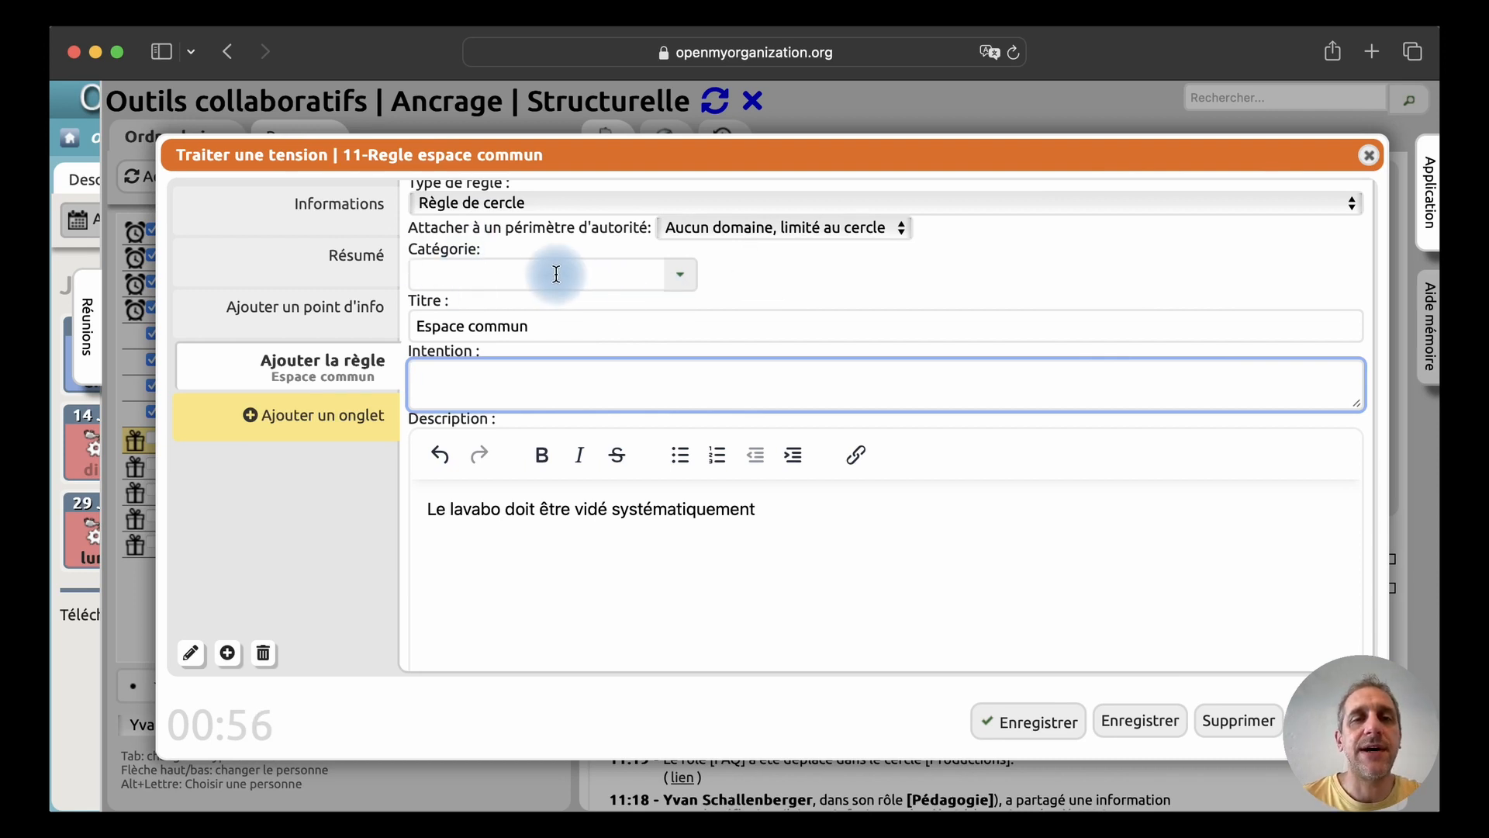
{"action": "left_click", "coordinate": [536, 273]}
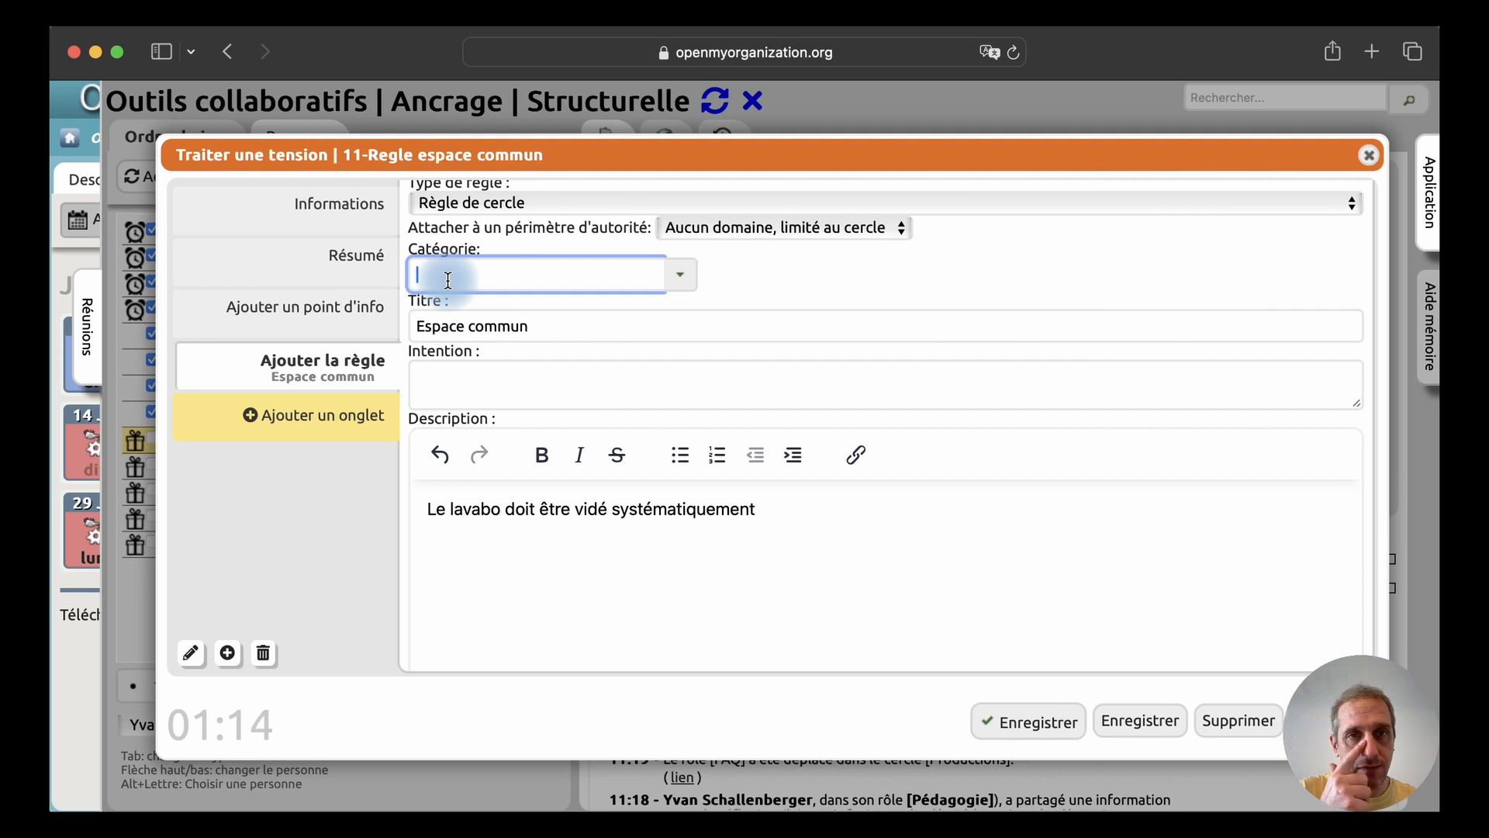
{"action": "type", "text": "Les c"}
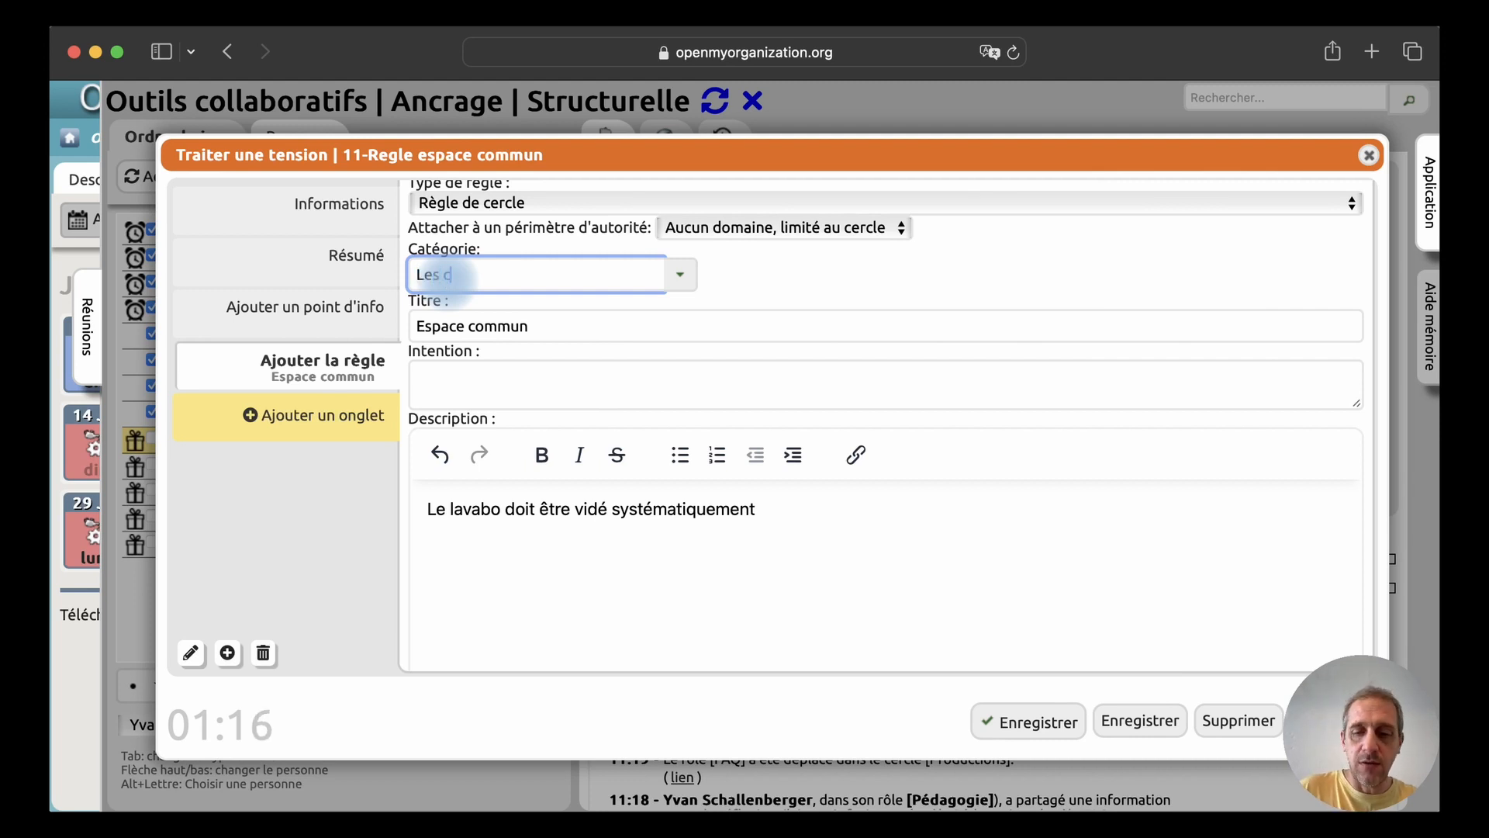
{"action": "type", "text": "ommuns"}
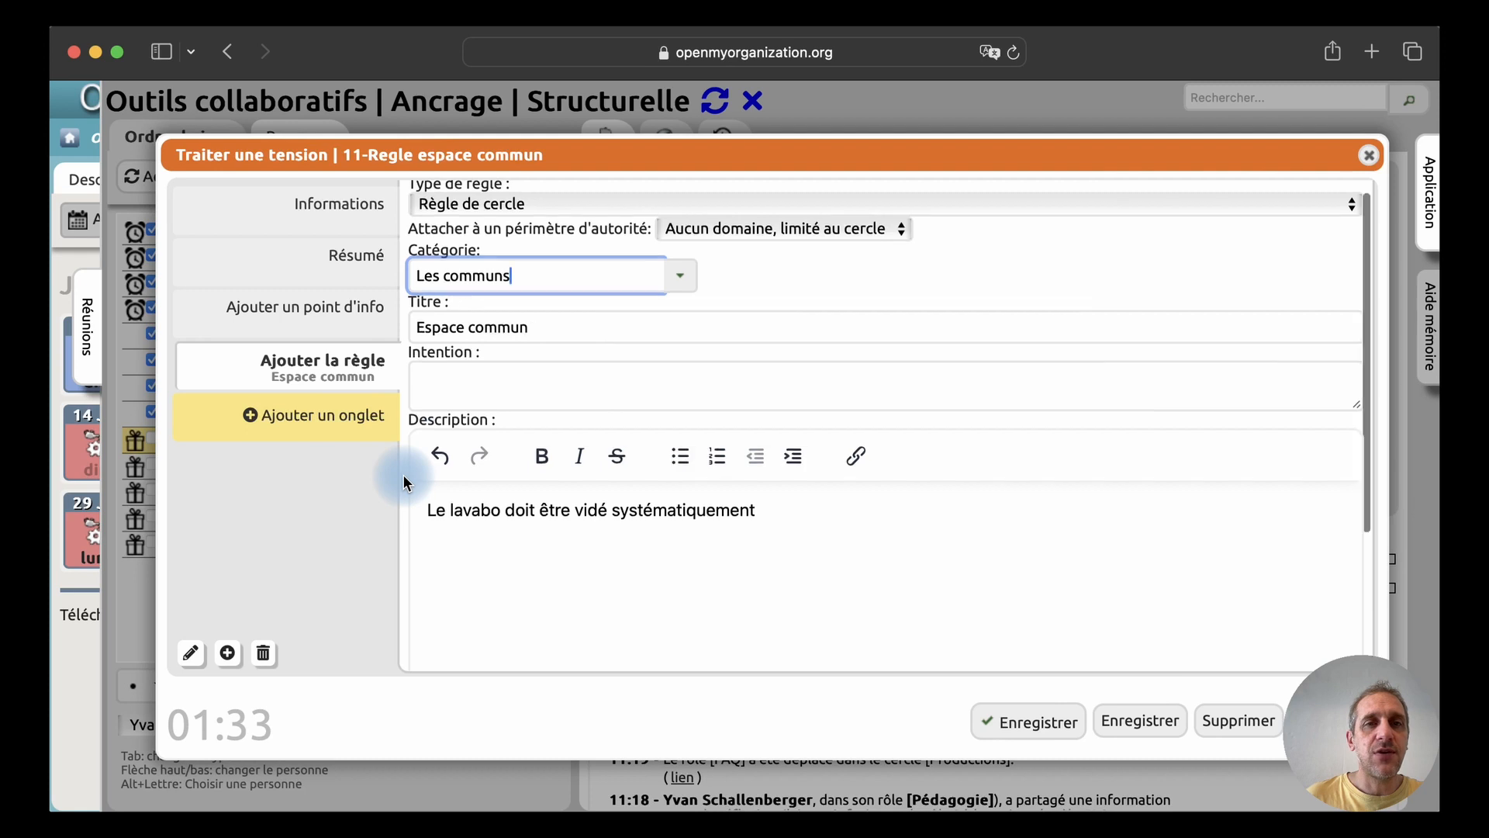
{"action": "scroll", "coordinate": [411, 466], "scroll_direction": "up", "scroll_amount": 1}
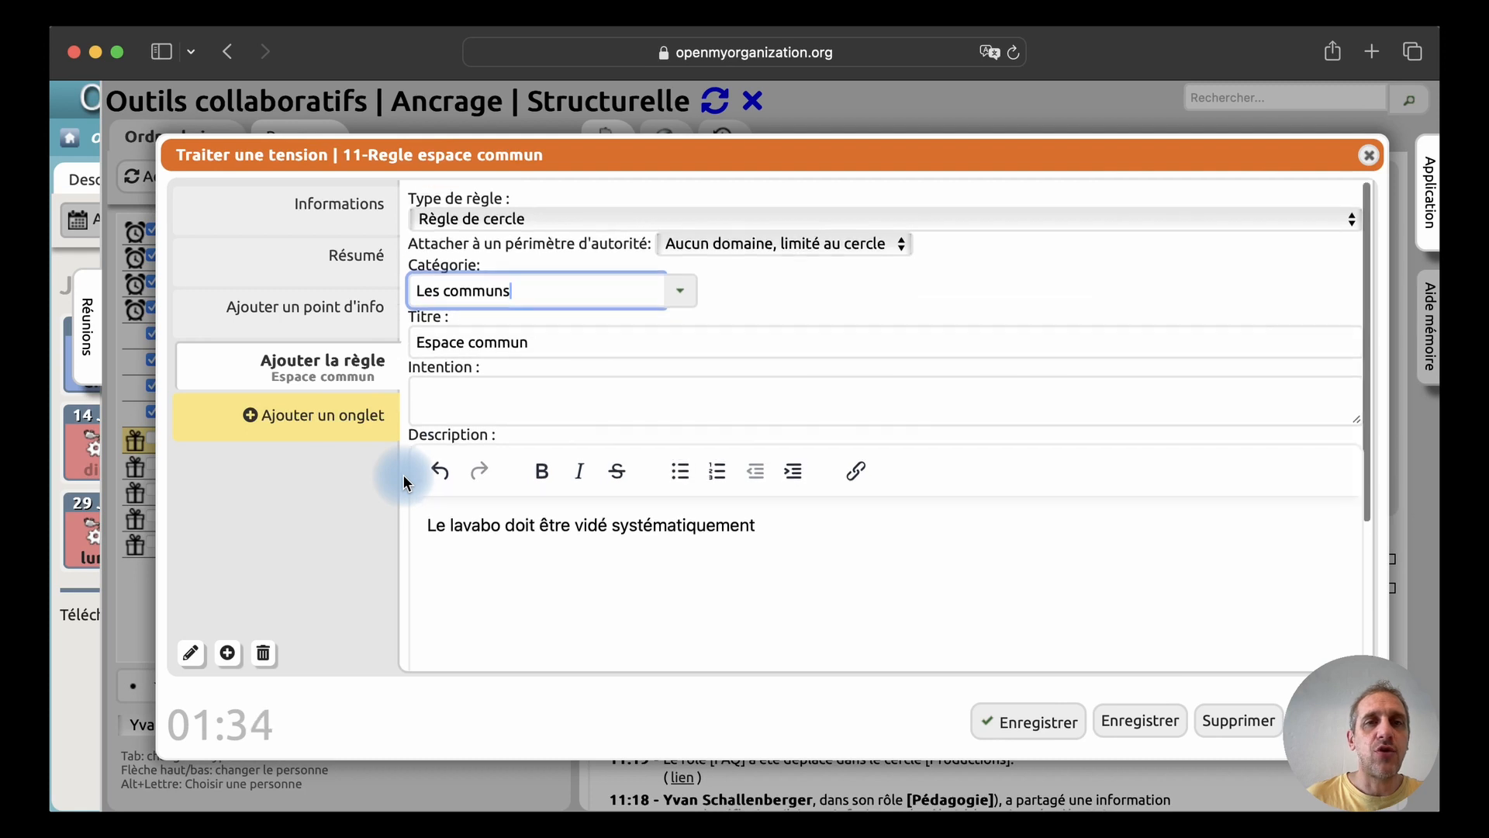
Delete the info point from the 11-Regle espace commun tension and save the tension as processed
{"action": "left_click", "coordinate": [313, 320]}
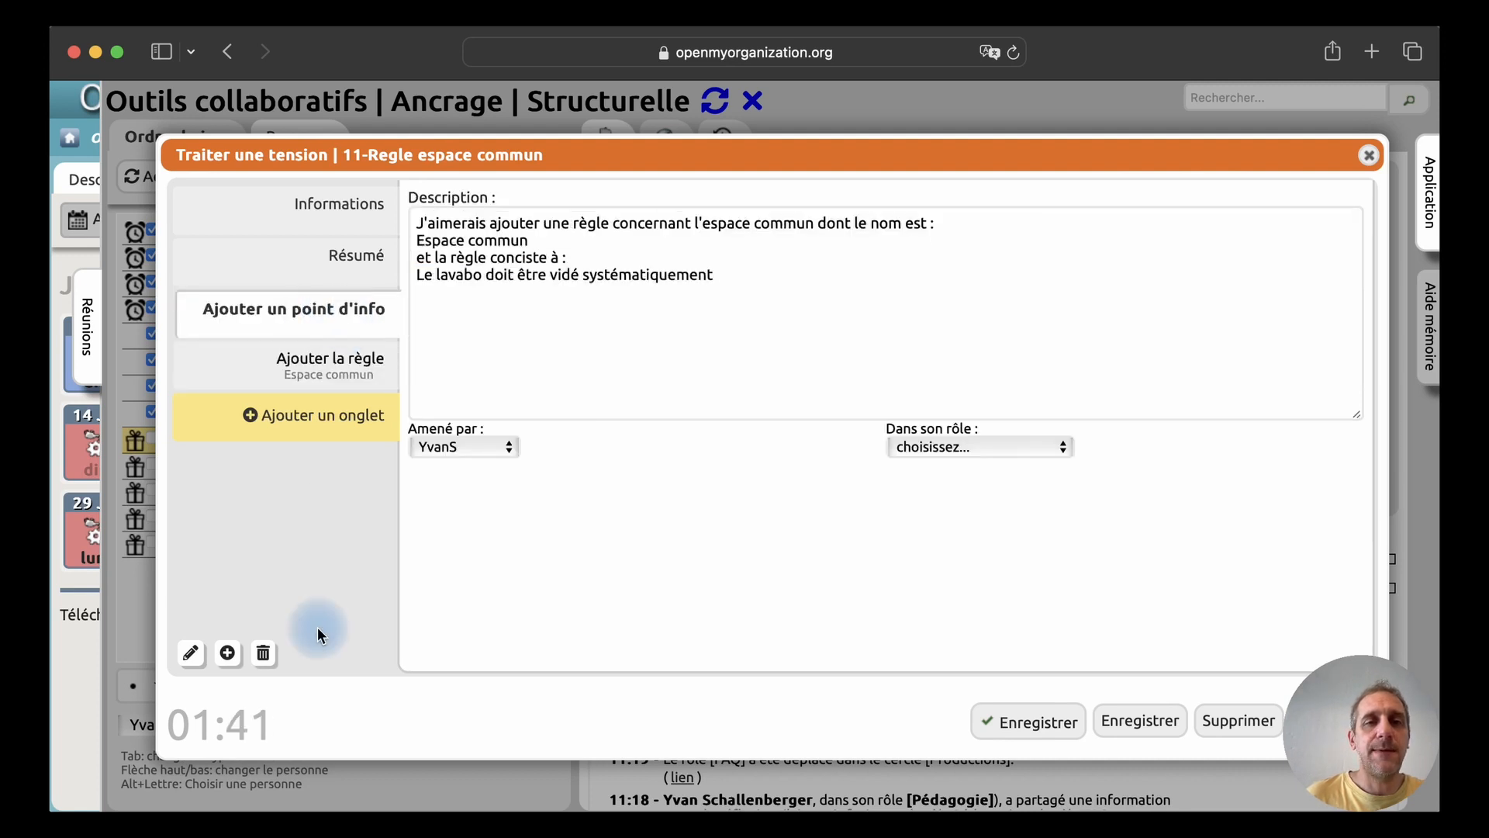
{"action": "left_click", "coordinate": [263, 656]}
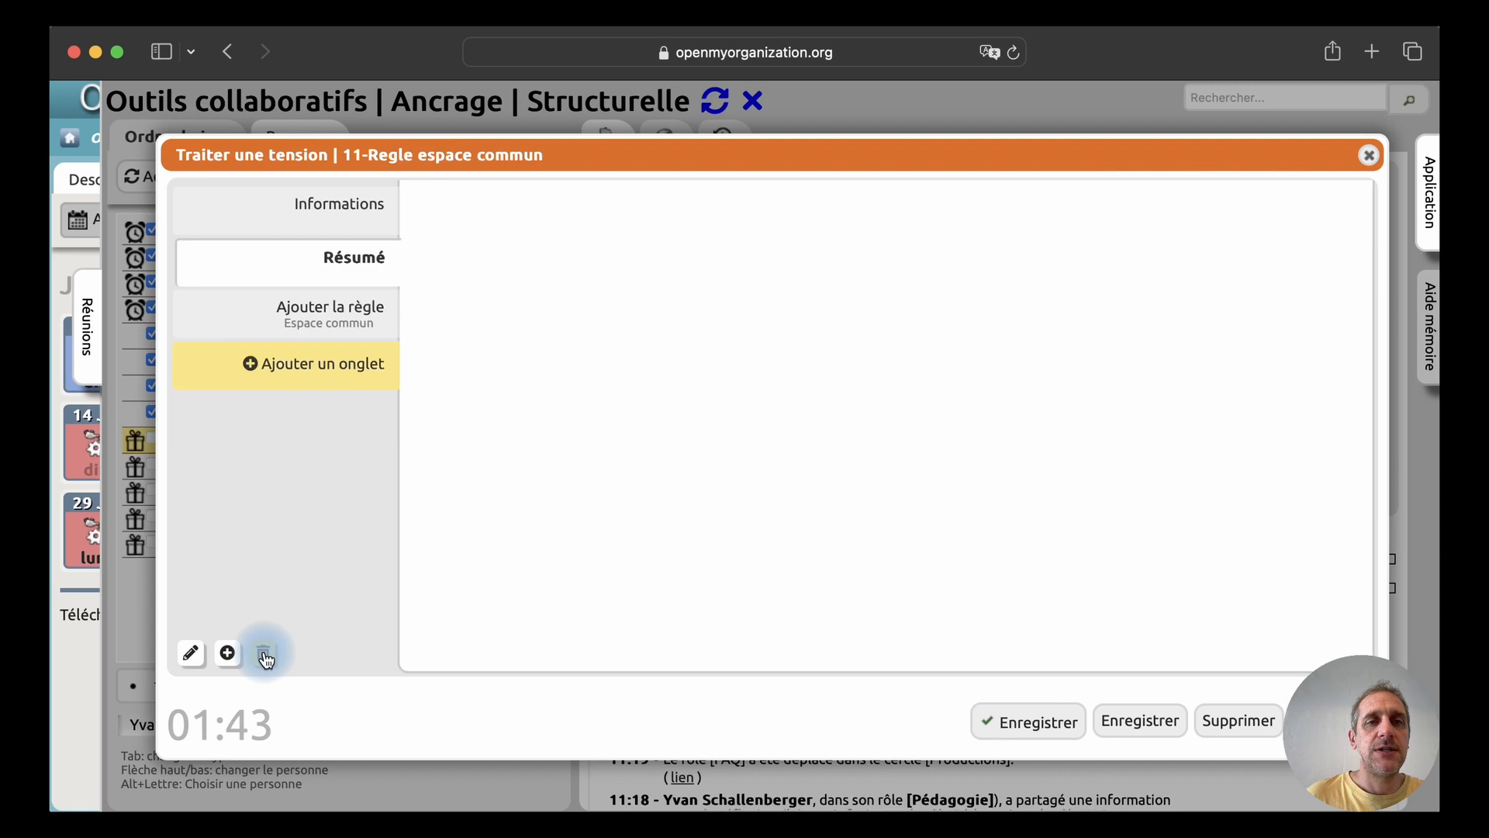
{"action": "left_click", "coordinate": [1016, 729]}
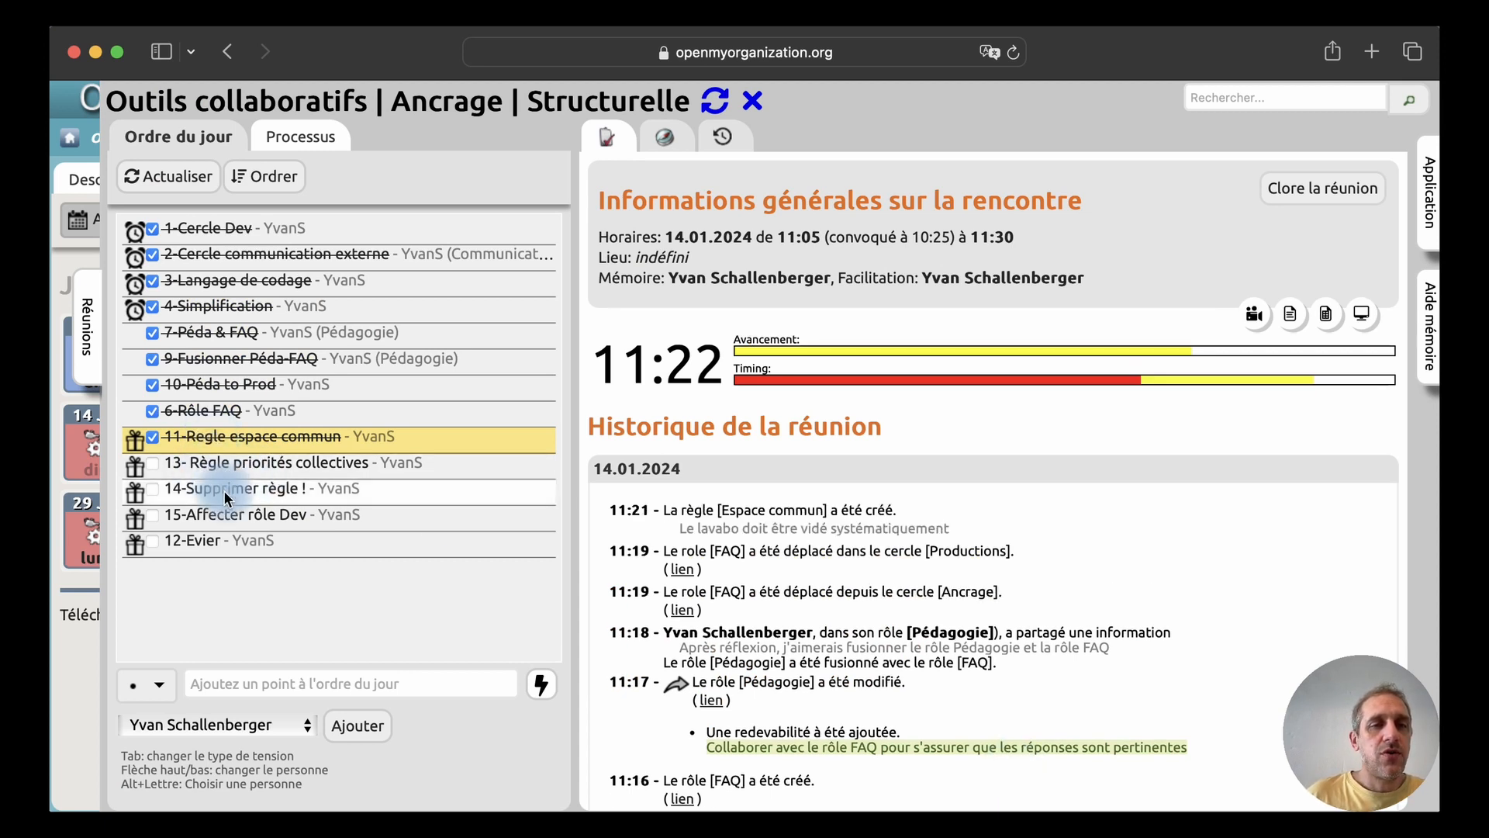
Open the agenda point 12-Evier and transform its context into an info point
{"action": "left_click", "coordinate": [209, 543]}
{"action": "left_click", "coordinate": [1276, 454]}
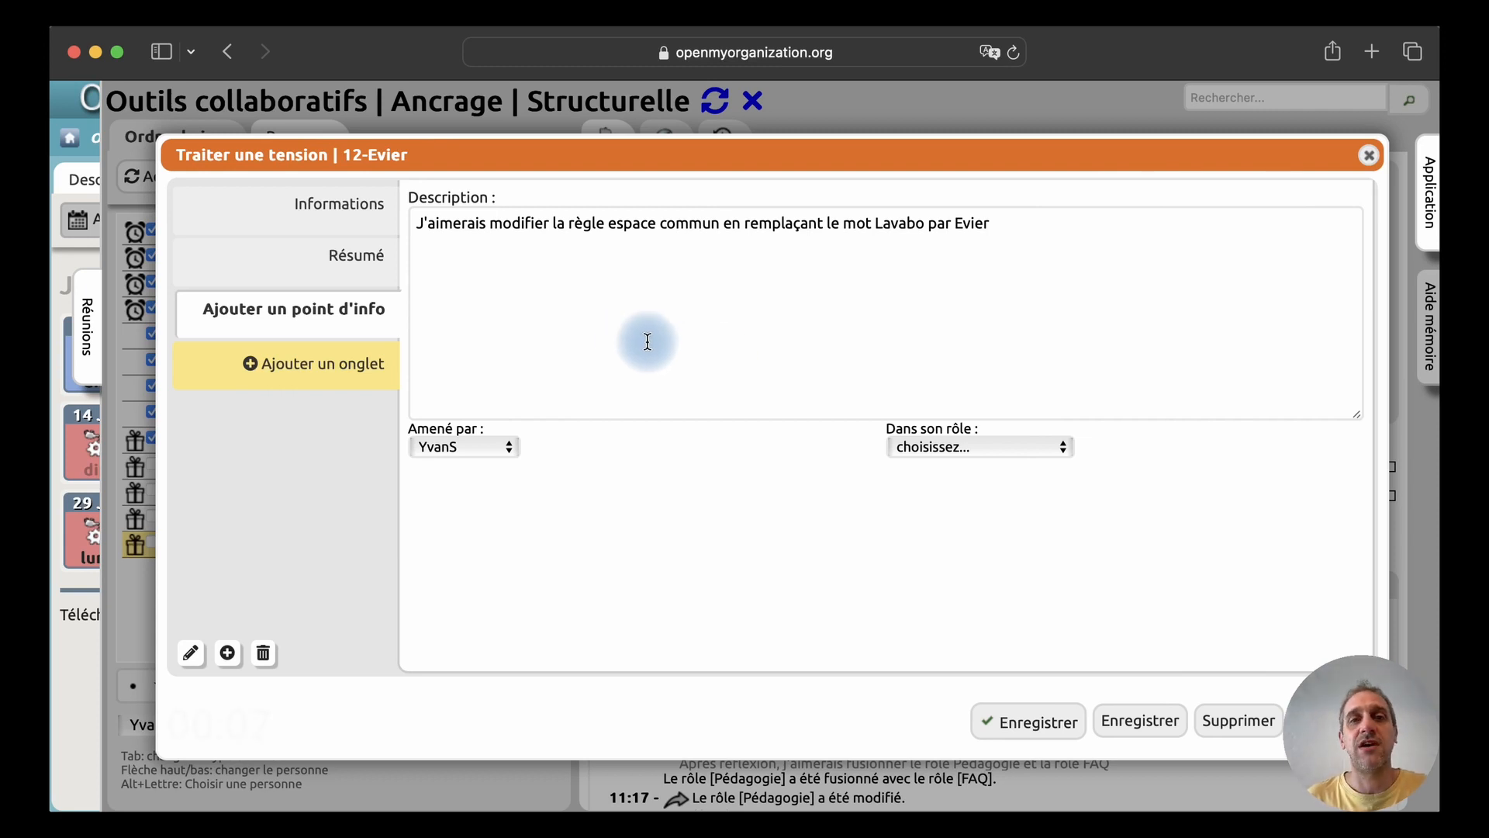
Add a rule modification to the 12-Evier tension, choosing the rule "Espace commun" and keeping its authority perimeter at "Aucun domaine, limité au cercle"
{"action": "left_click", "coordinate": [251, 364]}
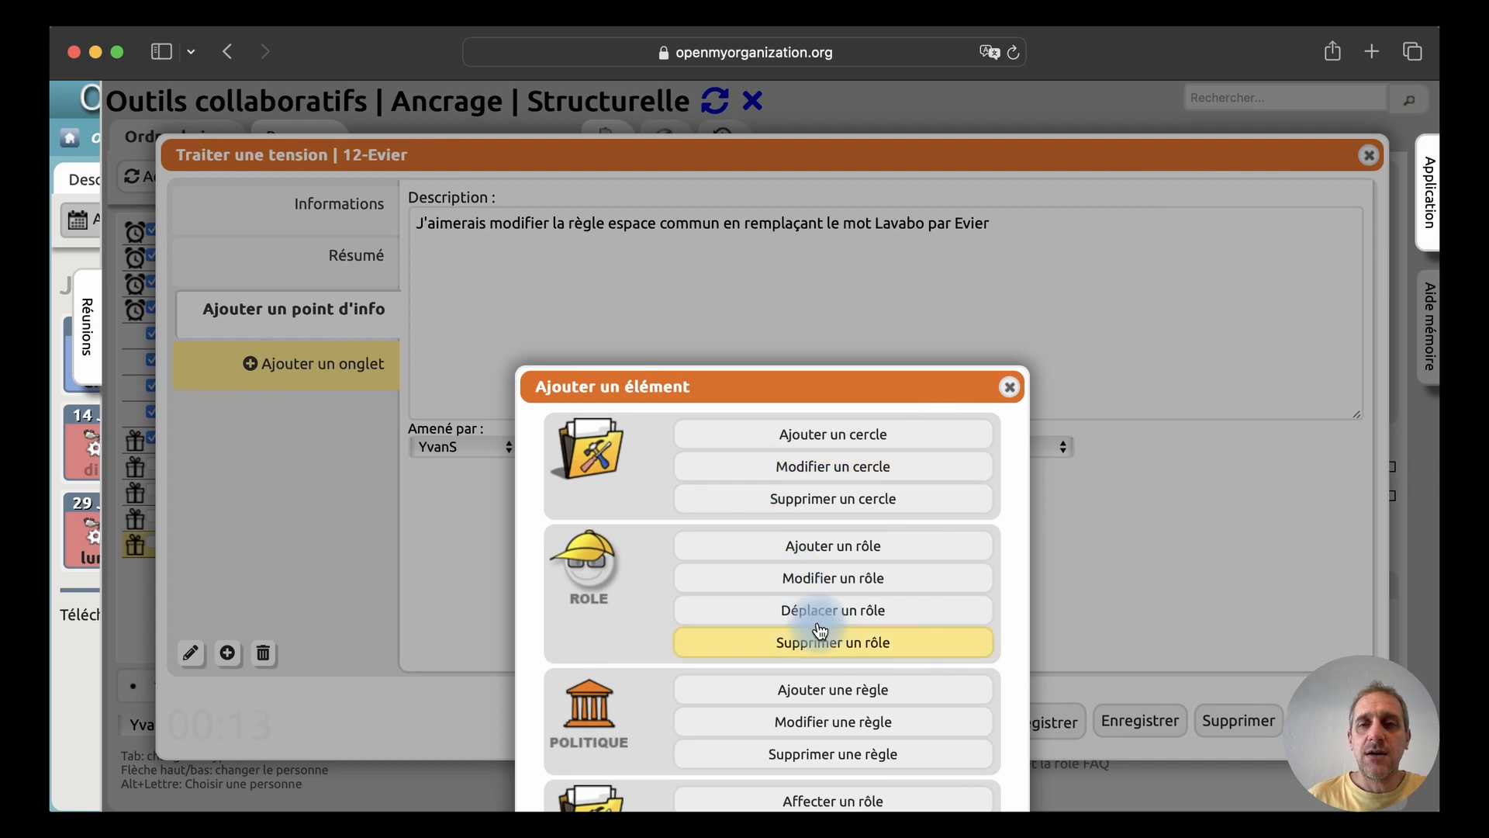
{"action": "left_click", "coordinate": [810, 723]}
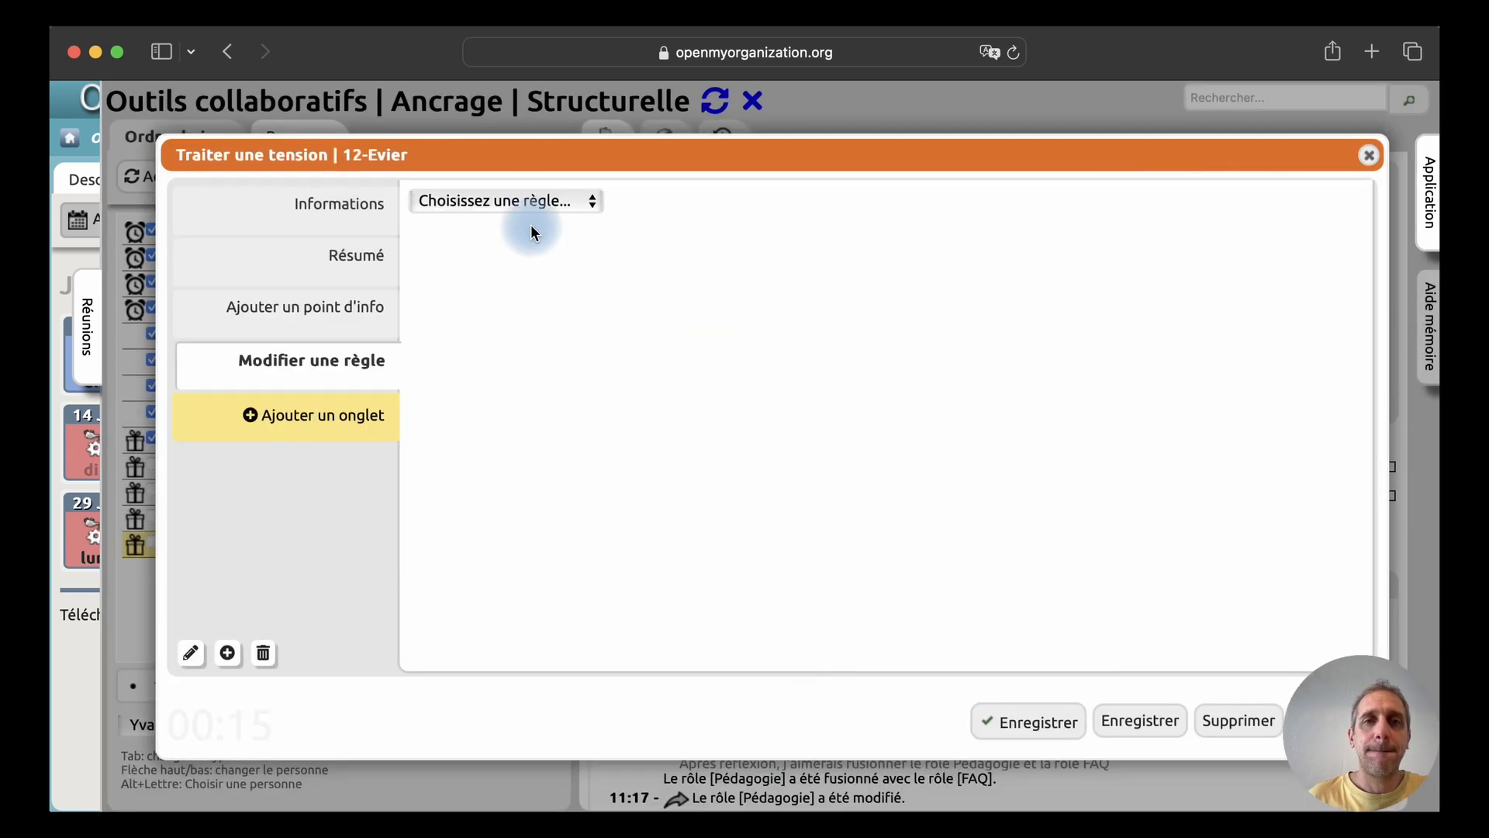
{"action": "left_click", "coordinate": [519, 200]}
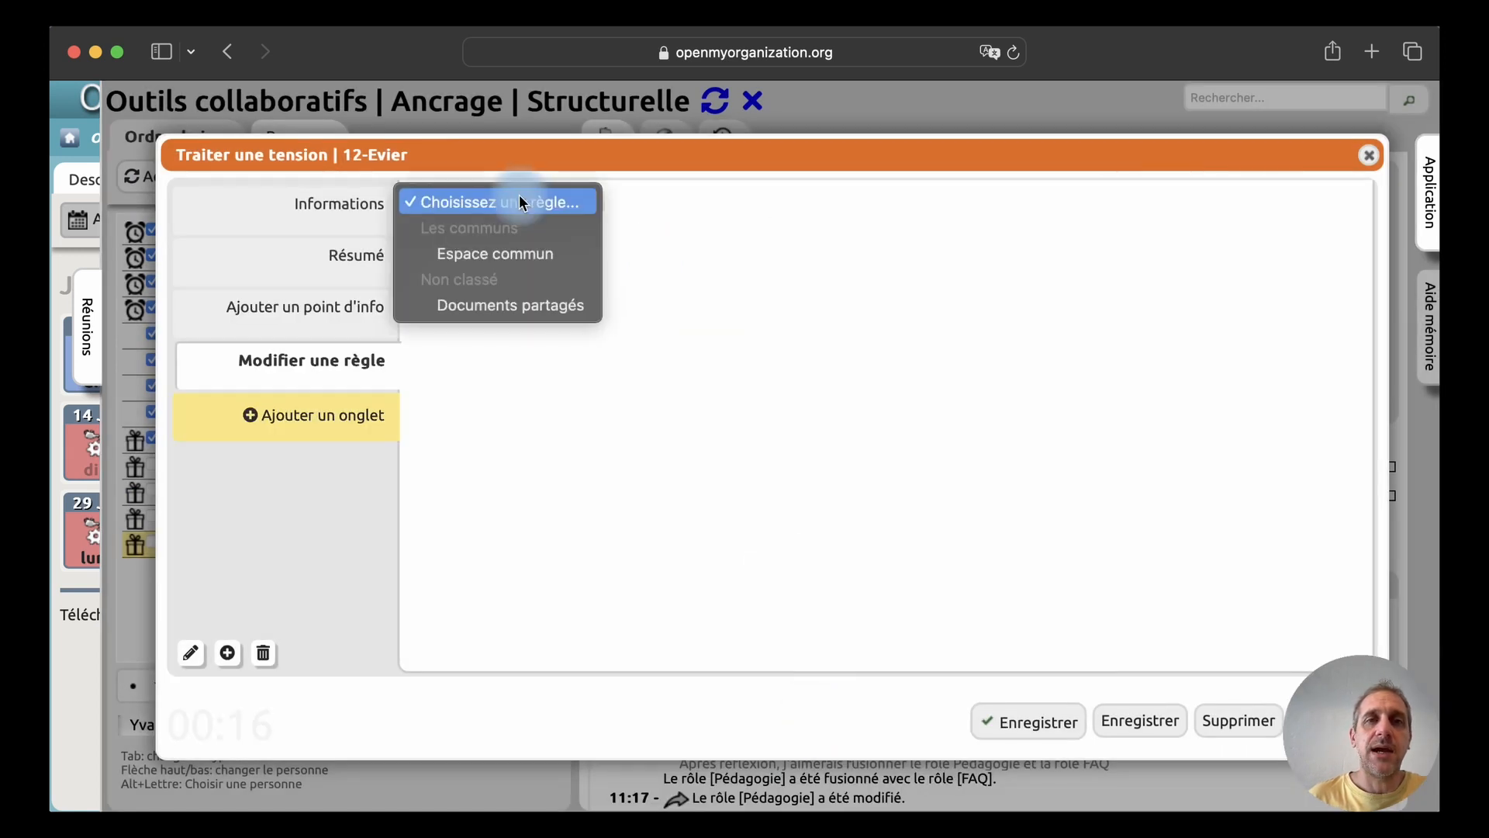
{"action": "left_click", "coordinate": [511, 253]}
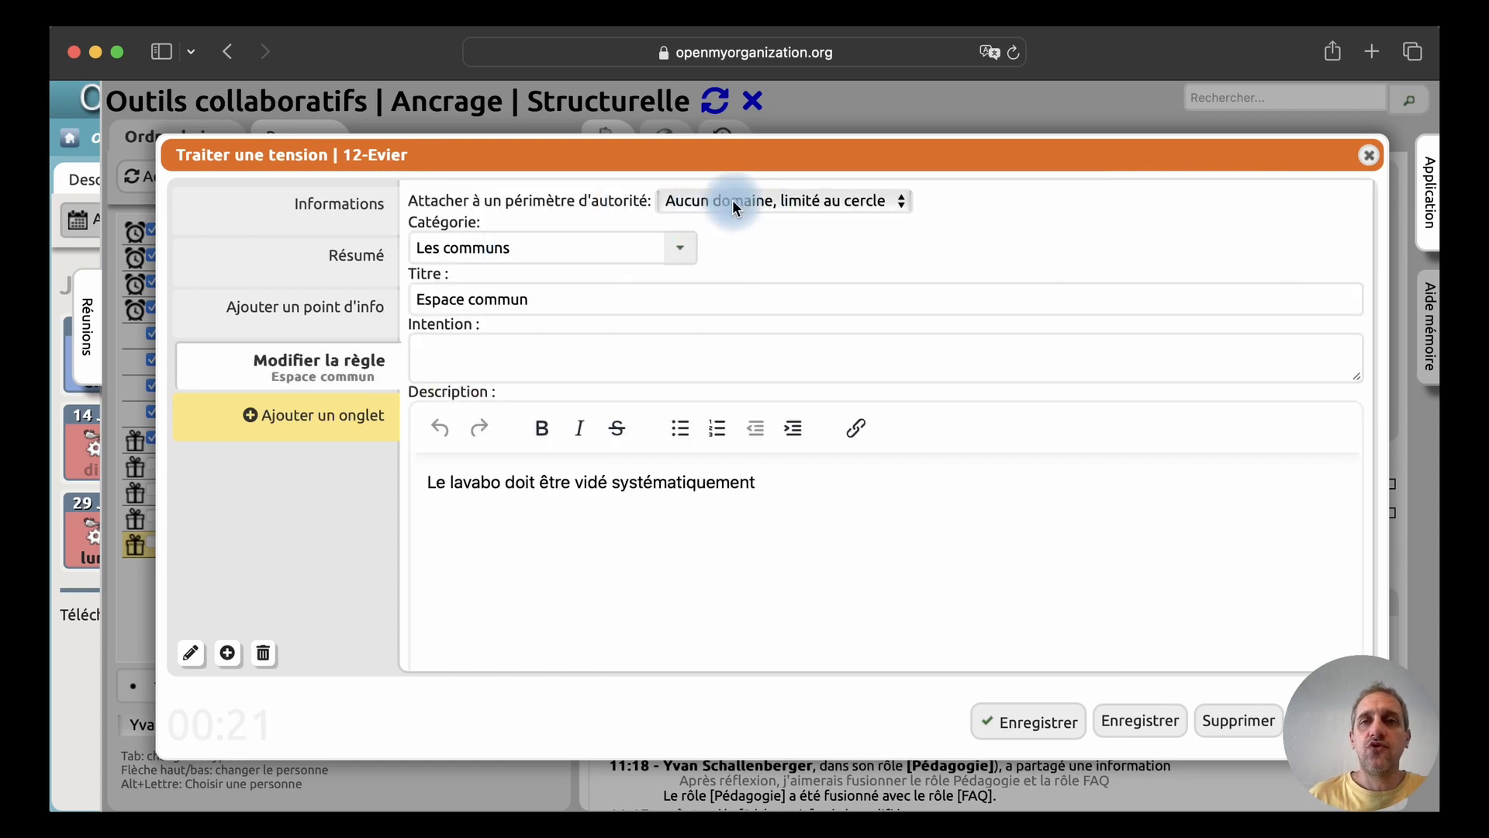
{"action": "left_click", "coordinate": [732, 199]}
{"action": "left_click", "coordinate": [644, 207]}
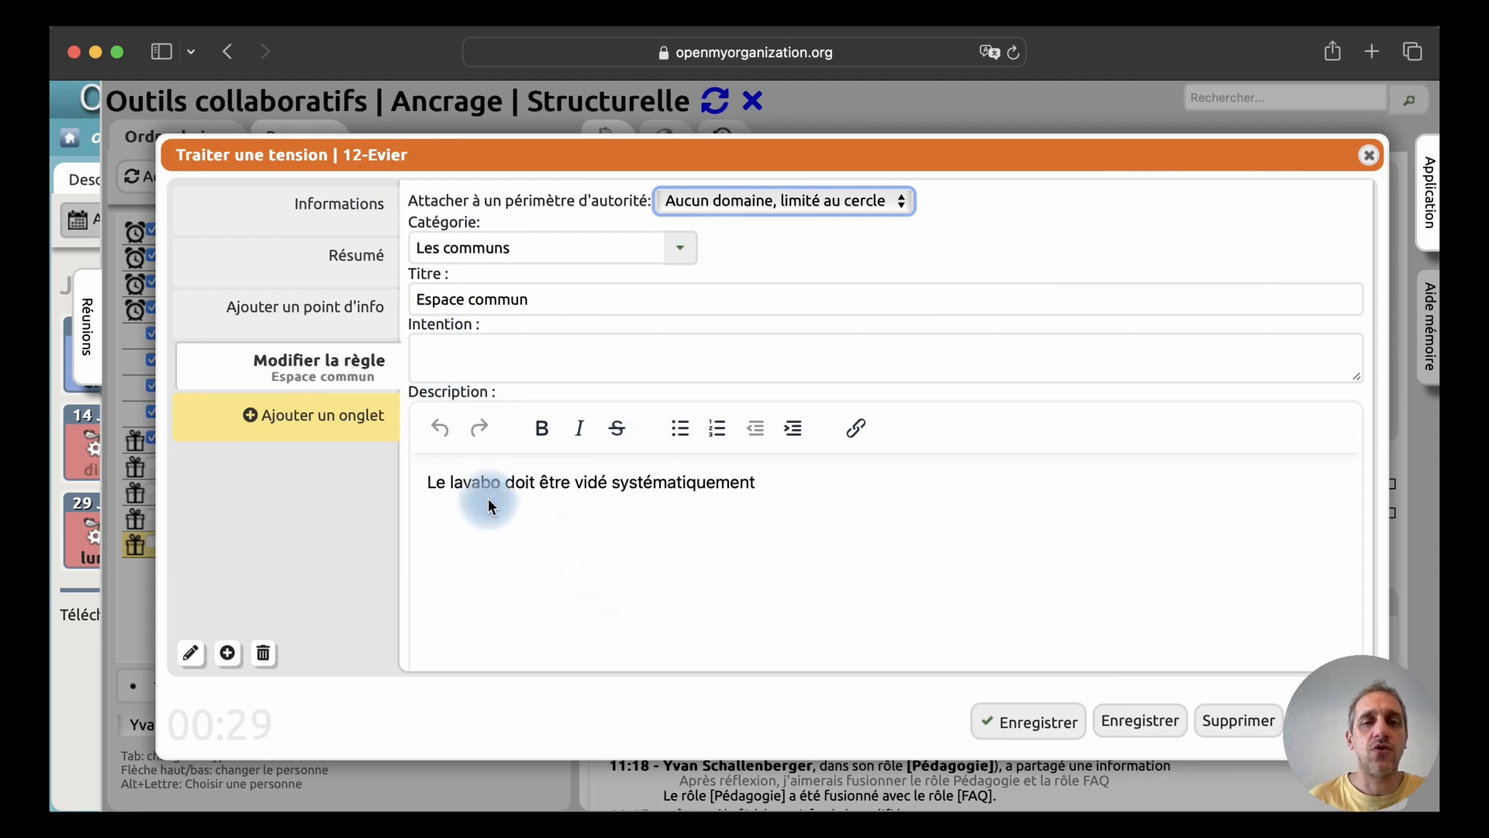
Replace "Le lavabo" with "L'évier" in the description of the Espace commun rule
{"action": "double_click", "coordinate": [471, 483]}
{"action": "key", "text": "BackSpace"}
{"action": "key", "text": "BackSpace"}
{"action": "key", "text": "BackSpace"}
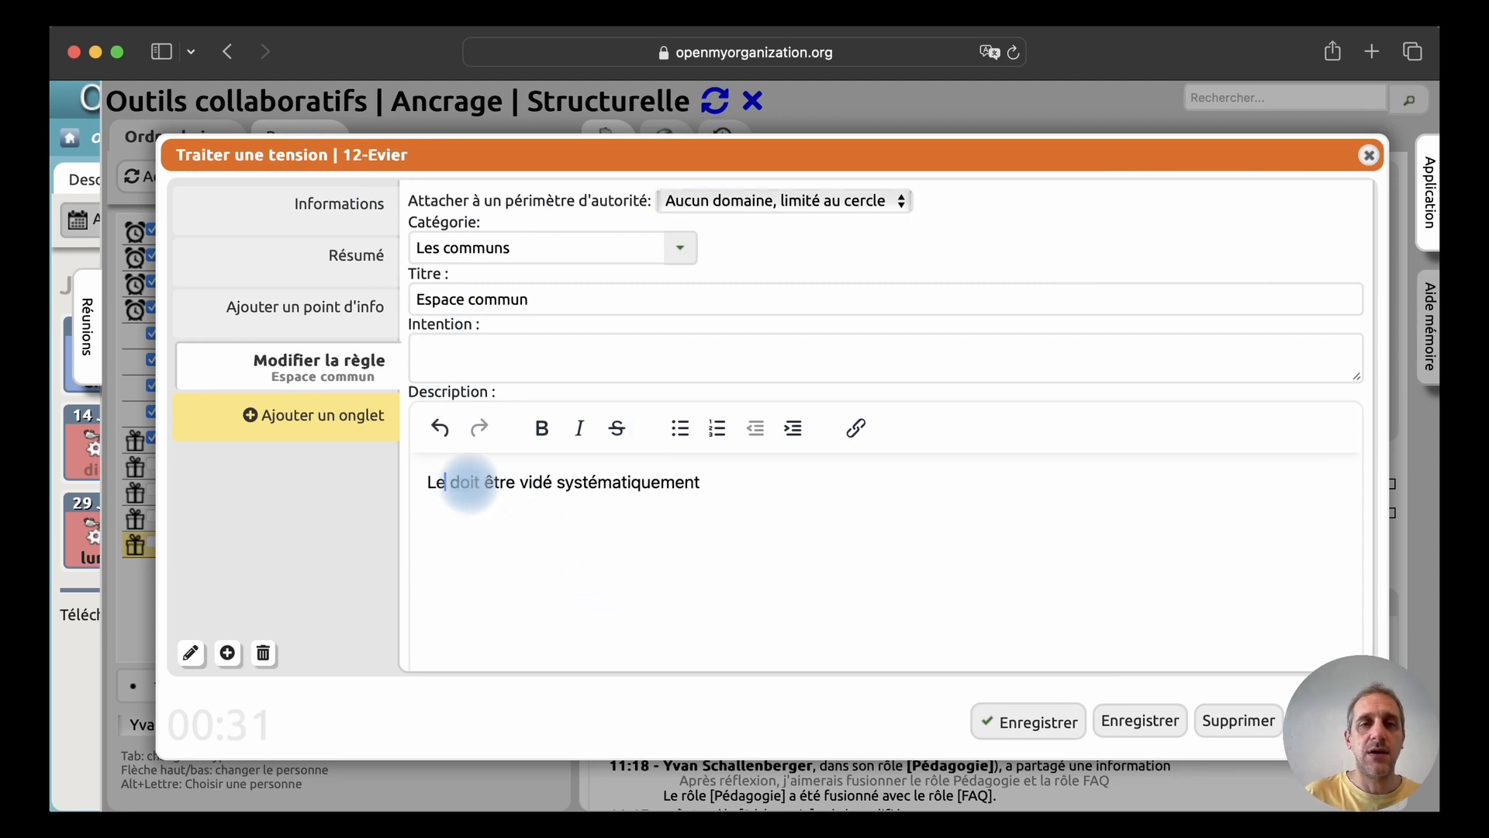
{"action": "type", "text": "'"}
{"action": "type", "text": "évier"}
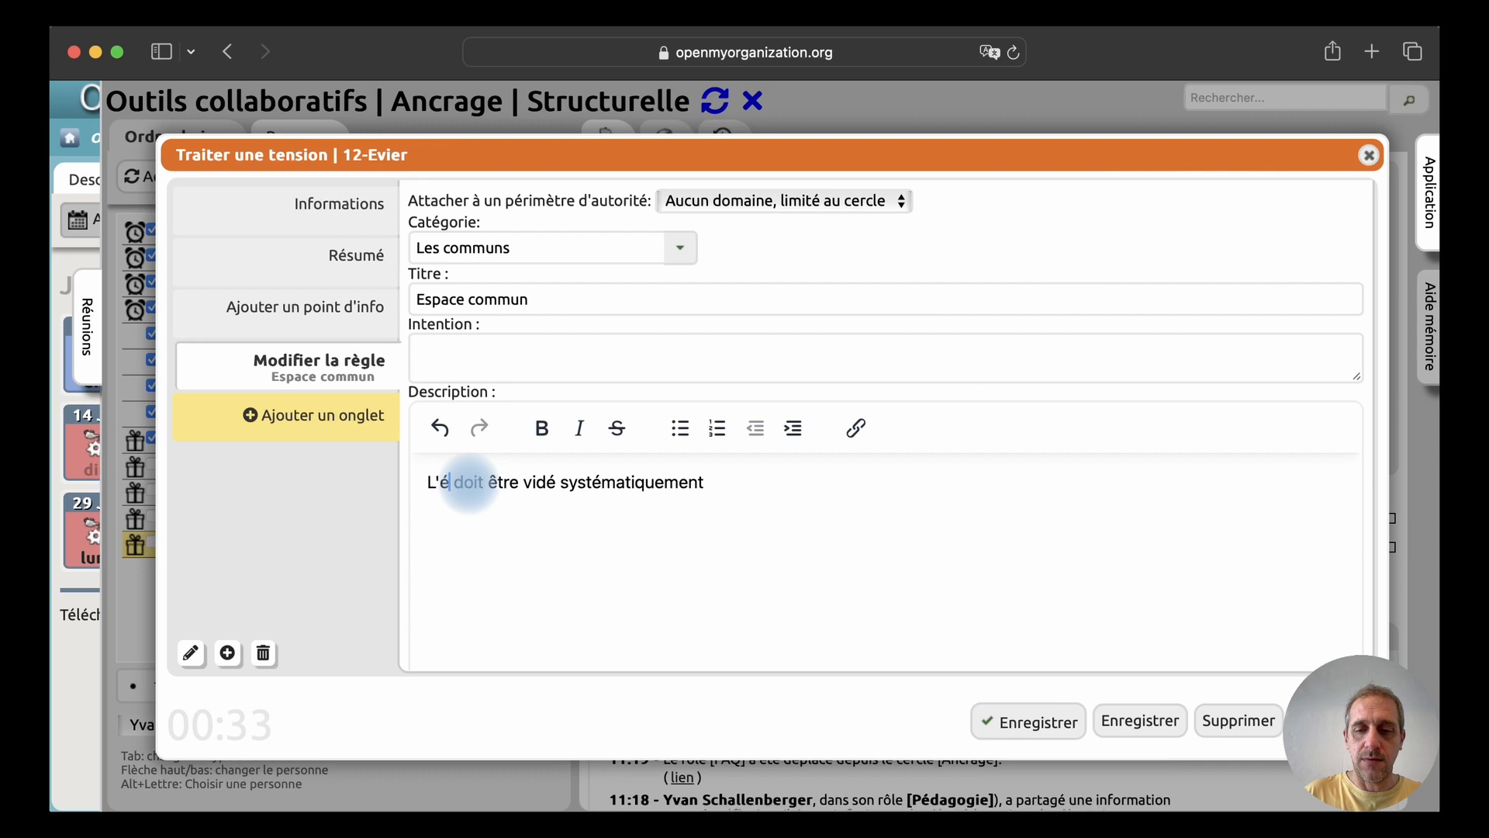
{"action": "left_click", "coordinate": [595, 585]}
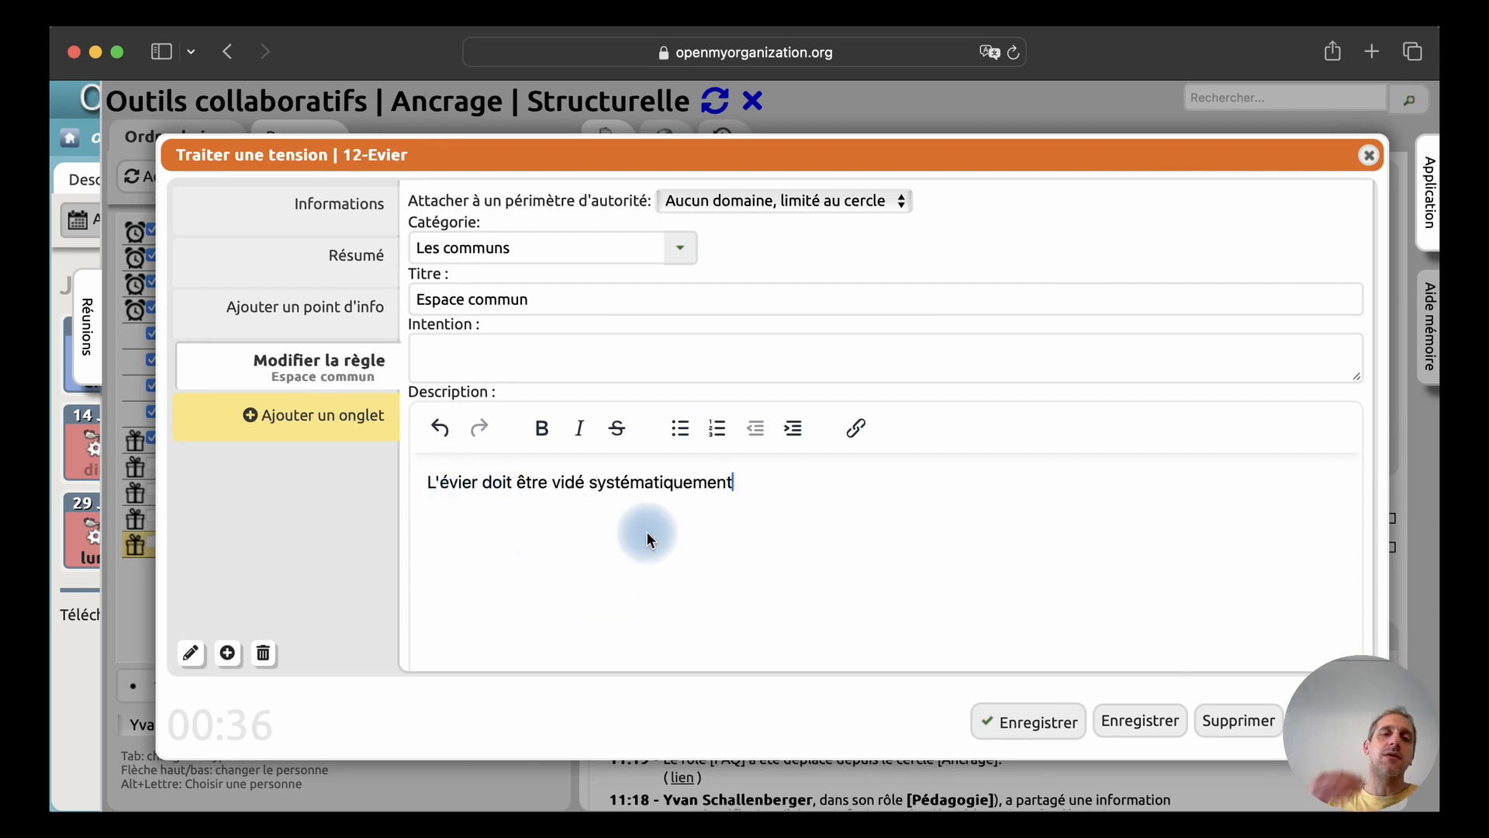
Delete the info point from the 12-Evier tension, review the proposal's summary and save the tension as processed
{"action": "left_click", "coordinate": [329, 321]}
{"action": "left_click", "coordinate": [264, 653]}
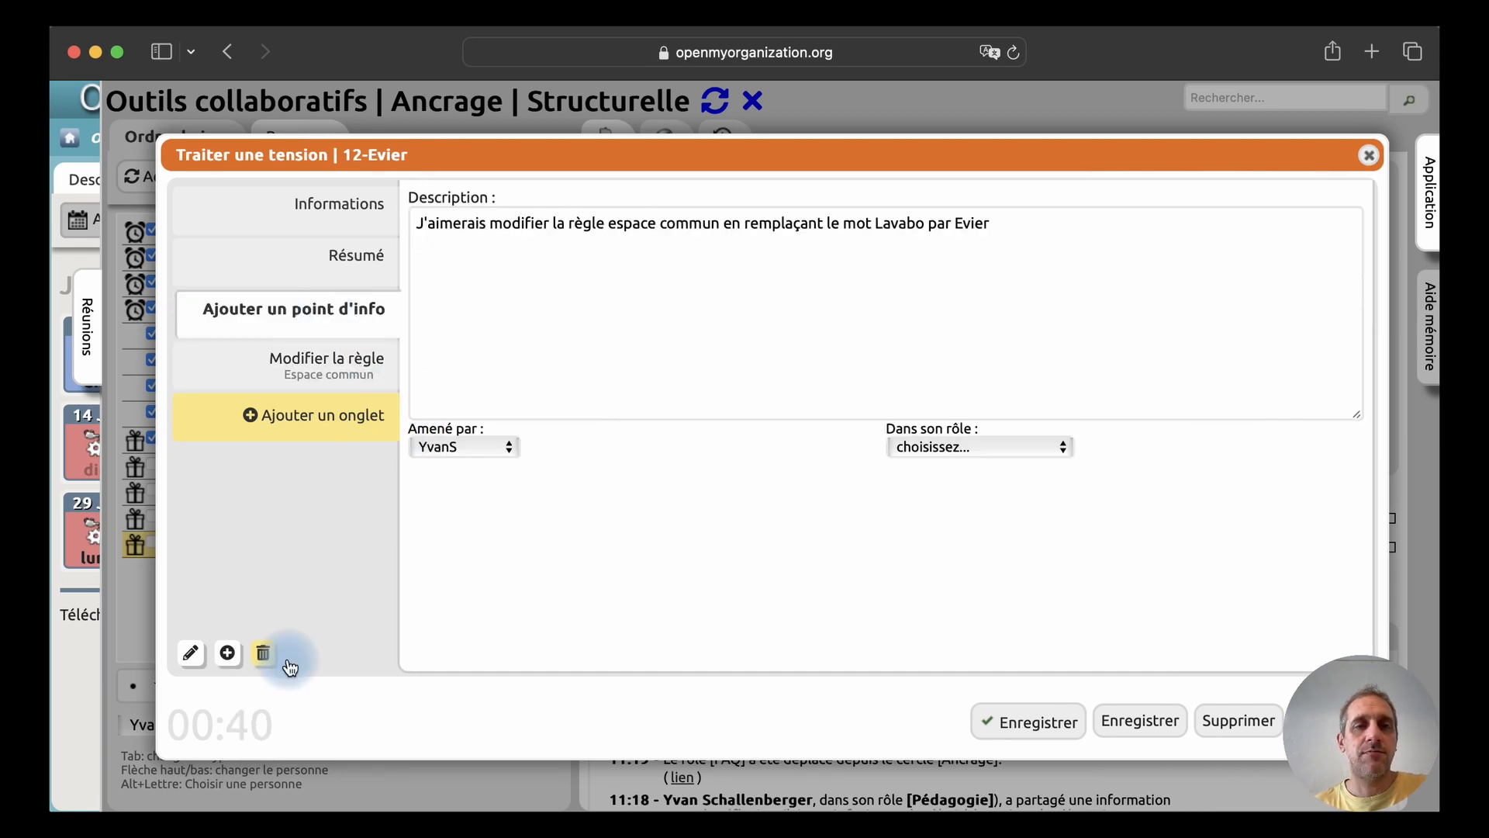
{"action": "left_click", "coordinate": [266, 308]}
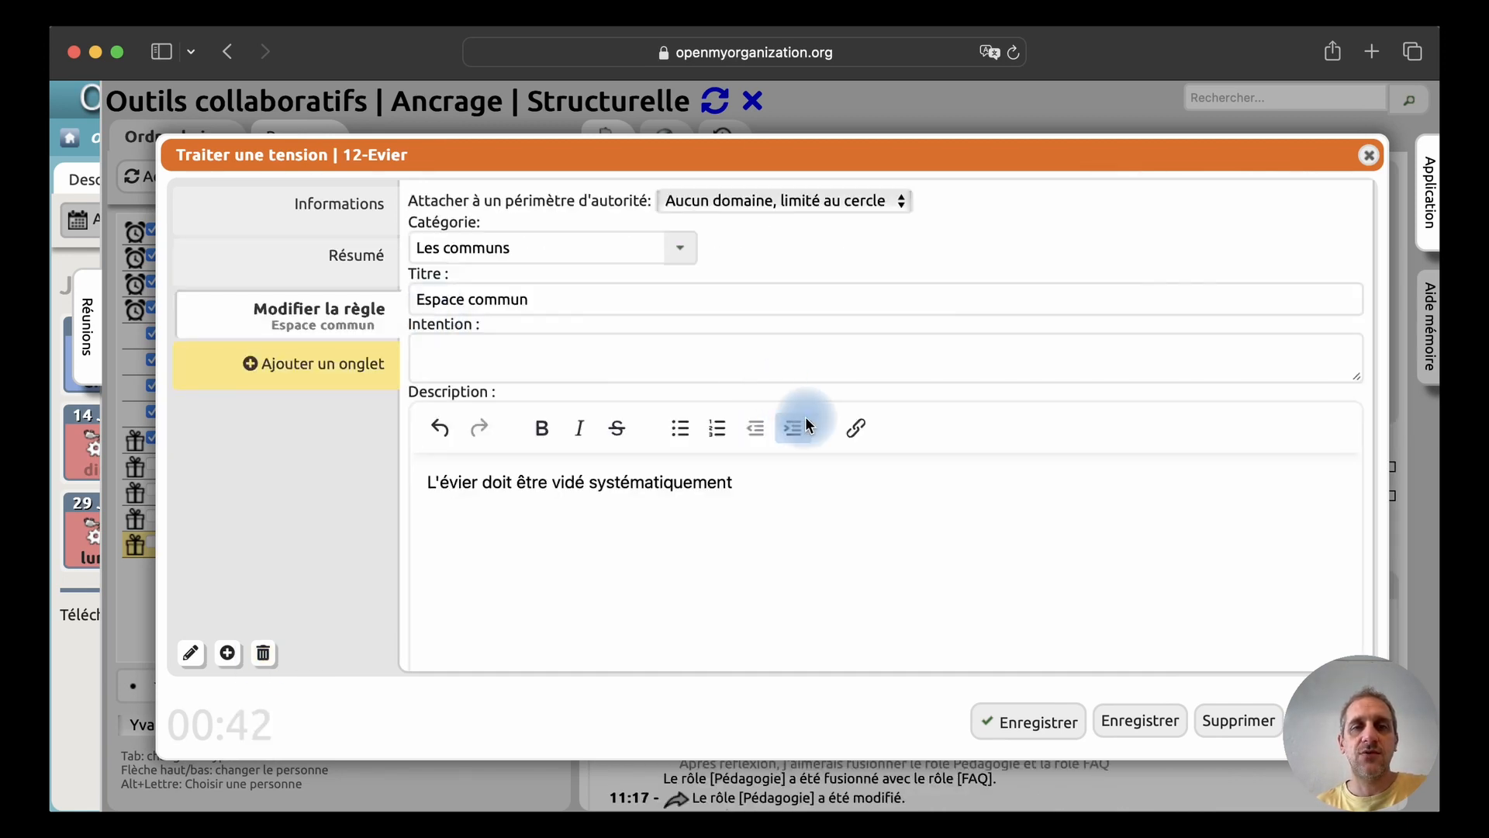
{"action": "left_click", "coordinate": [349, 264]}
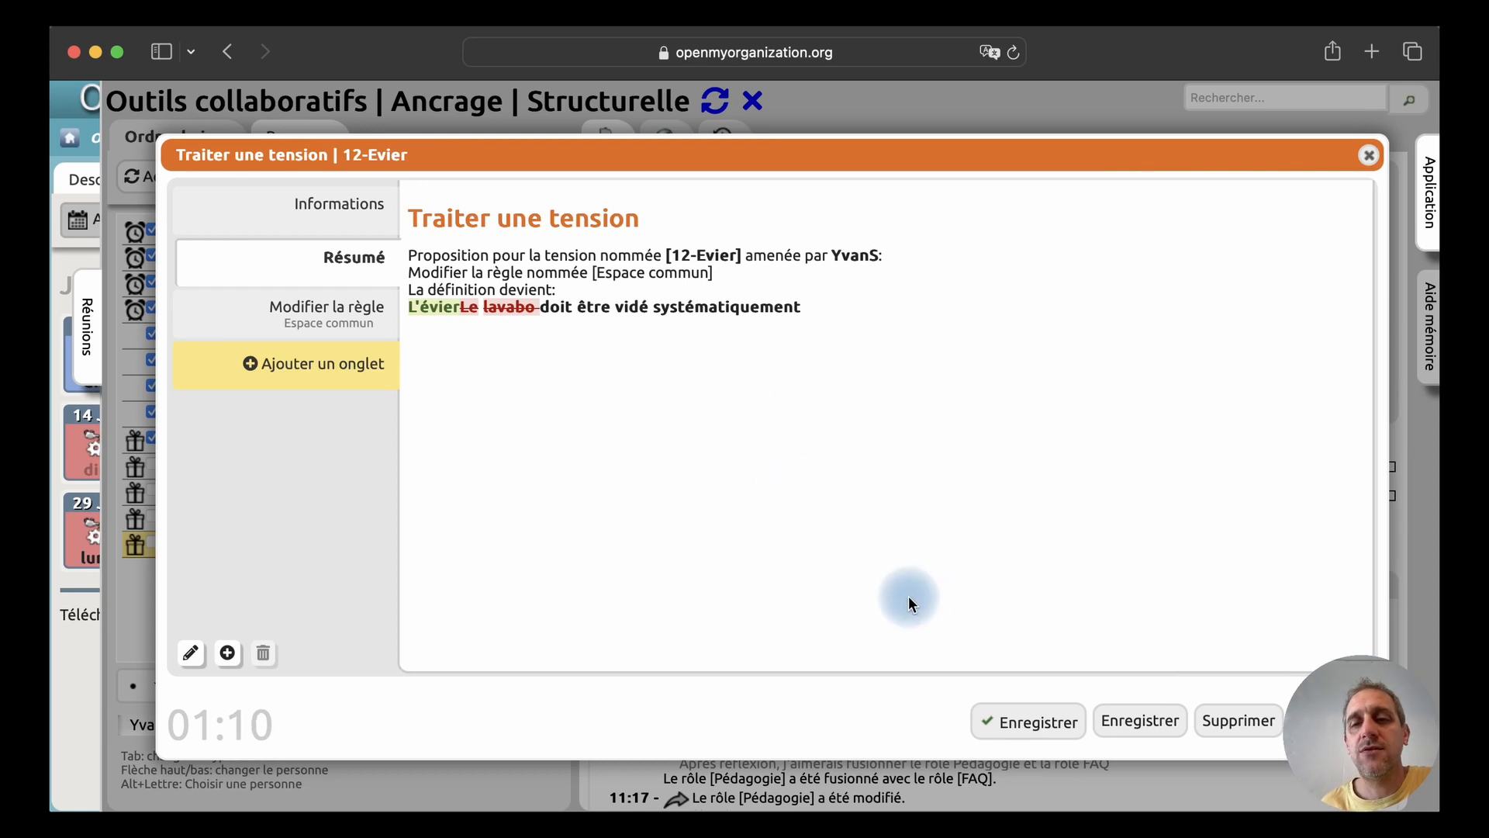
{"action": "left_click", "coordinate": [1022, 723]}
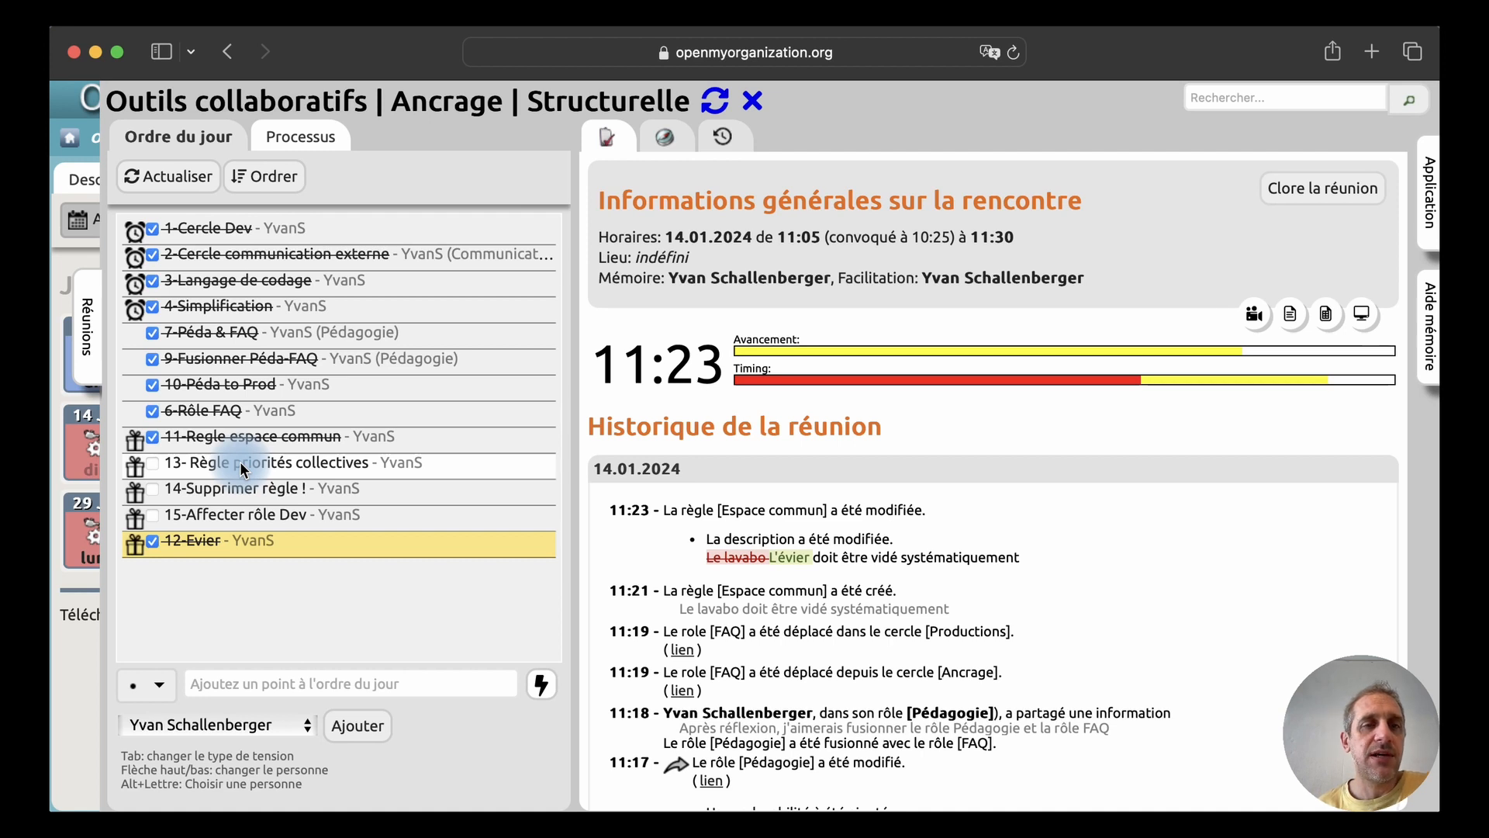
Open the agenda point 13- Règle priorités collectives and transform its context into an info point
{"action": "left_click", "coordinate": [240, 463]}
{"action": "left_click", "coordinate": [1156, 460]}
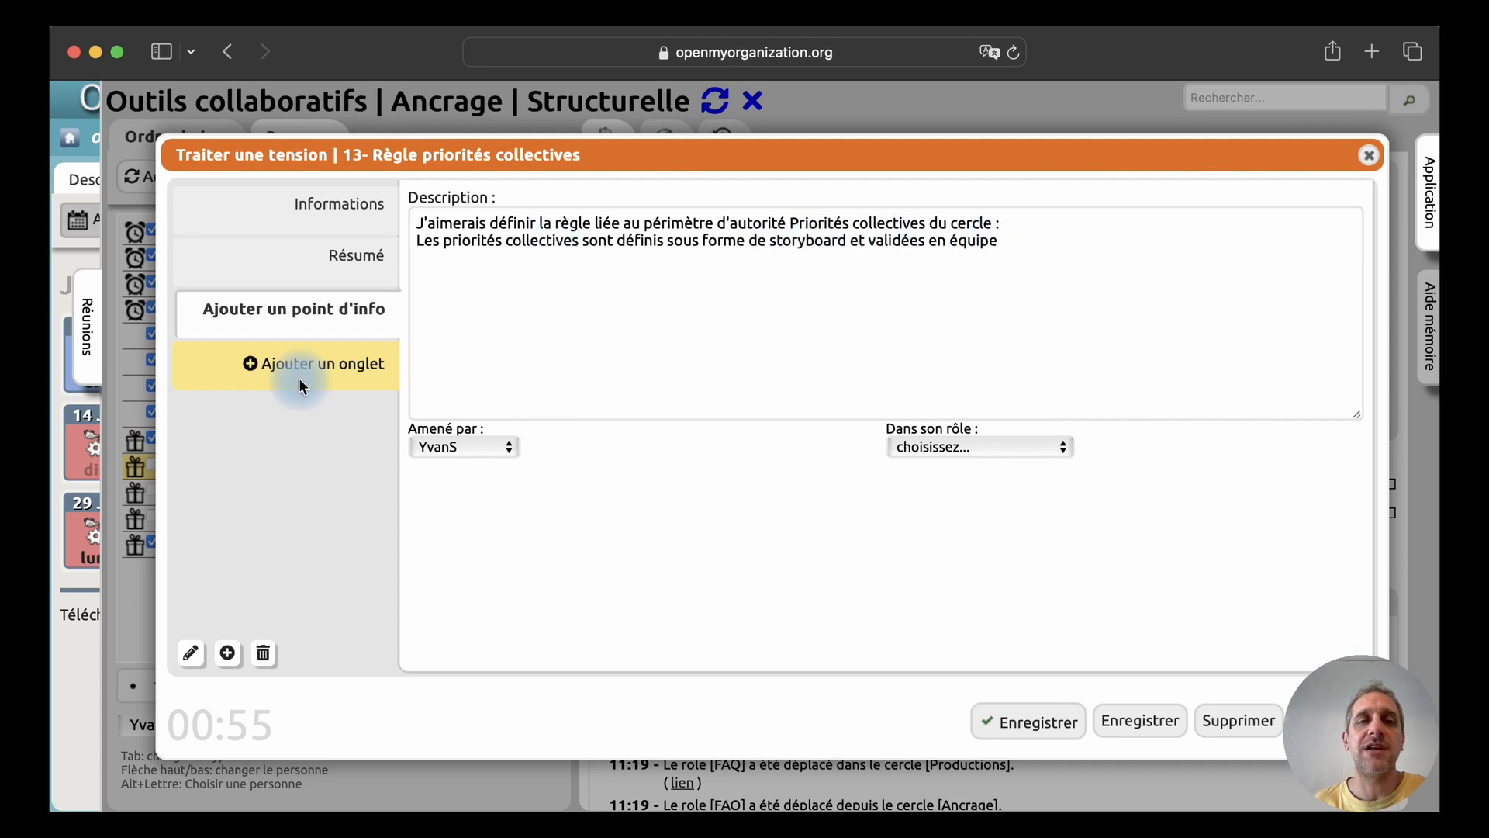
Add a new rule of type "Règle de cercle" to the tension and attach it to the authority perimeter "Priorités collectives"
{"action": "left_click", "coordinate": [257, 367]}
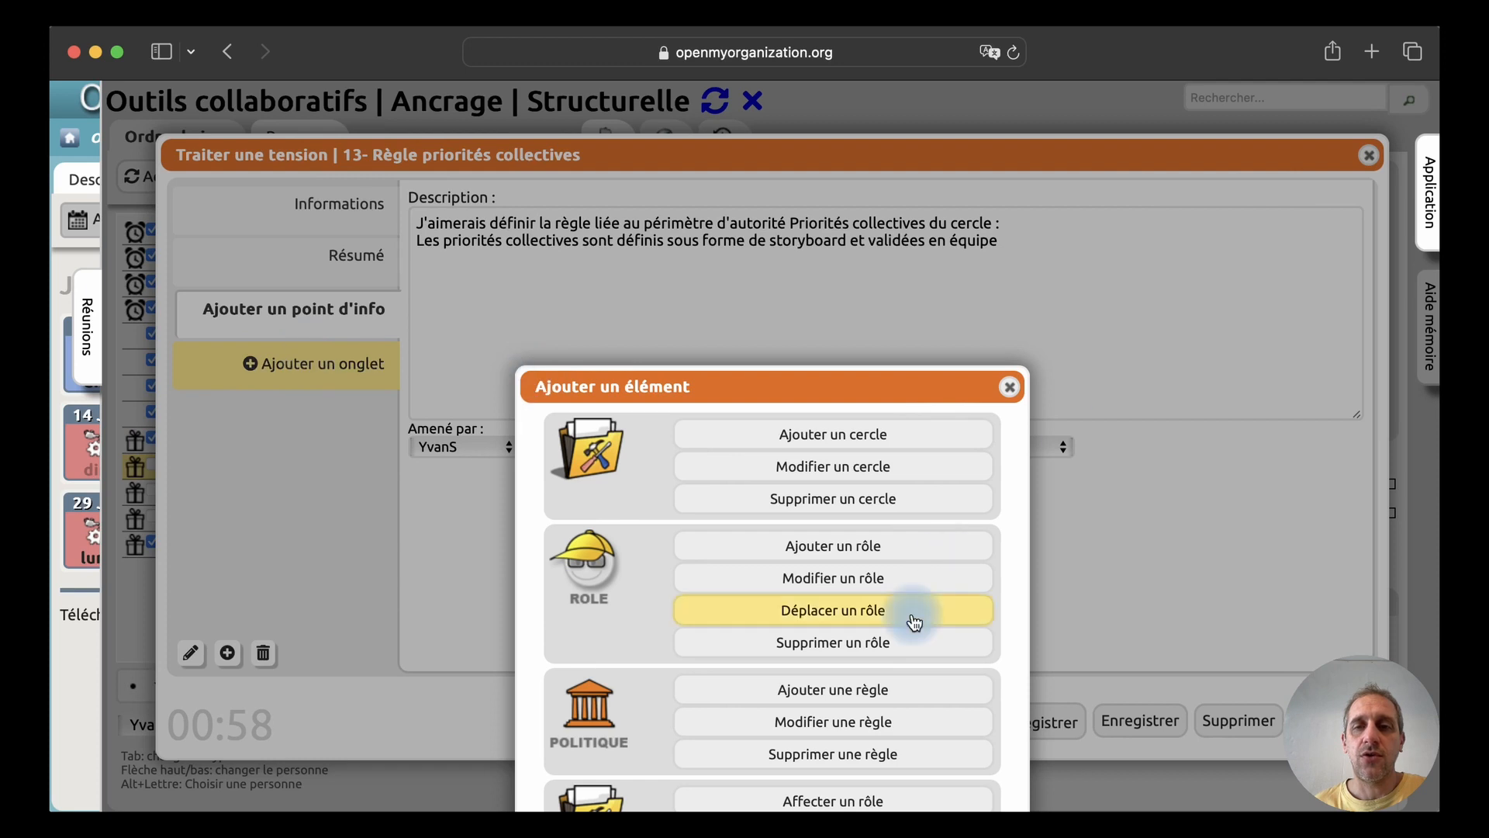
{"action": "left_click", "coordinate": [851, 698]}
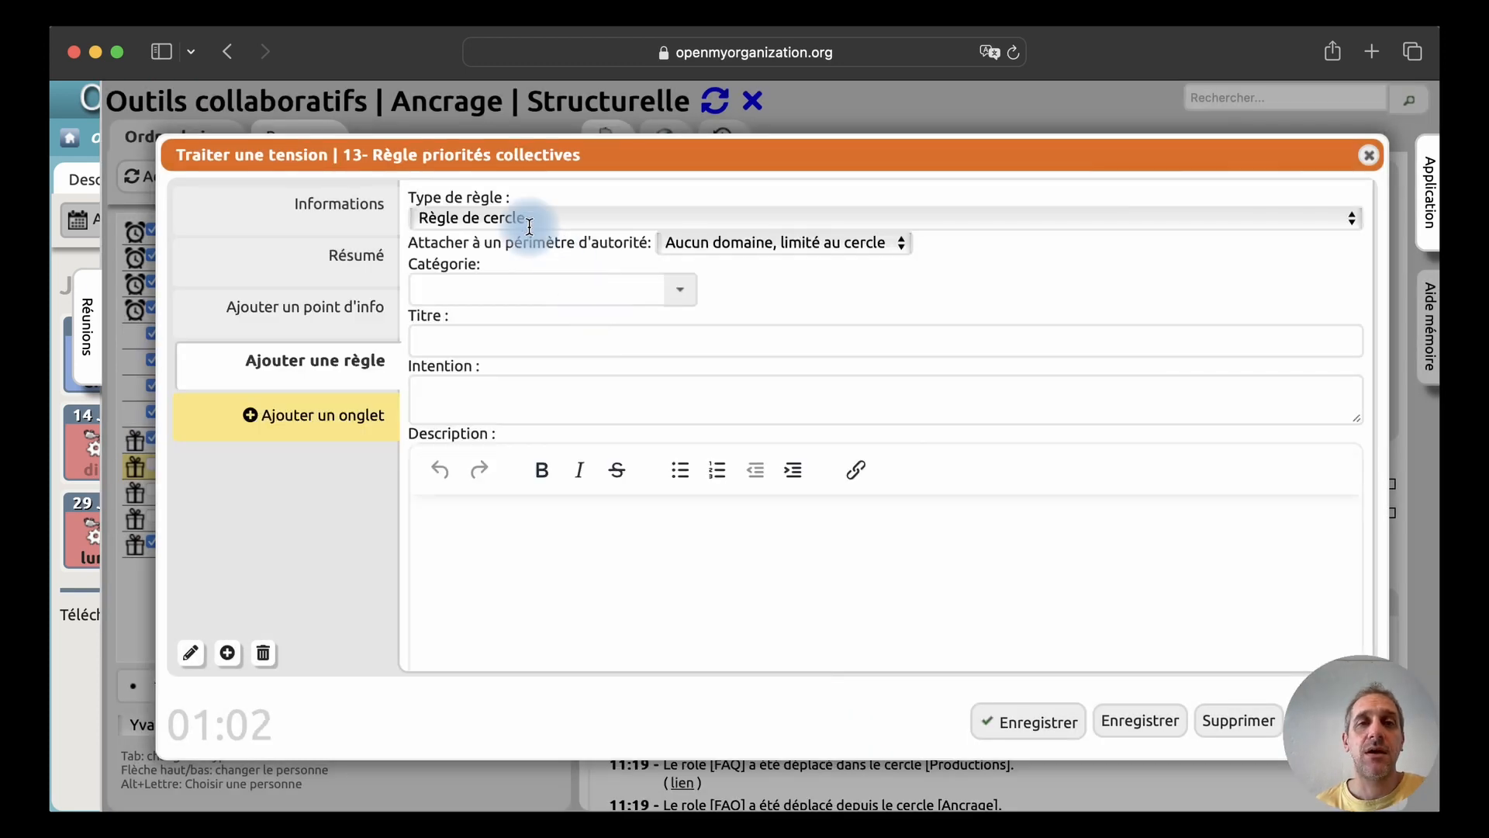
{"action": "left_click", "coordinate": [519, 218]}
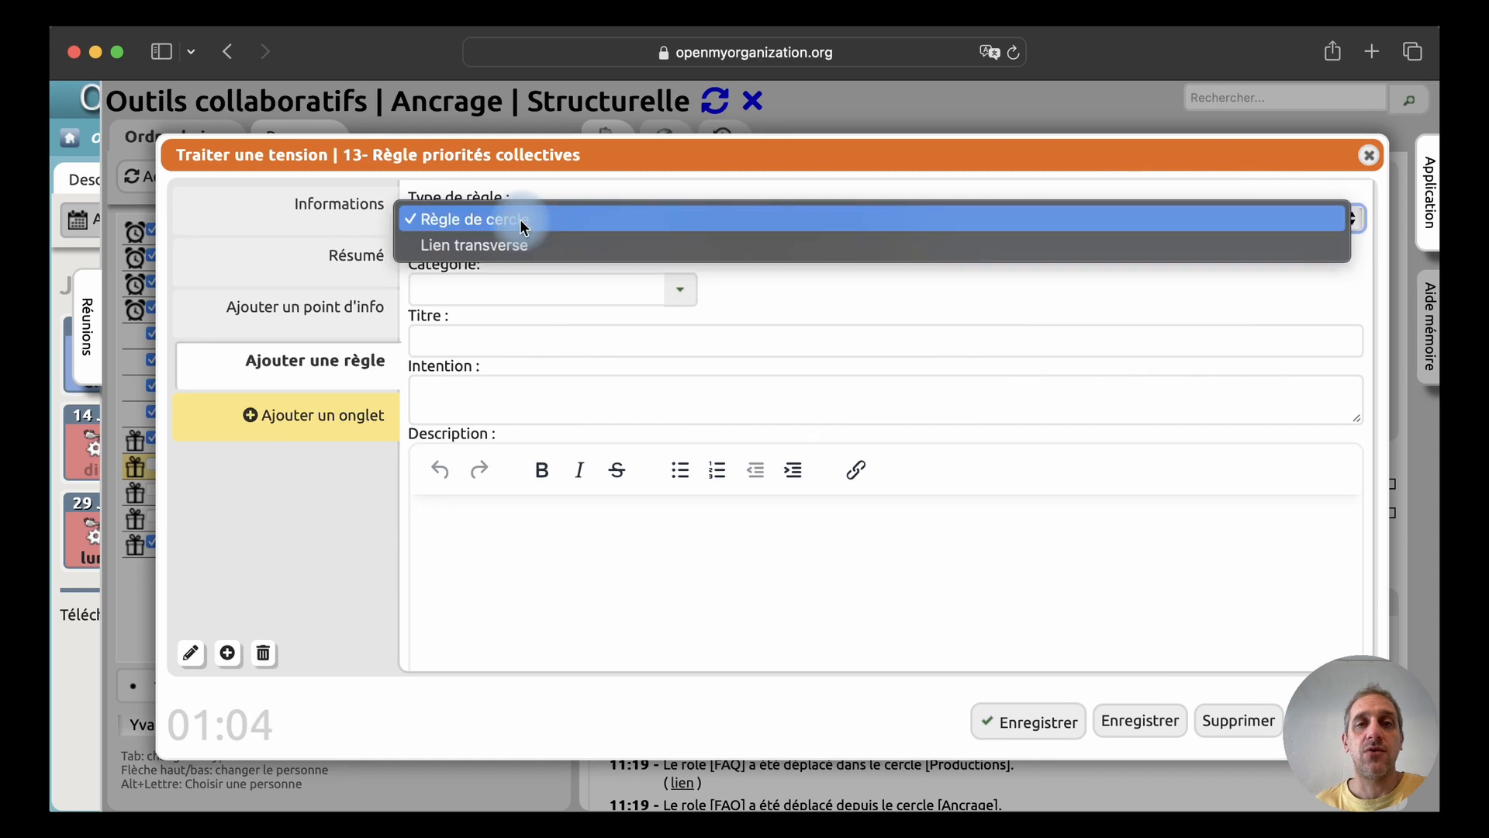
{"action": "left_click", "coordinate": [750, 221]}
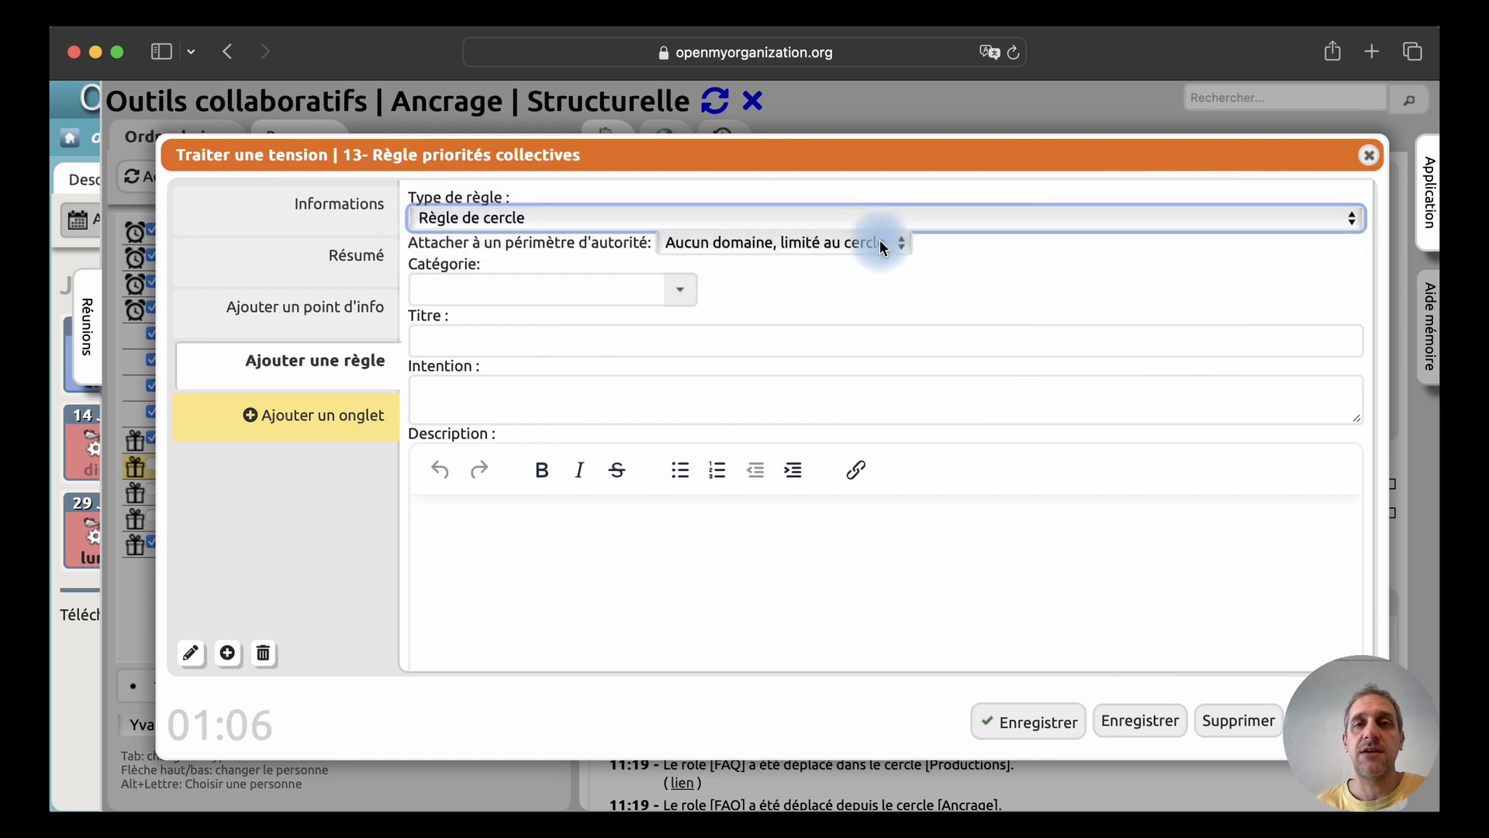
{"action": "left_click", "coordinate": [766, 247]}
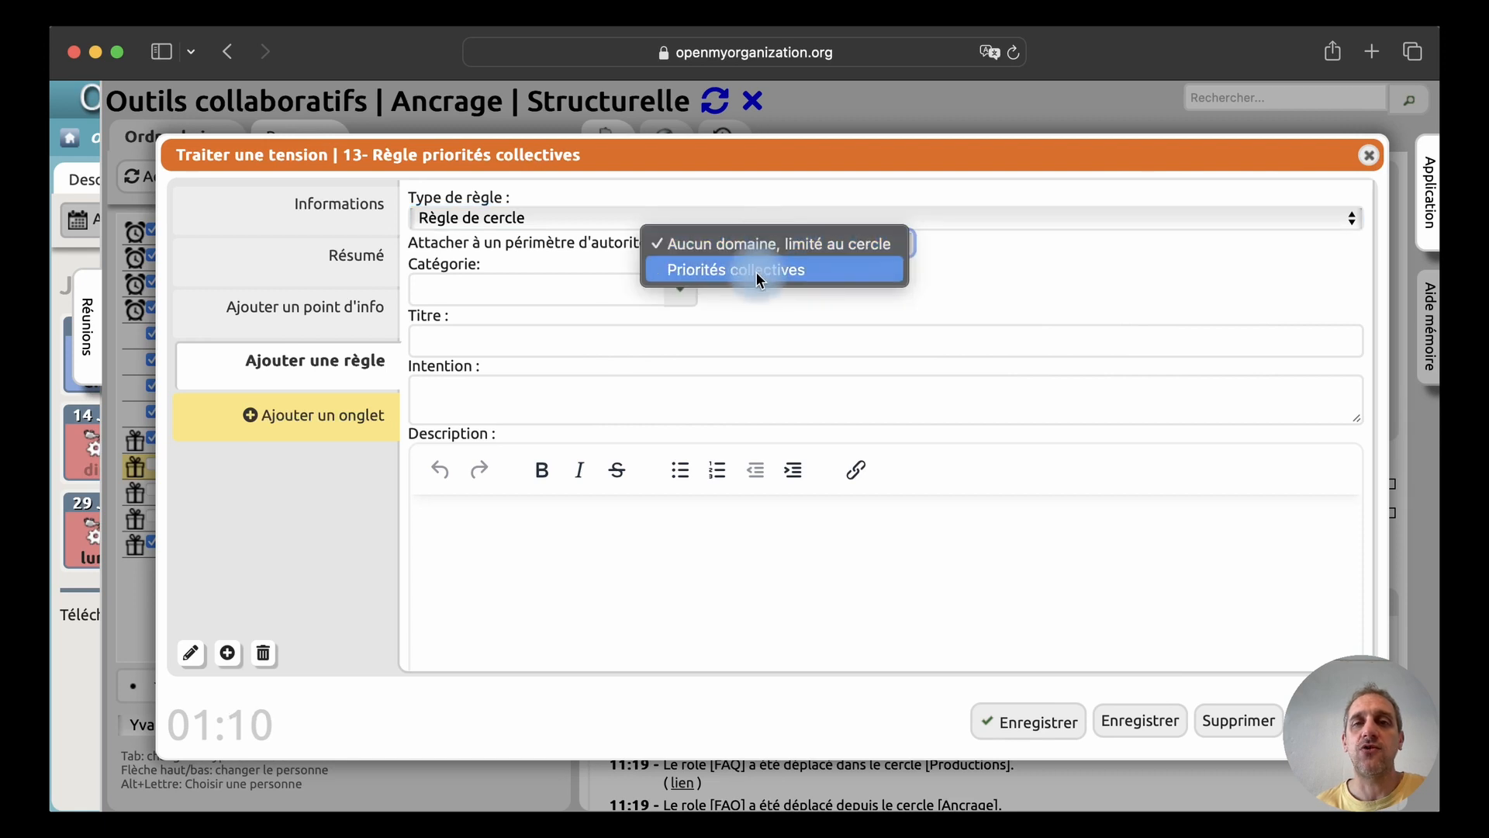
{"action": "left_click", "coordinate": [756, 270]}
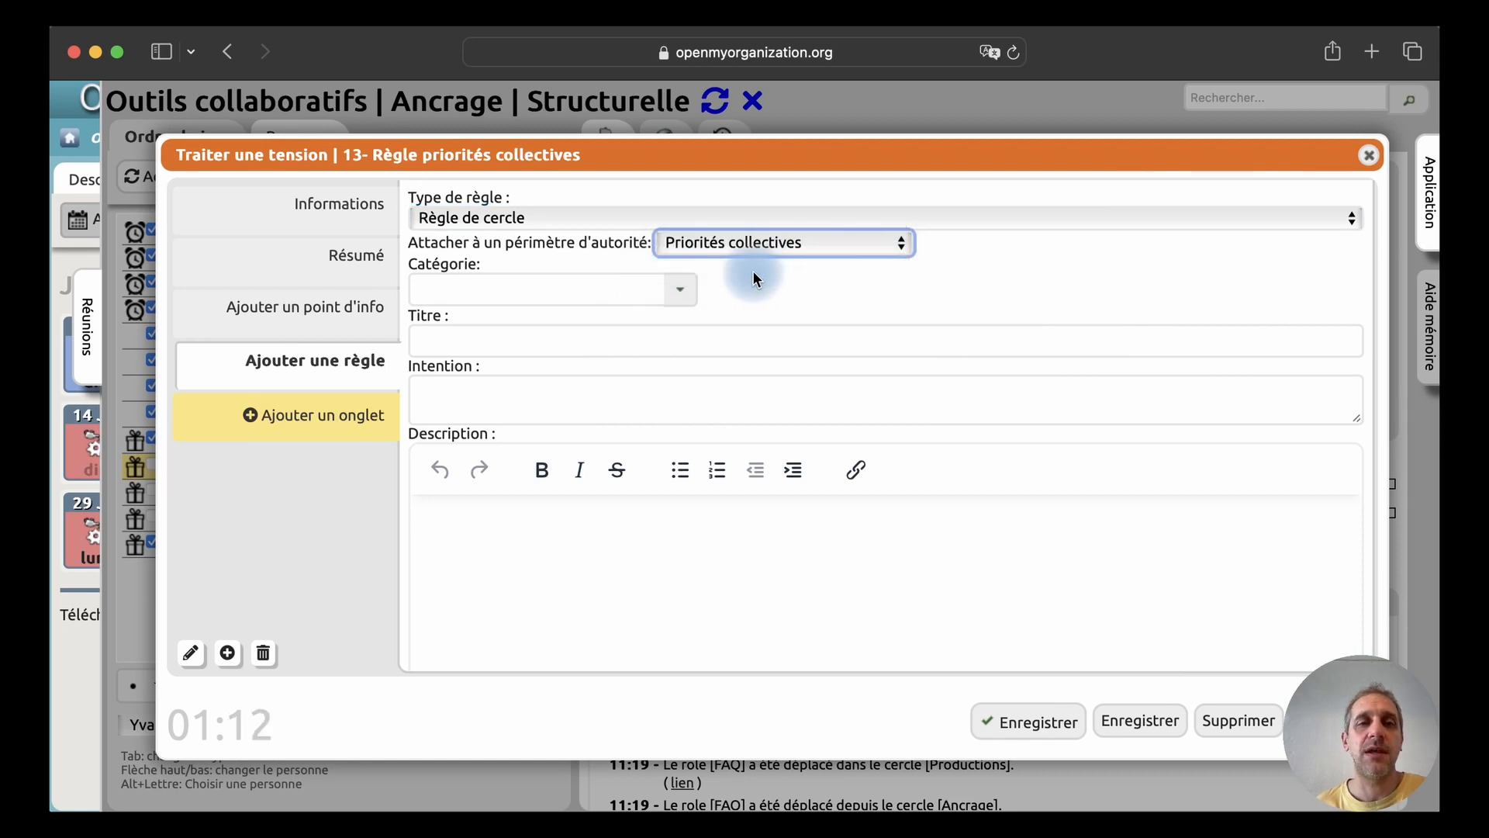
Copy "Priorités collectives" from the info point into the new rule's title
{"action": "left_click", "coordinate": [320, 321]}
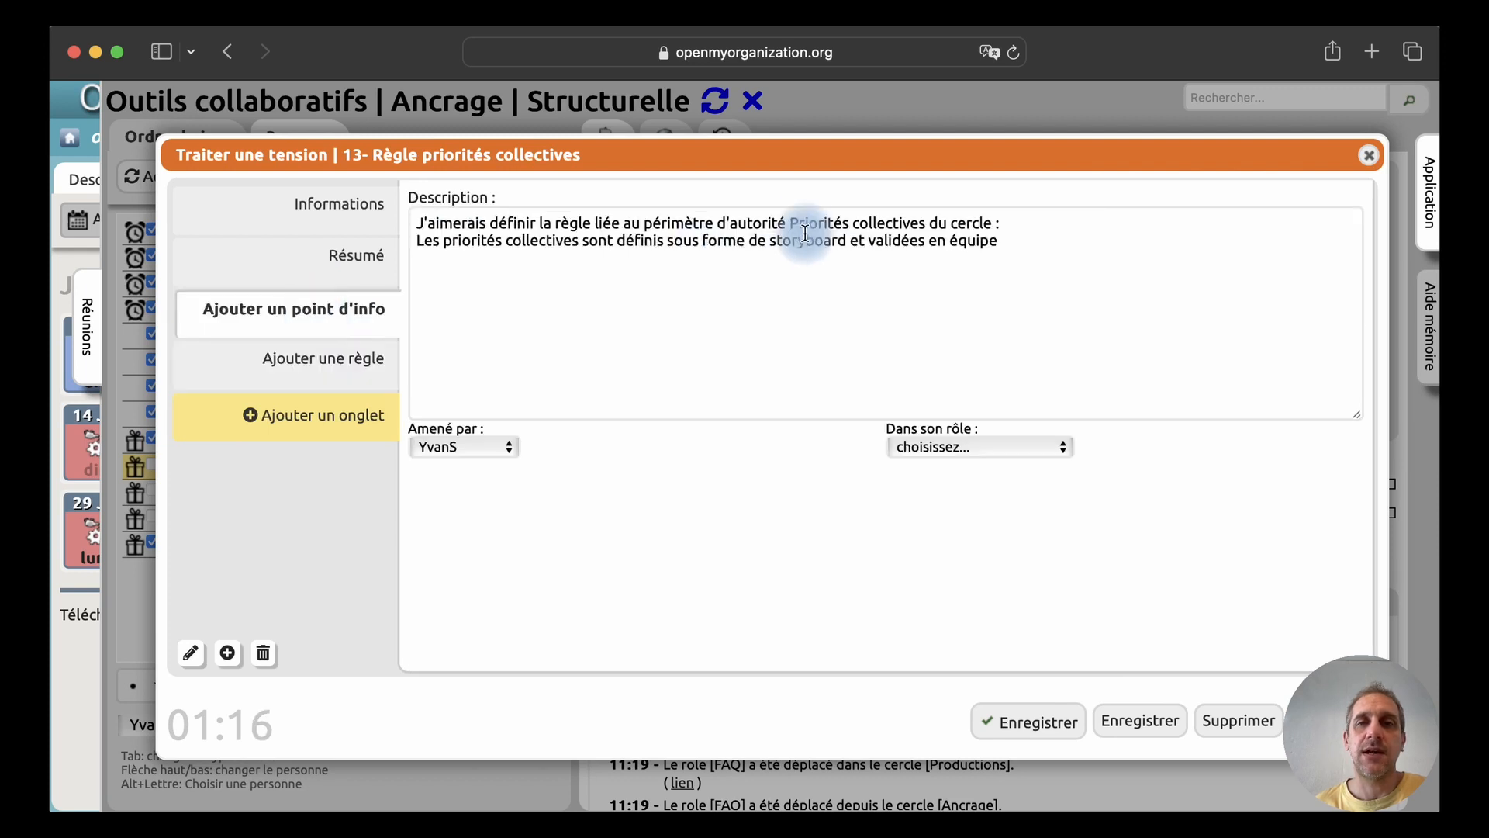
{"action": "left_click_drag", "start_coordinate": [789, 222], "coordinate": [924, 223]}
{"action": "key", "text": "super+c"}
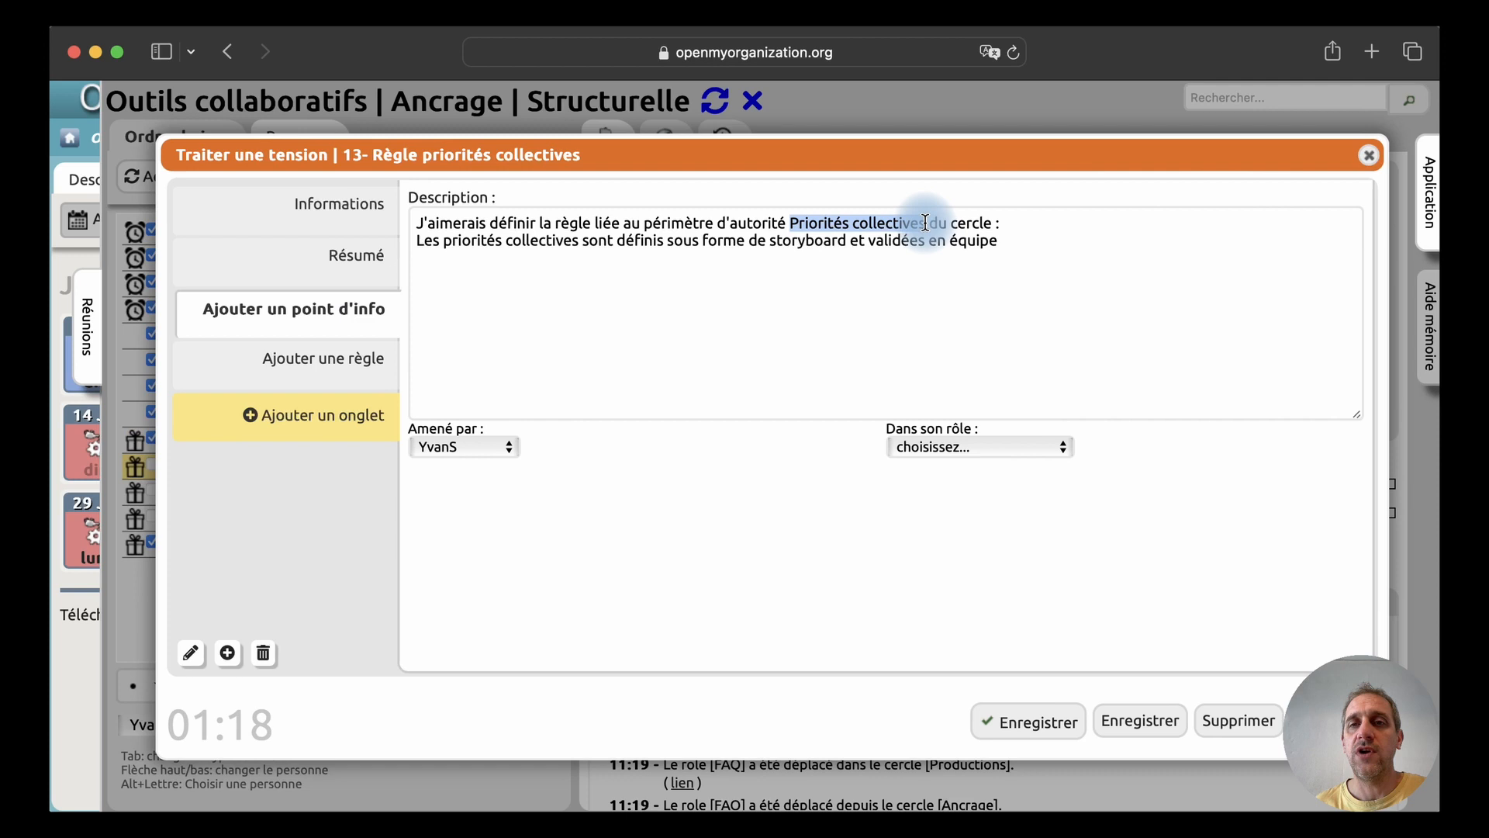
{"action": "left_click", "coordinate": [276, 362]}
{"action": "left_click", "coordinate": [482, 338]}
{"action": "key", "text": "super+v"}
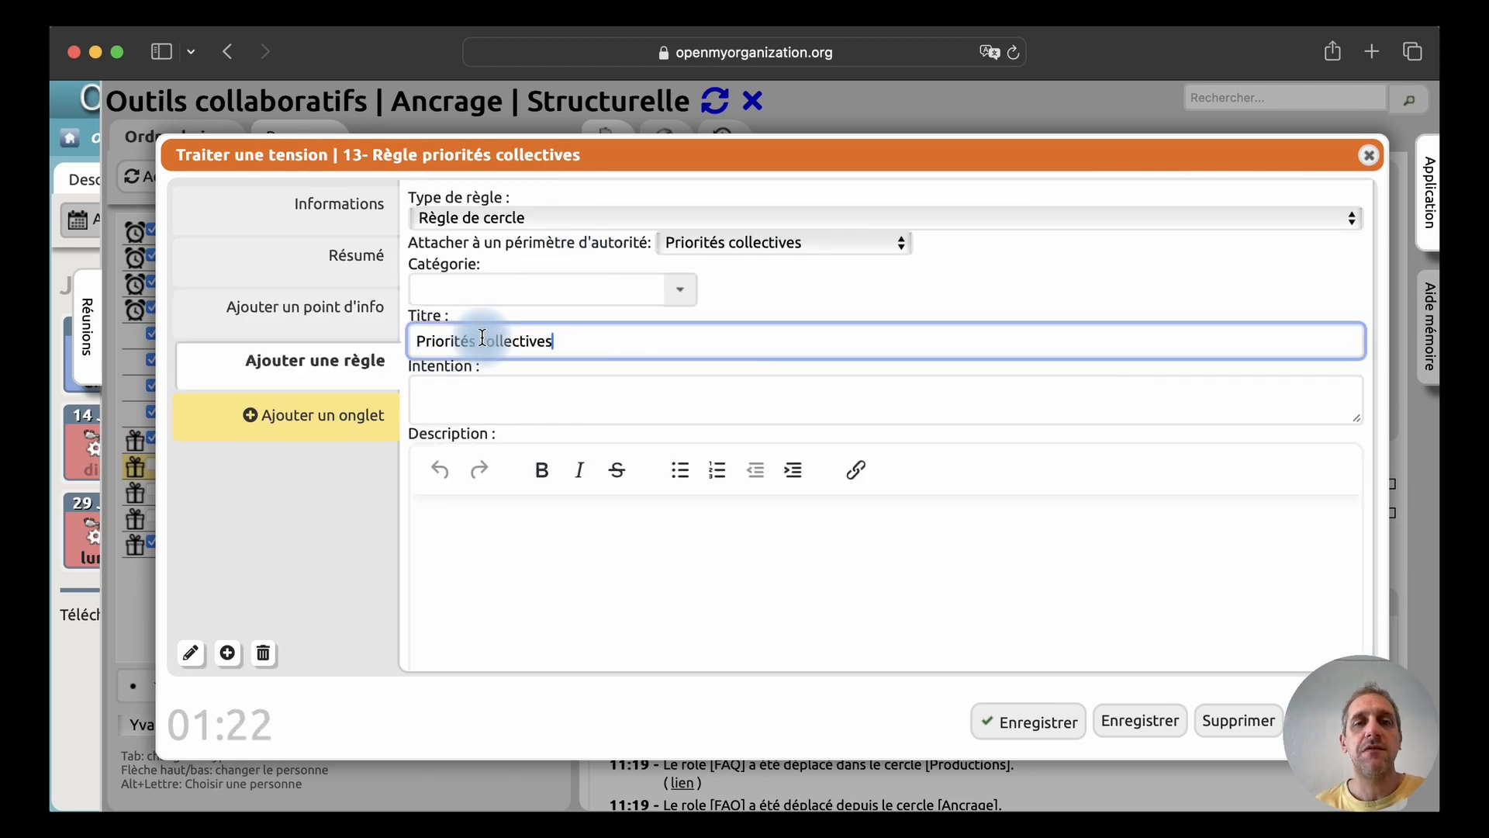
Copy "Les priorités collectives sont définis sous forme de storyboard et validées en équipe" into the rule's description and deny CleanMyMac X's access request
{"action": "left_click", "coordinate": [313, 318]}
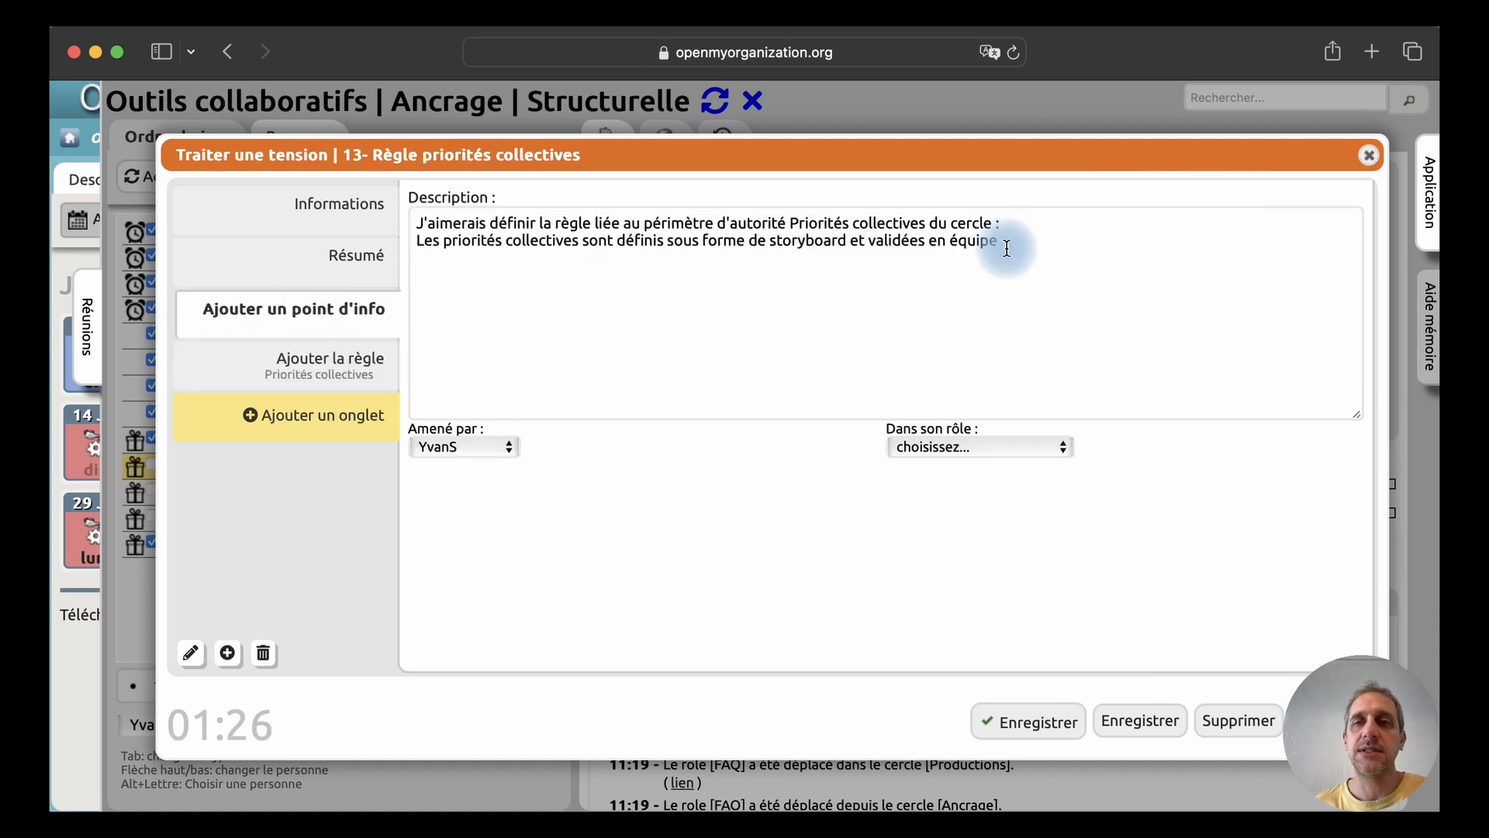
{"action": "left_click_drag", "start_coordinate": [1007, 247], "coordinate": [399, 249]}
{"action": "key", "text": "super+c"}
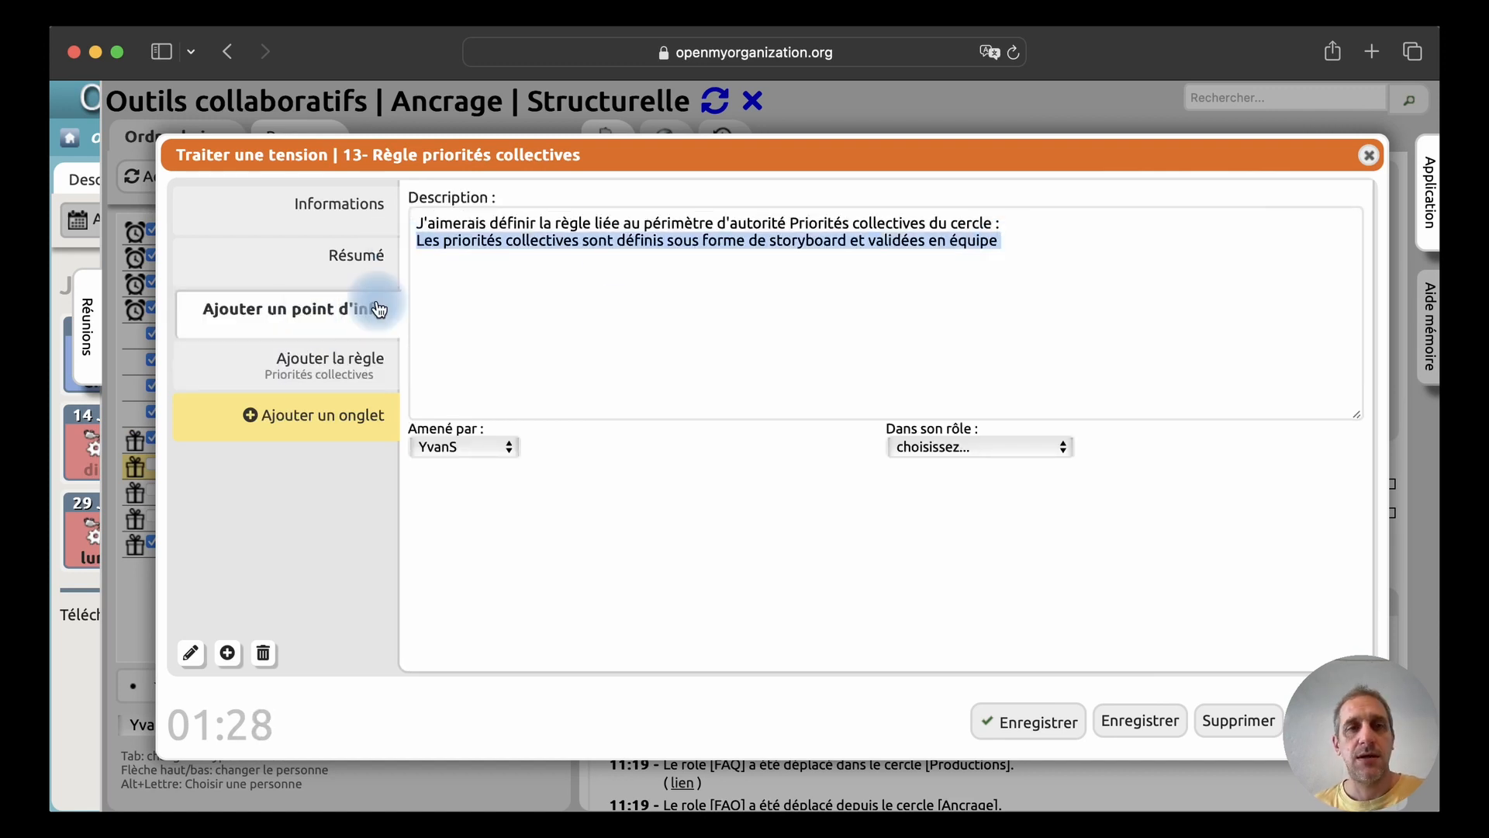
{"action": "left_click", "coordinate": [318, 388]}
{"action": "left_click", "coordinate": [458, 532]}
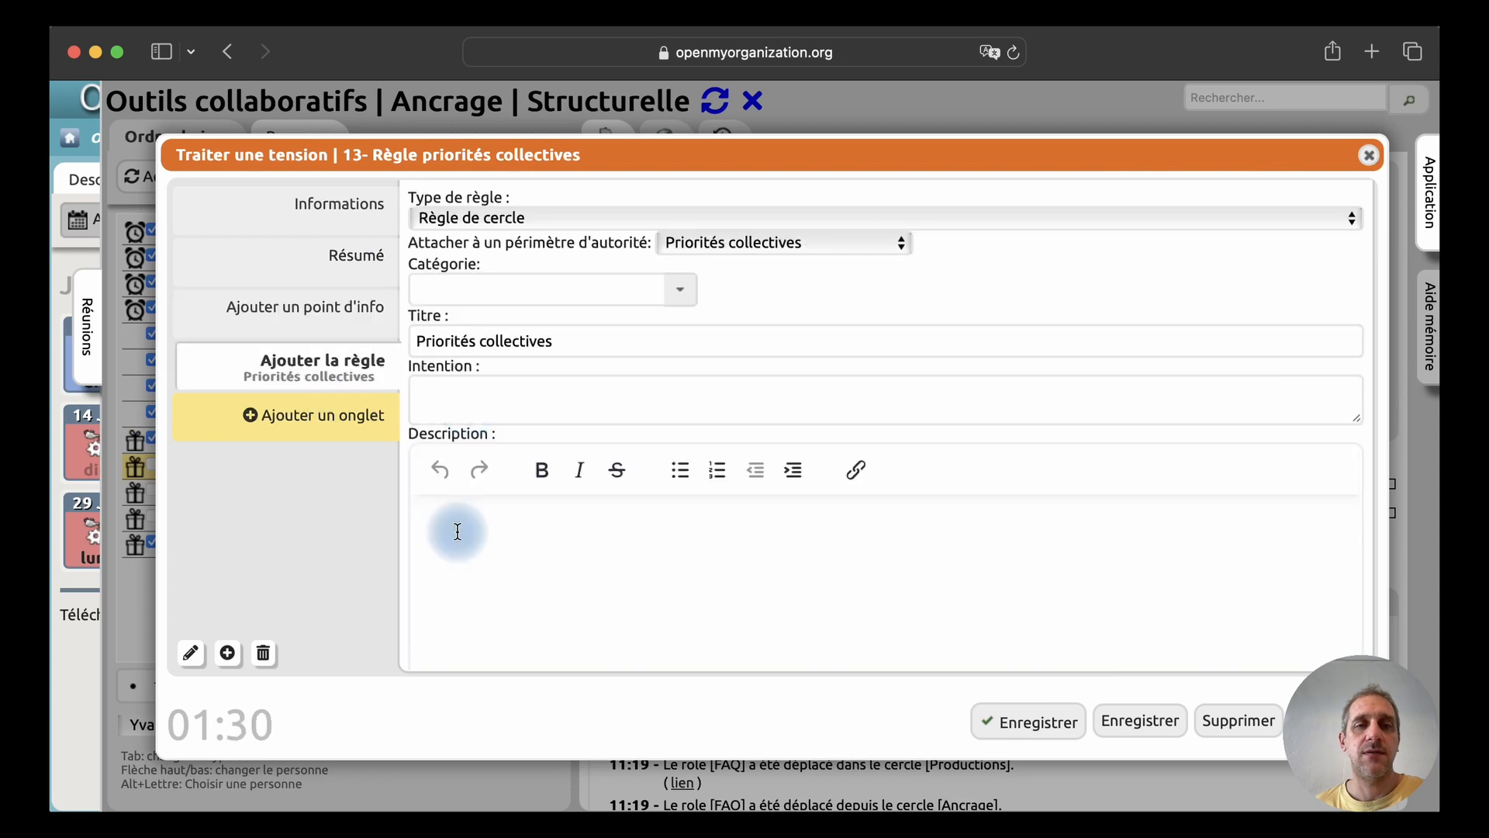
{"action": "key", "text": "super+v"}
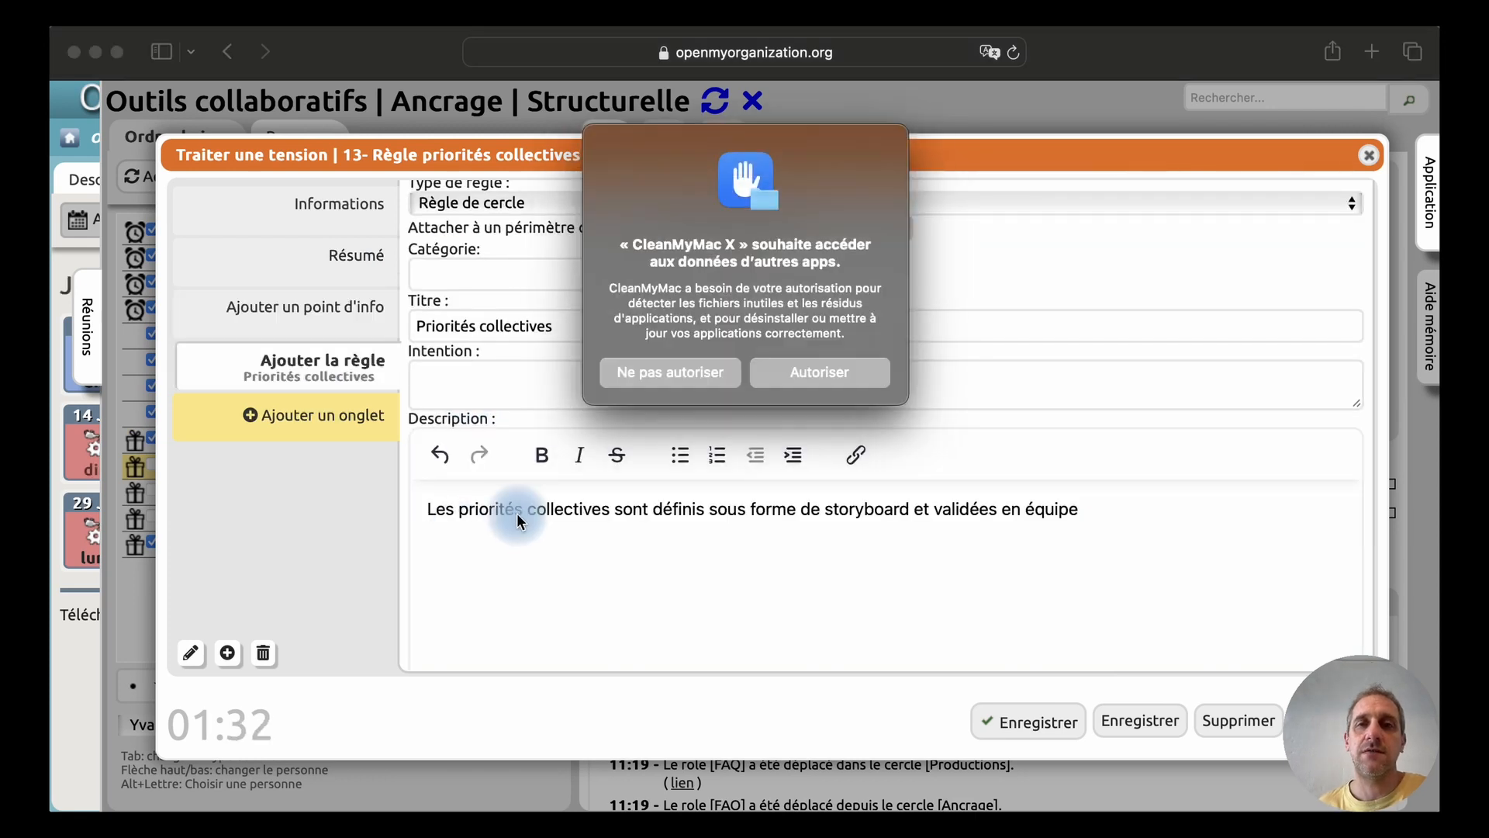
{"action": "left_click", "coordinate": [684, 379]}
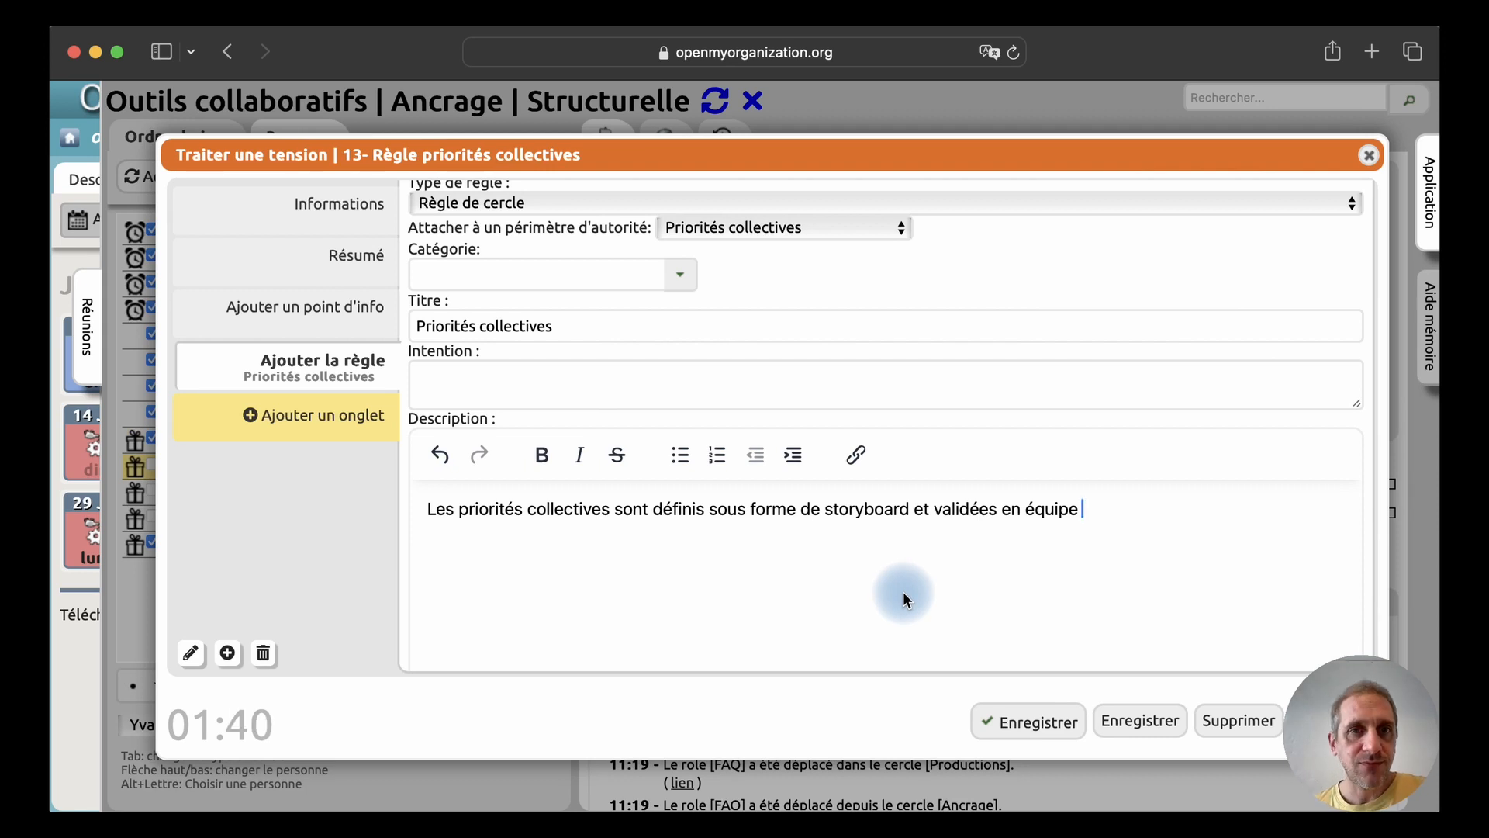
Delete the info point from the 13- Règle priorités collectives tension and save the tension as processed
{"action": "left_click", "coordinate": [284, 320]}
{"action": "left_click", "coordinate": [263, 653]}
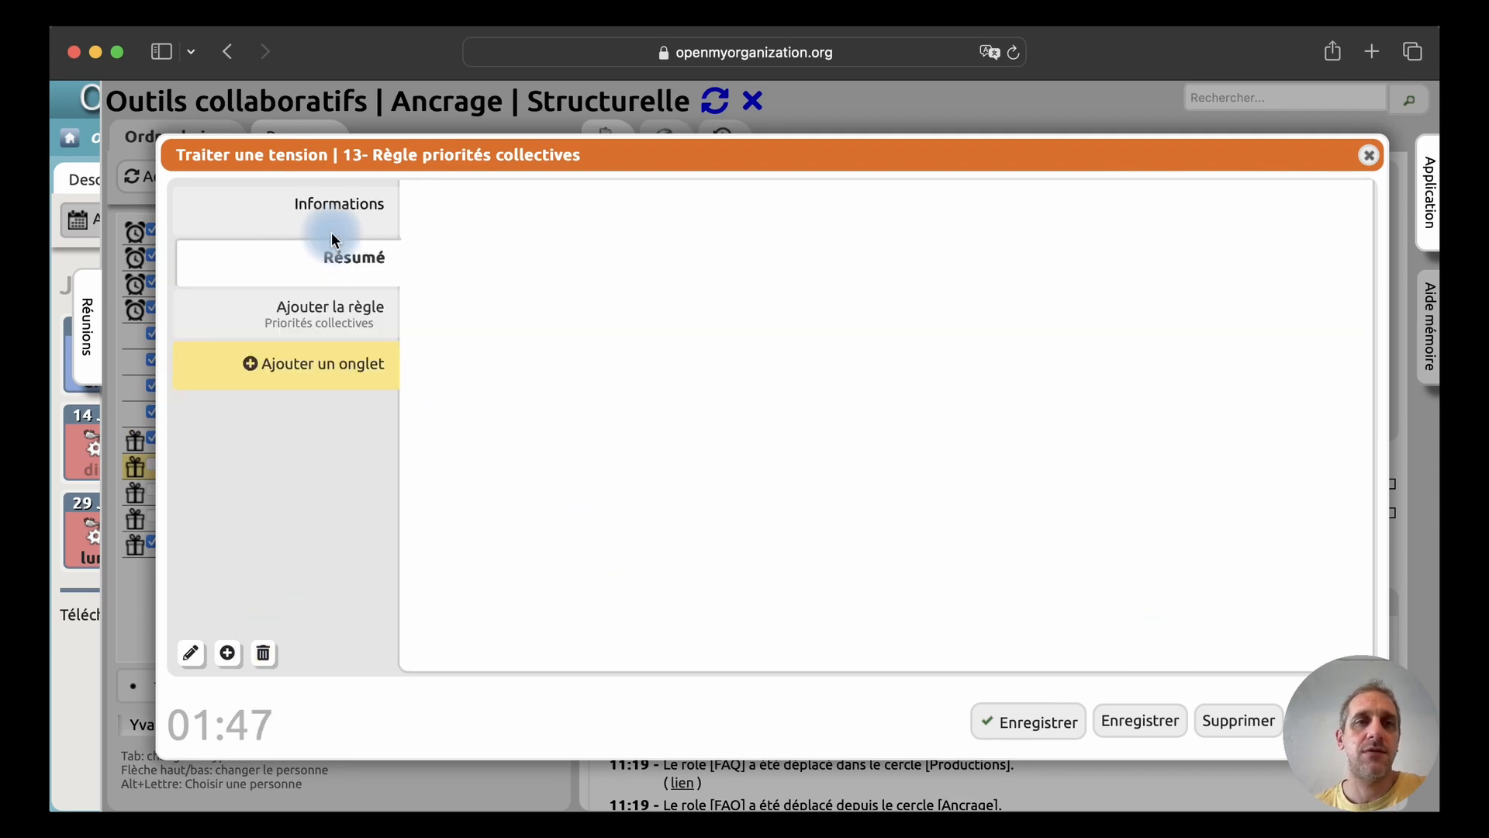
{"action": "left_click", "coordinate": [310, 326]}
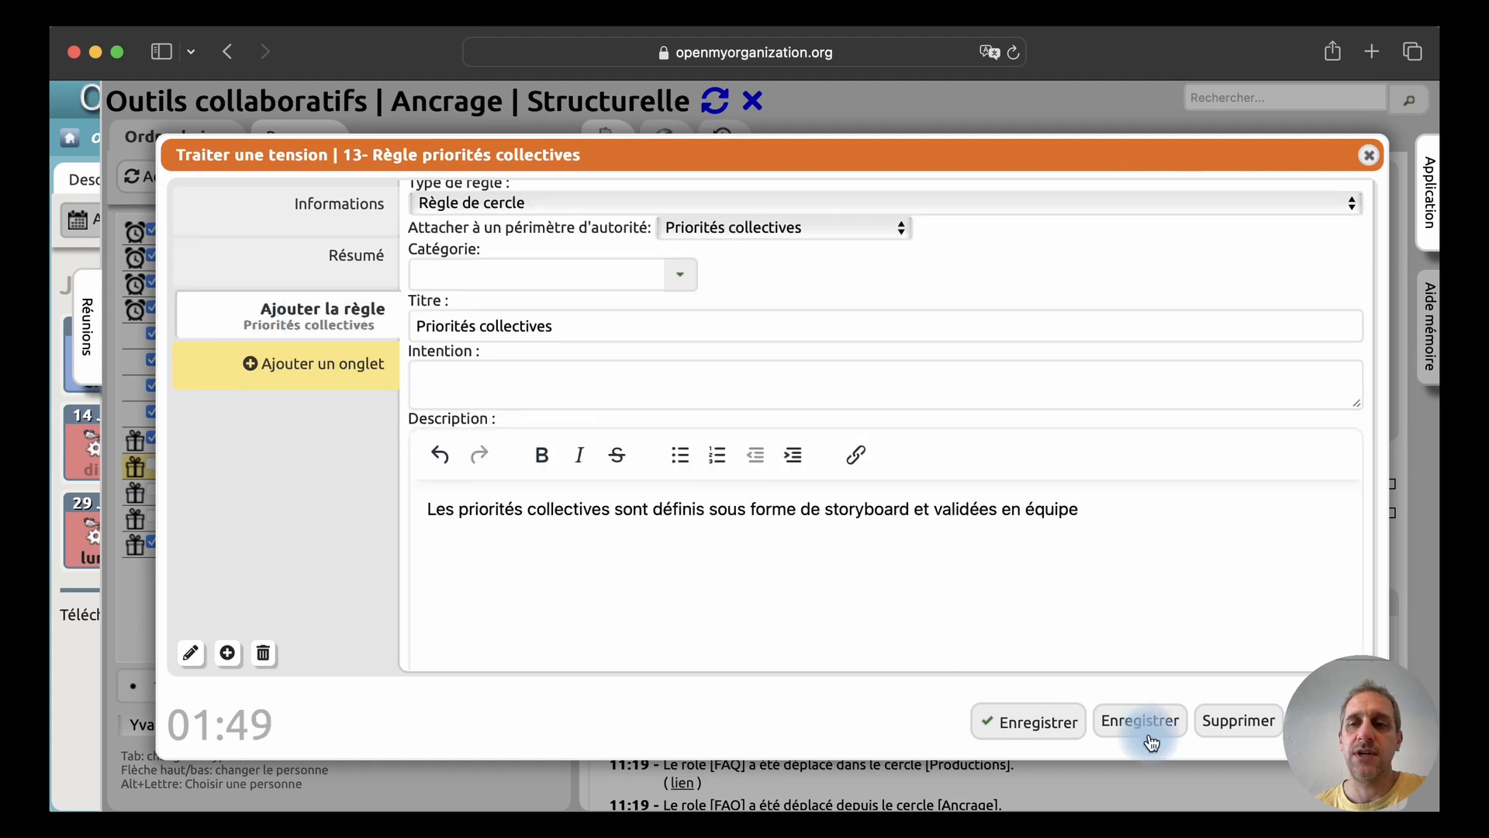
{"action": "left_click", "coordinate": [1017, 722]}
{"action": "left_click", "coordinate": [332, 434]}
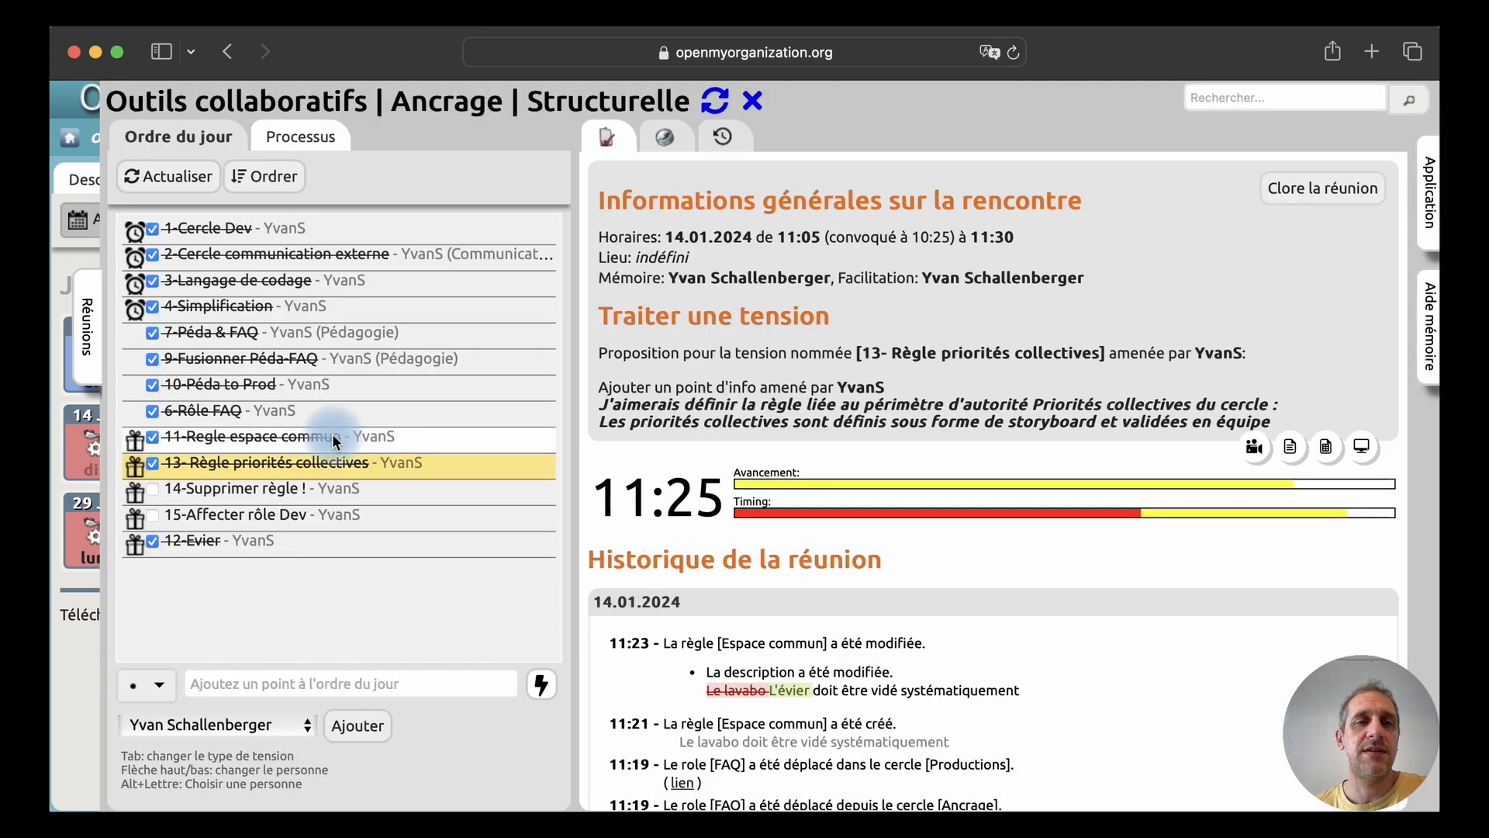
Add a rule deletion targeting "Espace commun" to the agenda tension 14-Supprimer règle !
{"action": "left_click", "coordinate": [220, 490]}
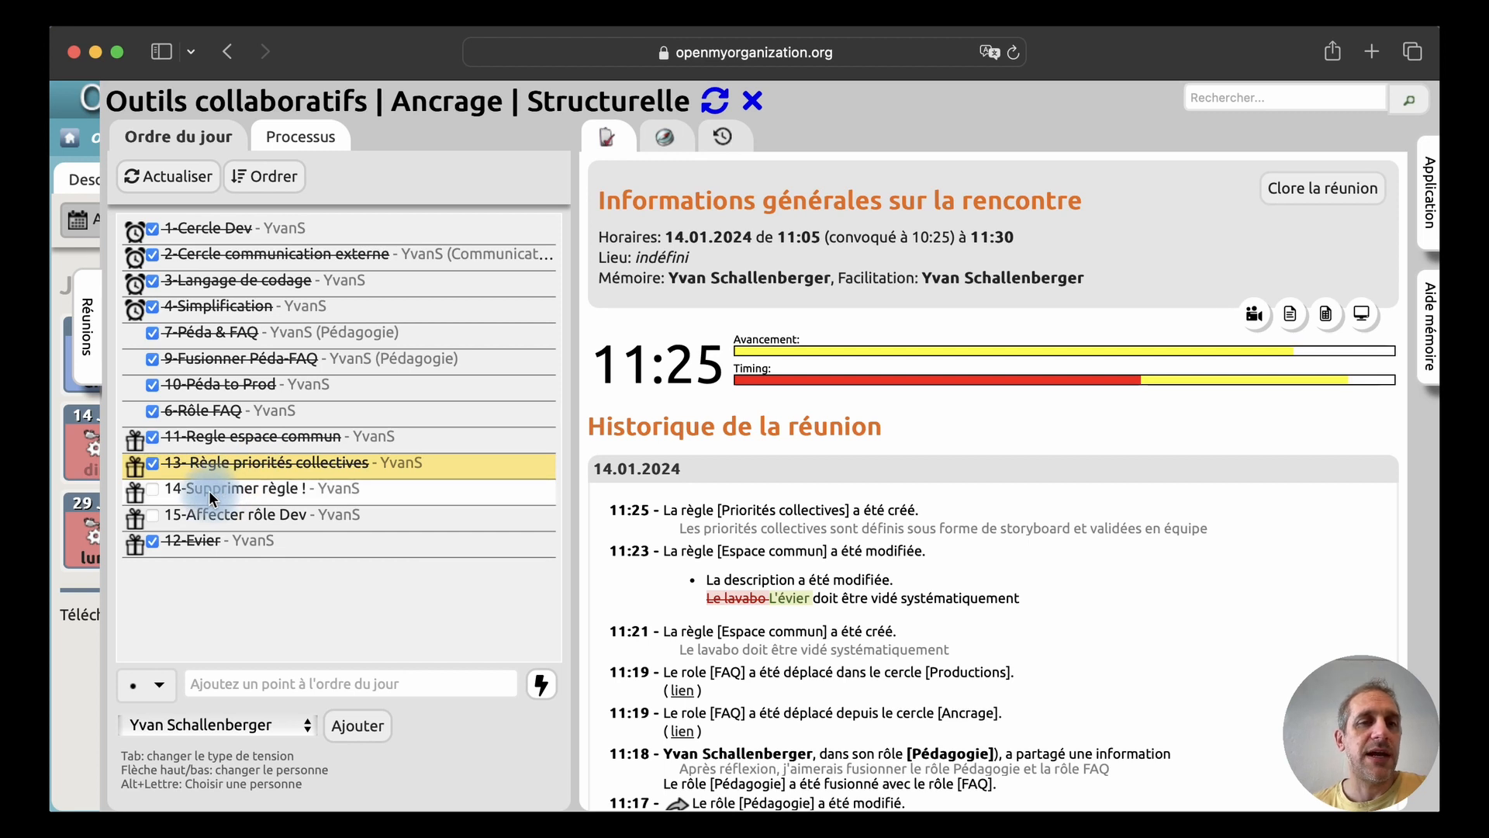
{"action": "double_click", "coordinate": [208, 490]}
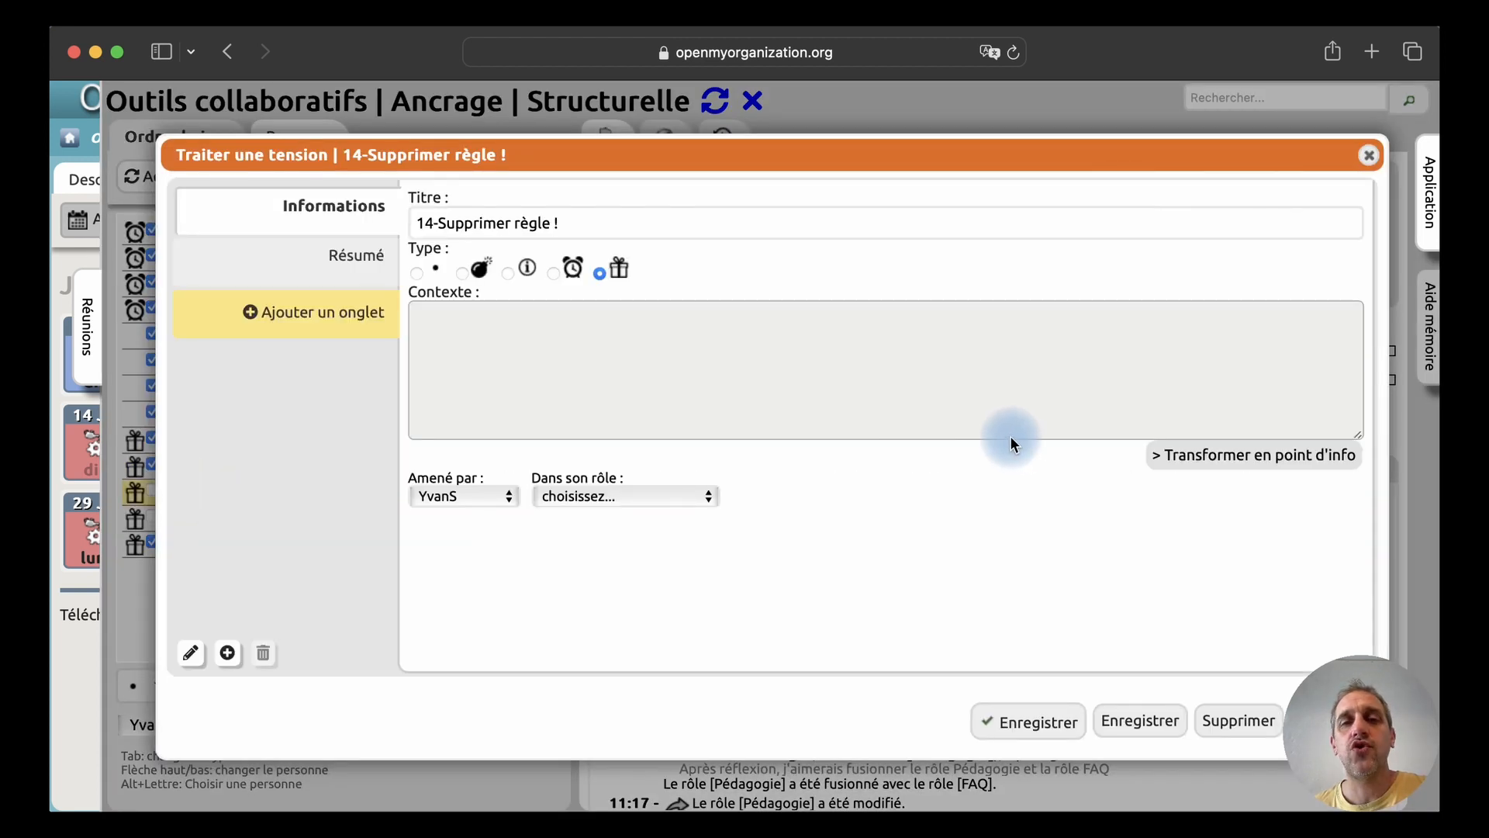
{"action": "left_click", "coordinate": [259, 315]}
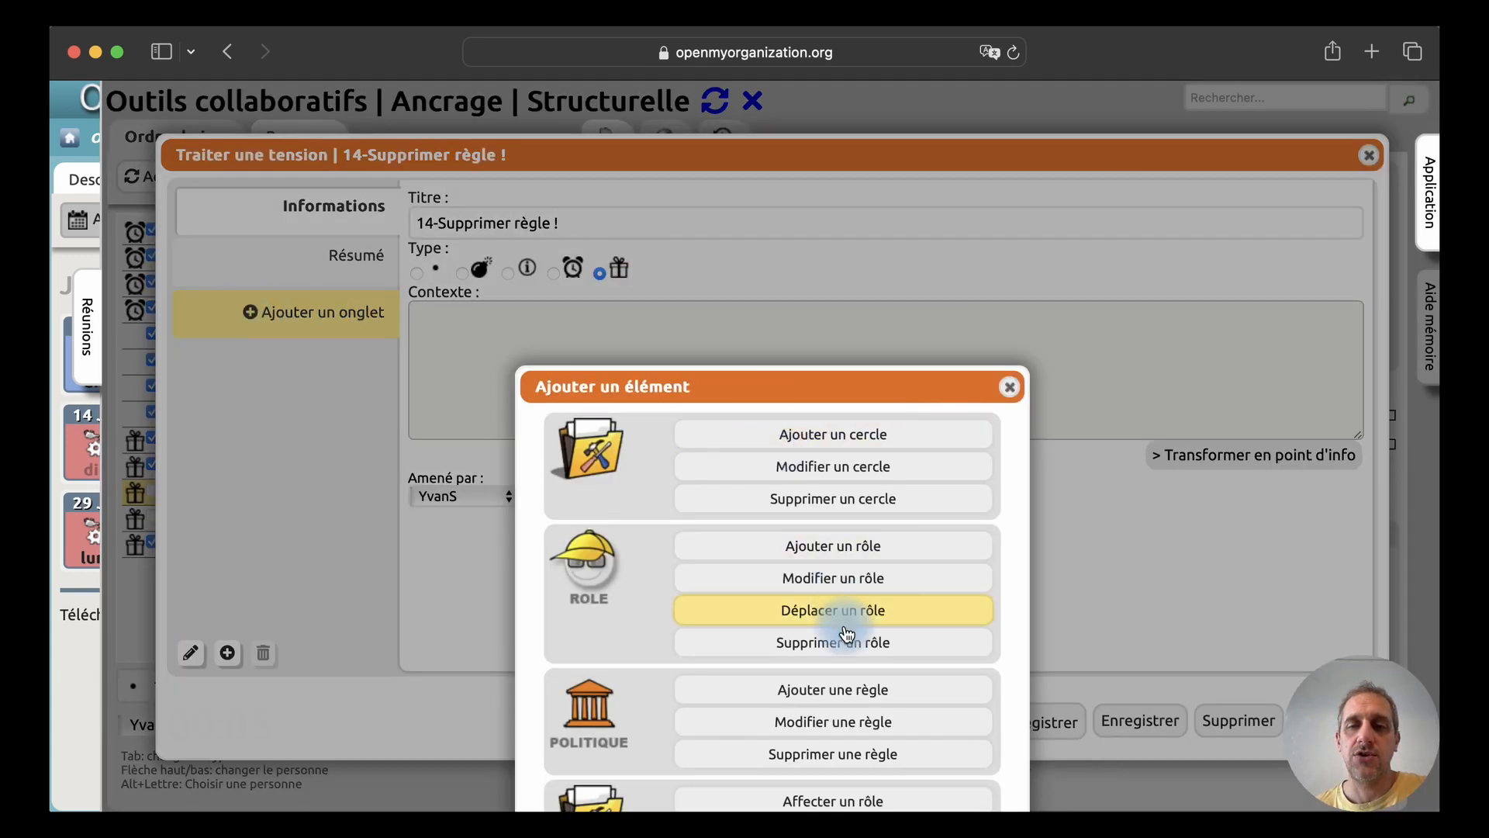
{"action": "left_click", "coordinate": [833, 757]}
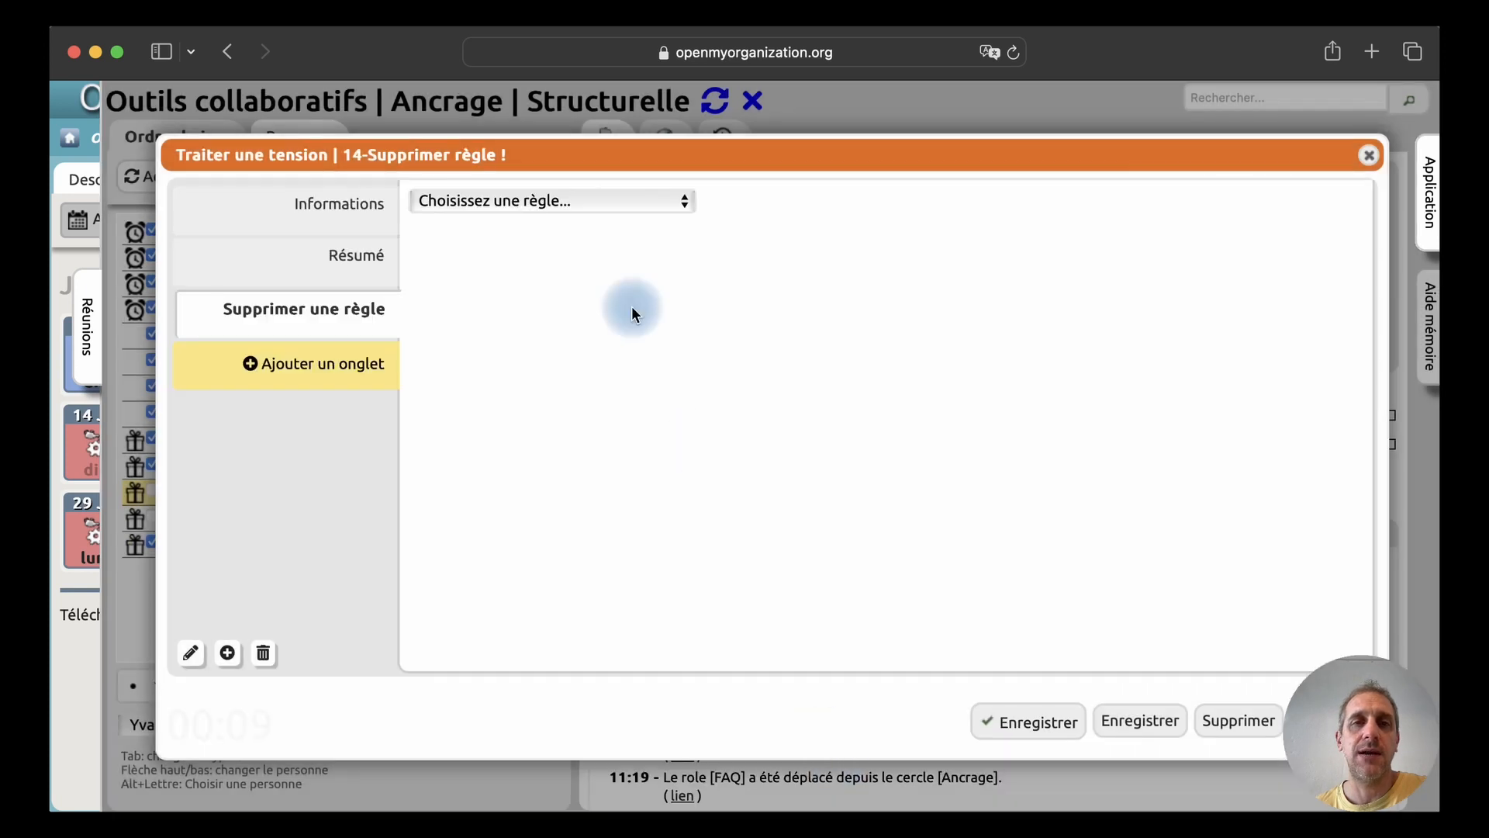
{"action": "left_click", "coordinate": [566, 206]}
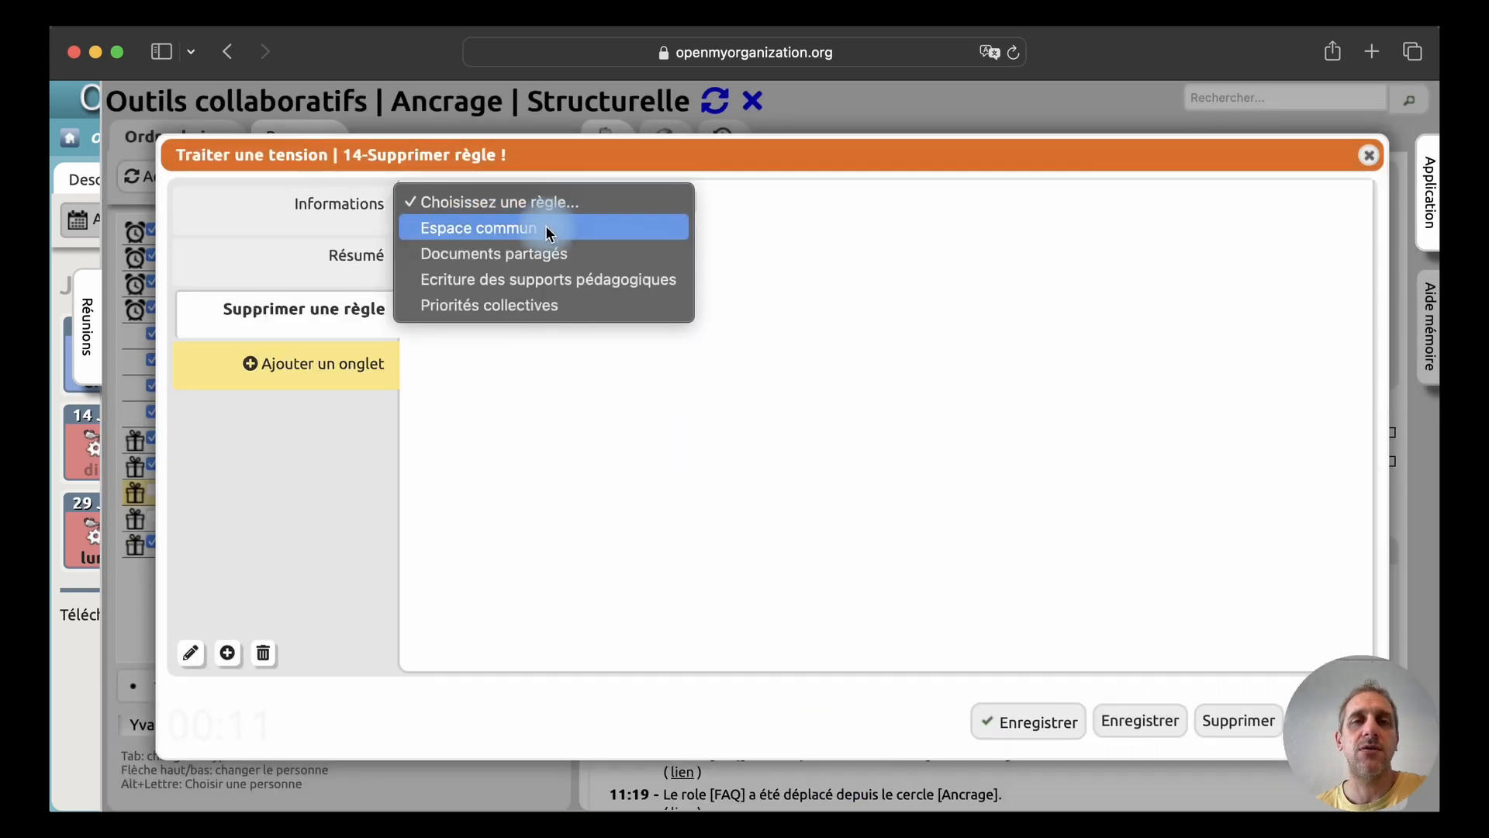
{"action": "left_click", "coordinate": [547, 228]}
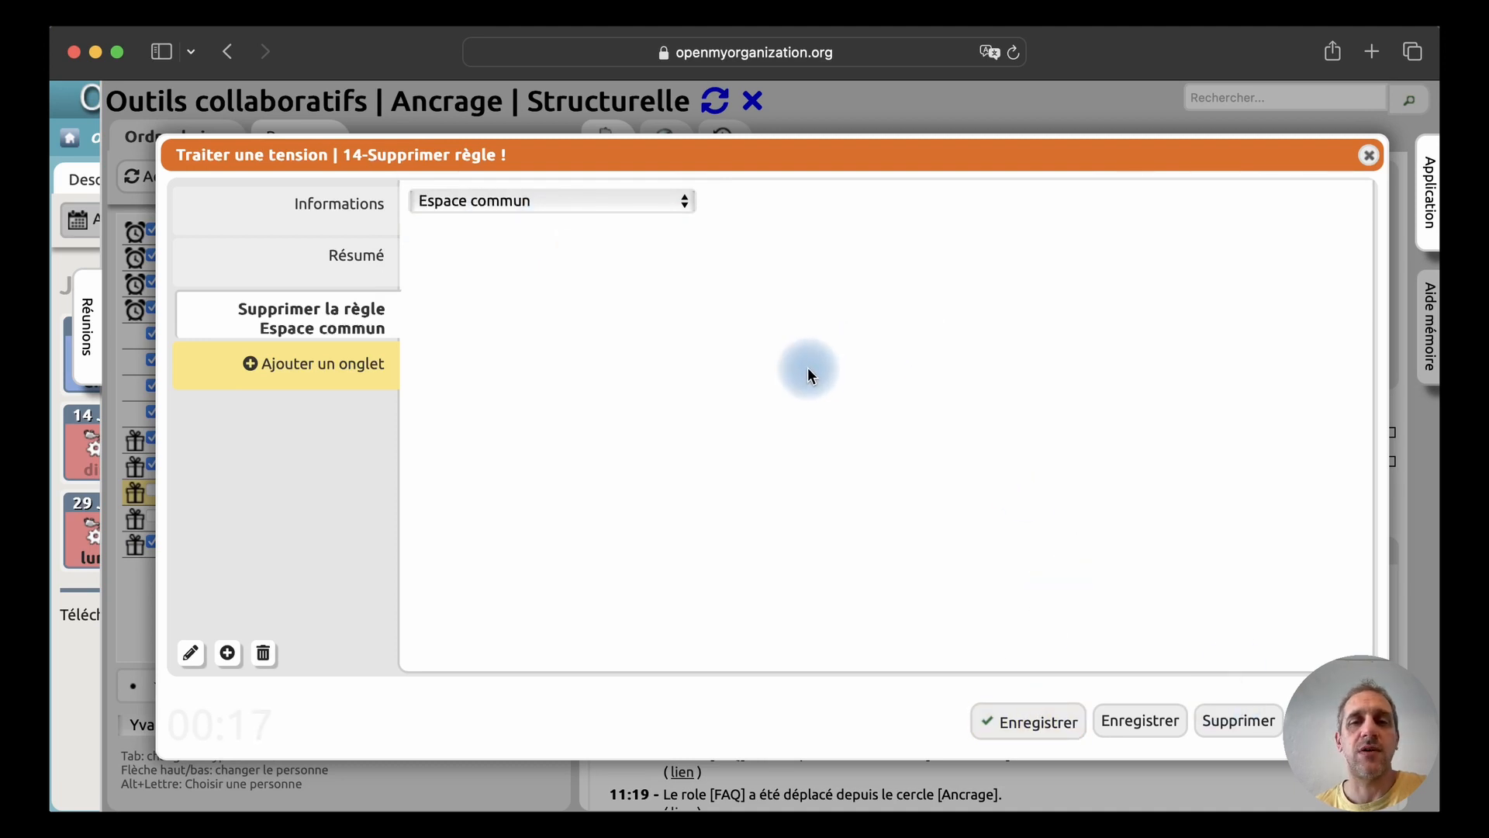
Delete the whole tension 14-Supprimer règle ! from the meeting agenda and confirm the deletion
{"action": "left_click", "coordinate": [1237, 729]}
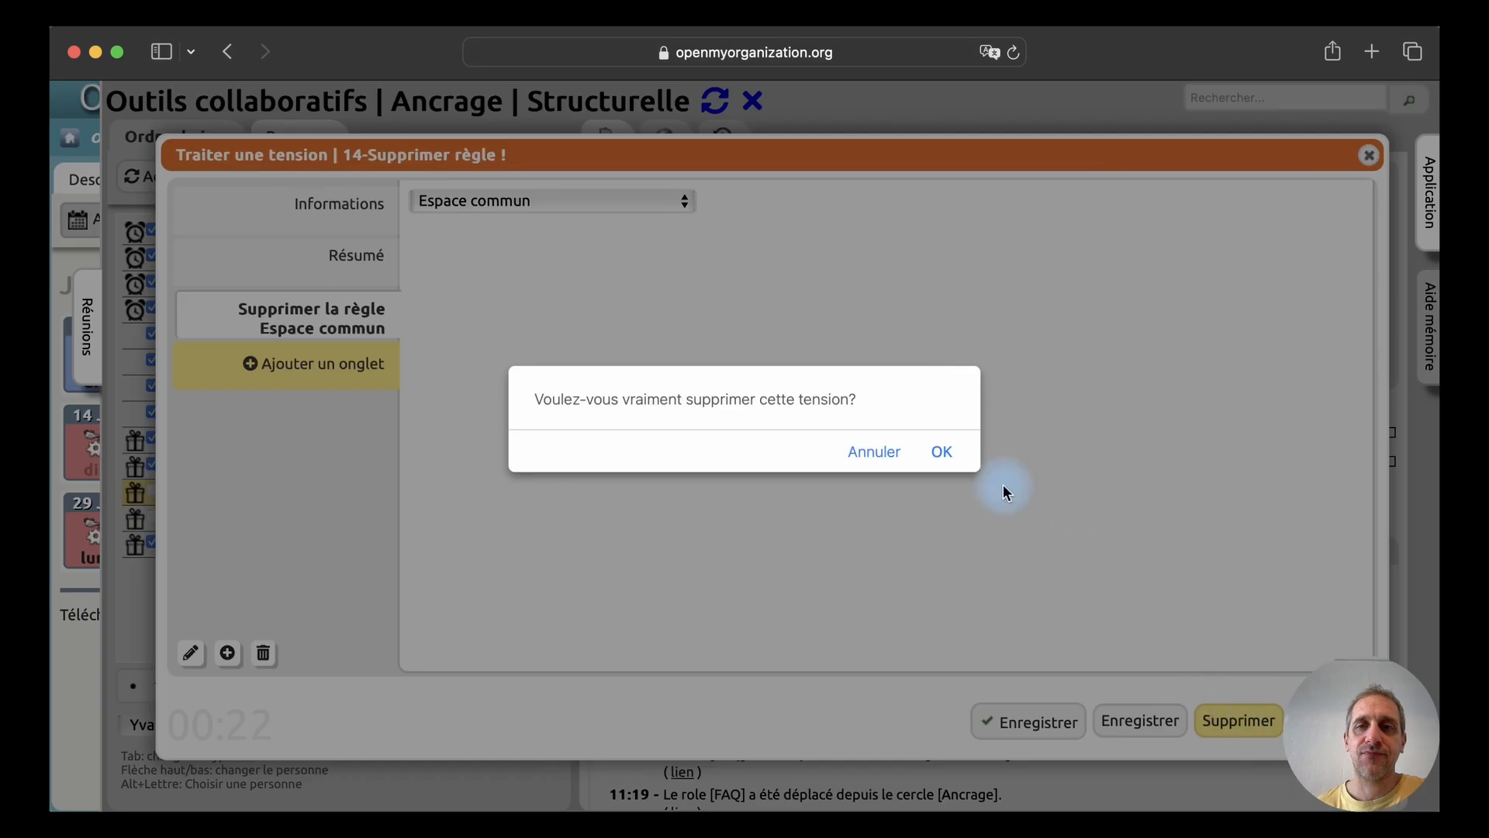
{"action": "left_click", "coordinate": [943, 452]}
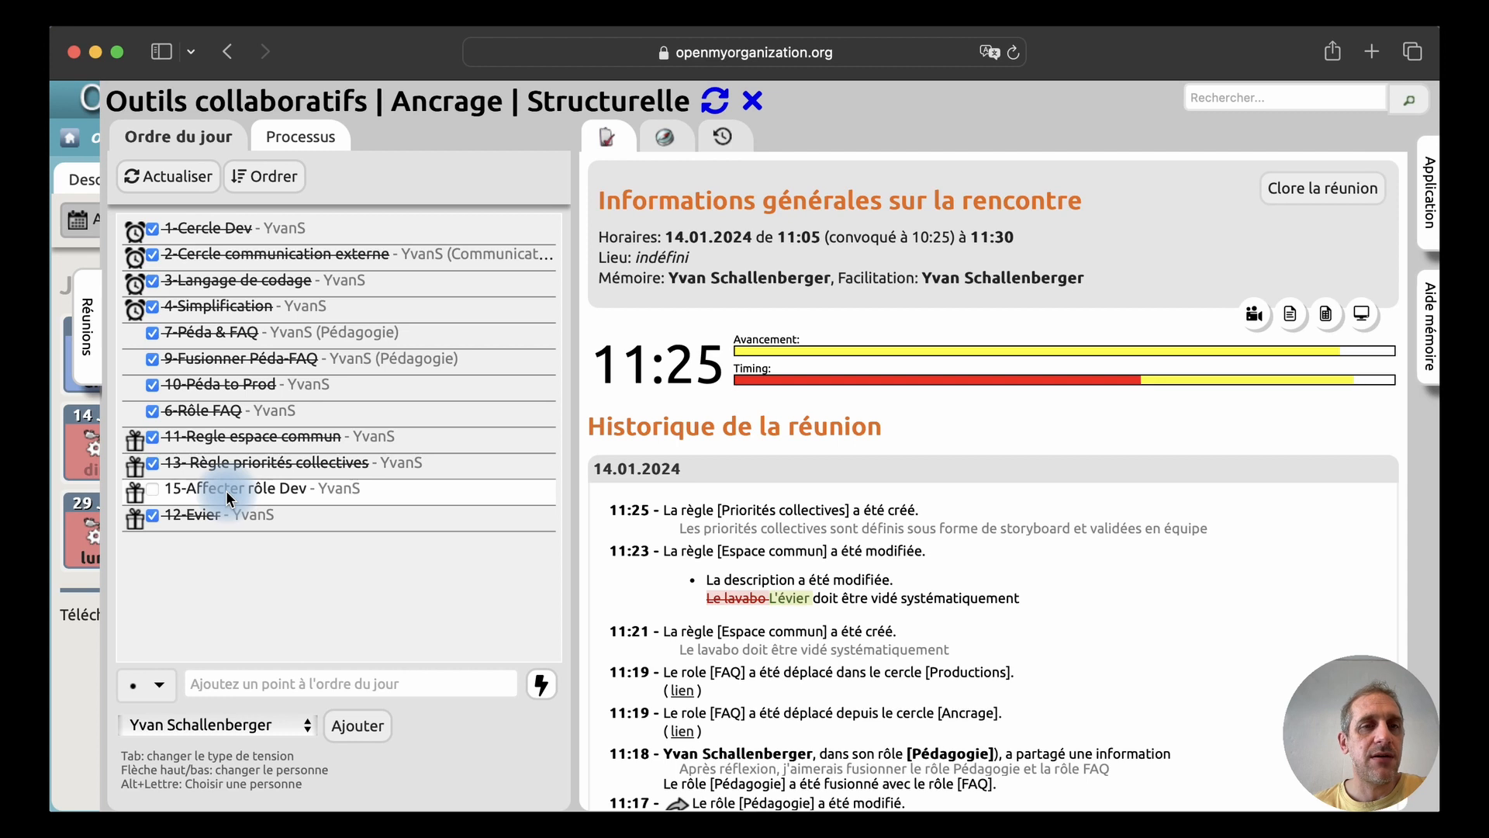
Add a role assignment for Développement to the tension 15-Affecter rôle Dev and choose a circle member as the person in charge
{"action": "left_click", "coordinate": [226, 490]}
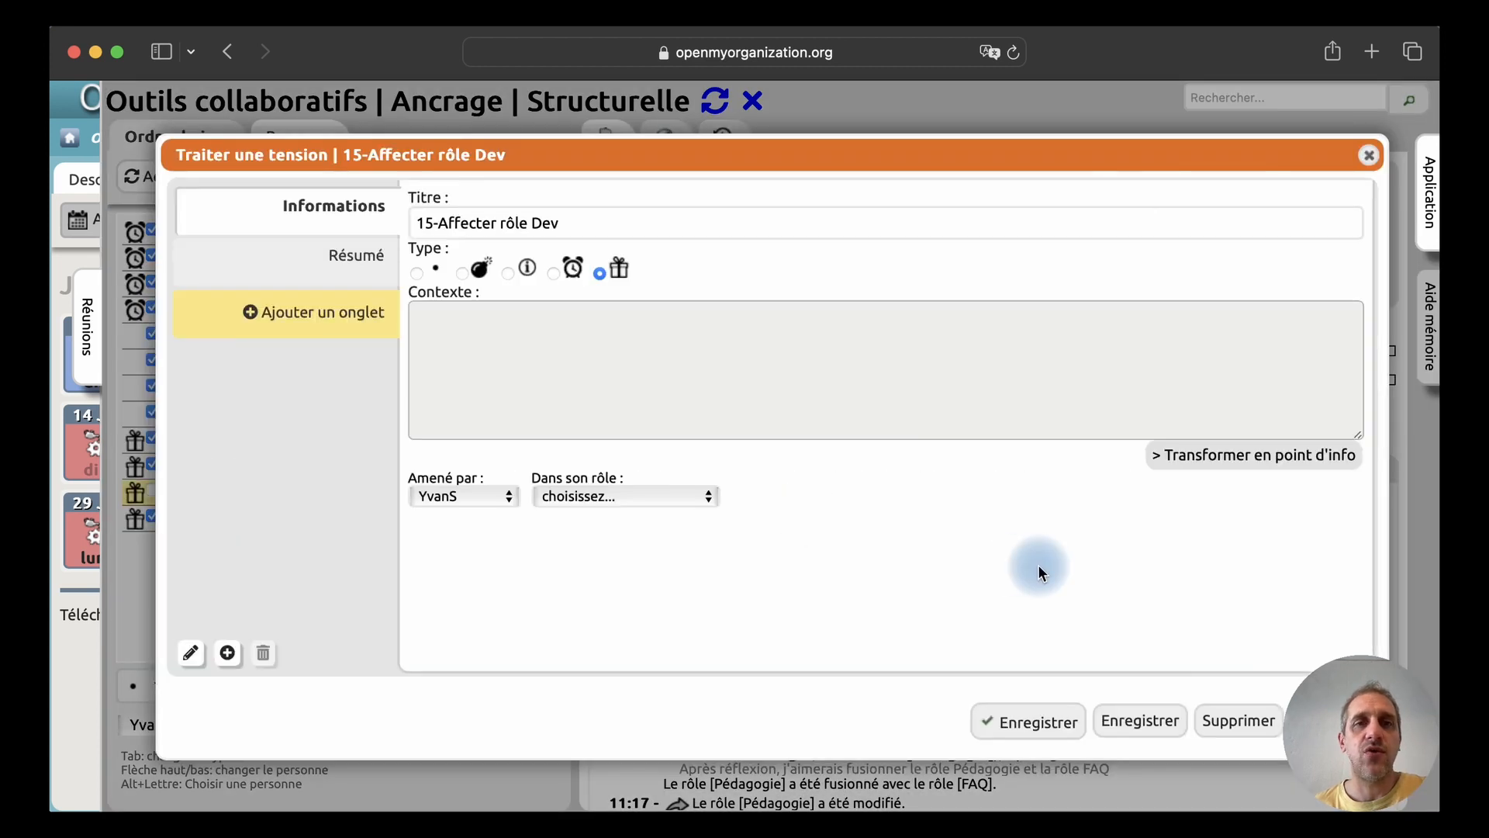
{"action": "left_click", "coordinate": [263, 320]}
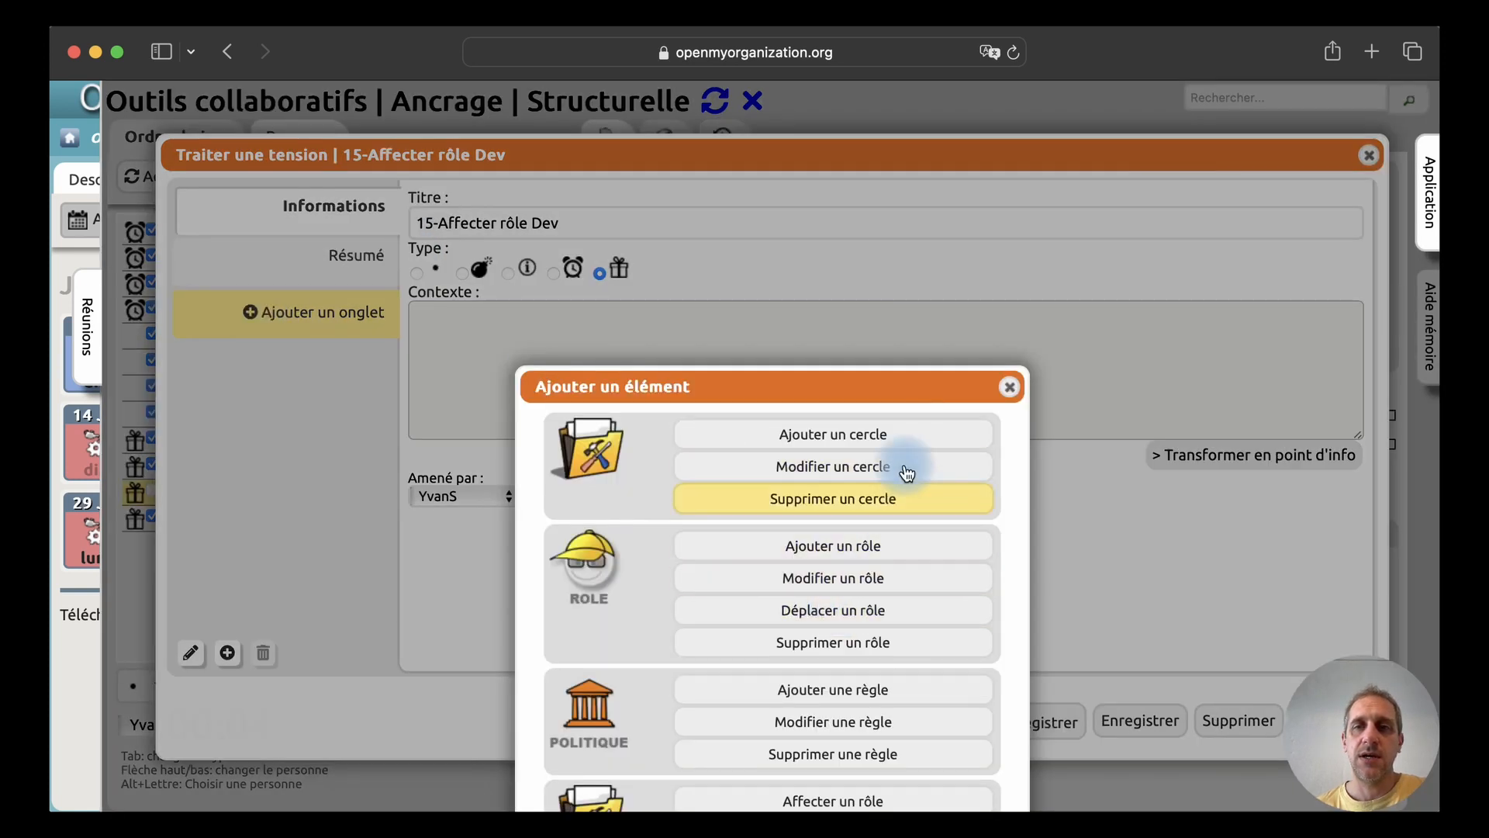
{"action": "left_click_drag", "start_coordinate": [874, 384], "coordinate": [851, 247]}
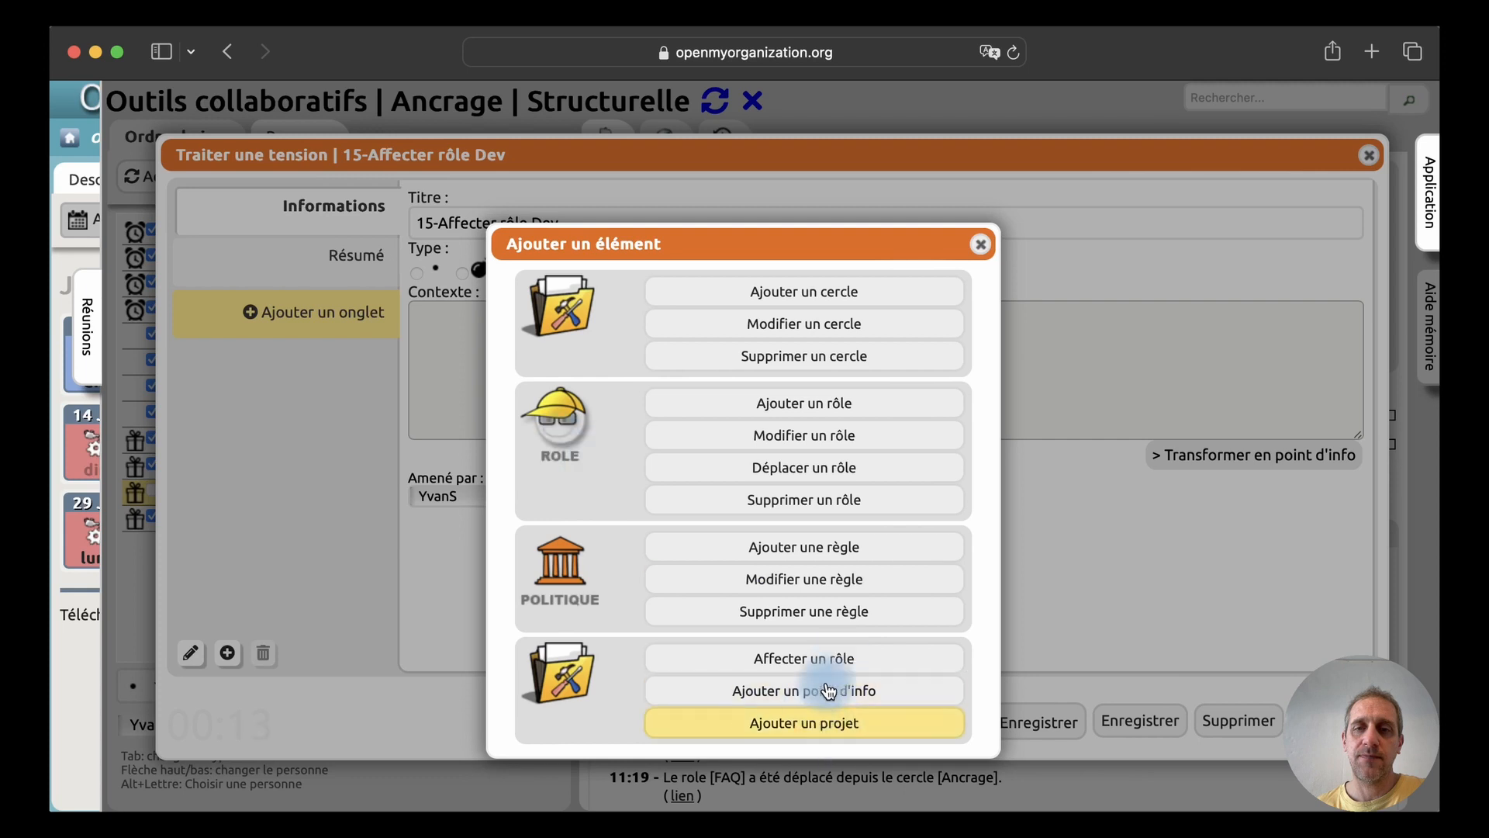
{"action": "left_click", "coordinate": [767, 666]}
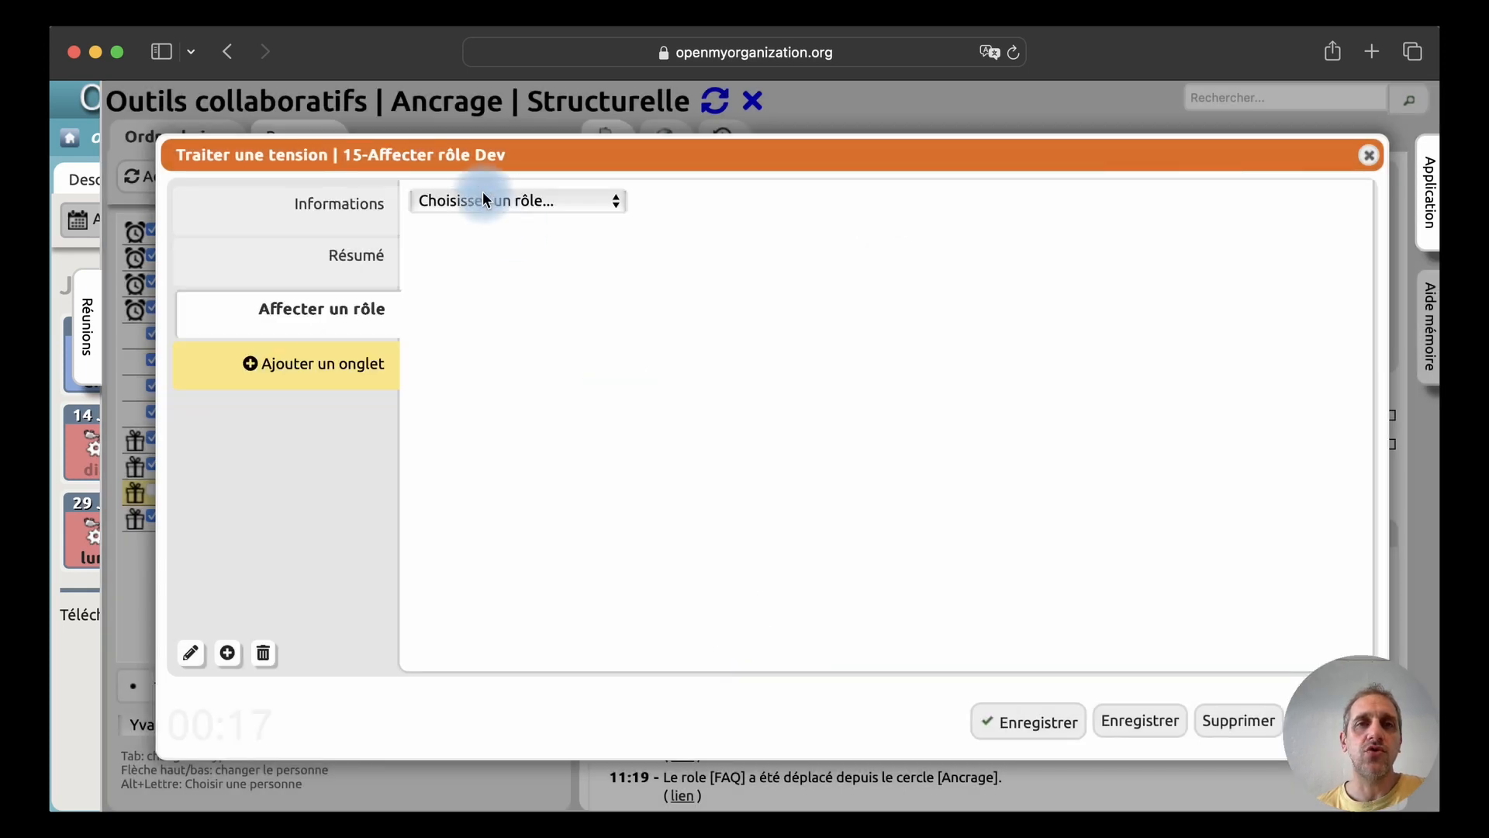
{"action": "left_click", "coordinate": [482, 203]}
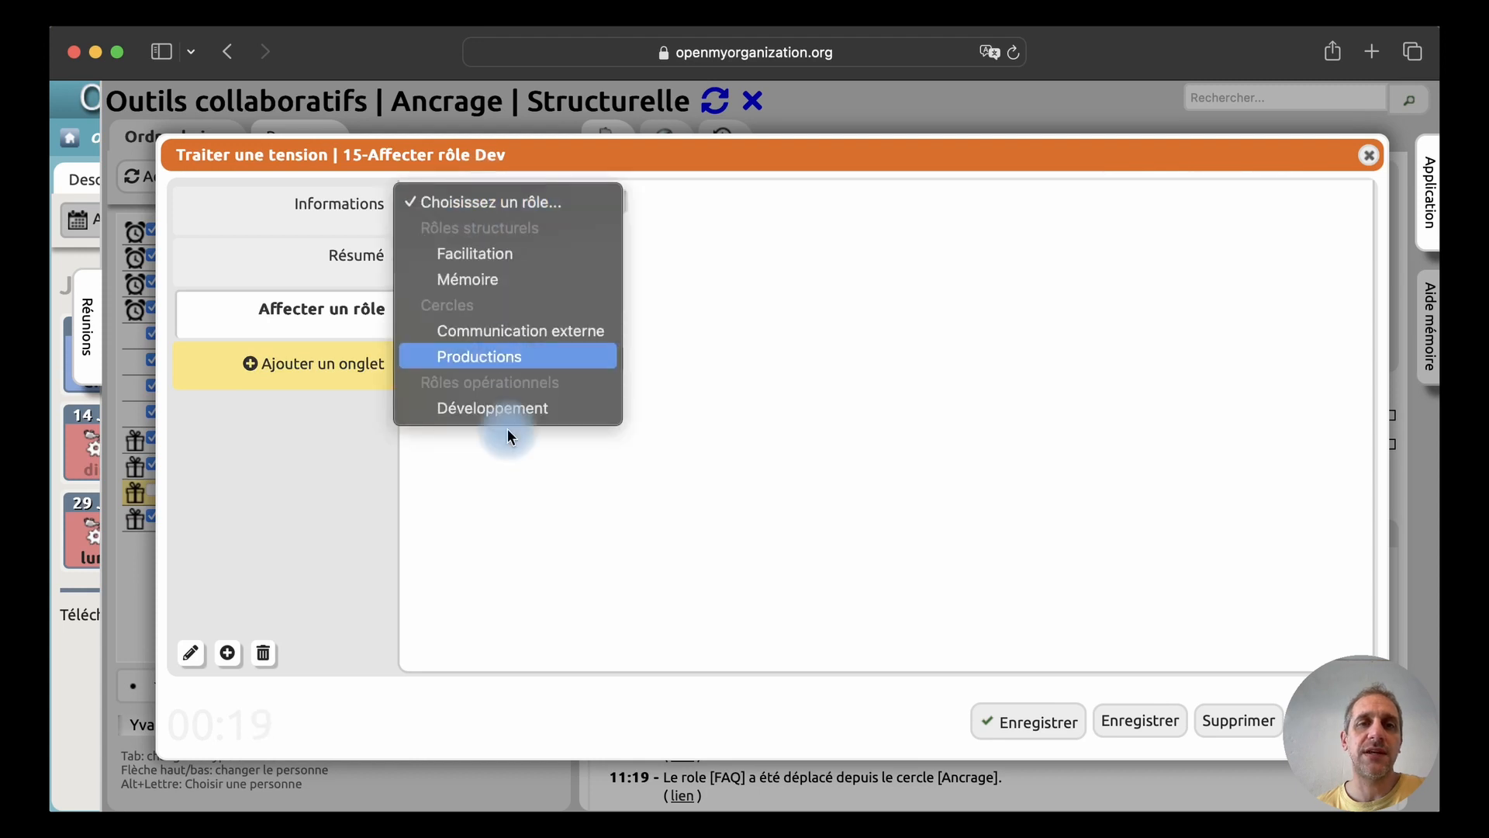
{"action": "left_click", "coordinate": [499, 408]}
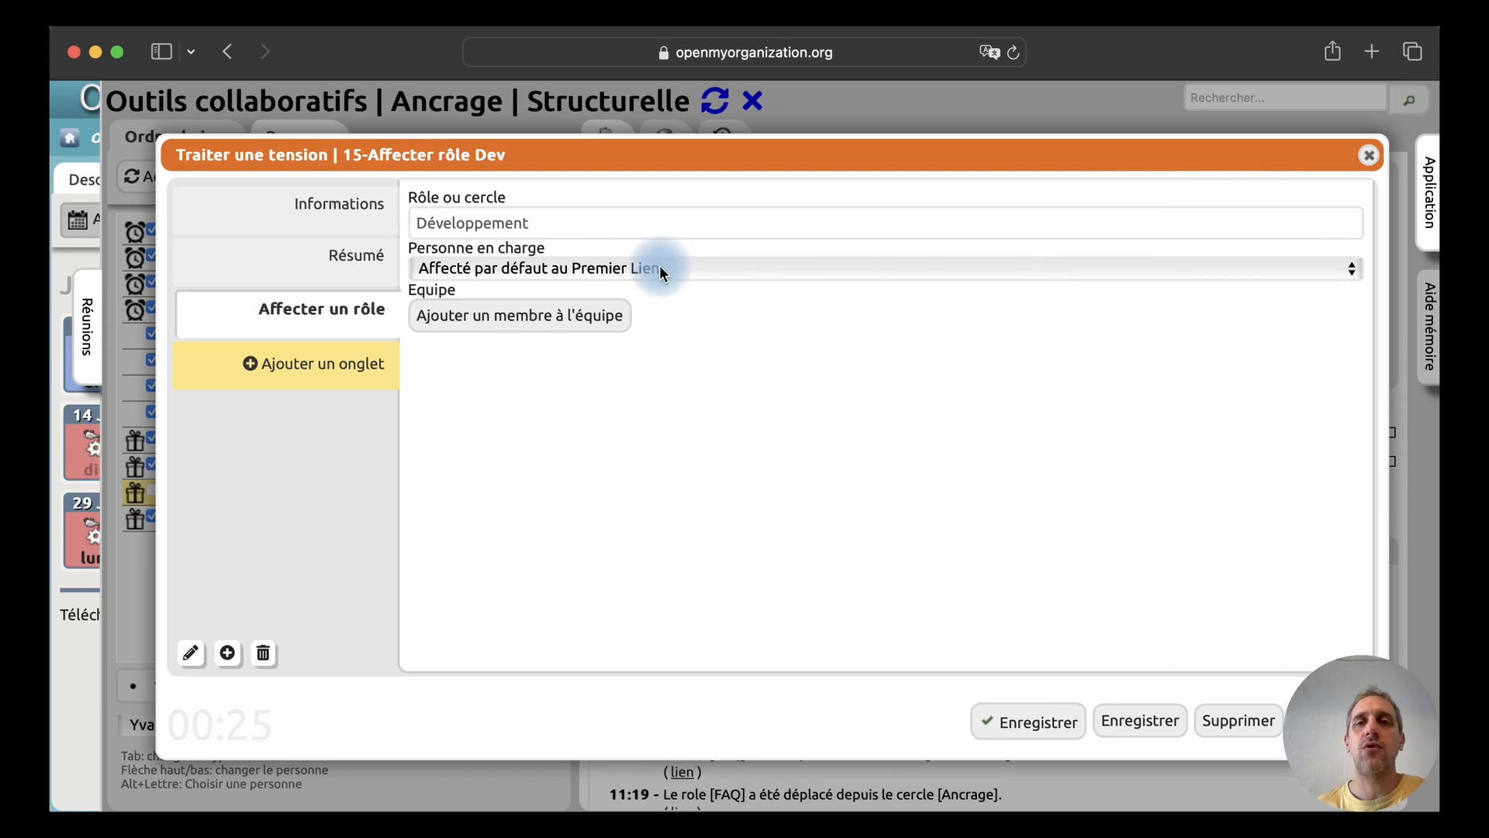
{"action": "left_click", "coordinate": [660, 270]}
{"action": "left_click", "coordinate": [569, 319]}
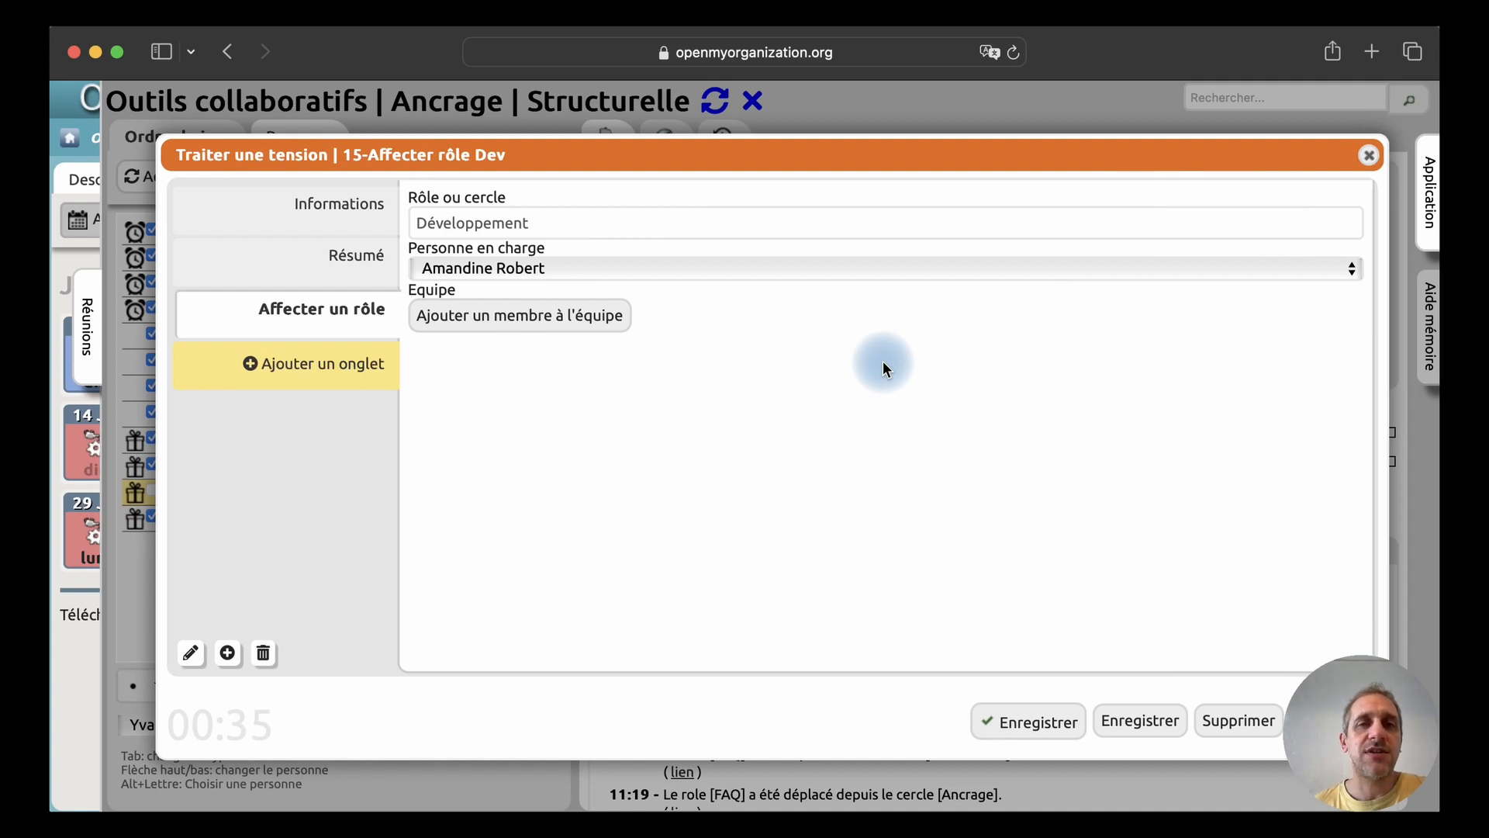
Add another circle member to the Développement role's team with the focus "Co-pilote"
{"action": "left_click", "coordinate": [574, 316]}
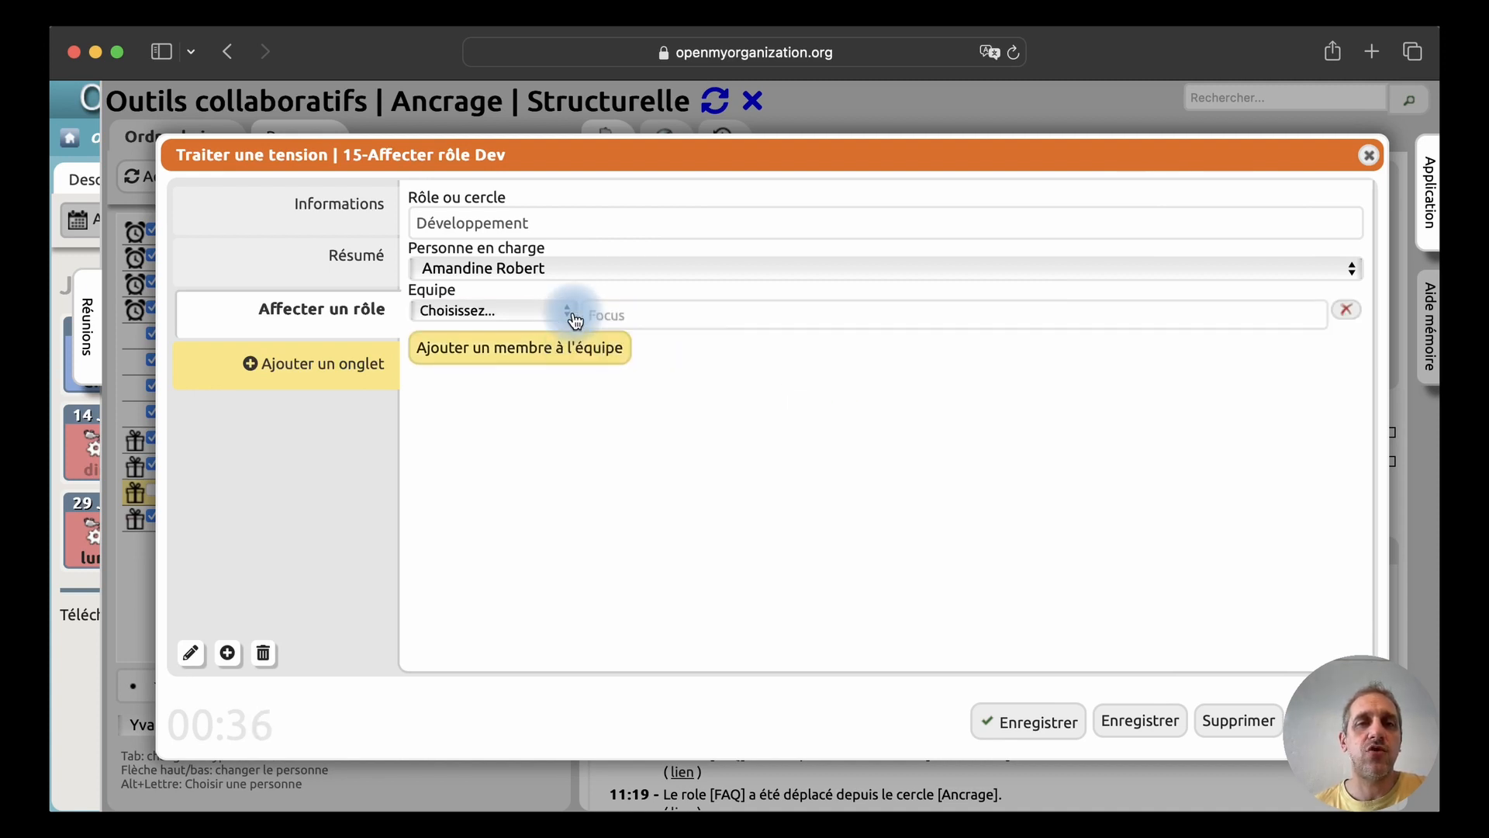
{"action": "left_click", "coordinate": [515, 310]}
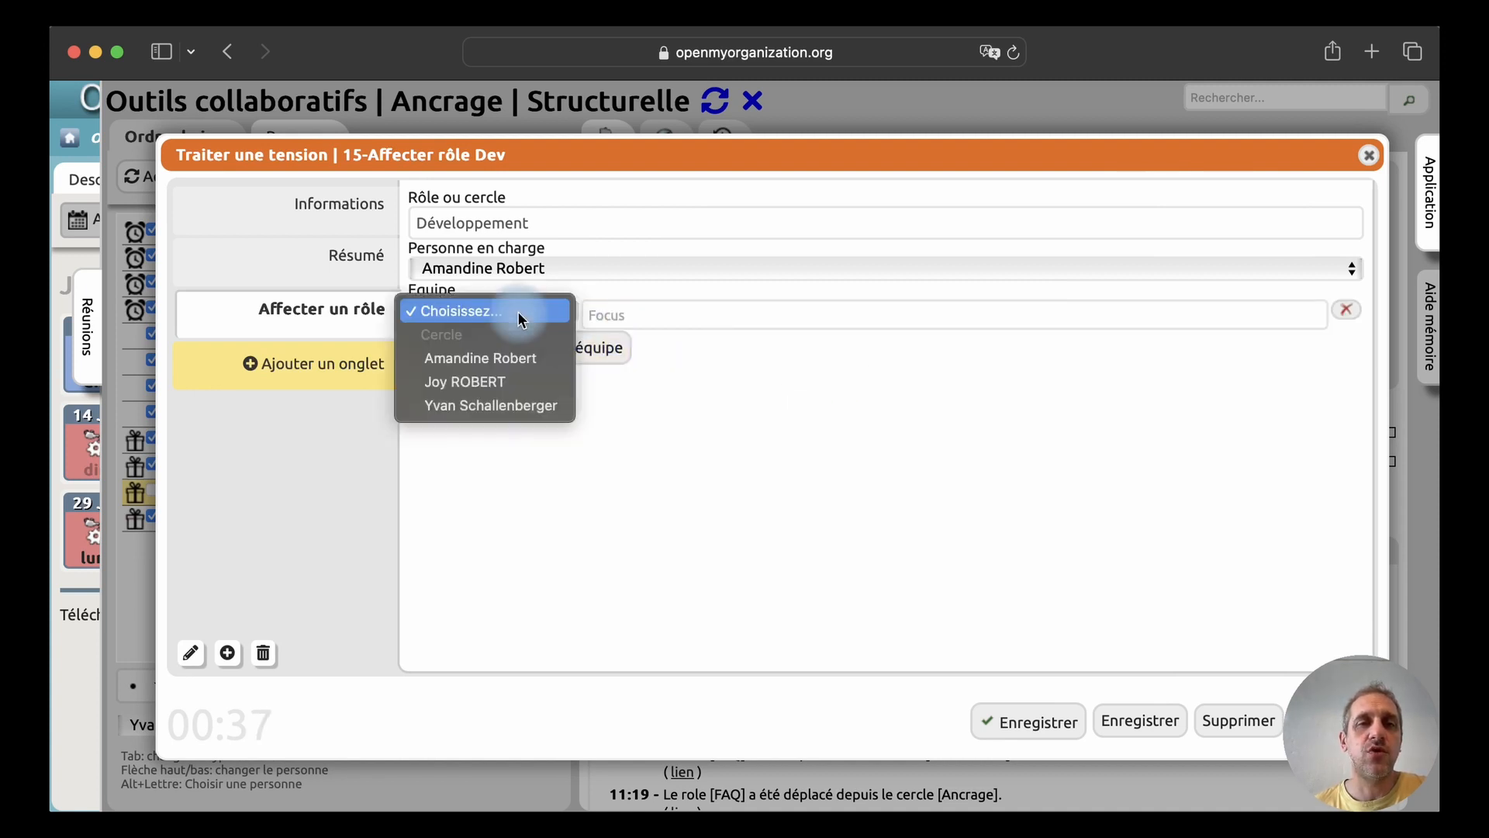
{"action": "left_click", "coordinate": [500, 381]}
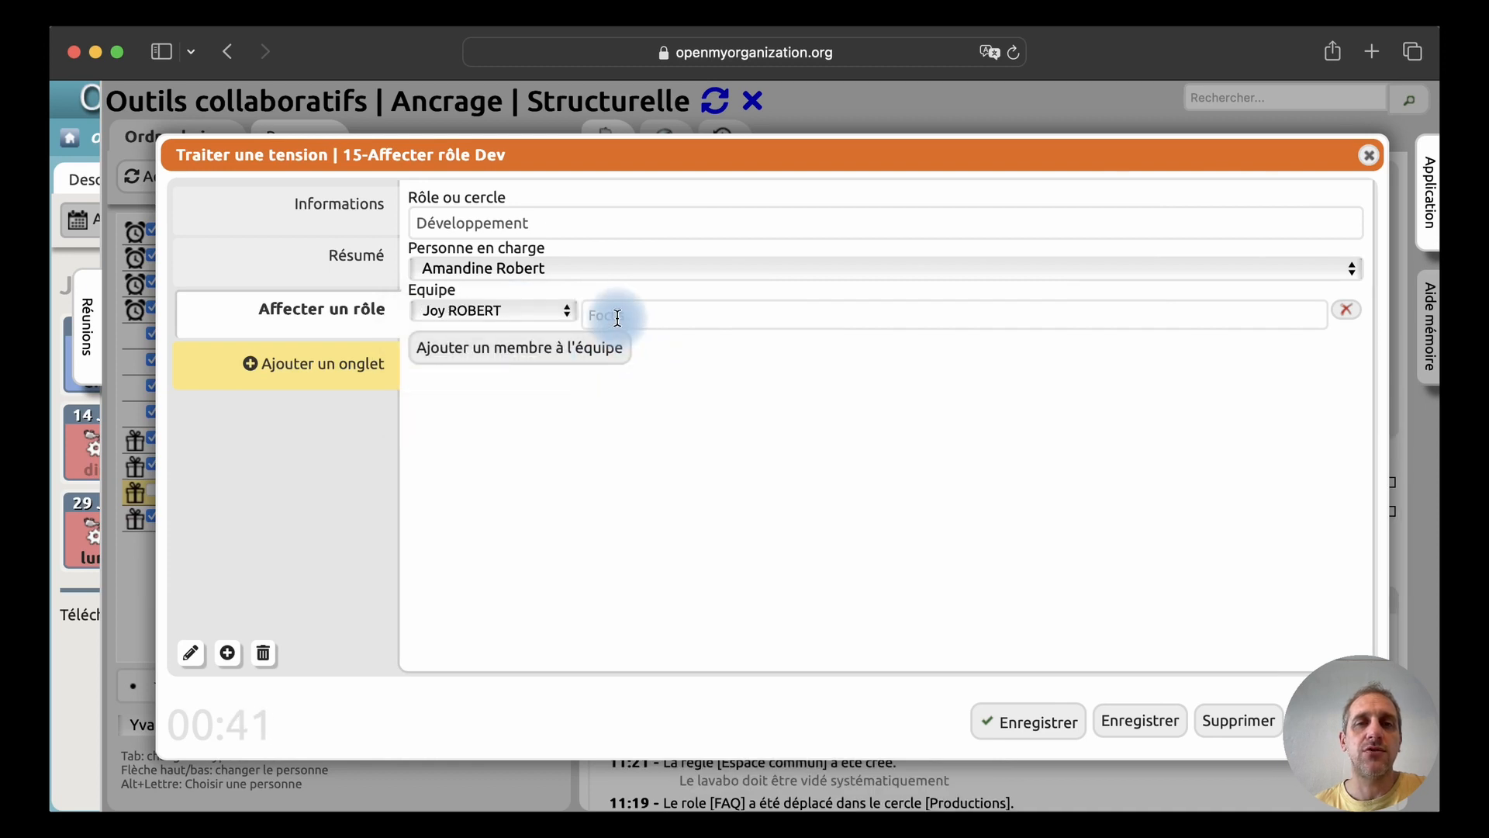
{"action": "type", "text": "C"}
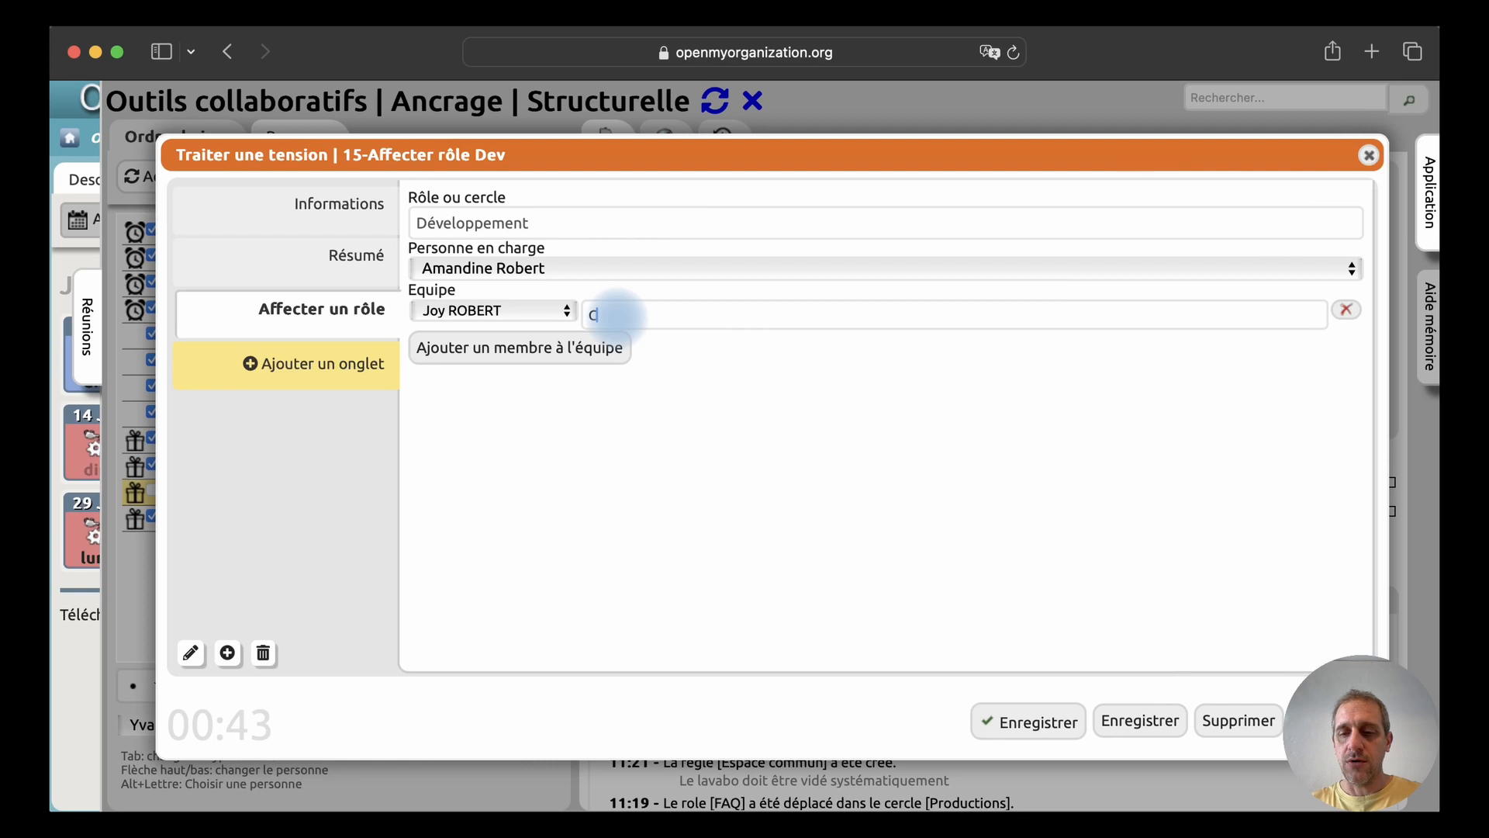
{"action": "type", "text": "o-pilote"}
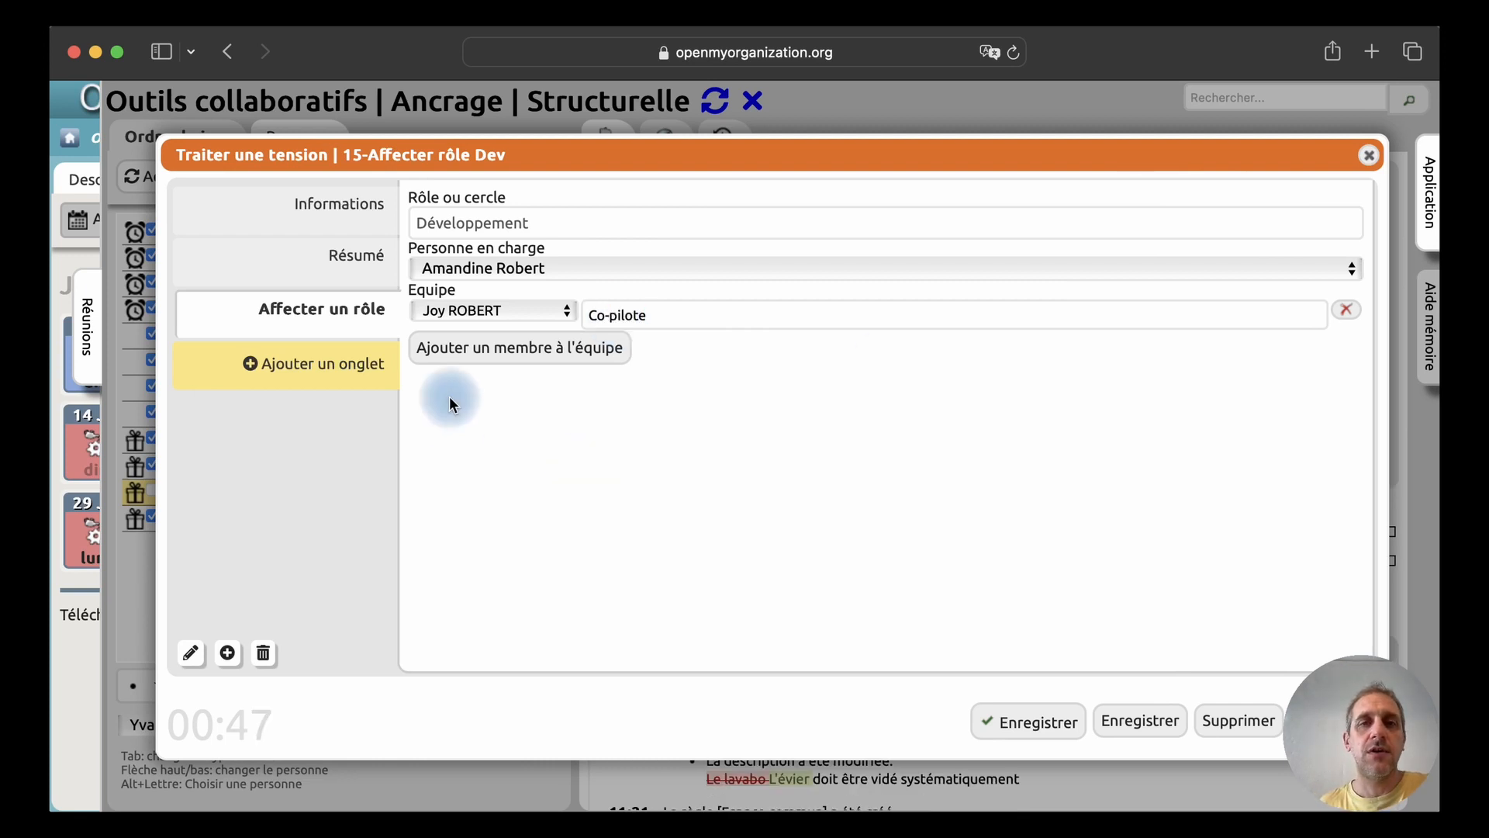
Add a second team member row, remove it while still empty, and save the tension as processed
{"action": "left_click", "coordinate": [503, 355]}
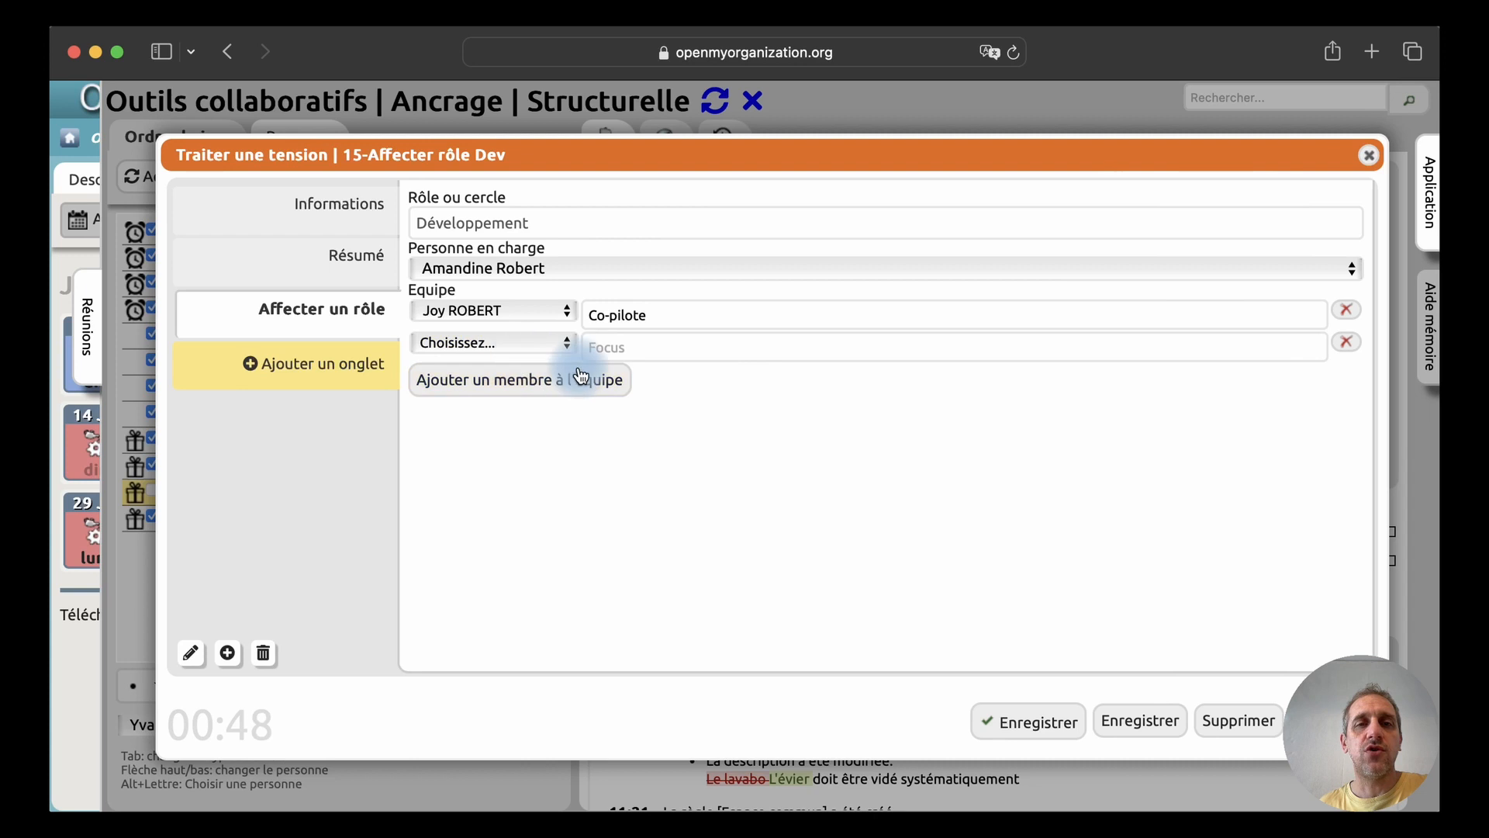
{"action": "left_click", "coordinate": [1345, 341]}
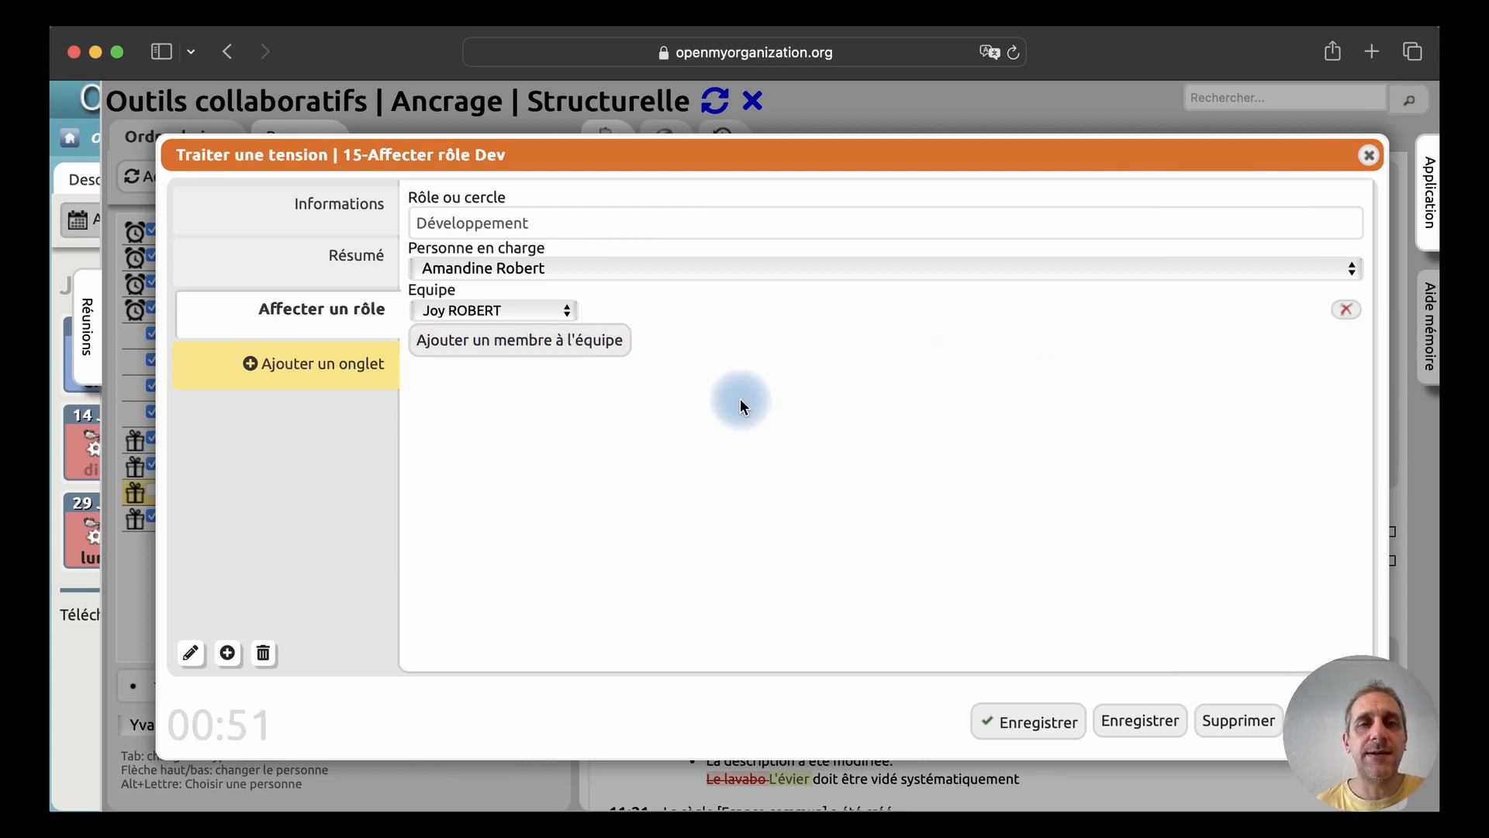
{"action": "left_click", "coordinate": [1027, 722]}
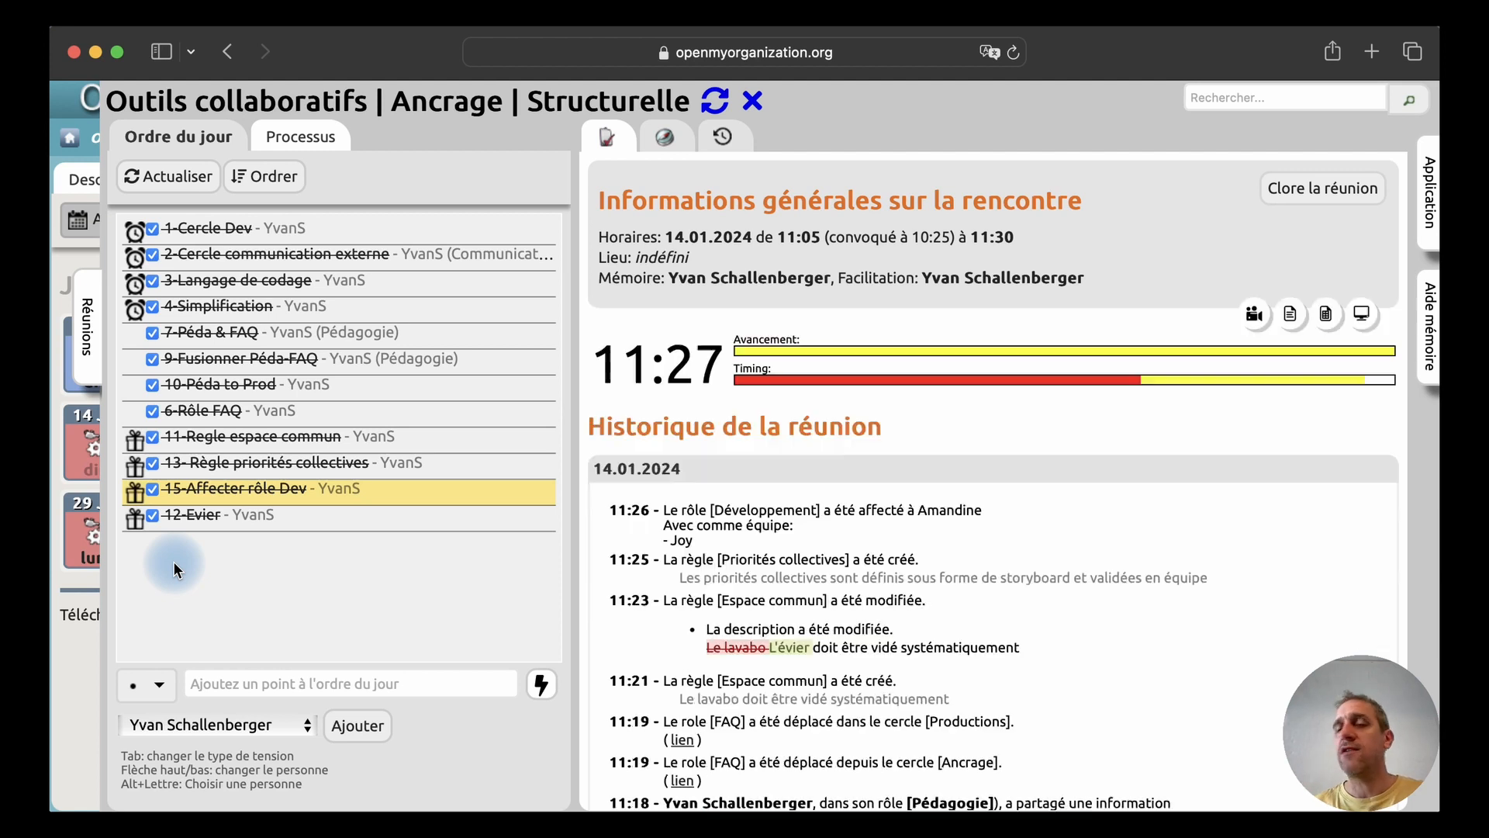
Add a new agenda item titled "Lien transverse" to the meeting
{"action": "left_click", "coordinate": [222, 686]}
{"action": "type", "text": "Lien t"}
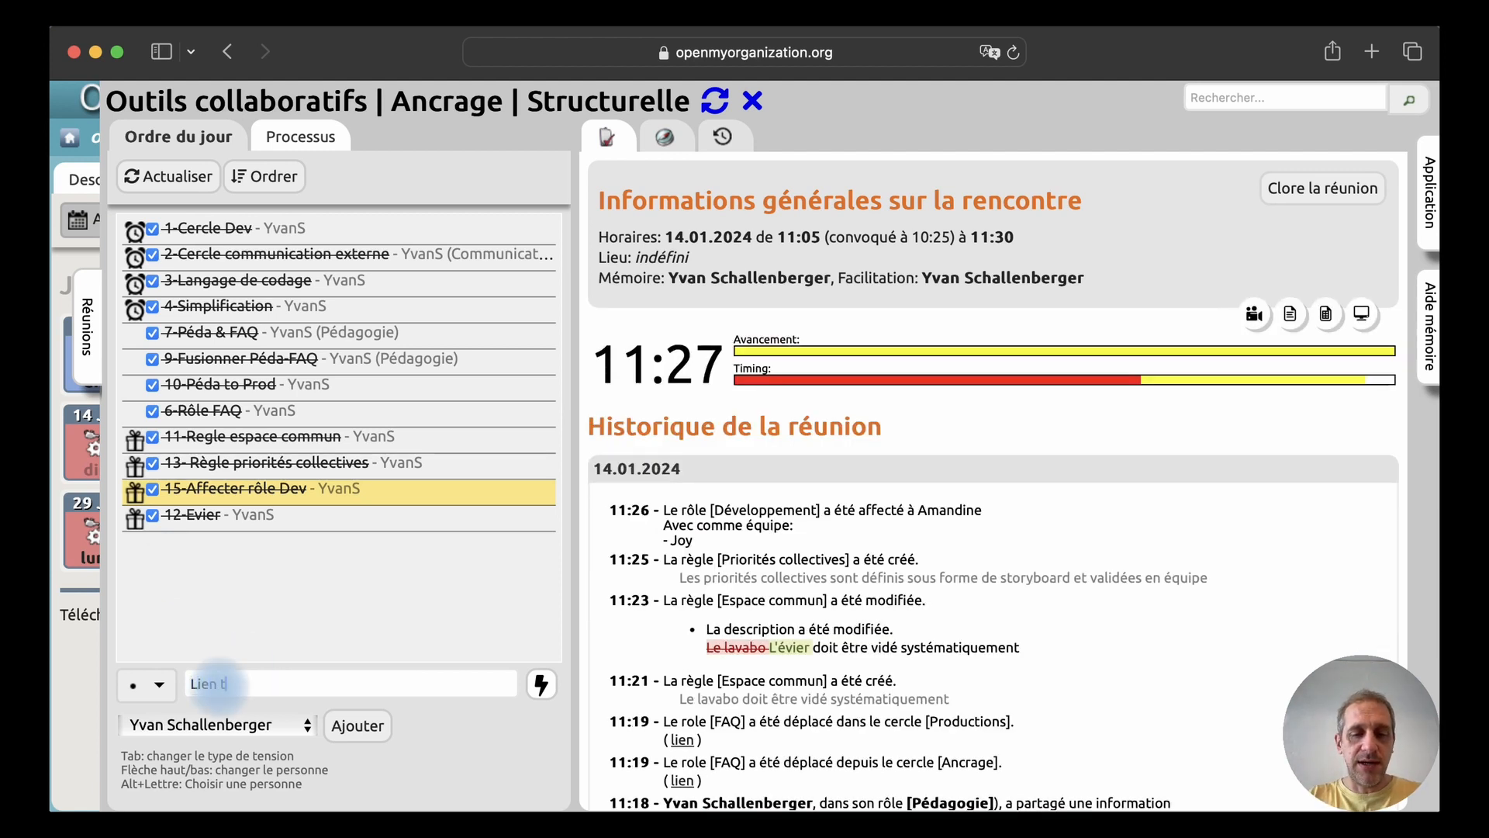
{"action": "type", "text": "ransverse"}
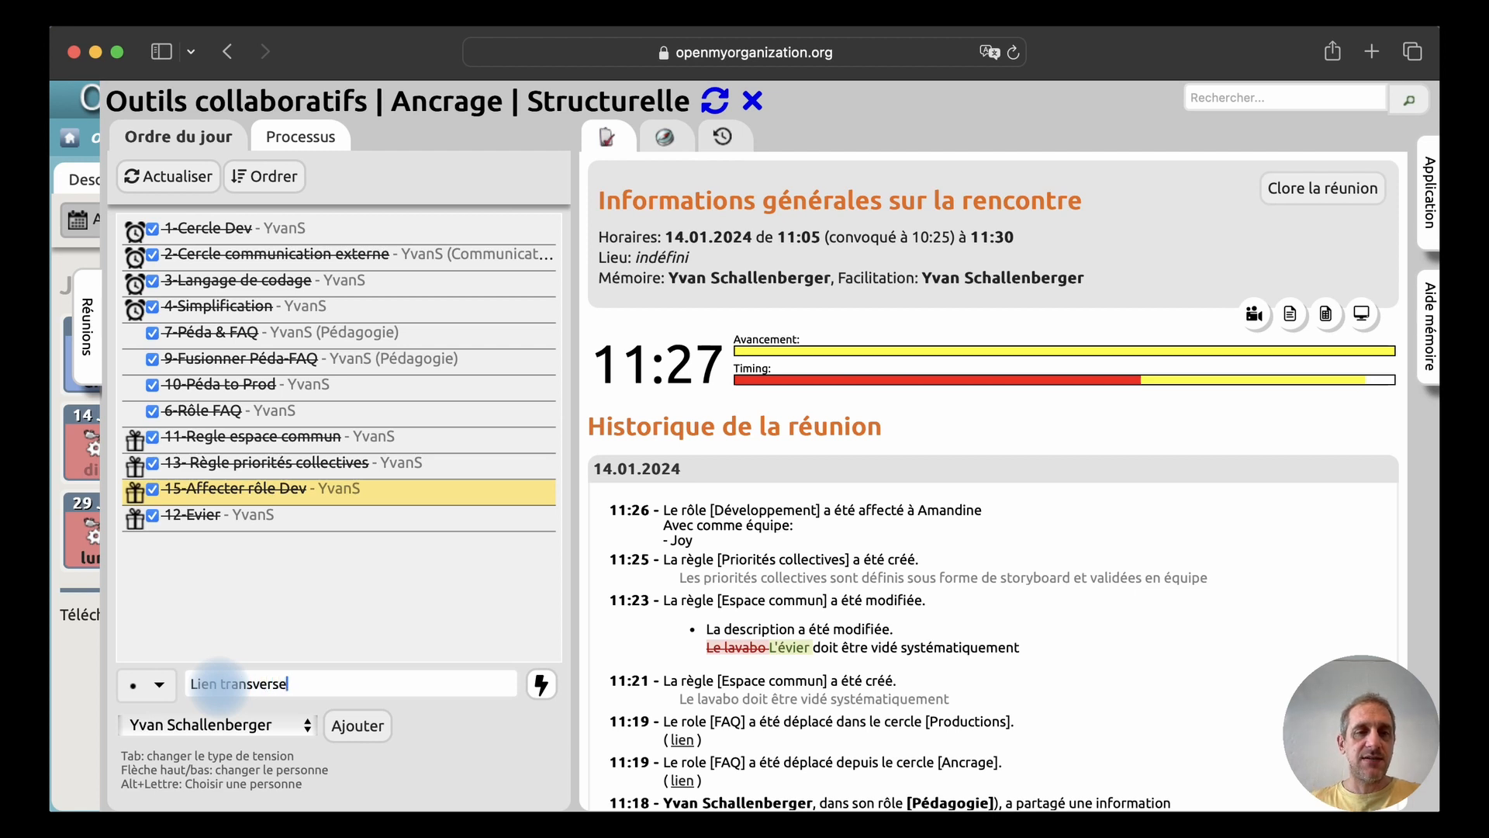
{"action": "left_click", "coordinate": [365, 723]}
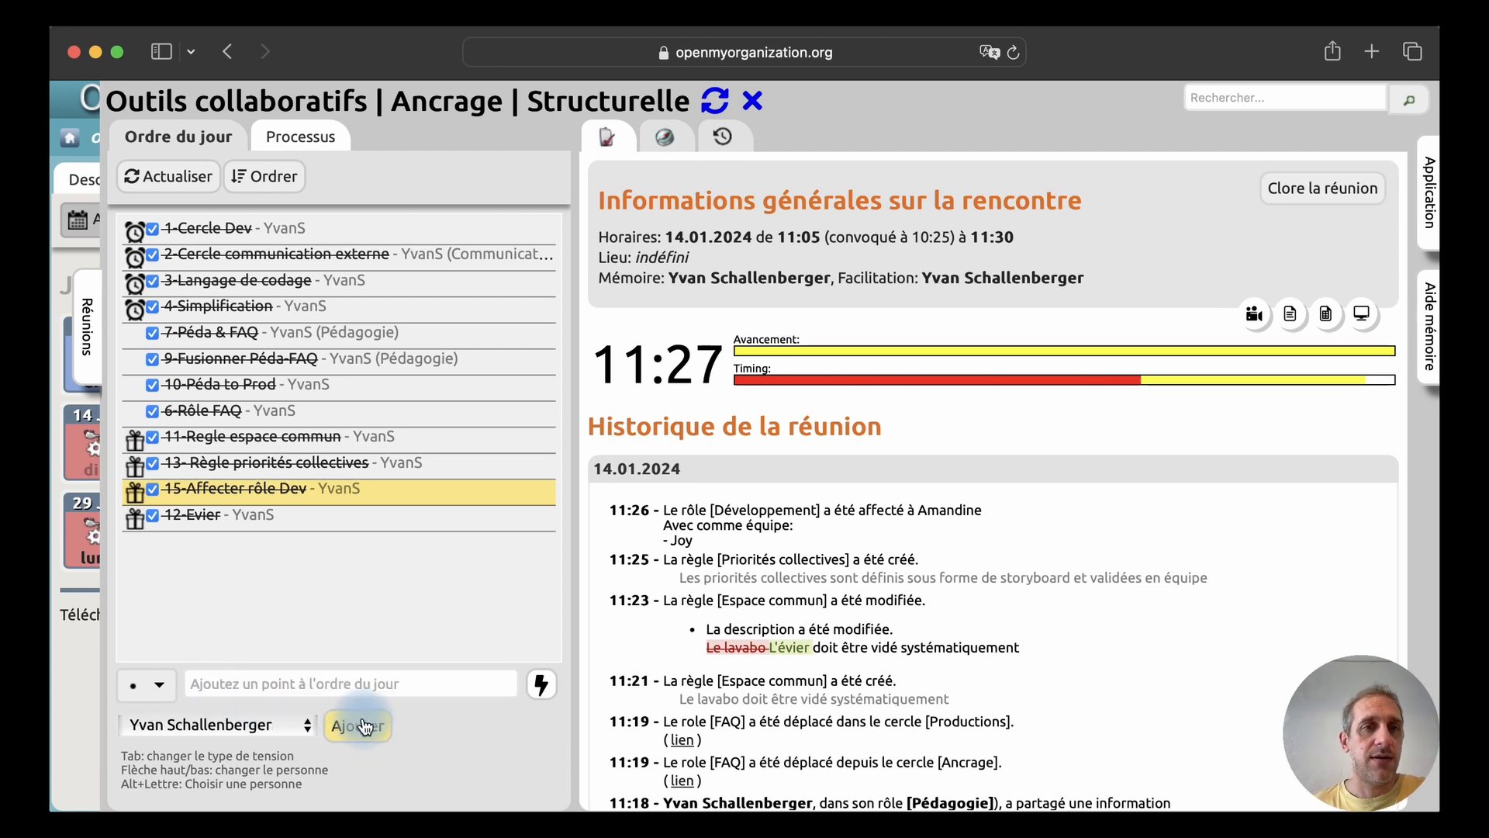
Add a new rule of type "Lien transverse" to the Lien transverse tension
{"action": "left_click", "coordinate": [262, 541]}
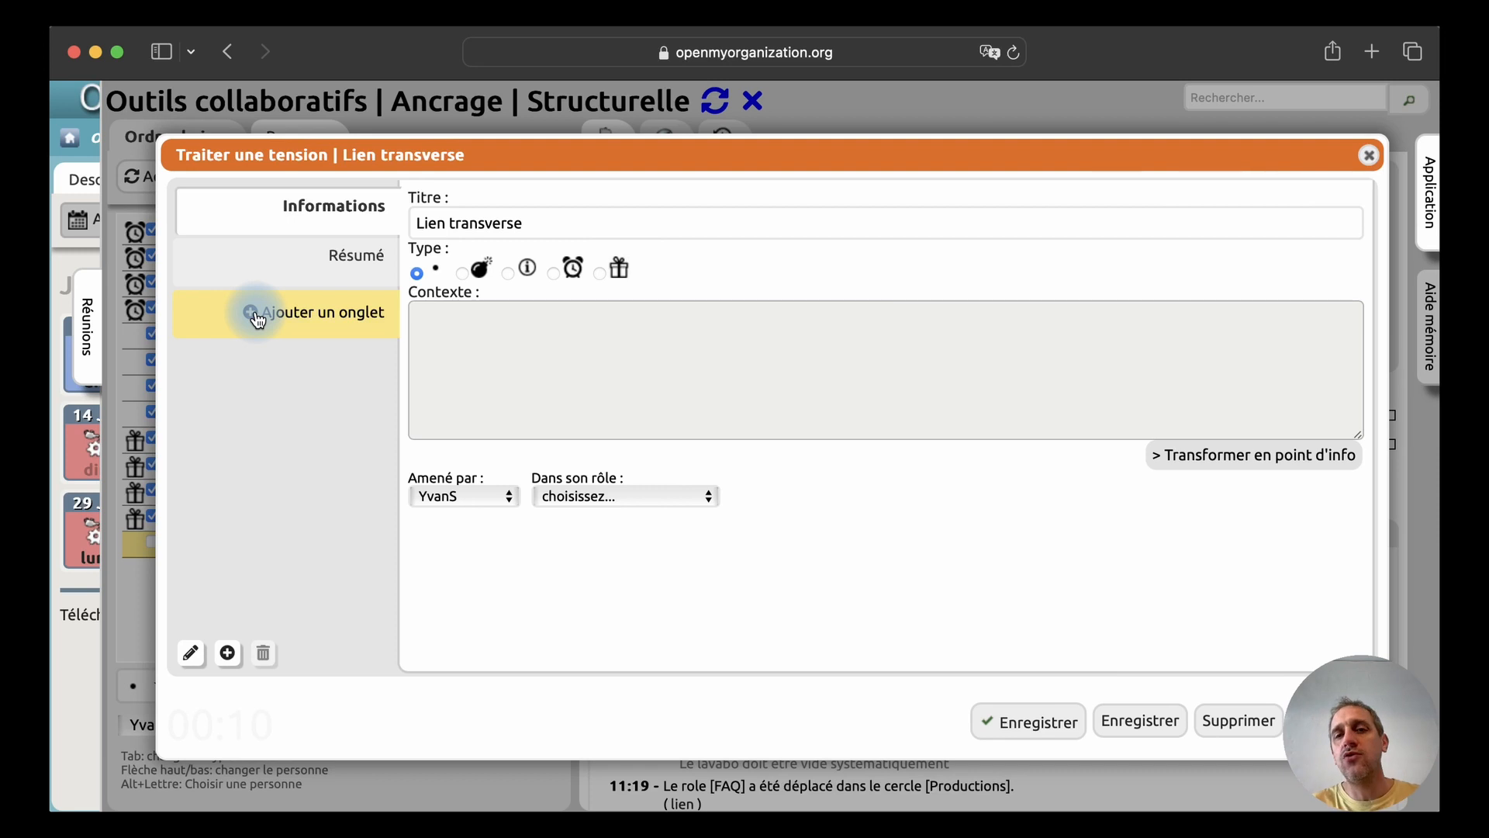
{"action": "left_click", "coordinate": [256, 314]}
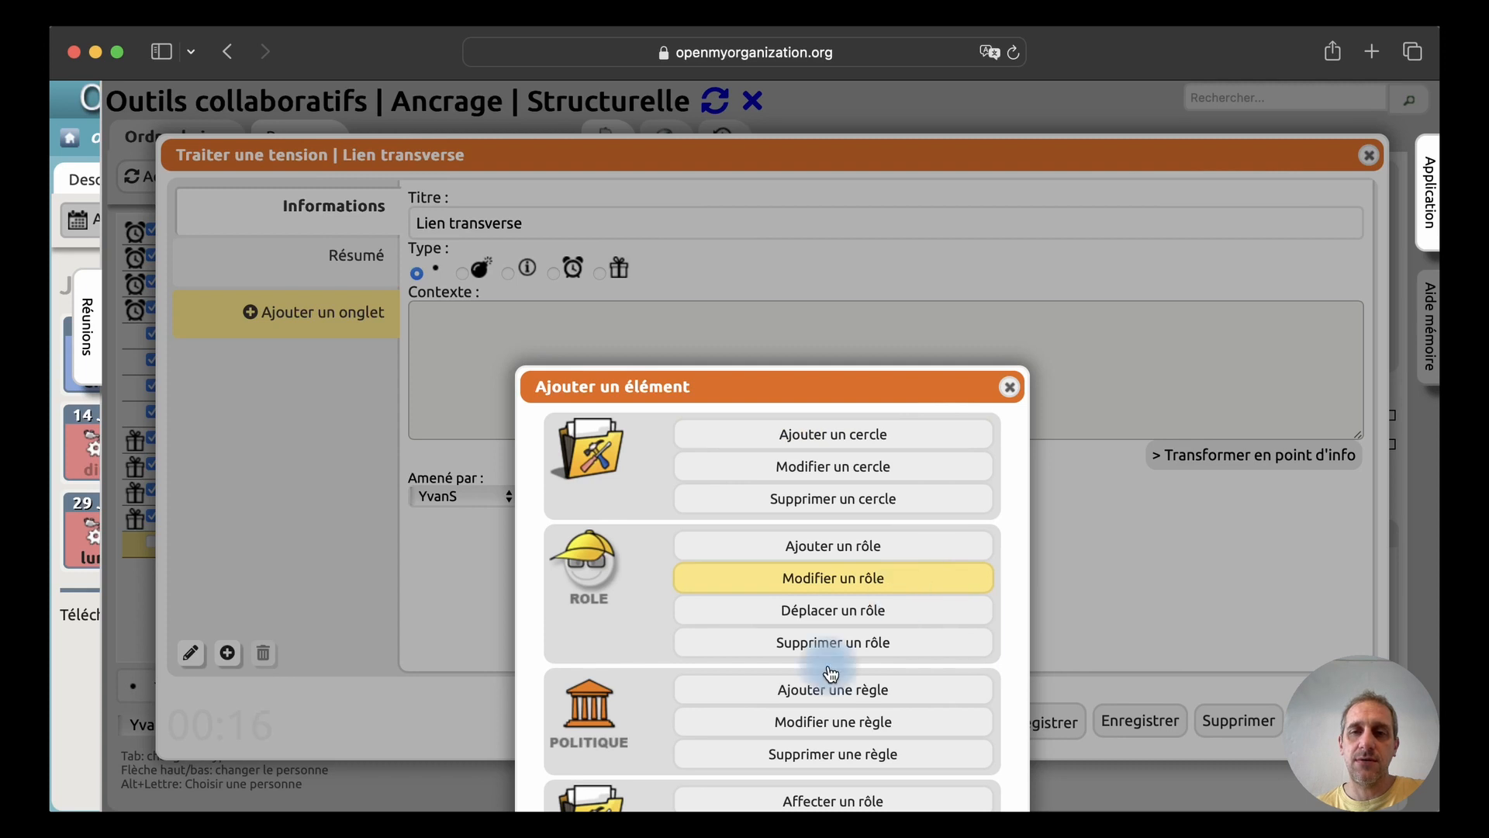
{"action": "left_click", "coordinate": [811, 690]}
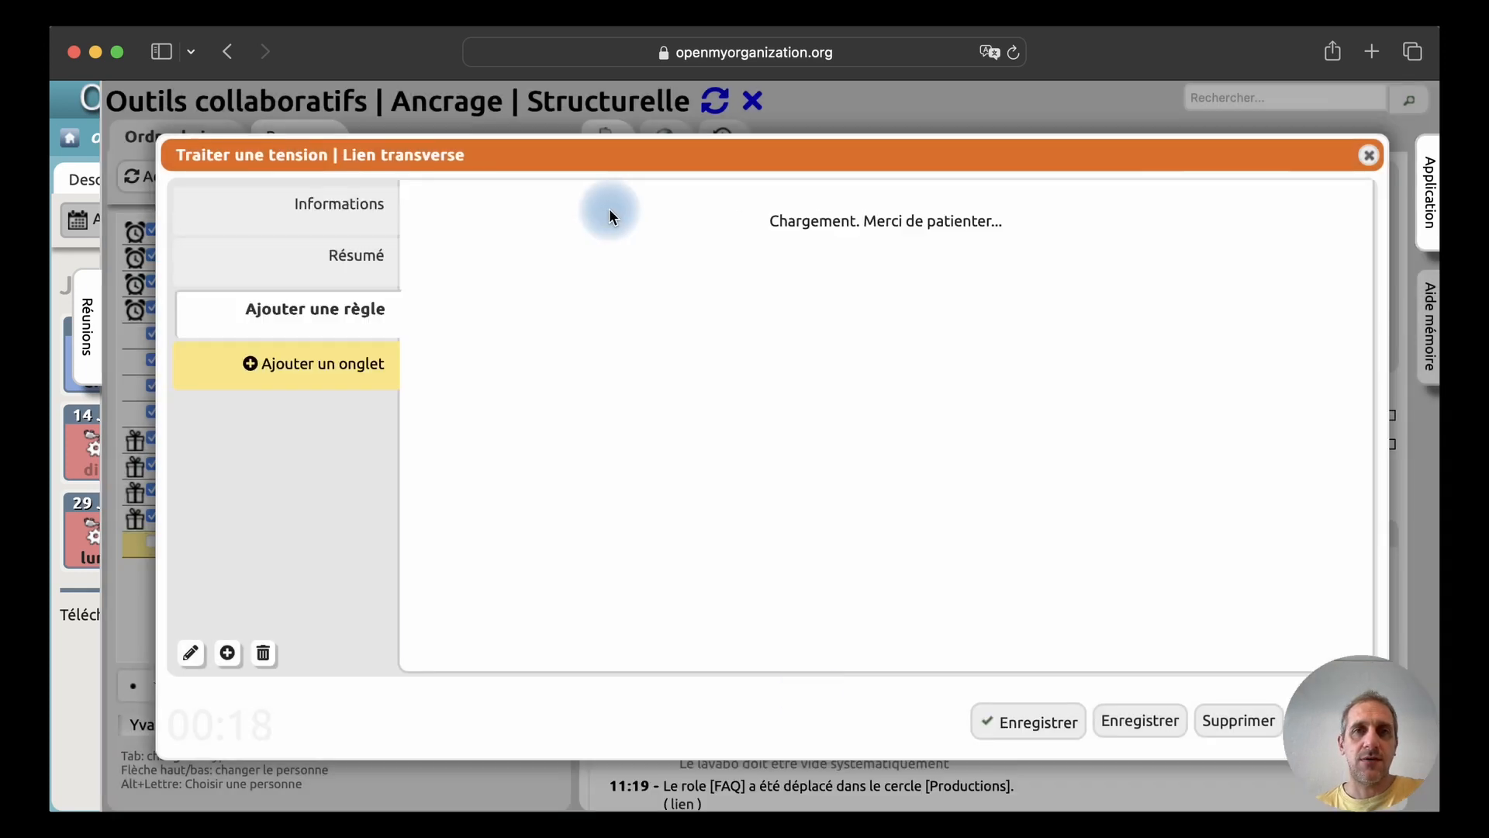
{"action": "left_click", "coordinate": [553, 220]}
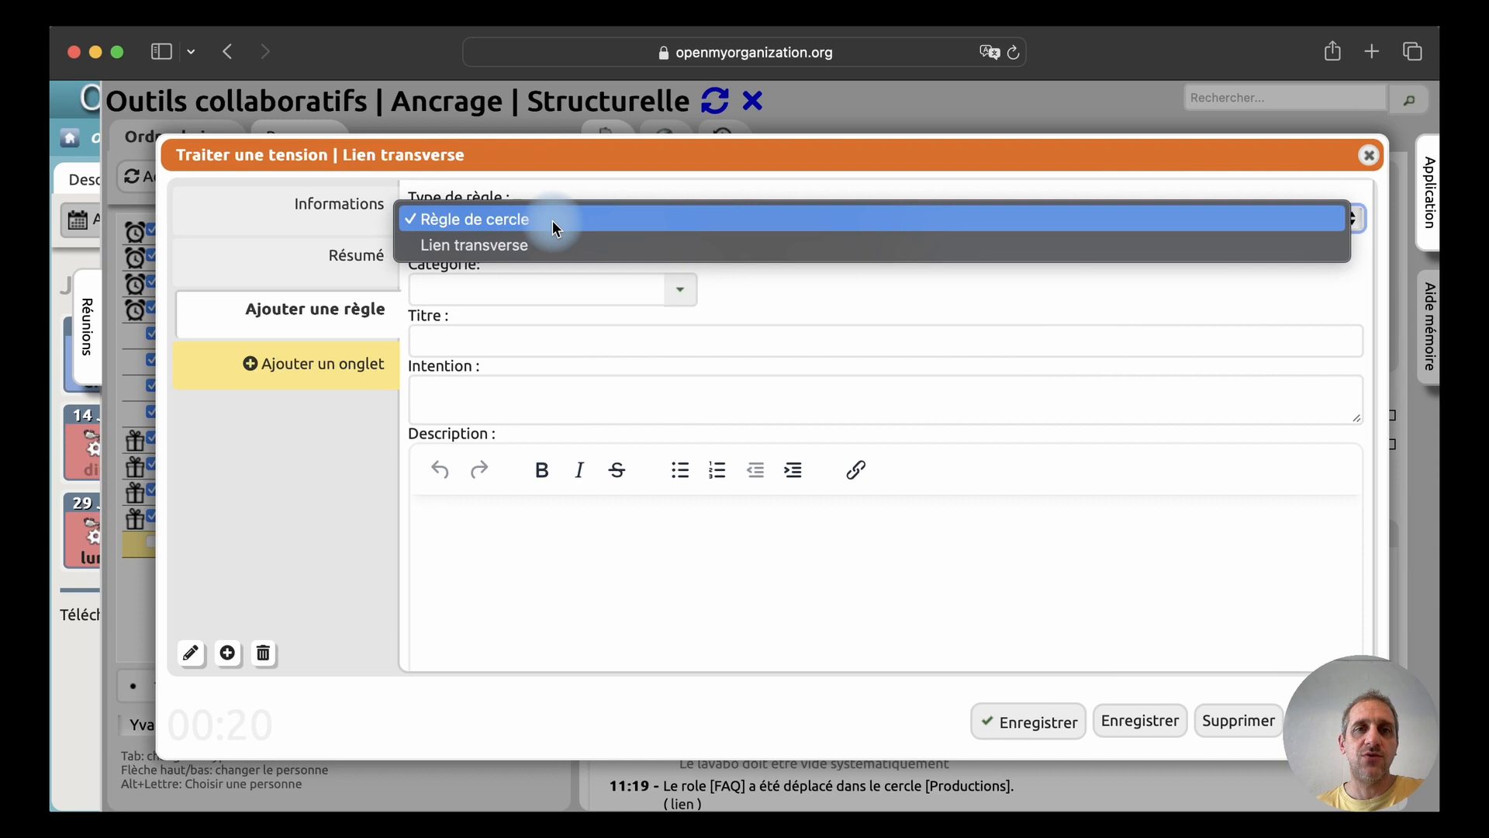
{"action": "left_click", "coordinate": [528, 242]}
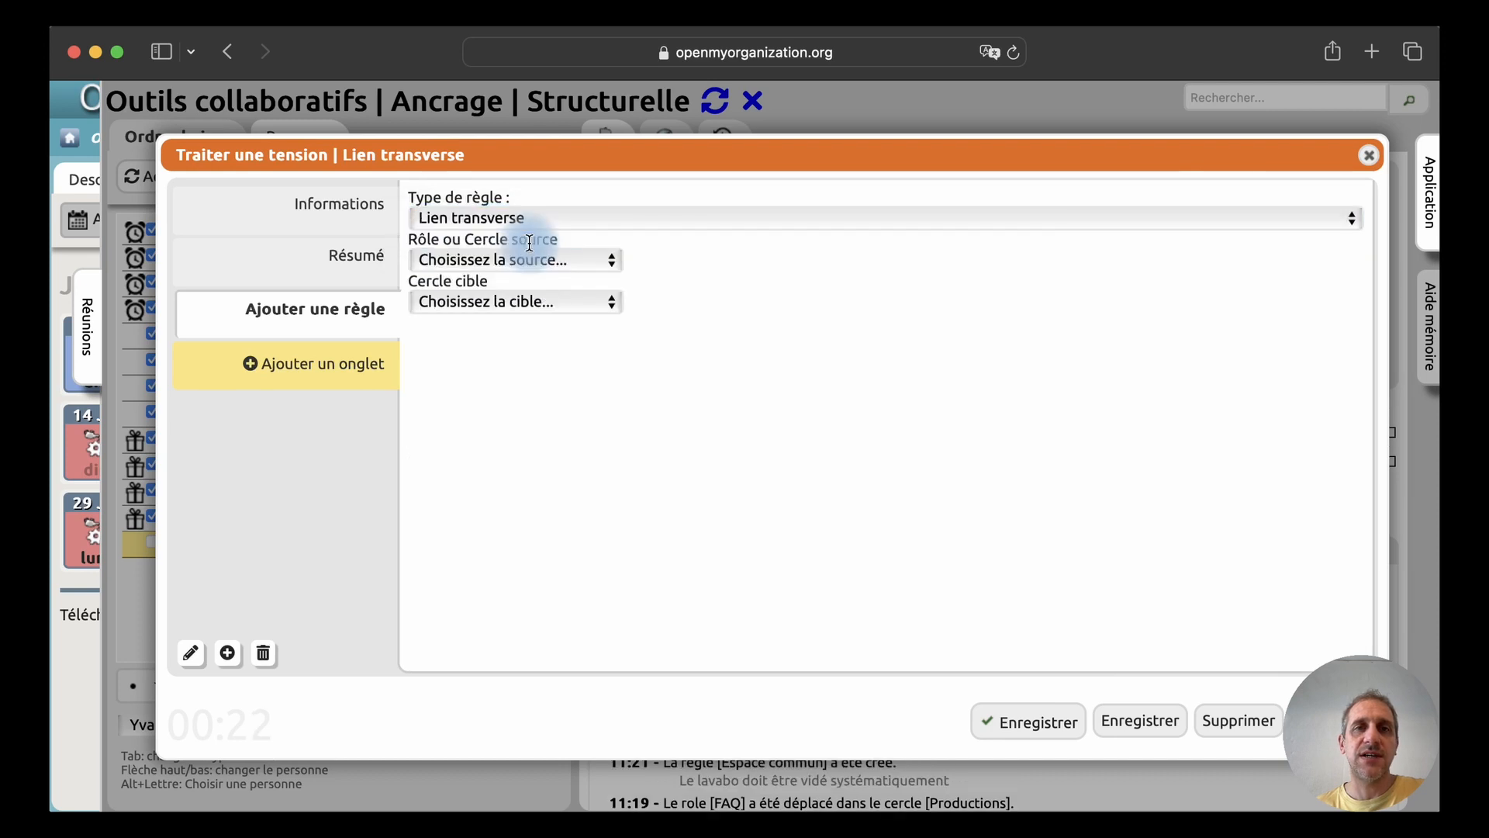
Set the transverse link's source to the Développement role, choose its person in charge, and set the target circle to Productions
{"action": "left_click", "coordinate": [491, 260]}
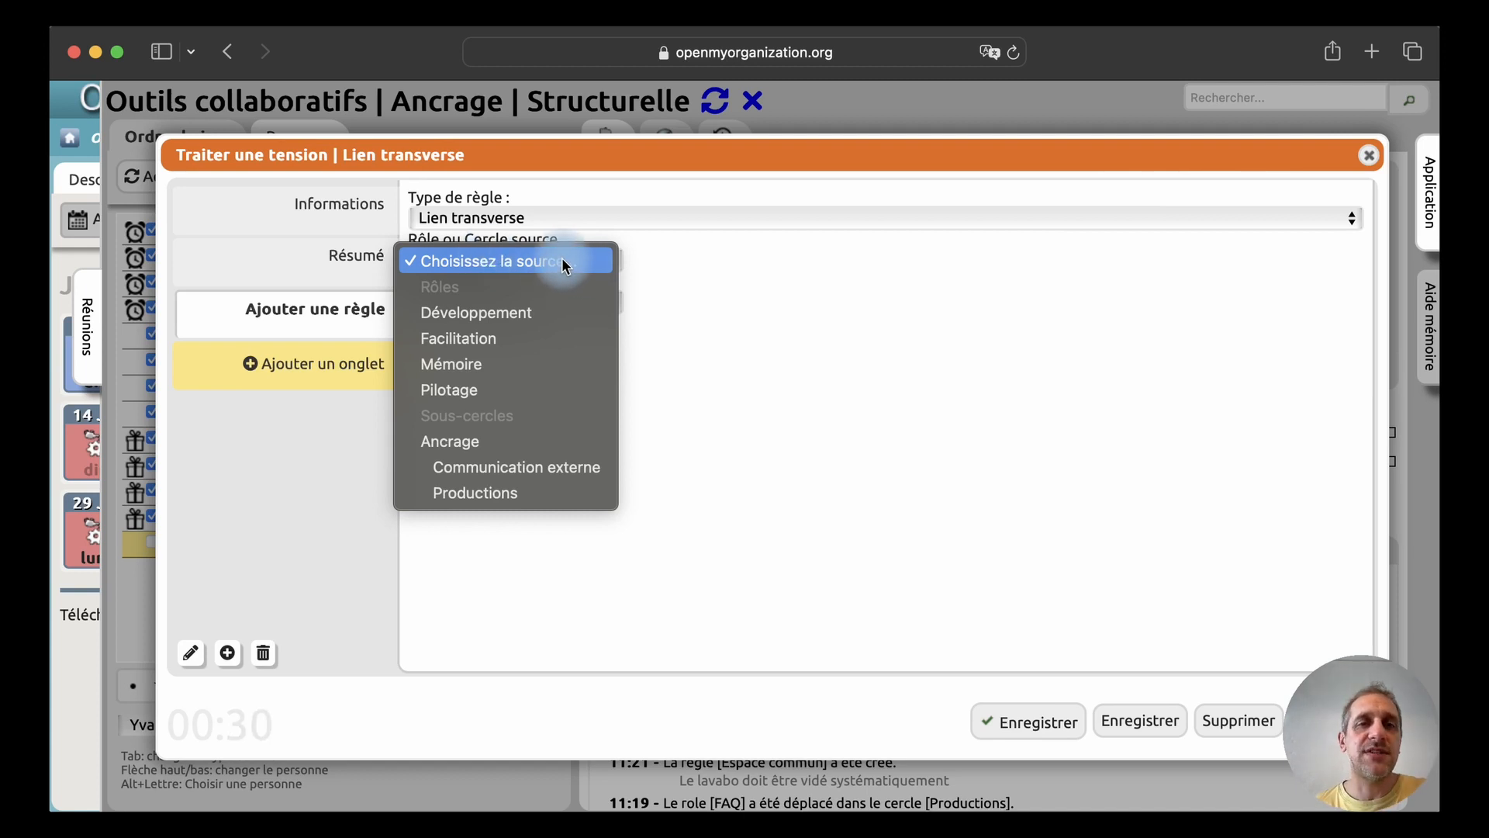
{"action": "left_click", "coordinate": [495, 311]}
{"action": "left_click", "coordinate": [512, 302]}
{"action": "left_click", "coordinate": [470, 332]}
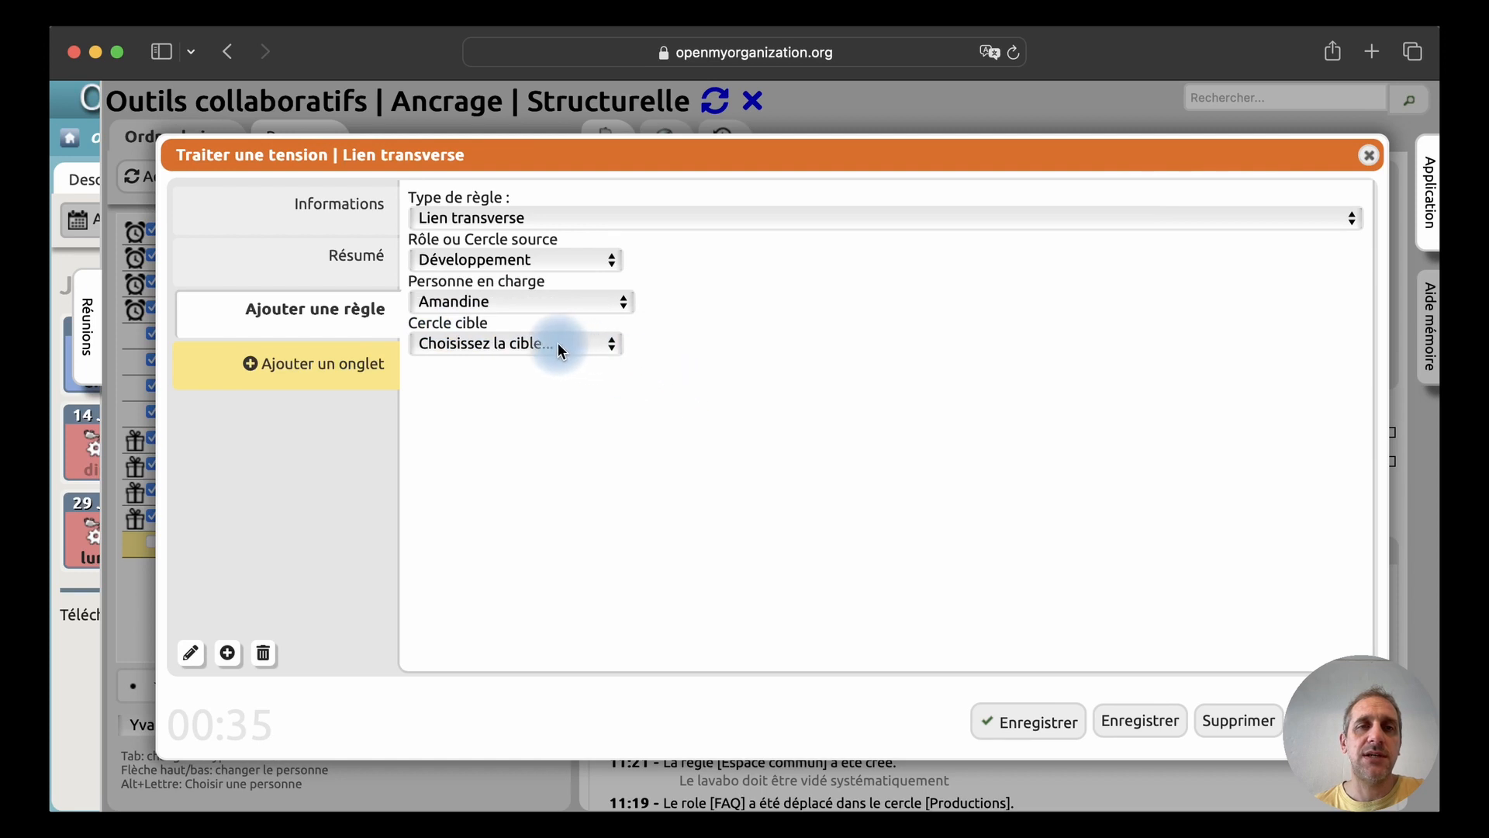
{"action": "left_click", "coordinate": [560, 350]}
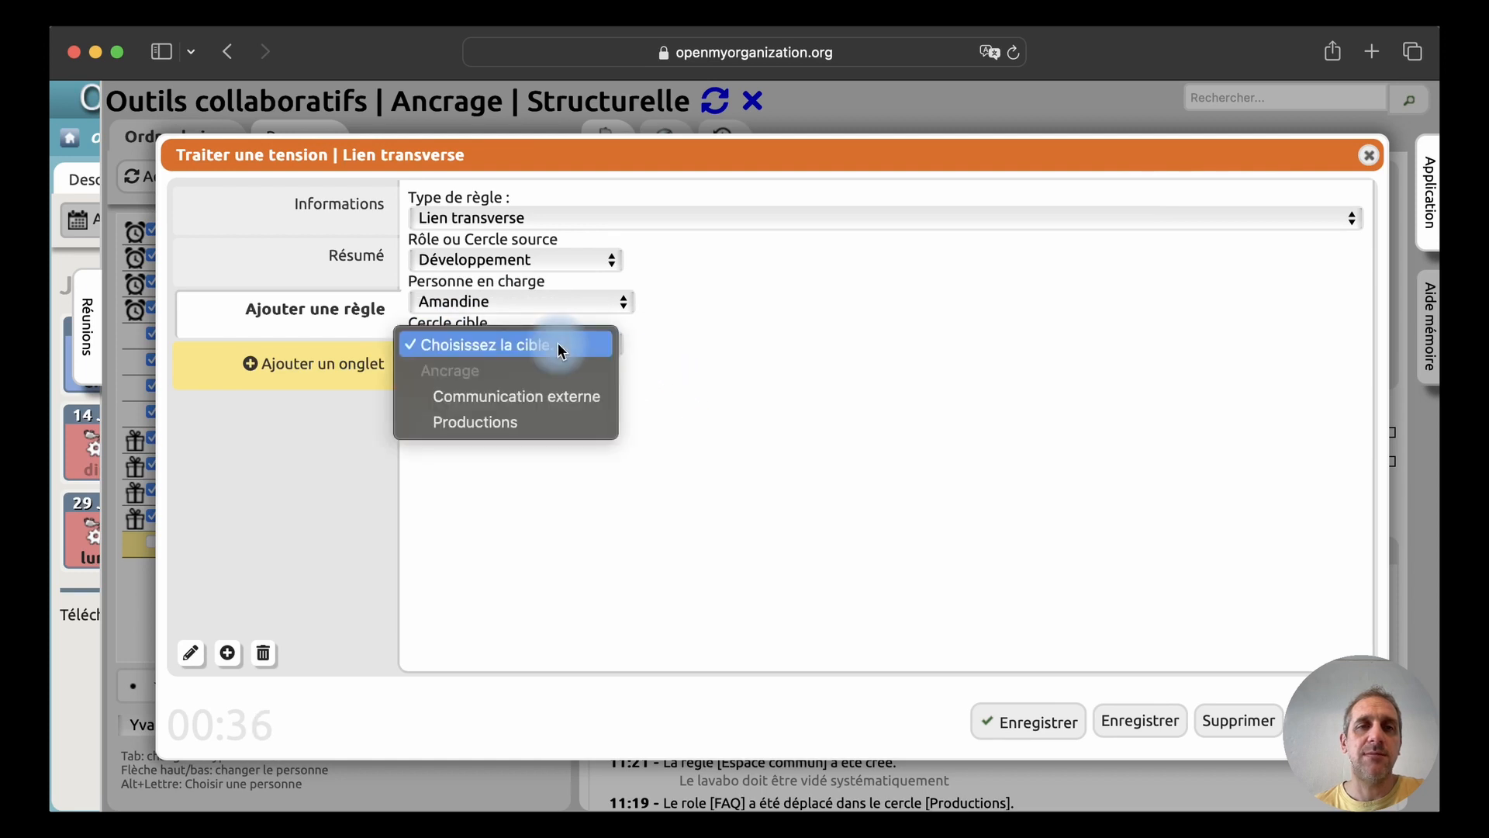
{"action": "left_click", "coordinate": [507, 429]}
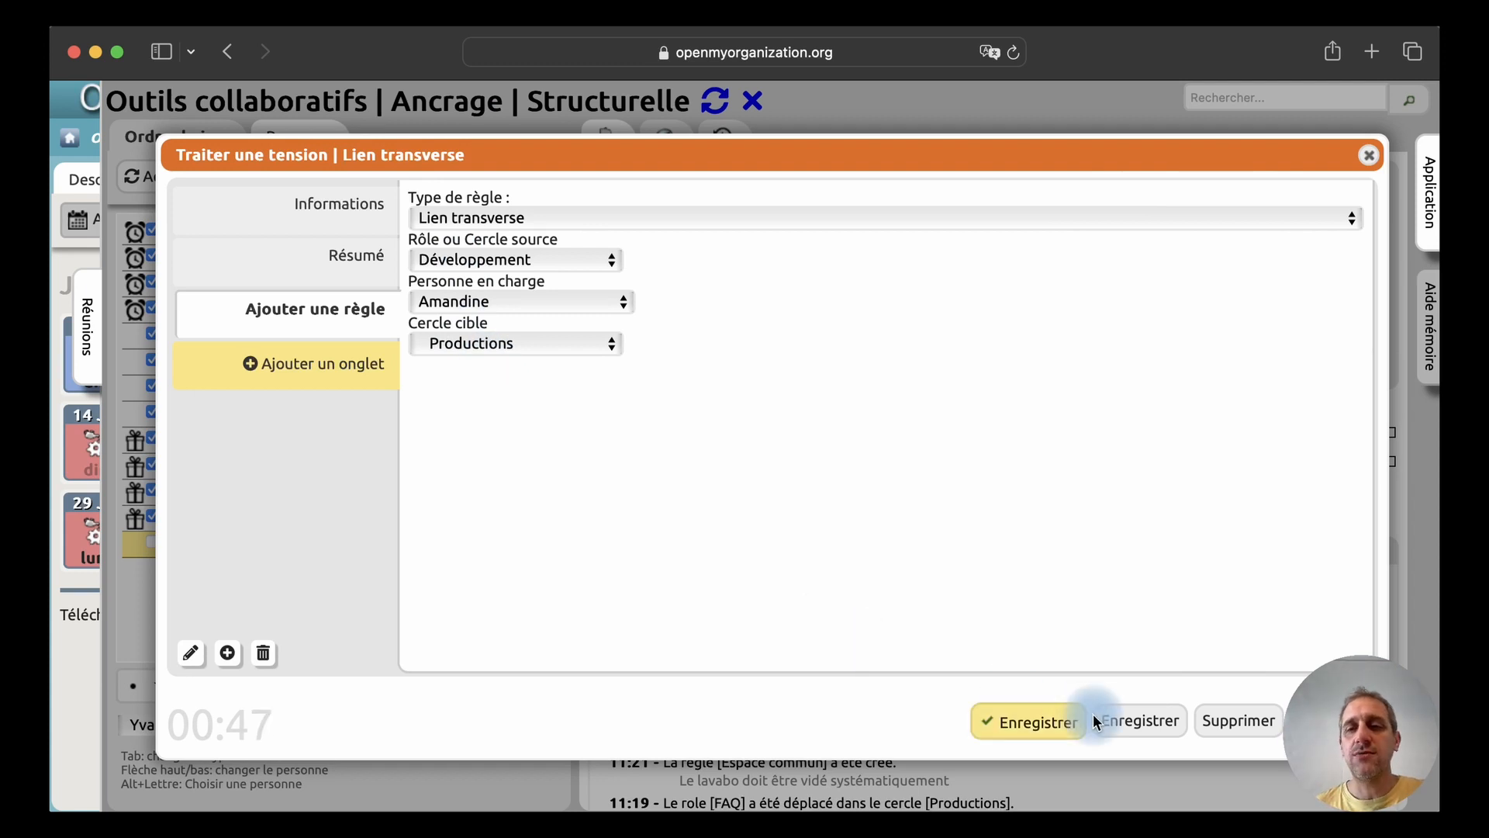
Save the Lien transverse tension as processed and close the structural meeting without scheduling a next date
{"action": "left_click", "coordinate": [1029, 723]}
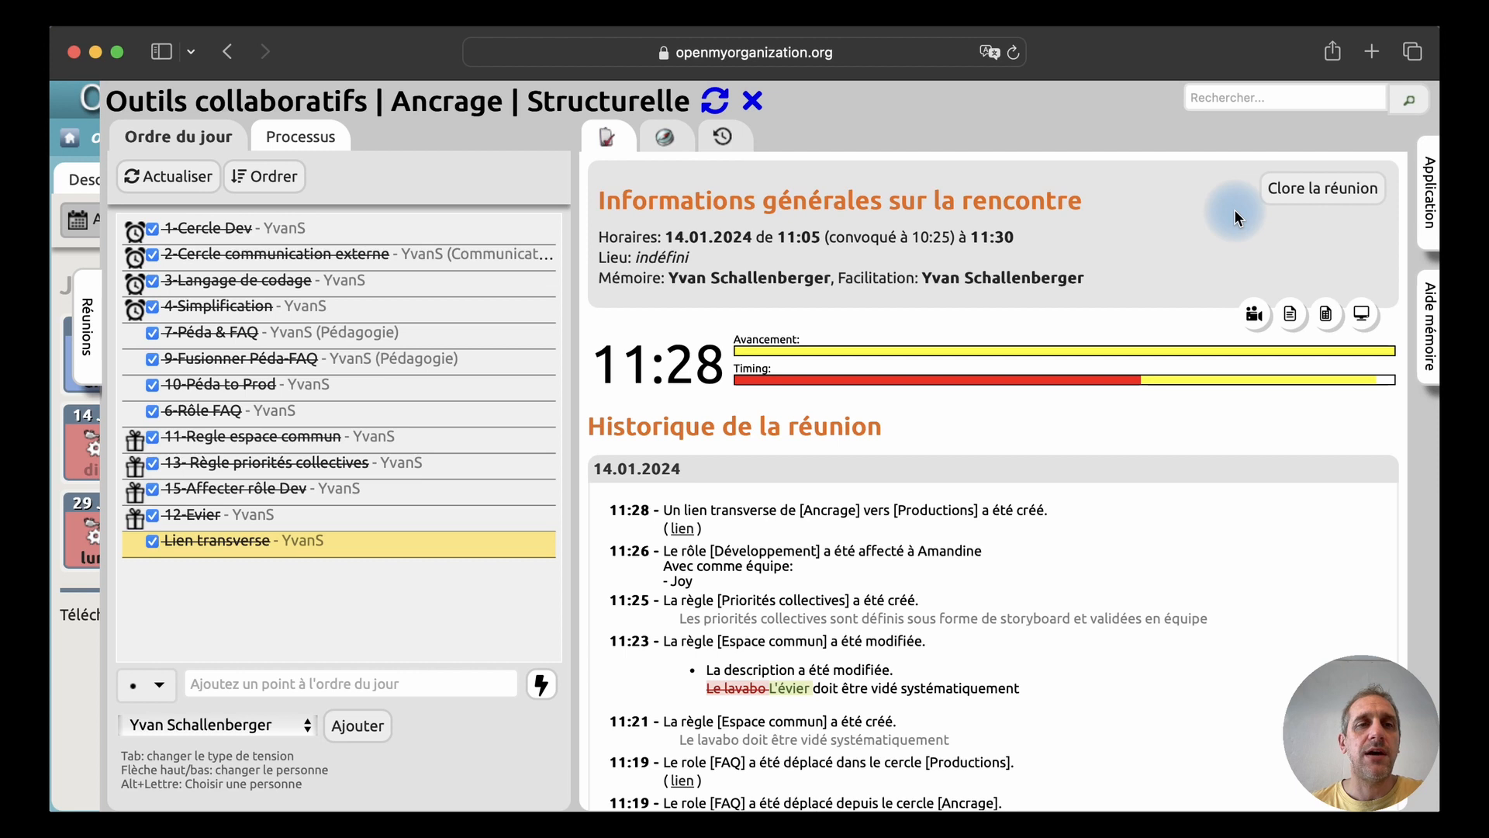
{"action": "left_click", "coordinate": [1298, 200]}
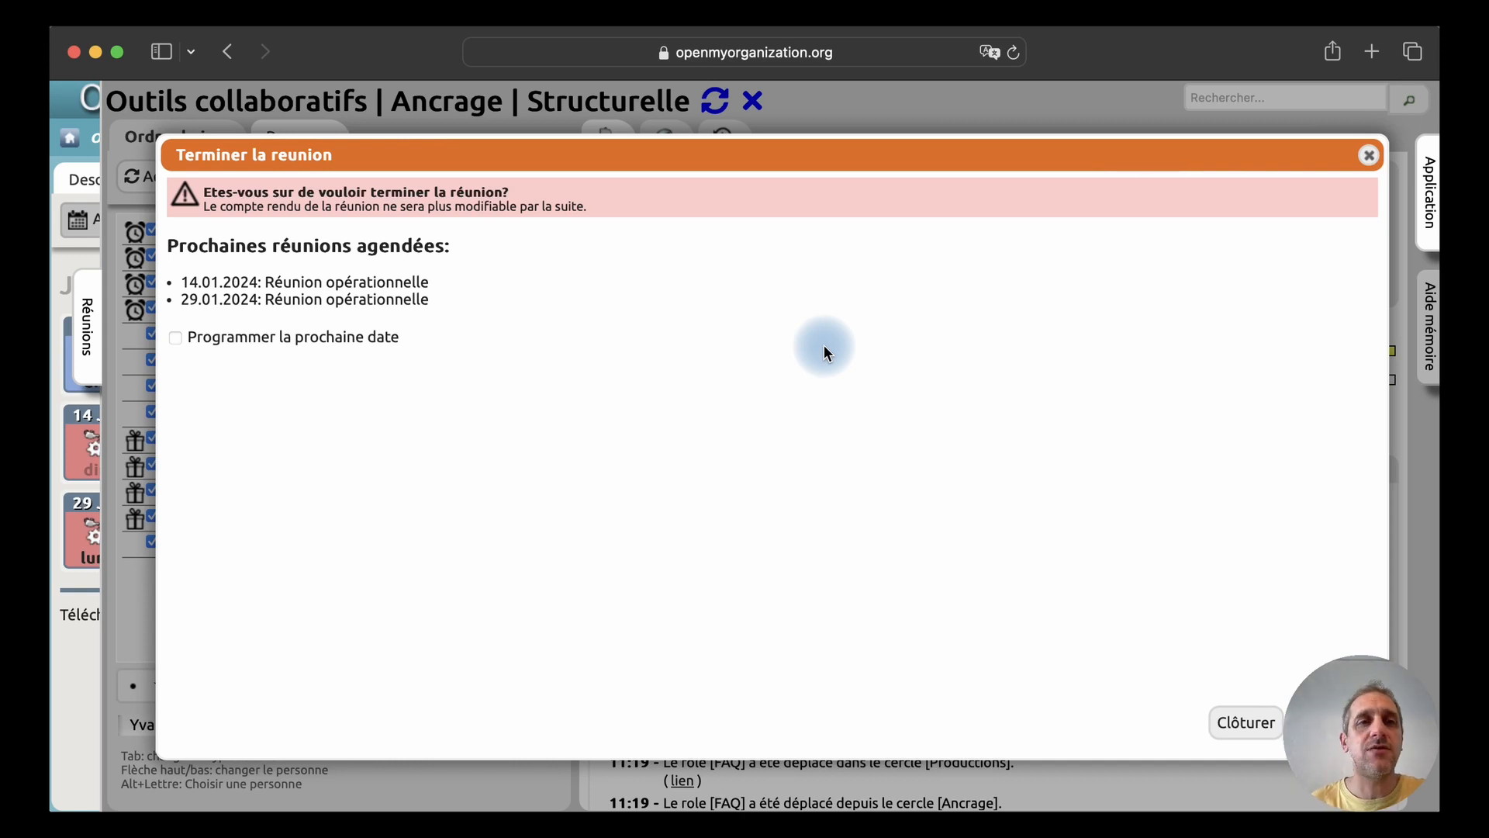
{"action": "left_click", "coordinate": [176, 339]}
{"action": "left_click", "coordinate": [176, 339]}
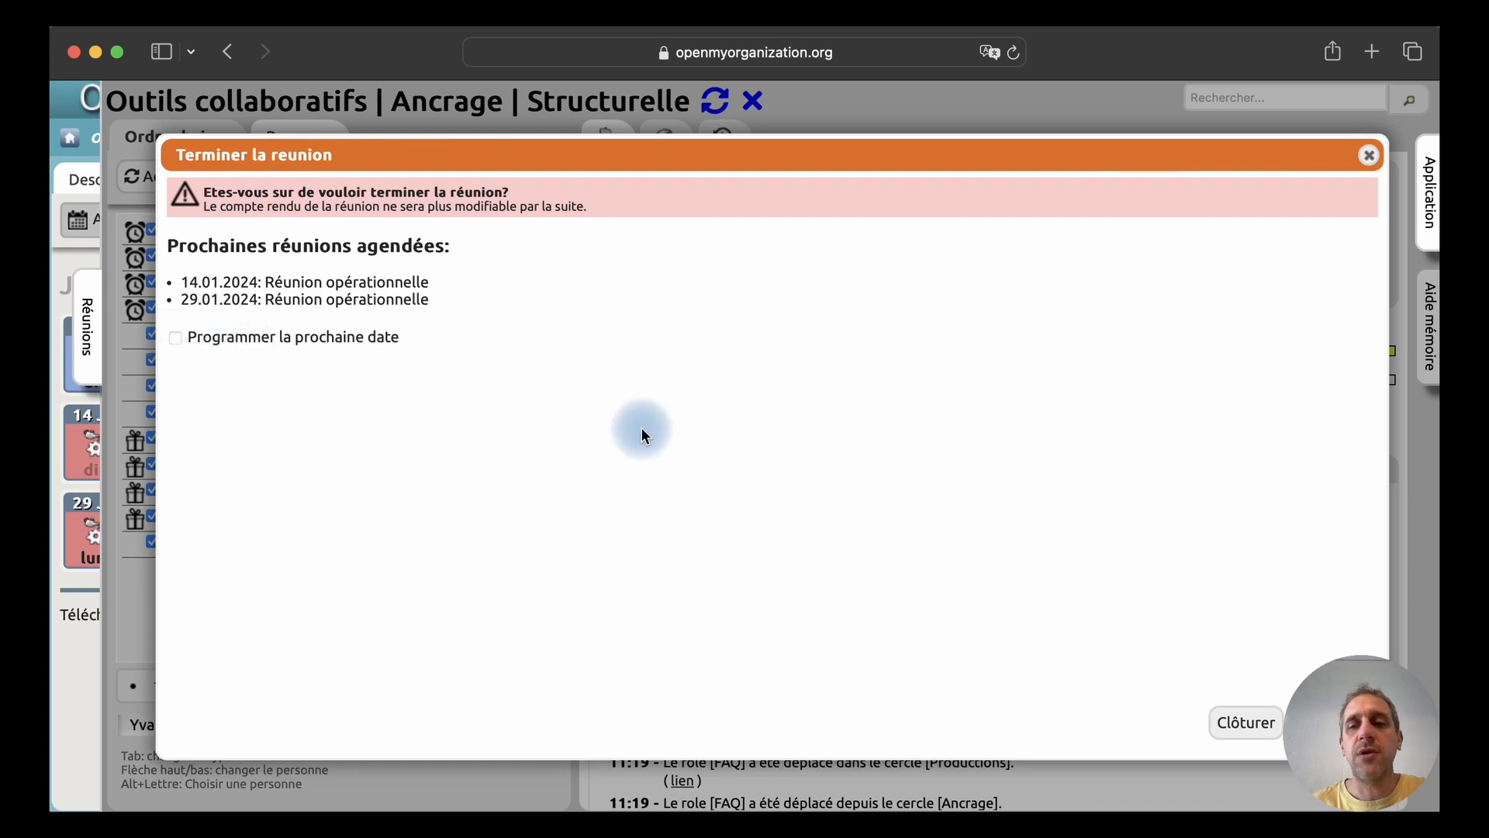
{"action": "left_click", "coordinate": [1246, 724]}
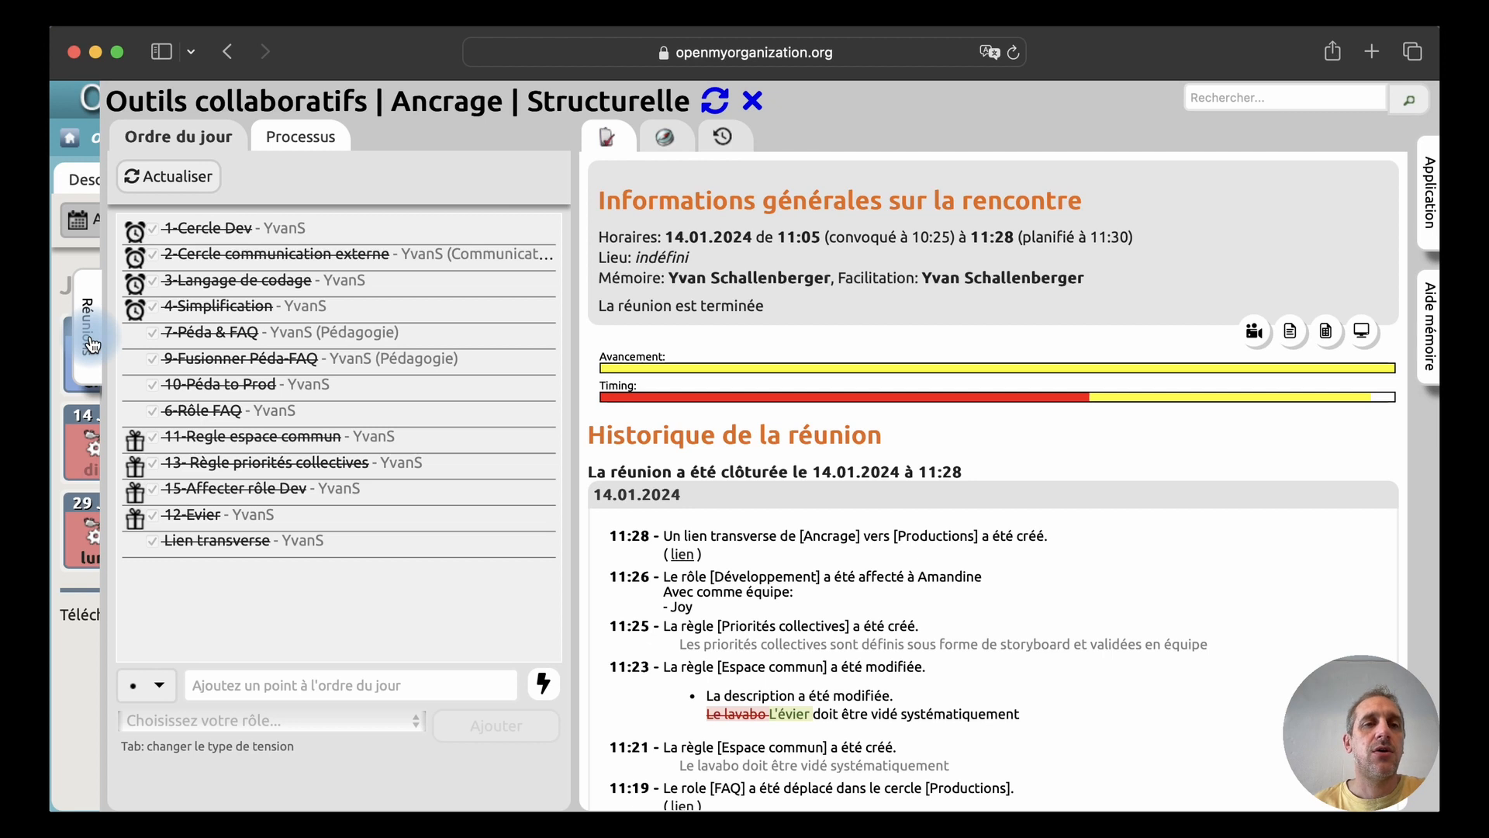
Return to the Ancrage circle page, reload it, and review its roles and sub-circles, including the Développement role's details
{"action": "left_click", "coordinate": [91, 345]}
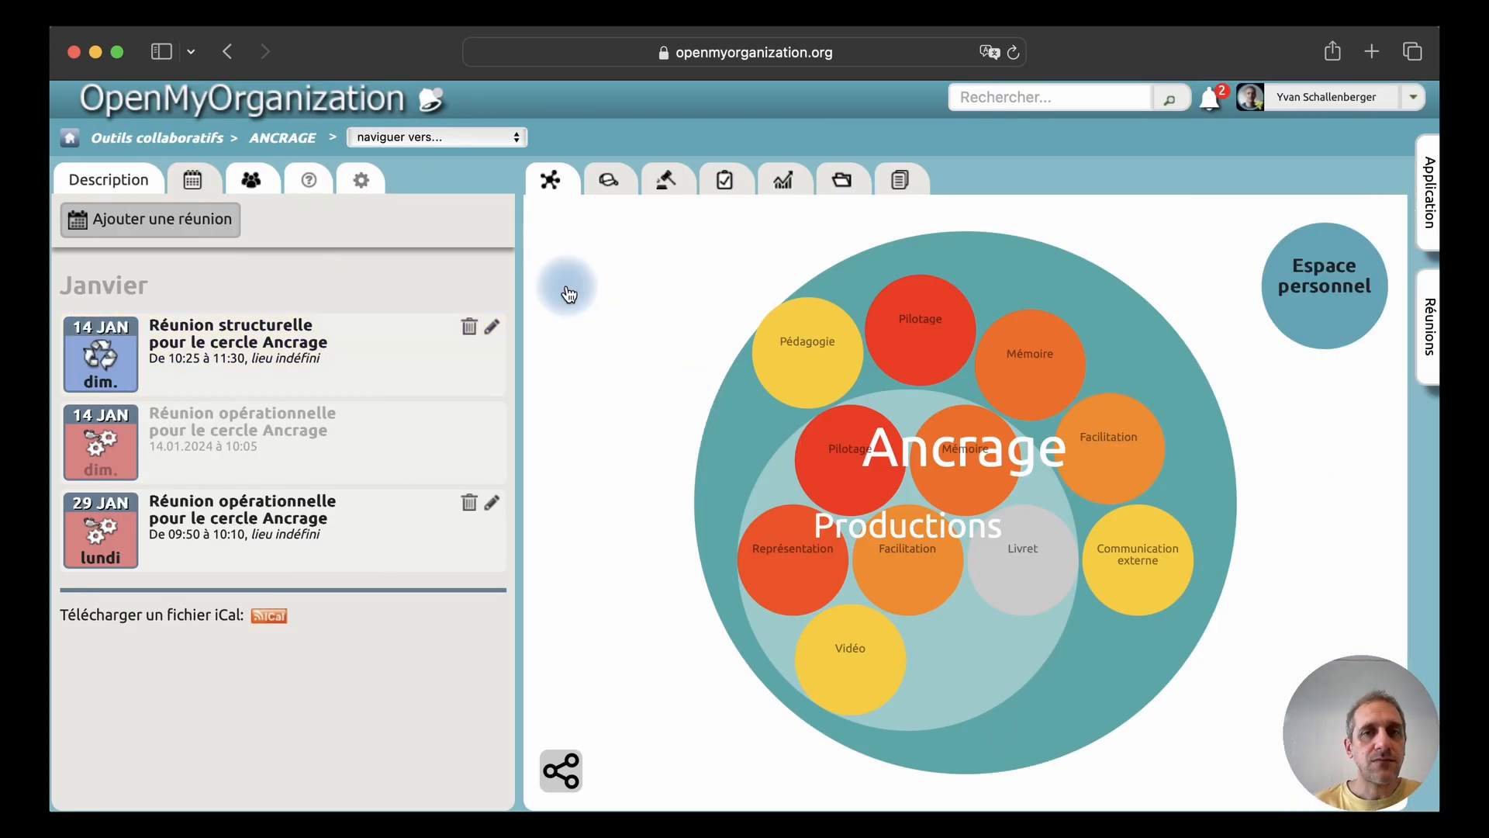
{"action": "left_click", "coordinate": [1016, 48]}
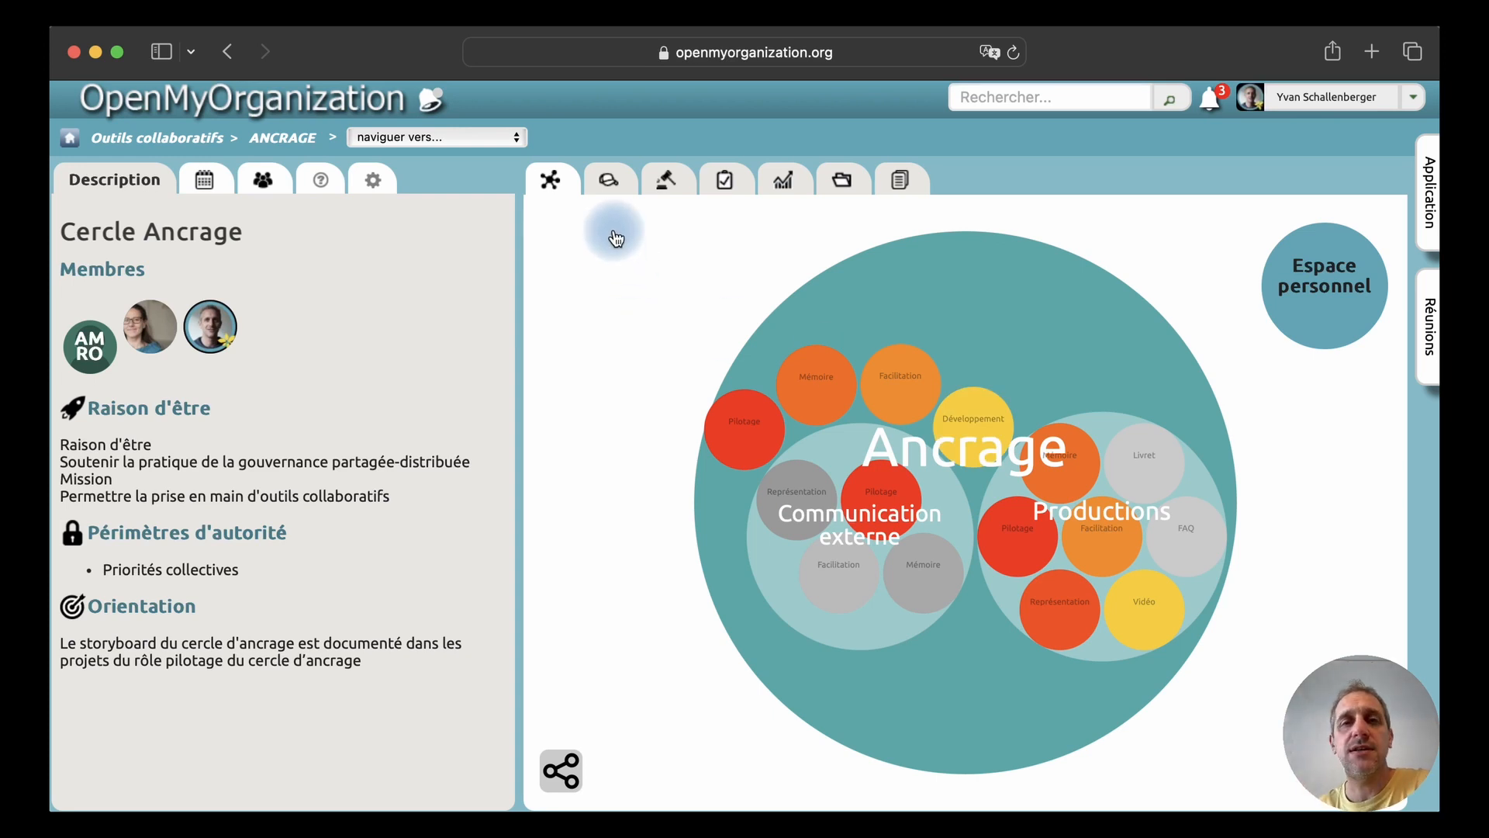
{"action": "left_click", "coordinate": [609, 190]}
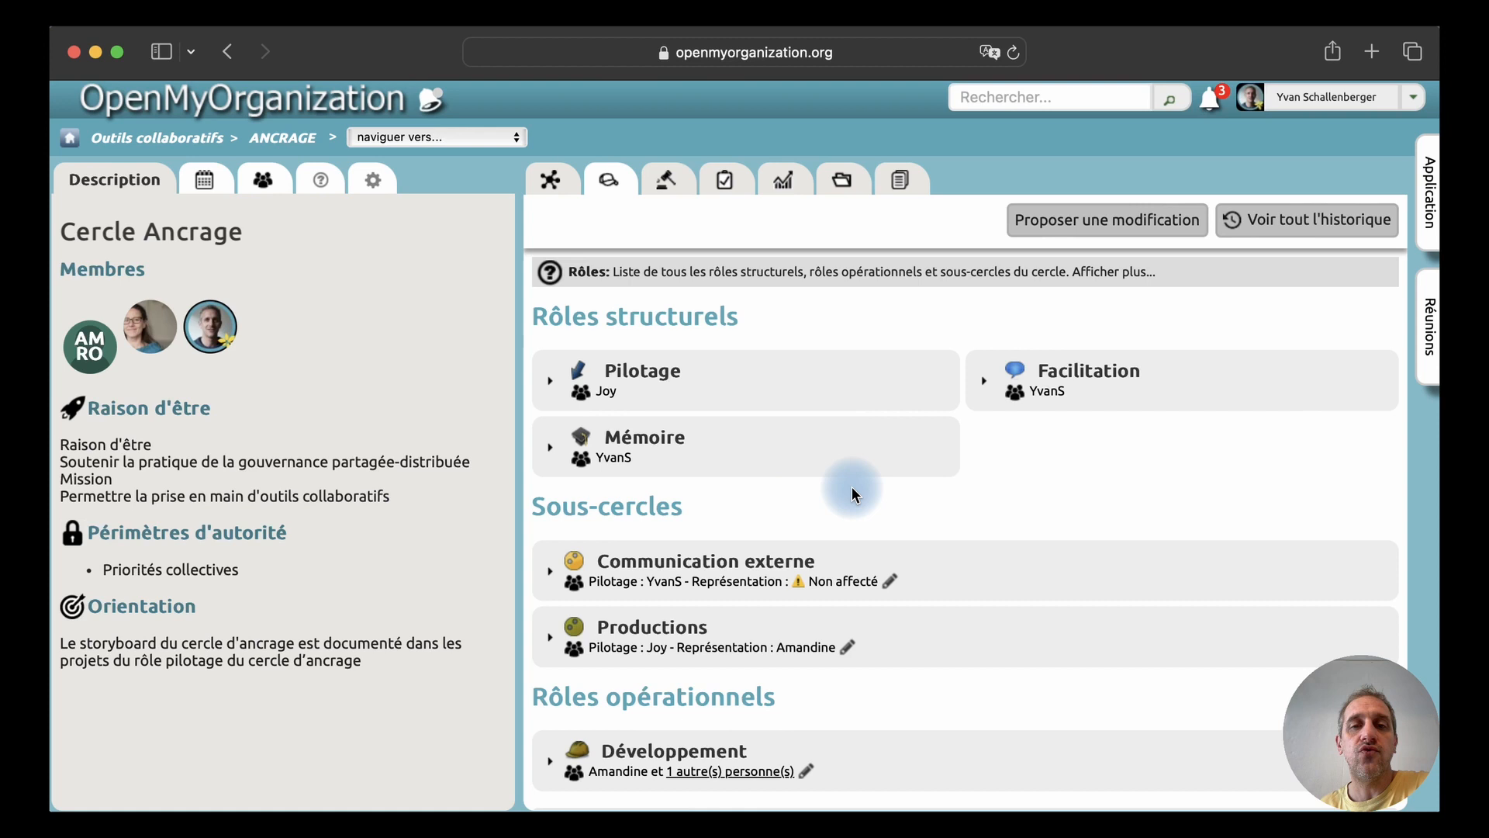
{"action": "scroll", "coordinate": [851, 494], "scroll_direction": "down", "scroll_amount": 3}
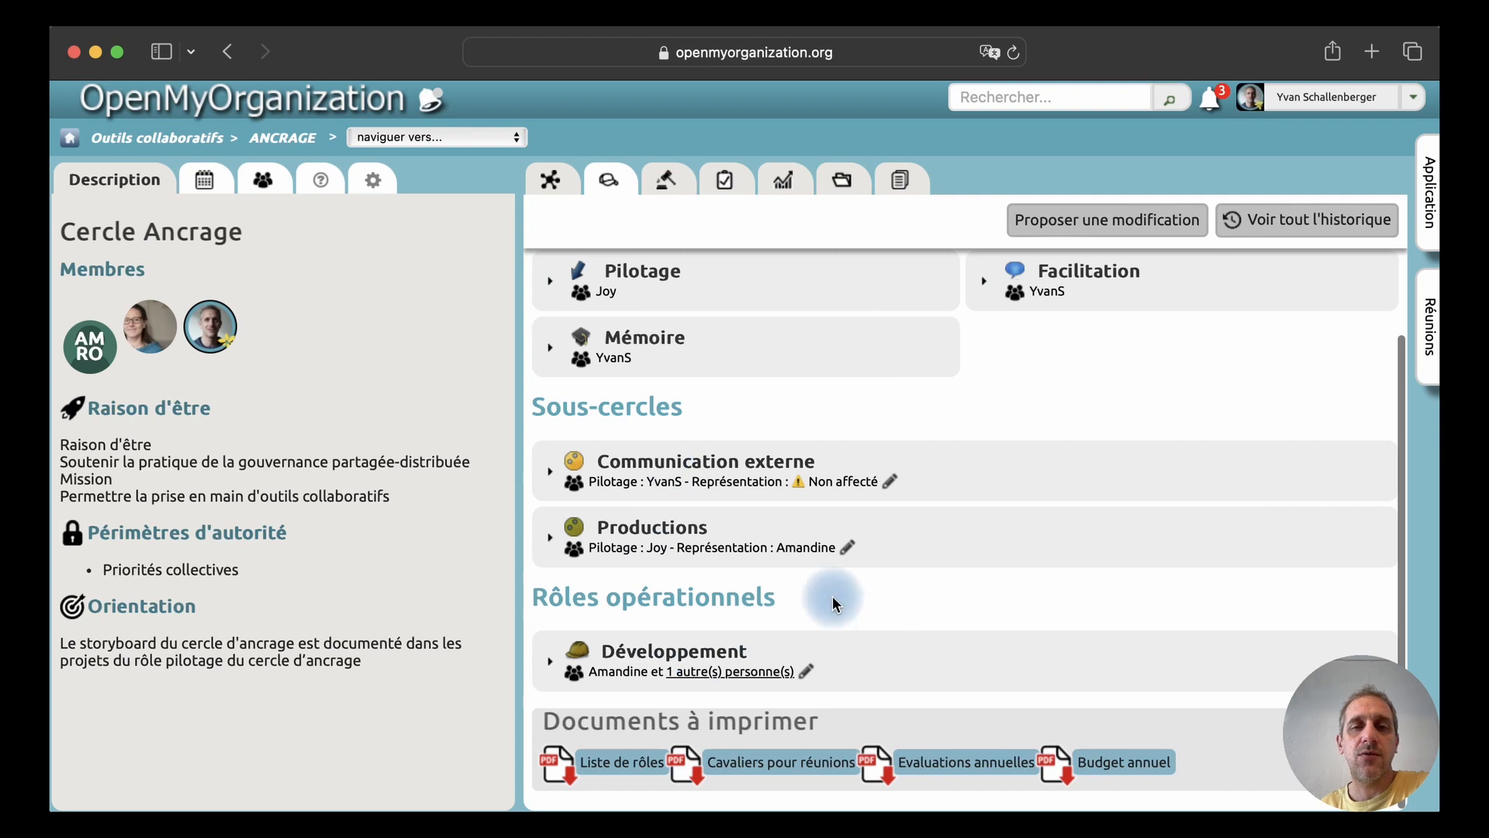
{"action": "left_click", "coordinate": [550, 661]}
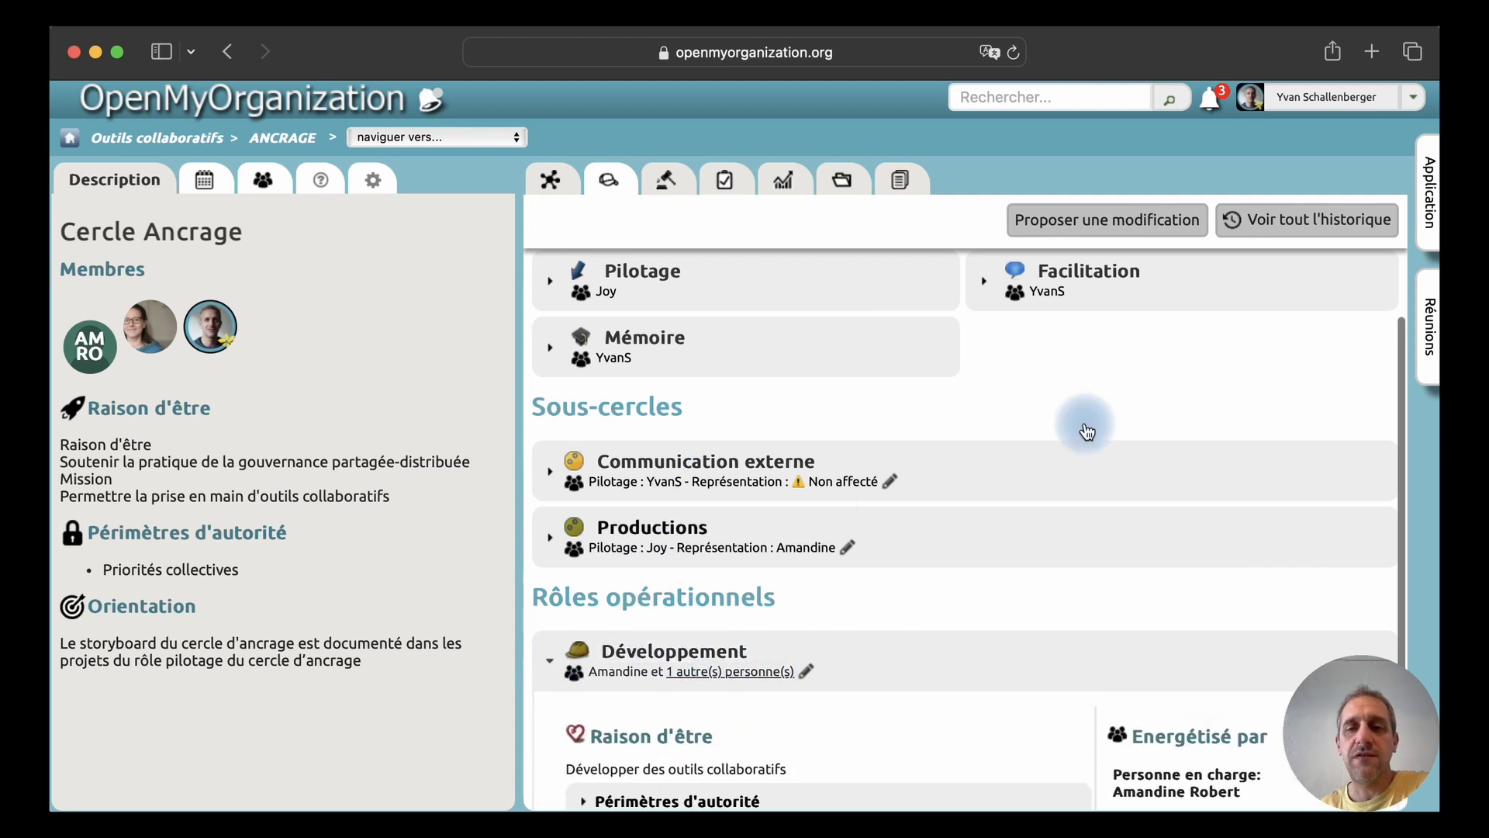
{"action": "scroll", "coordinate": [1085, 427], "scroll_direction": "down", "scroll_amount": 3}
{"action": "scroll", "coordinate": [1085, 427], "scroll_direction": "up", "scroll_amount": 5}
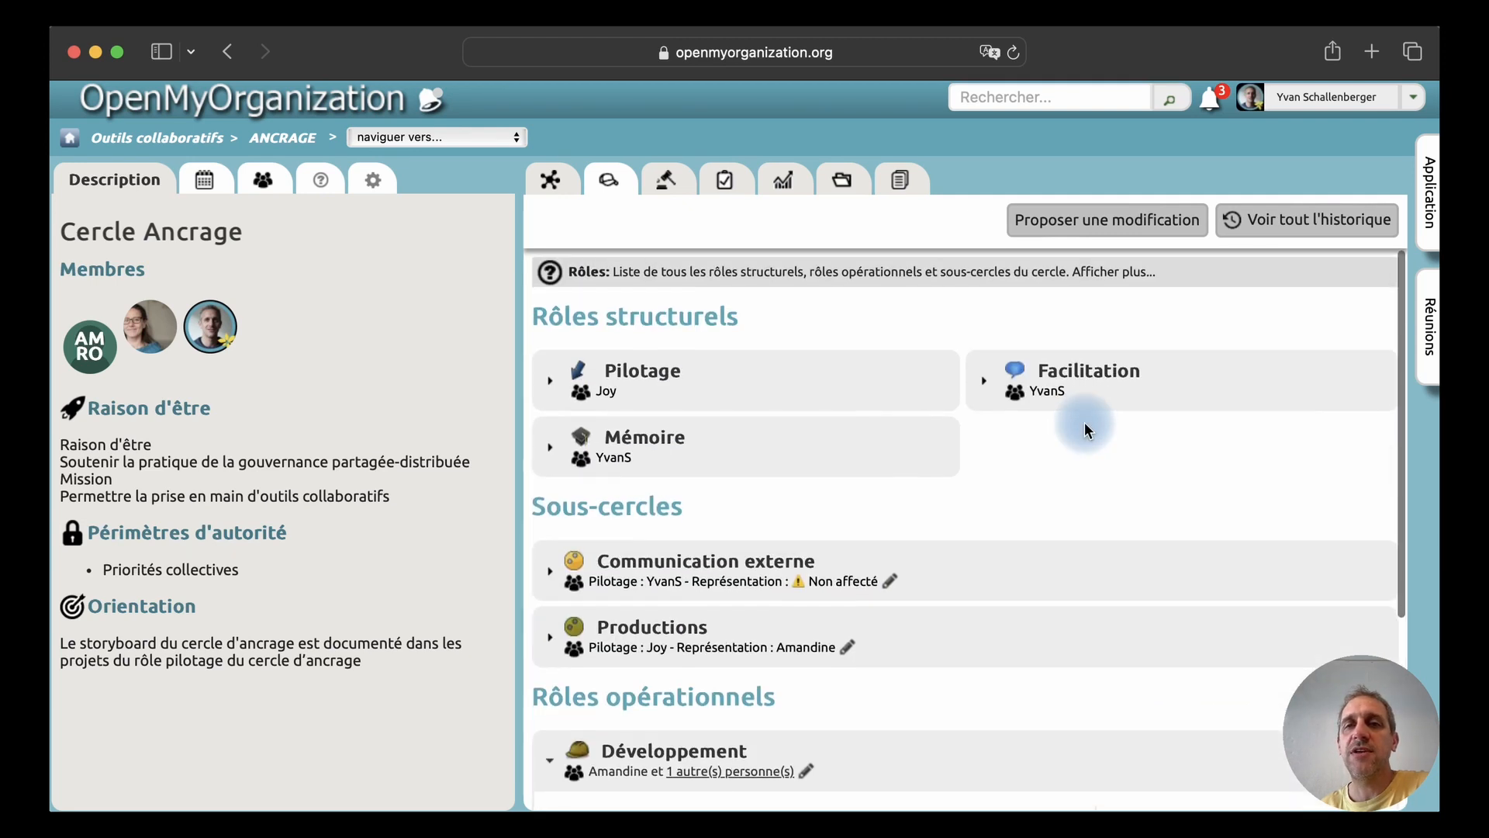
Review the Ancrage circle's rules and transverse links, checking the text of the Espace commun rule
{"action": "left_click", "coordinate": [660, 185]}
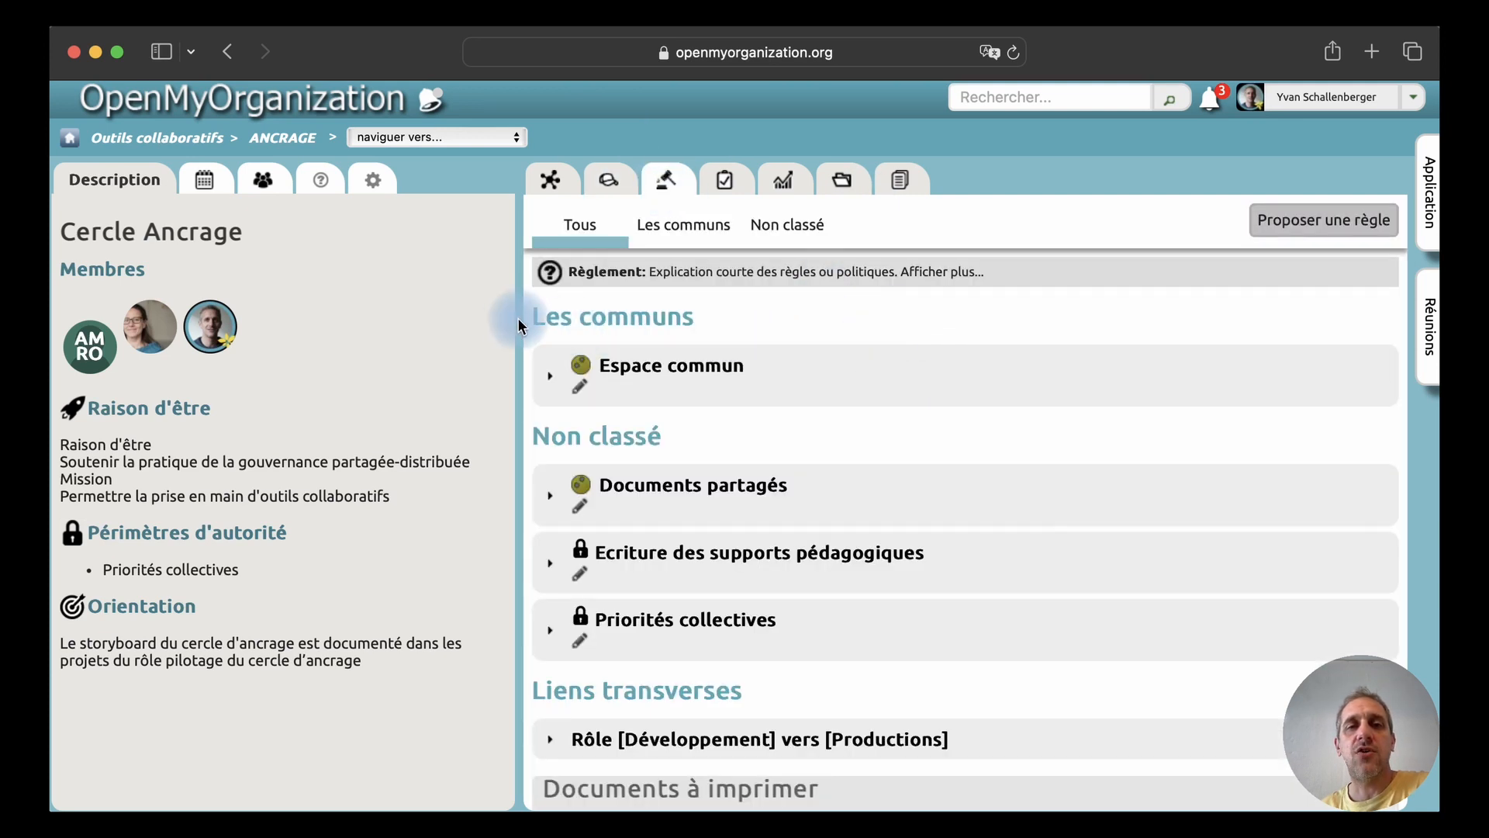
{"action": "left_click", "coordinate": [550, 384]}
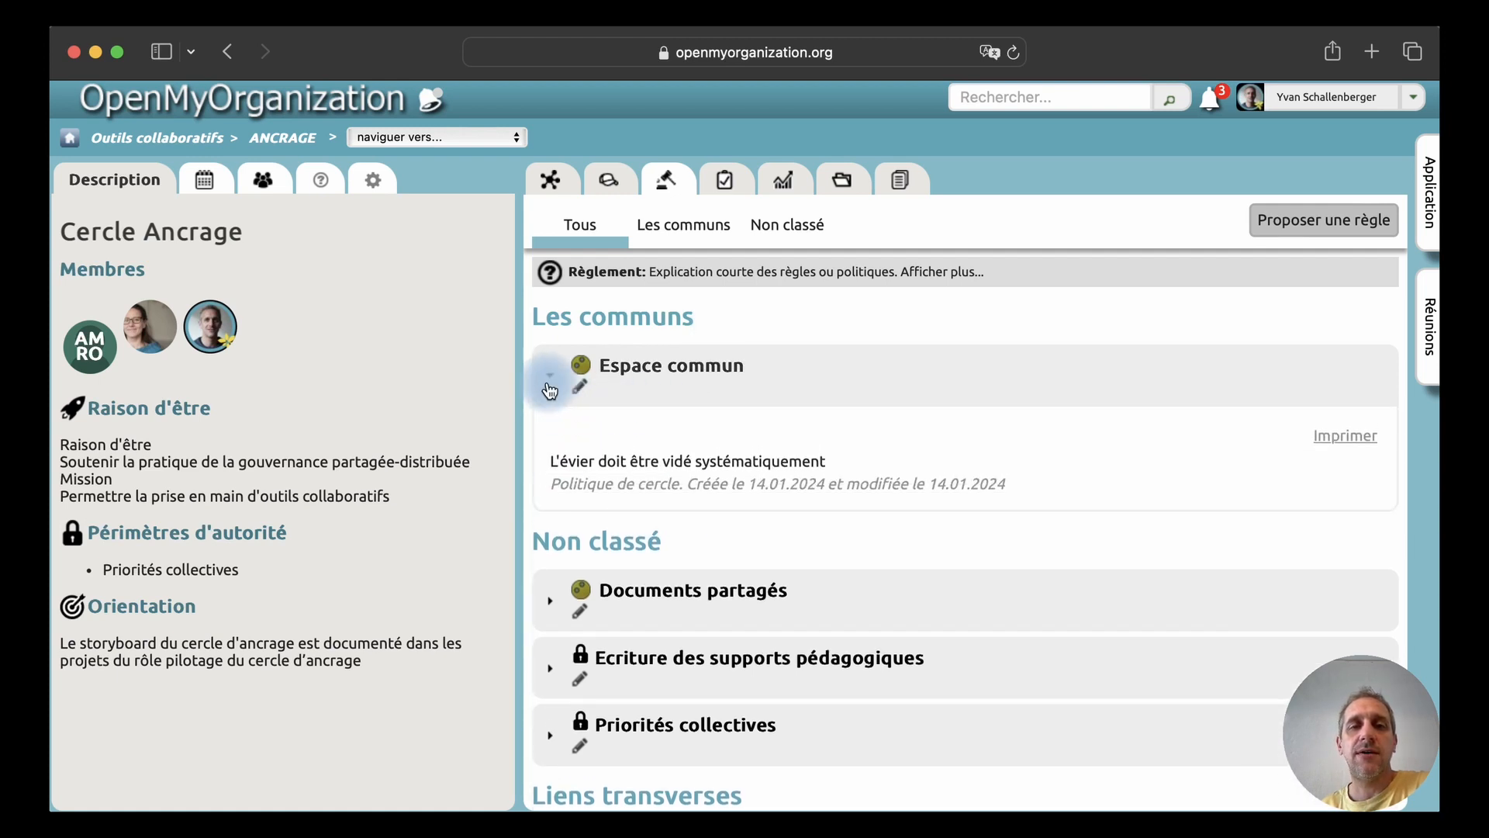
{"action": "left_click", "coordinate": [550, 385]}
{"action": "scroll", "coordinate": [549, 388], "scroll_direction": "down", "scroll_amount": 2}
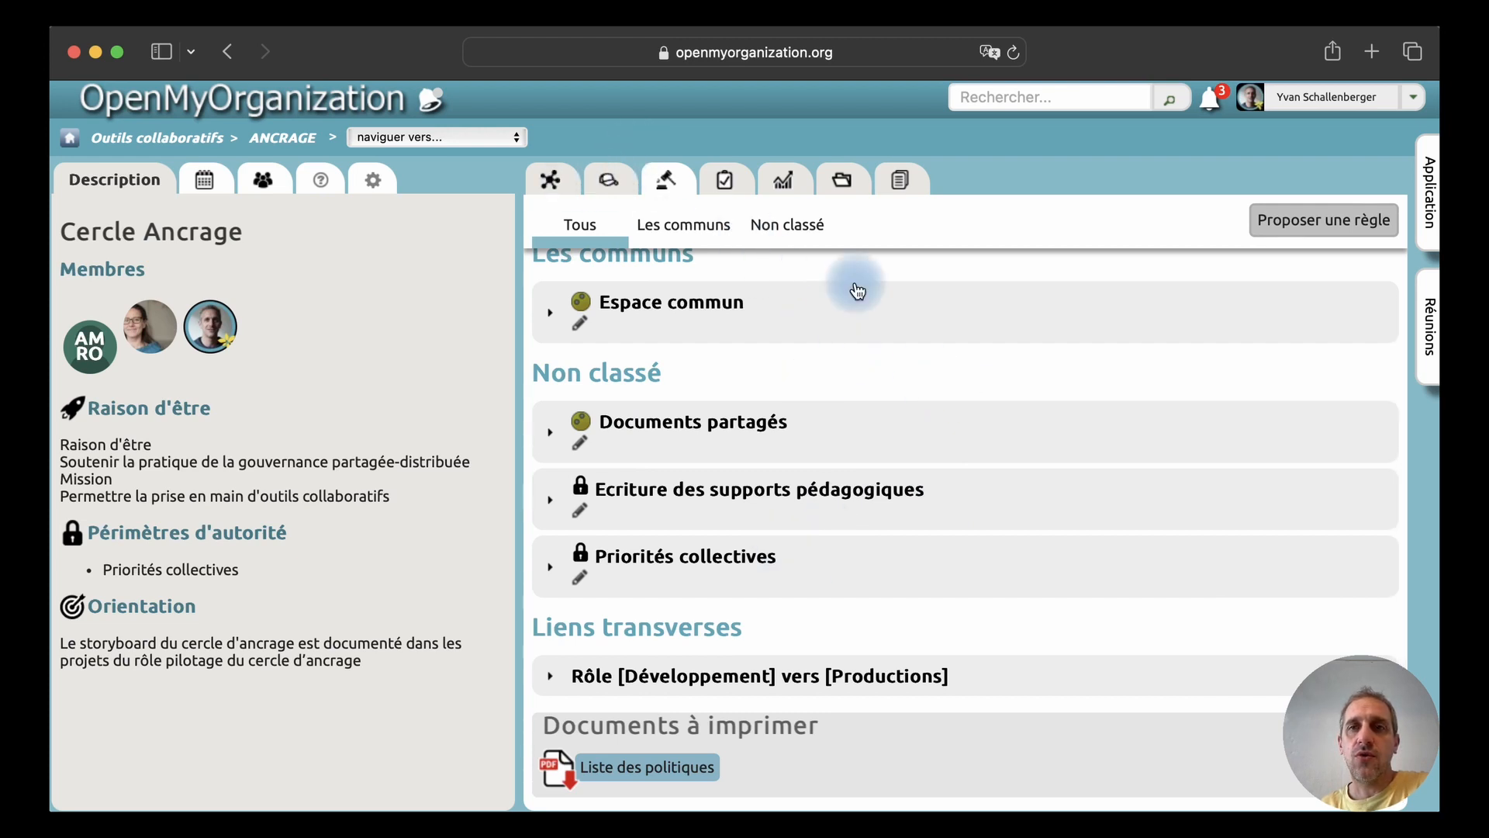
View the 14.01 structural meeting from the circle's list of minutes, and return to the list
{"action": "left_click", "coordinate": [898, 184]}
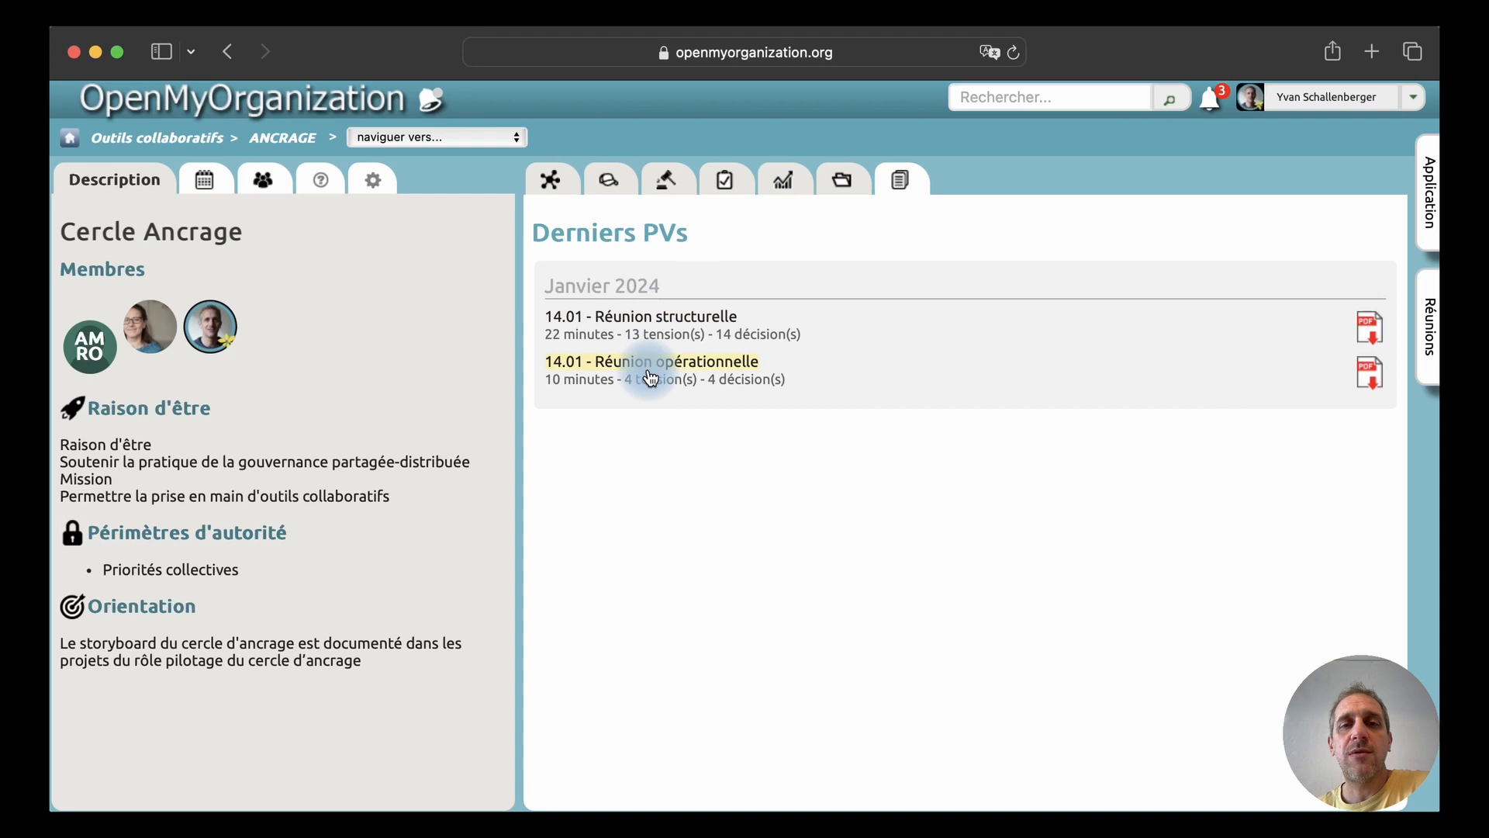
{"action": "left_click", "coordinate": [647, 318]}
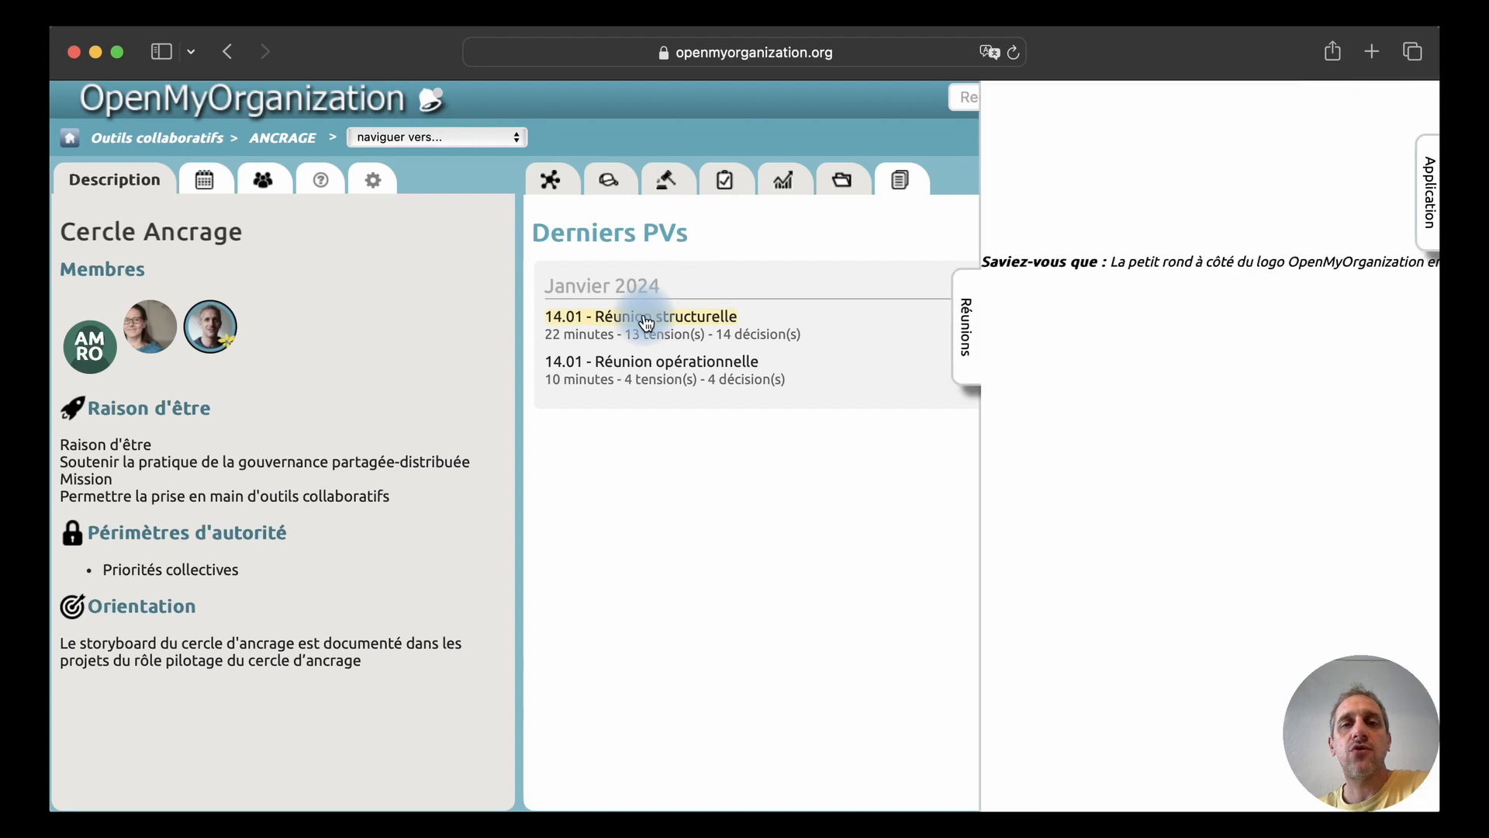
{"action": "left_click", "coordinate": [92, 349]}
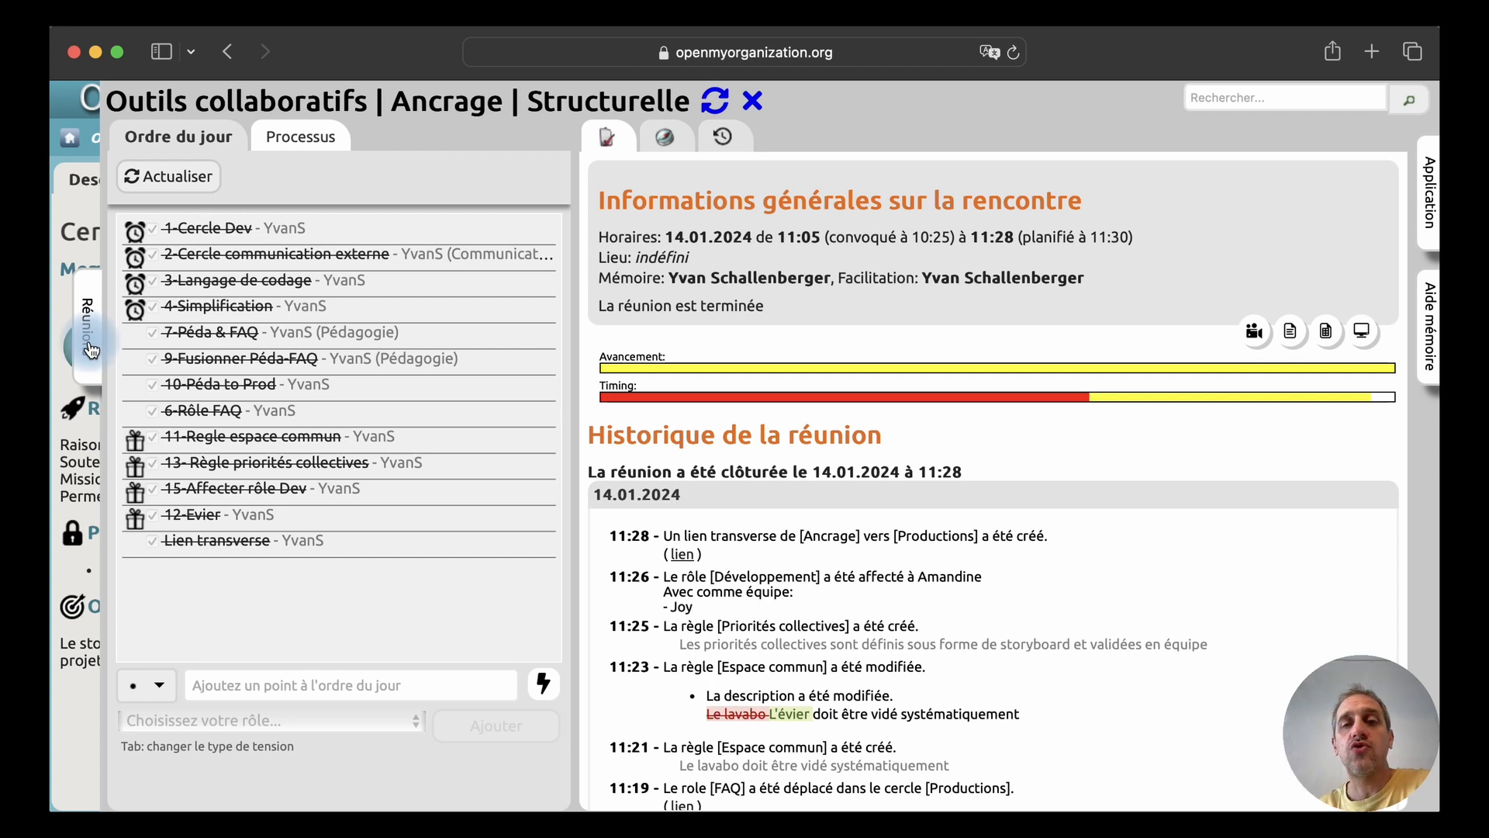
{"action": "left_click", "coordinate": [92, 349]}
Read through the PDF minutes of the 14.01 structural meeting and return to the Ancrage circle page
{"action": "left_click", "coordinate": [1371, 332]}
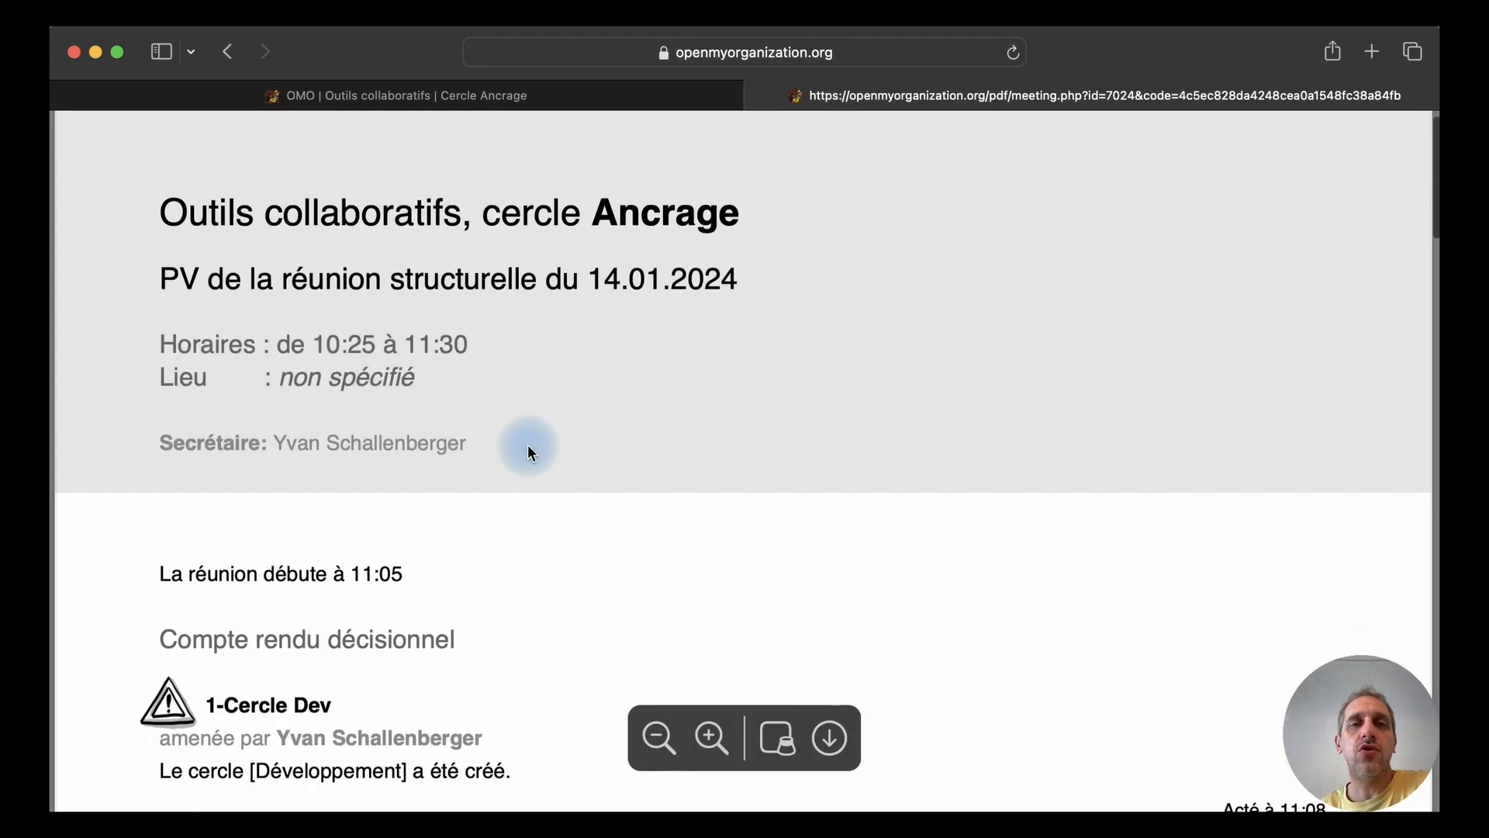
{"action": "scroll", "coordinate": [528, 445], "scroll_direction": "down", "scroll_amount": 12}
{"action": "scroll", "coordinate": [528, 452], "scroll_direction": "down", "scroll_amount": 15}
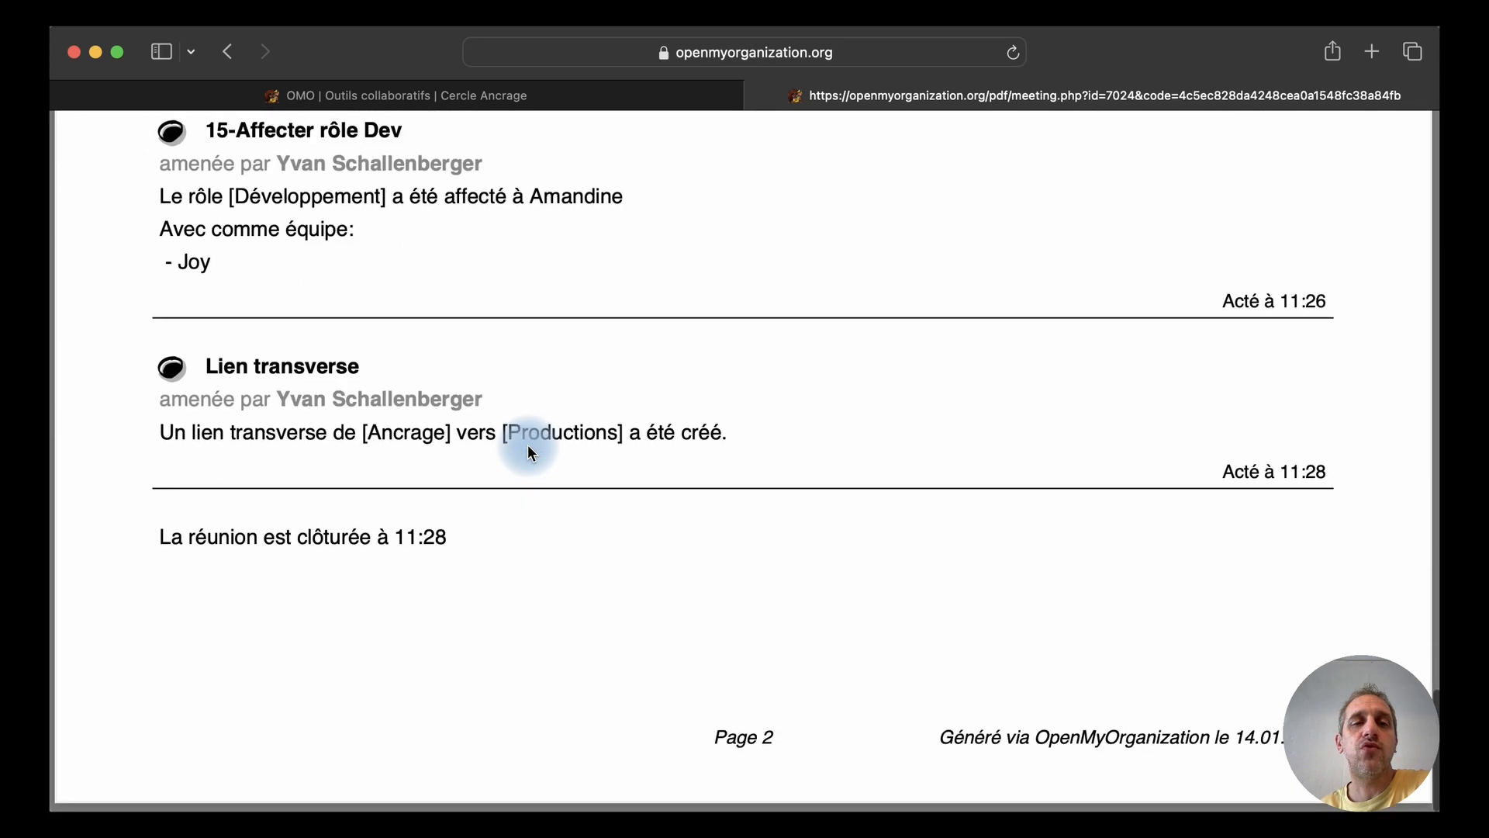
{"action": "scroll", "coordinate": [527, 445], "scroll_direction": "up", "scroll_amount": 20}
{"action": "left_click", "coordinate": [756, 97]}
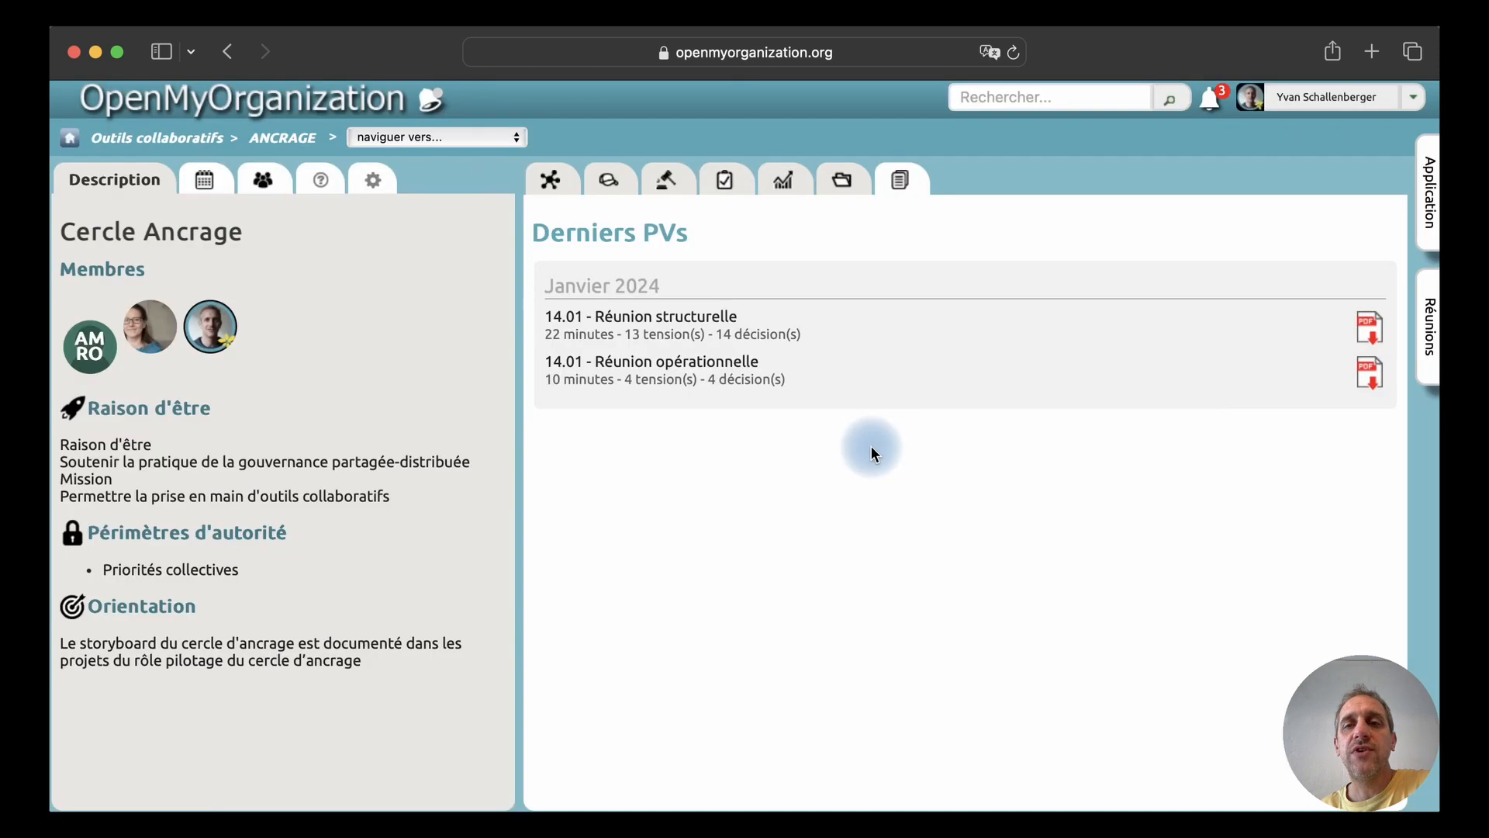